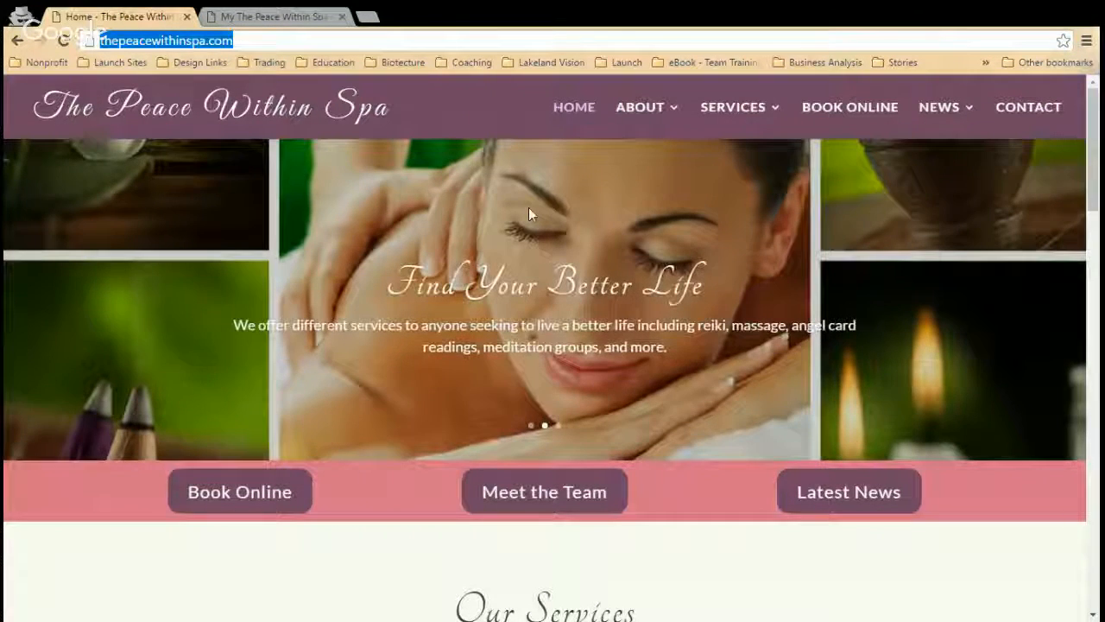
Step: Look over the spa homepage and open the site's login page from the link in the footer
left_click(250, 41)
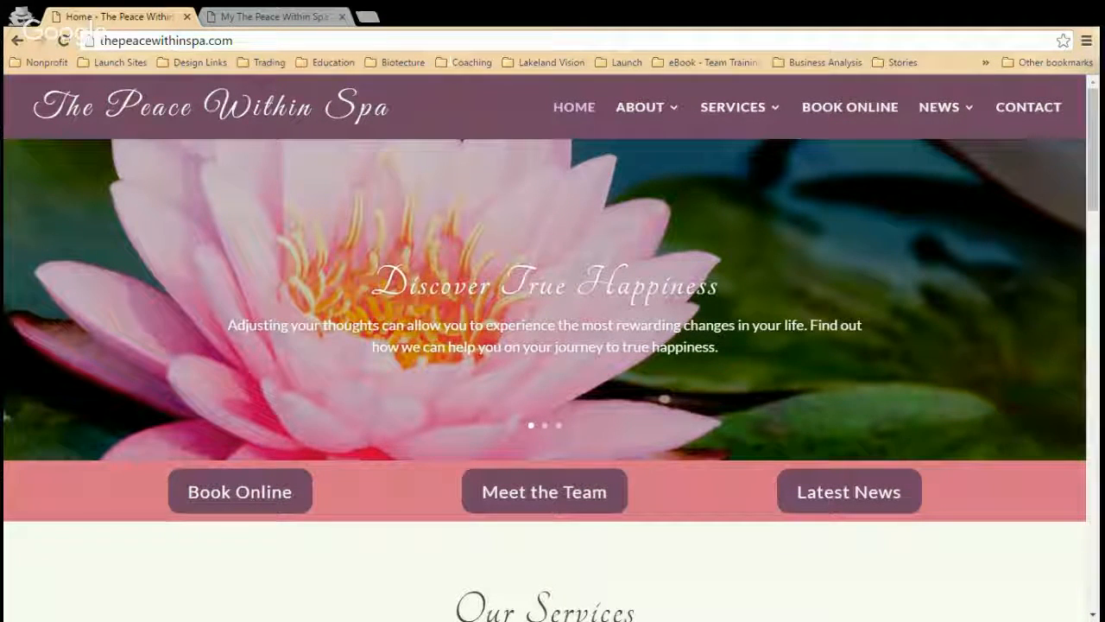
scroll(691, 421, "down", 4)
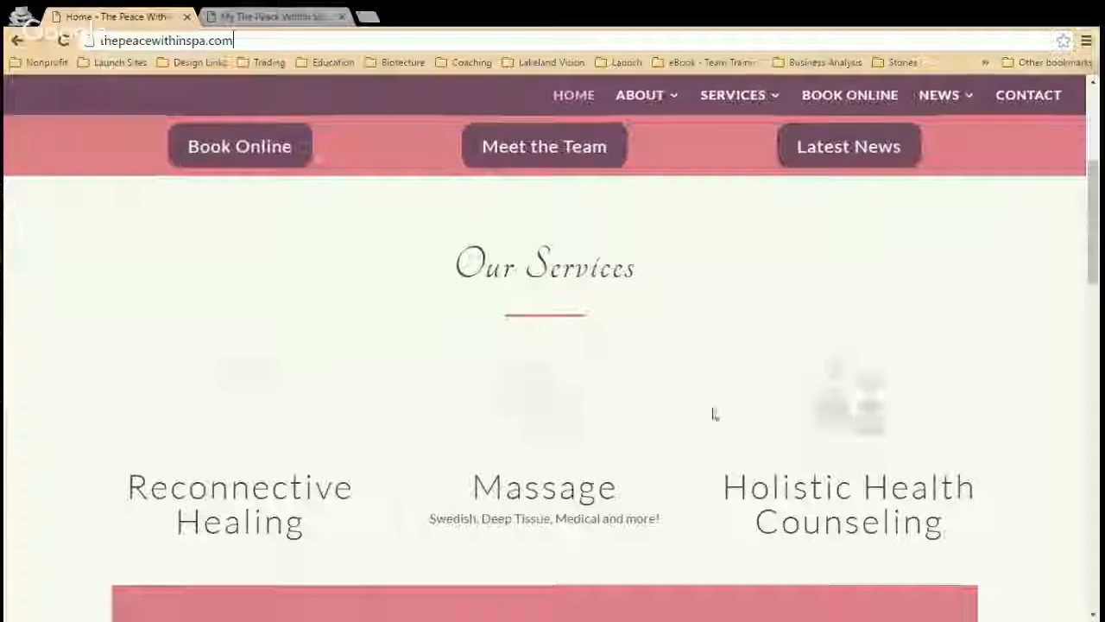
scroll(861, 388, "up", 4)
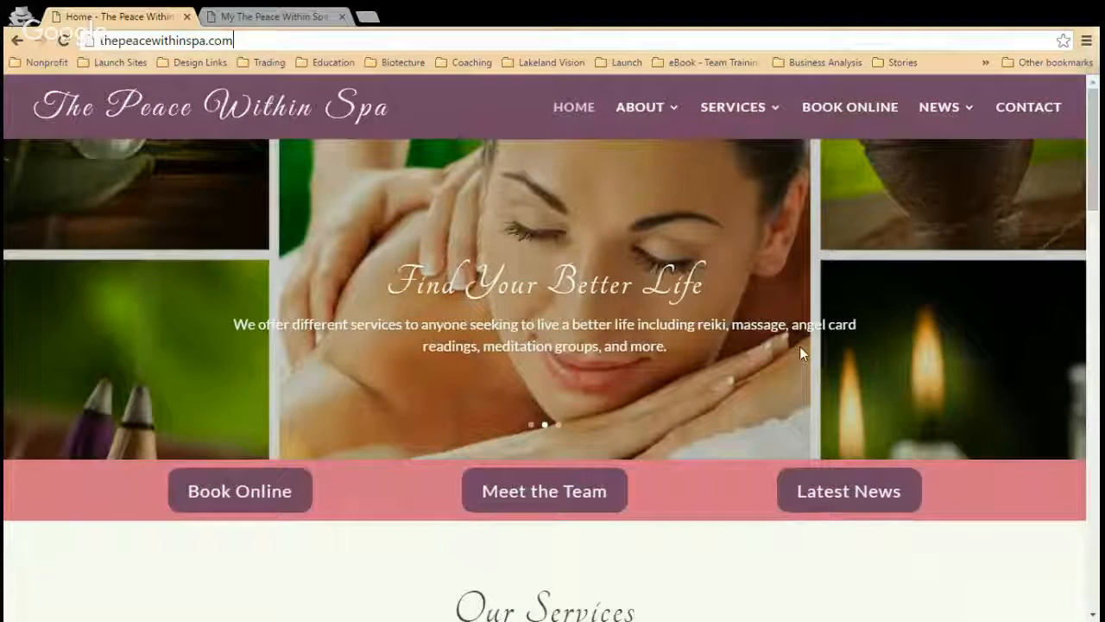
scroll(799, 346, "down", 13)
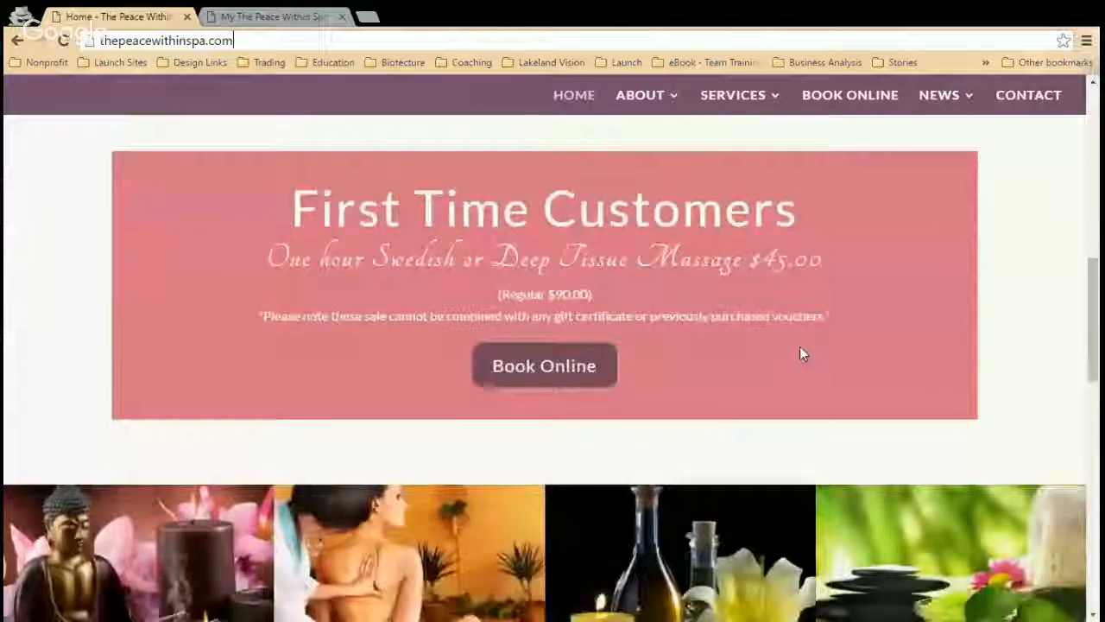
scroll(800, 350, "down", 7)
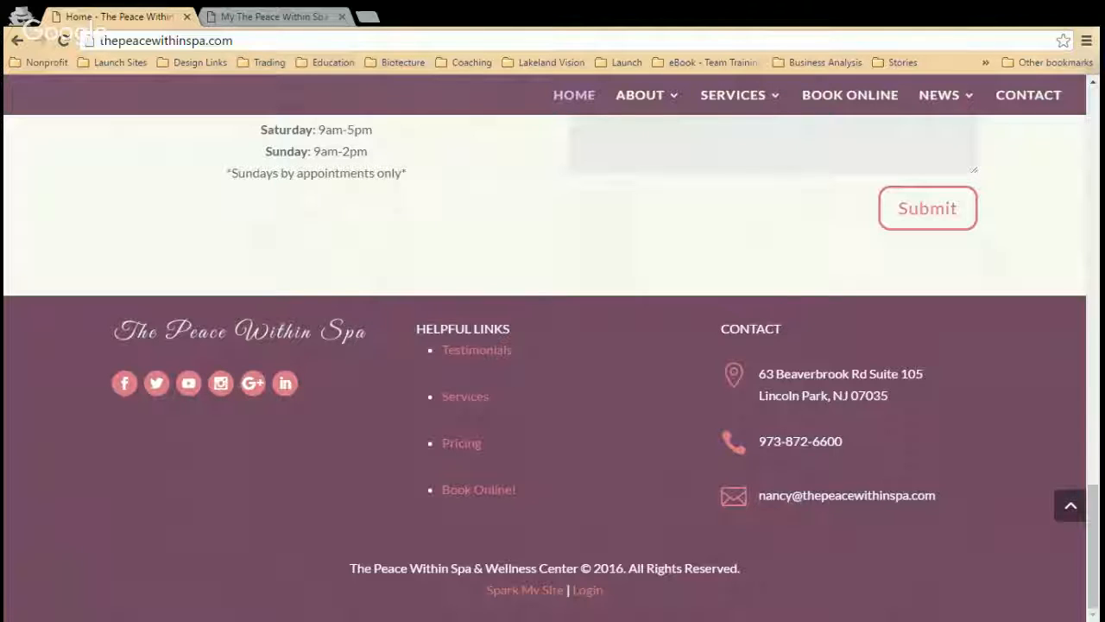
left_click(587, 590)
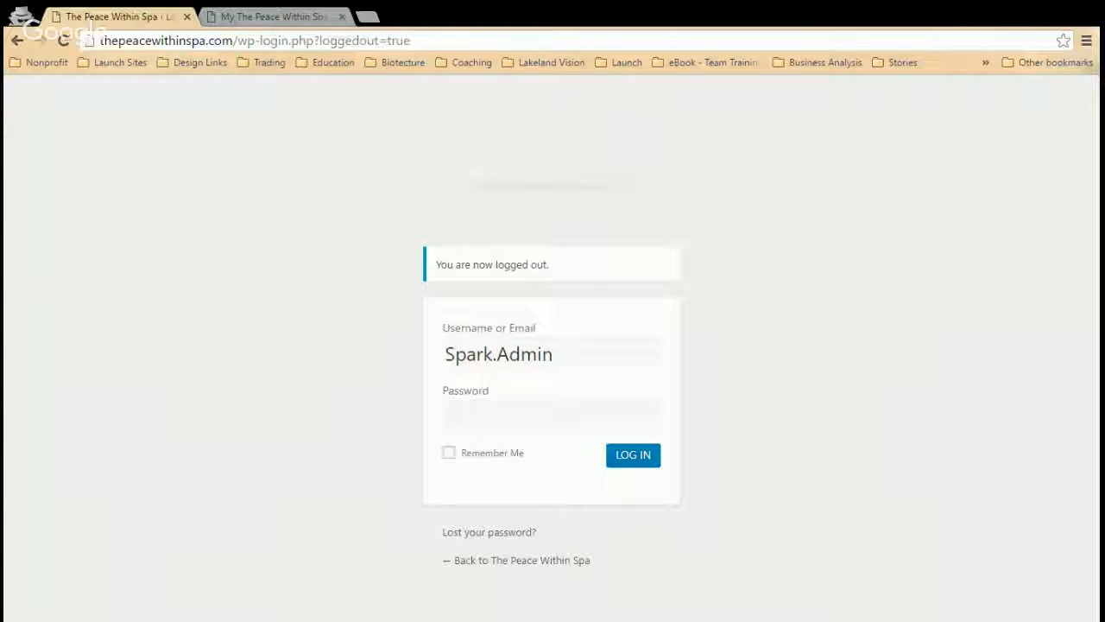
Step: Enter the account password, log in to the site's admin dashboard, and close the second browser tab
key("Tab")
key("BackSpace")
key("BackSpace")
key("BackSpace")
type("•••••")
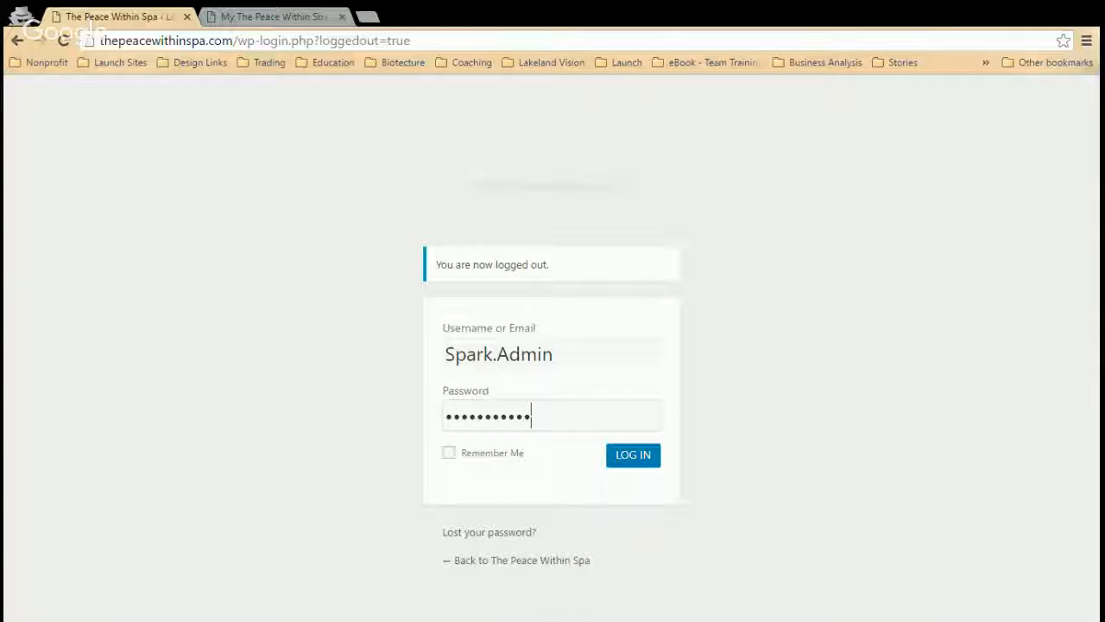
left_click(651, 463)
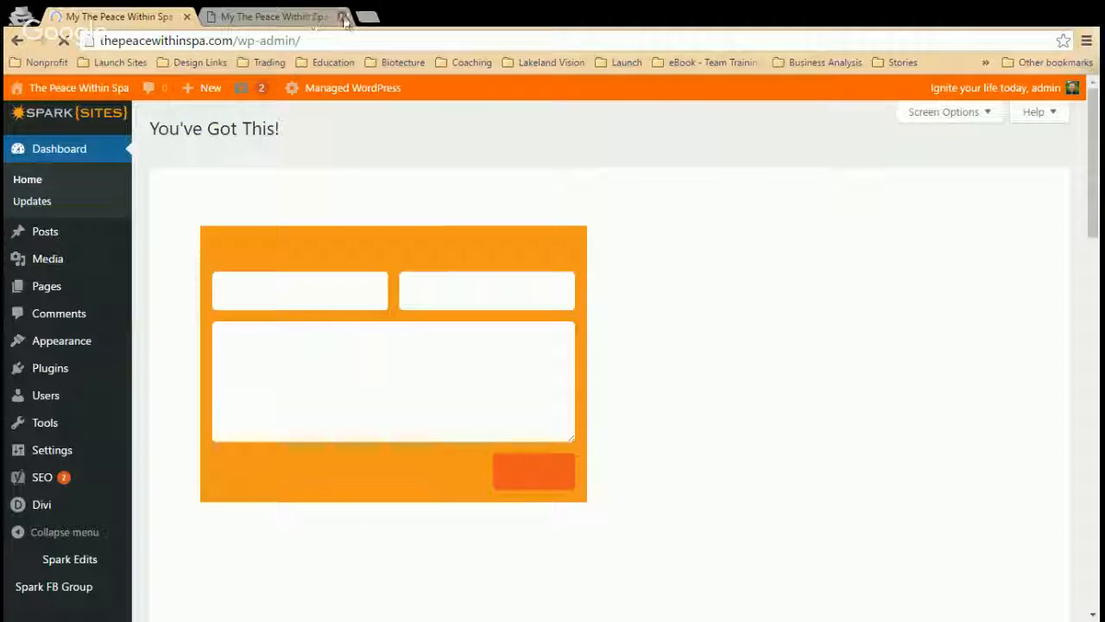
left_click(342, 17)
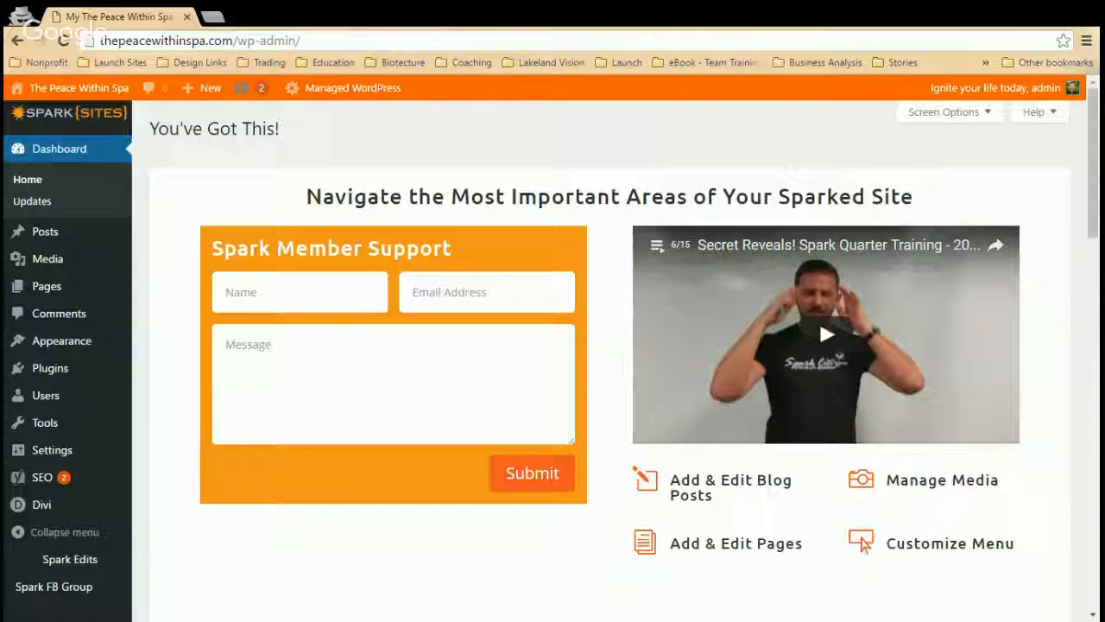
Step: Visit the live homepage from the dashboard, check it down to the footer, and switch back to the admin dashboard
left_click(47, 90)
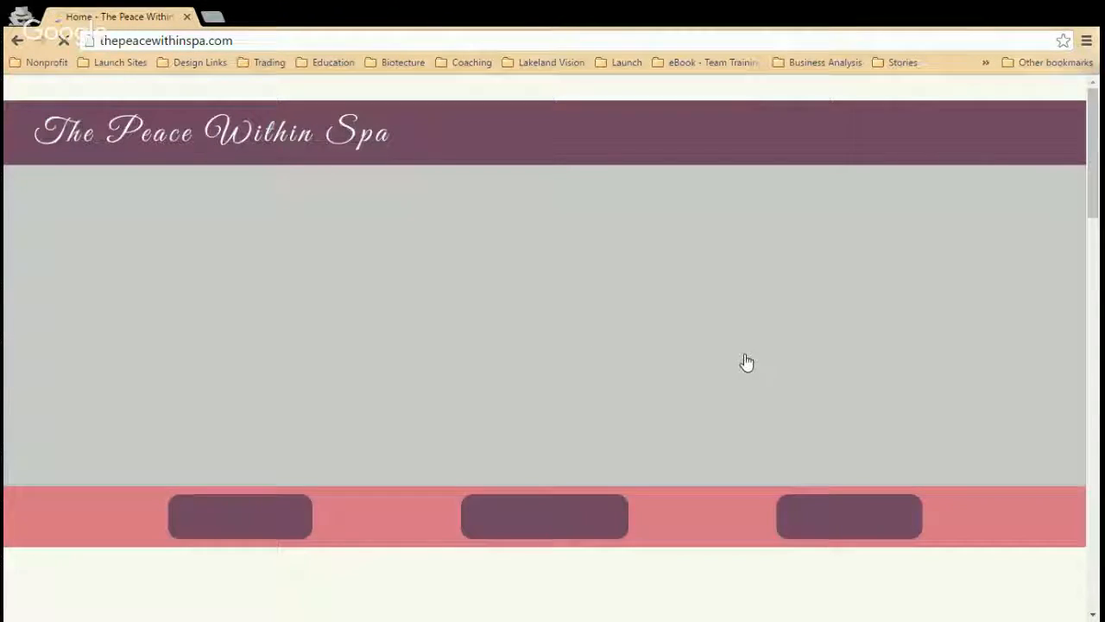
scroll(718, 347, "down", 20)
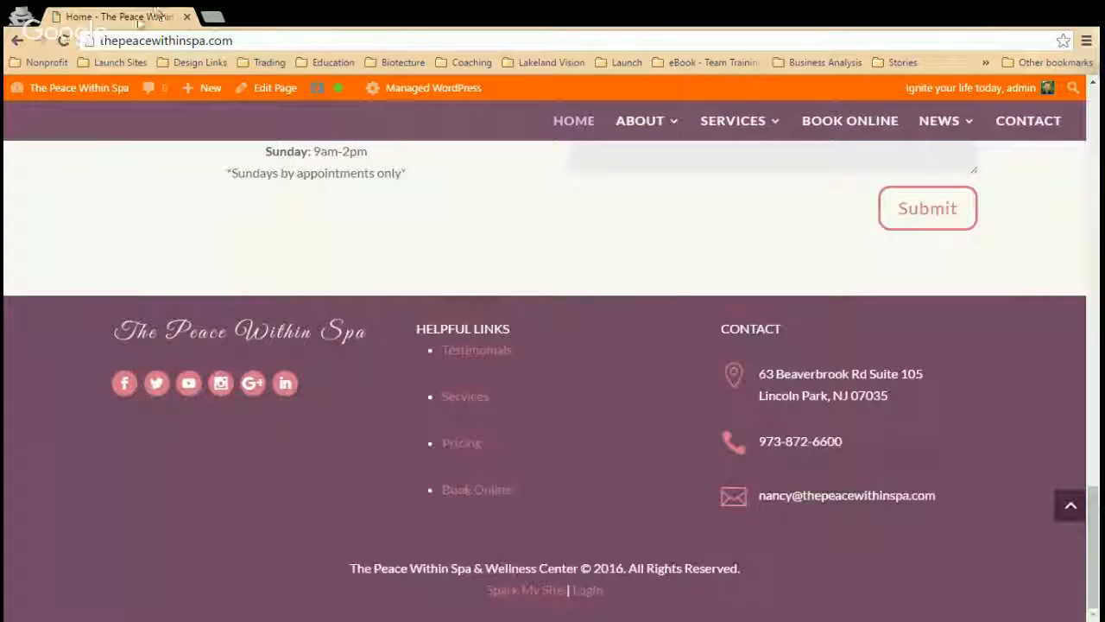
left_click(12, 42)
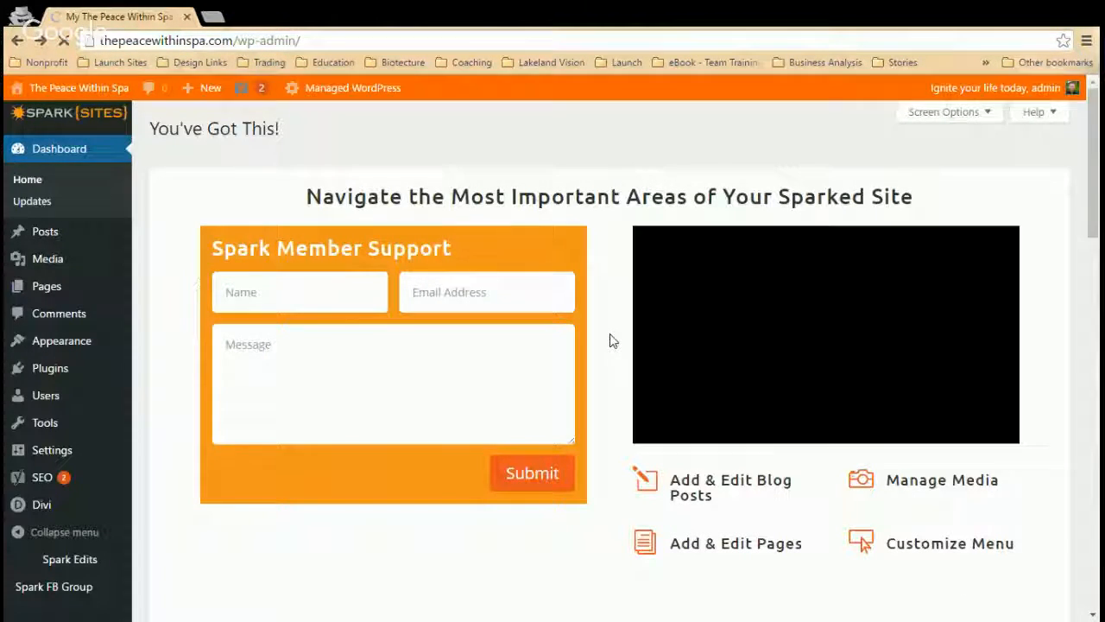
scroll(587, 242, "down", 1)
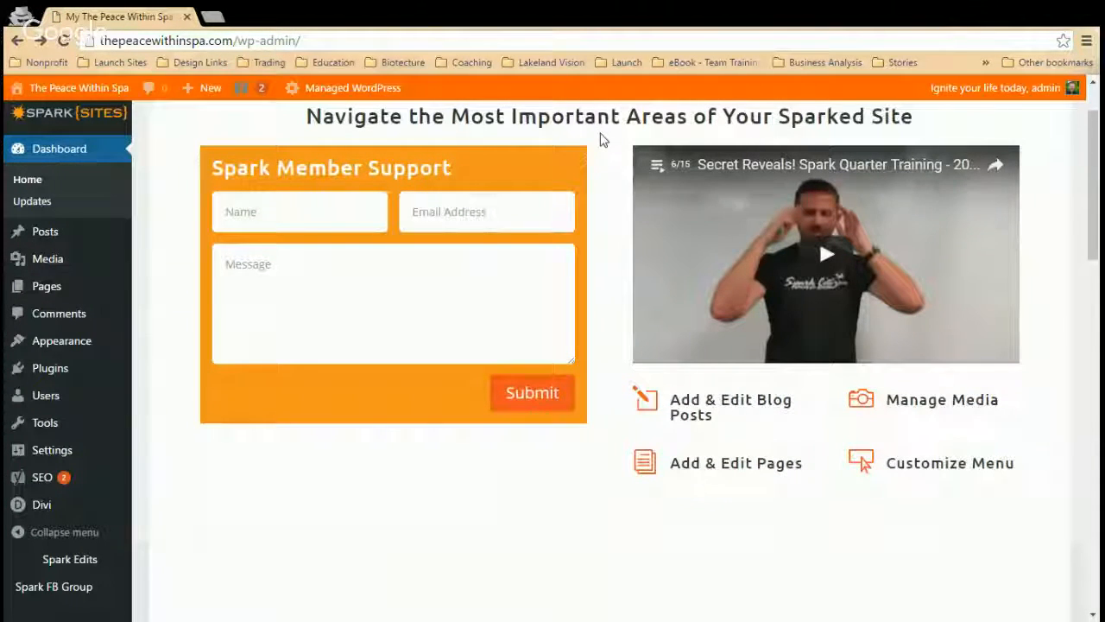
scroll(602, 139, "up", 1)
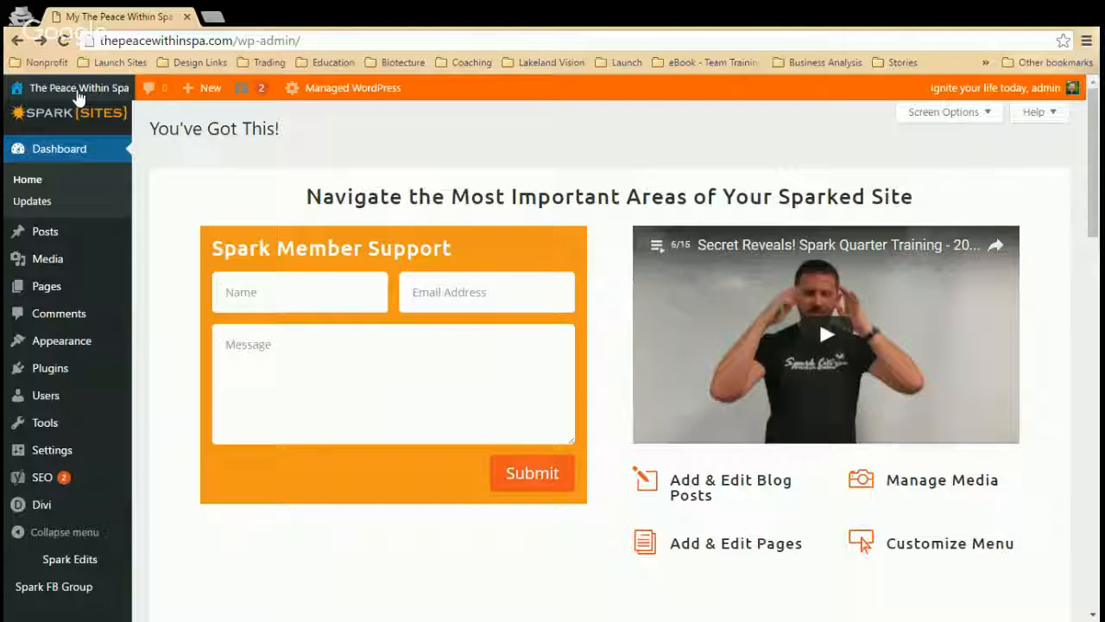
left_click(77, 95)
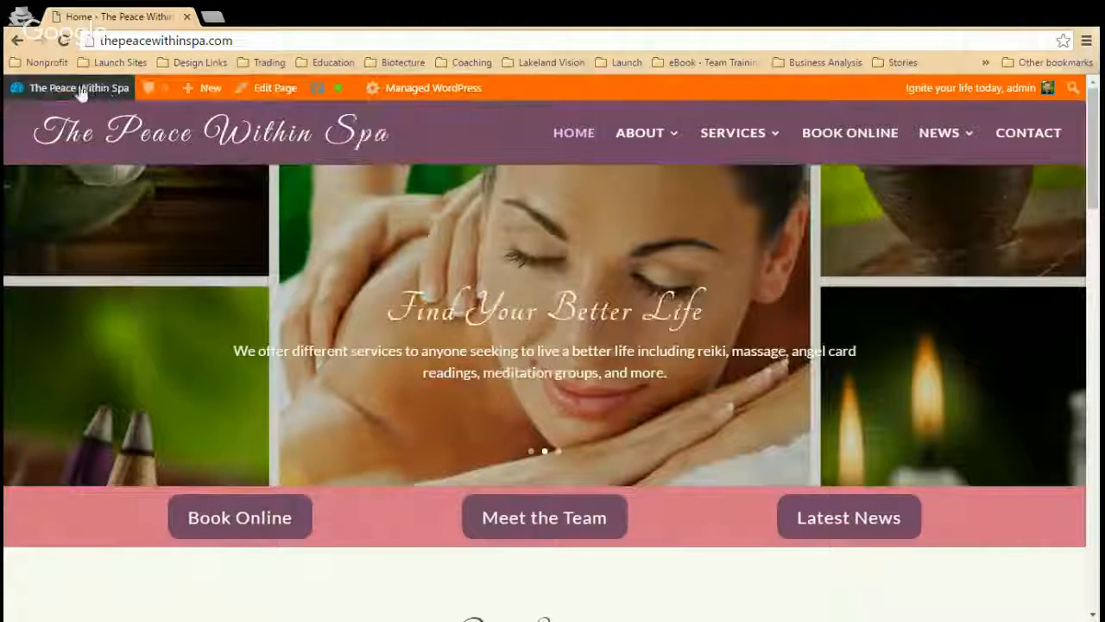
left_click(75, 90)
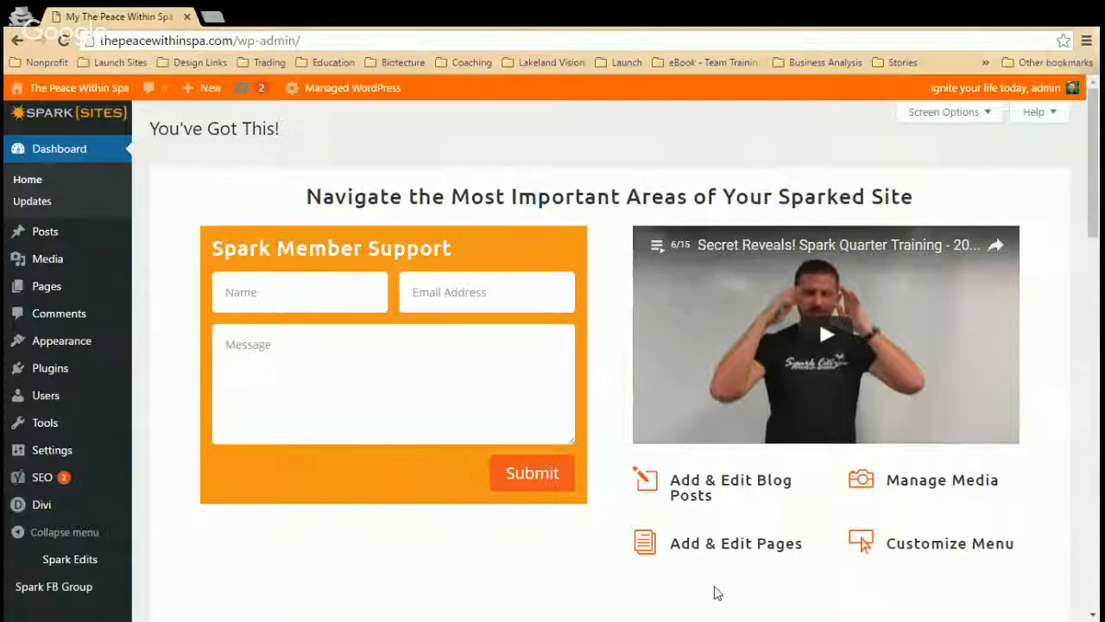
Step: Browse the lessons in the dashboard's Spark My Site - Lessons video playlist and close the list
left_click(274, 302)
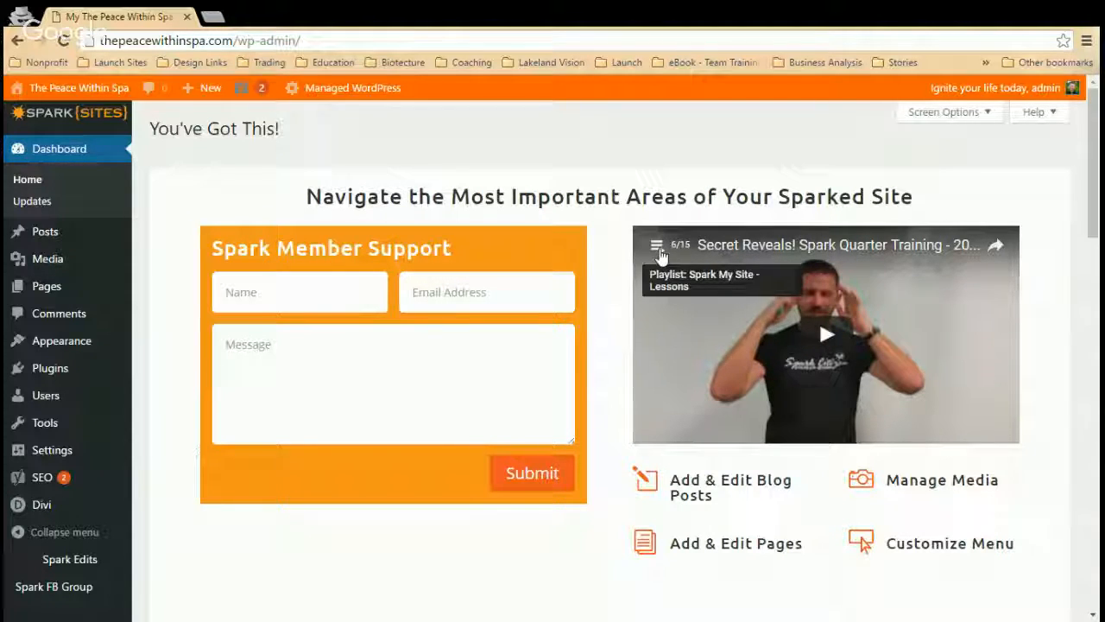
left_click(659, 252)
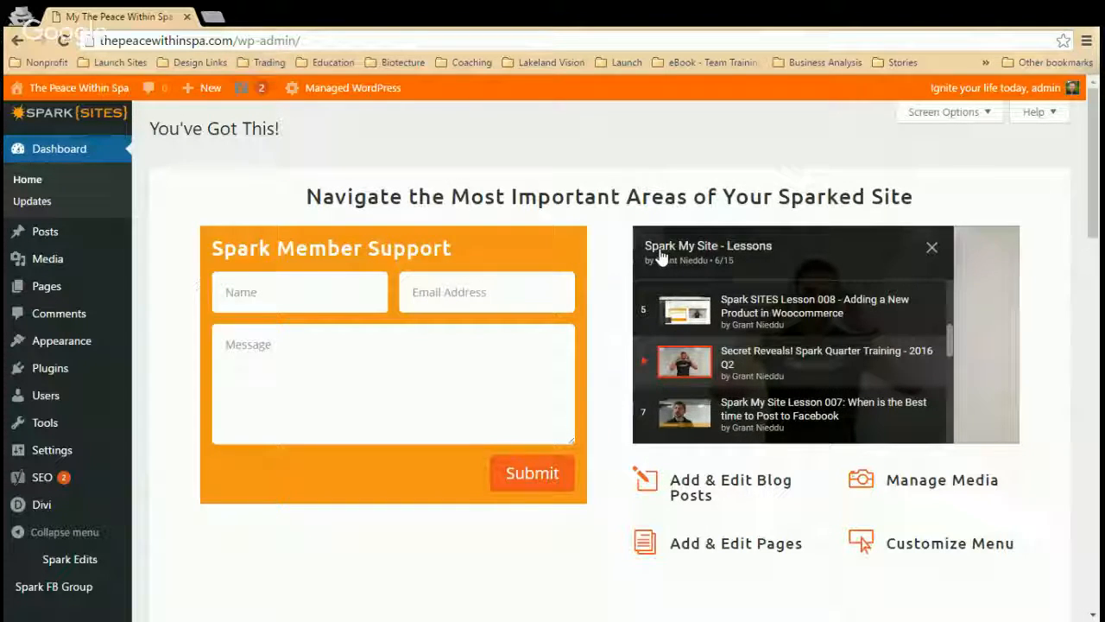
scroll(744, 358, "down", 2)
scroll(744, 358, "down", 2)
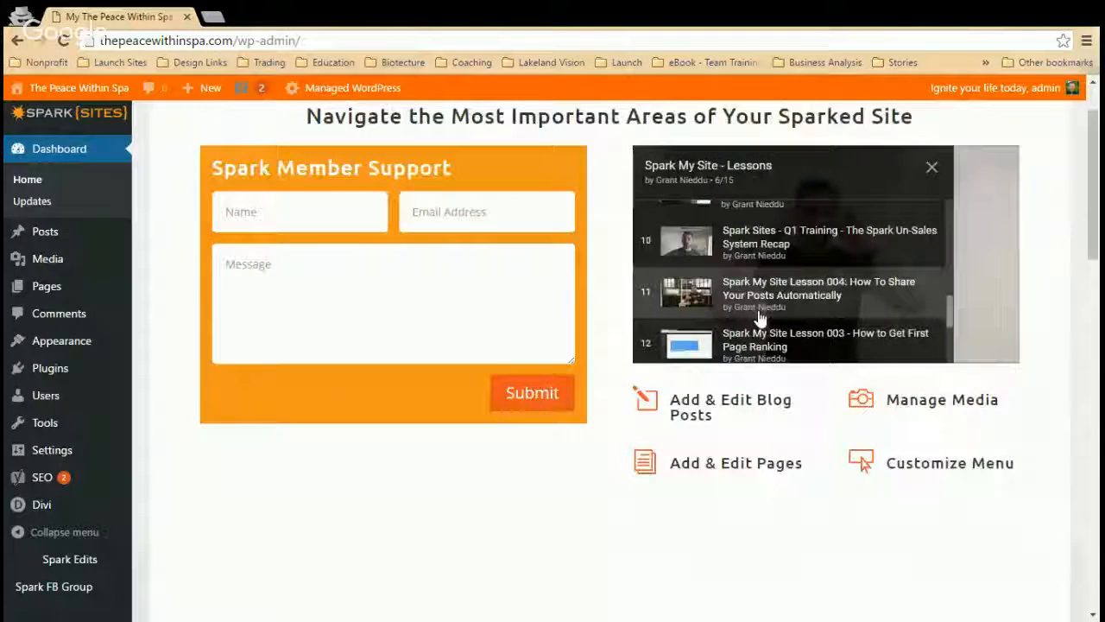
scroll(759, 320, "up", 2)
scroll(869, 370, "down", 2)
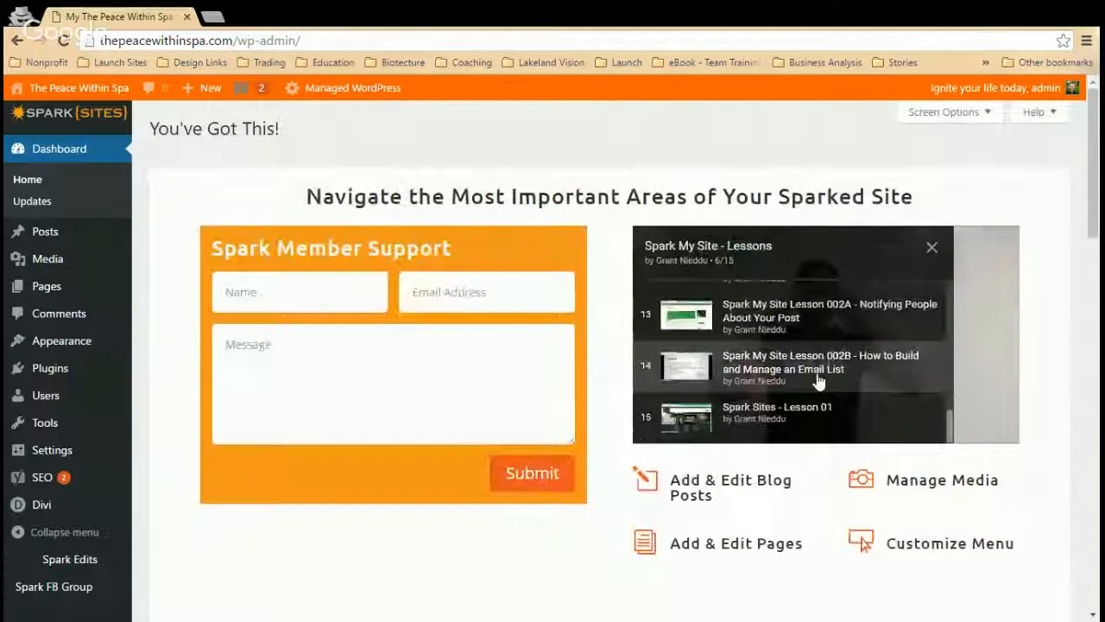
scroll(846, 366, "up", 2)
scroll(818, 382, "up", 3)
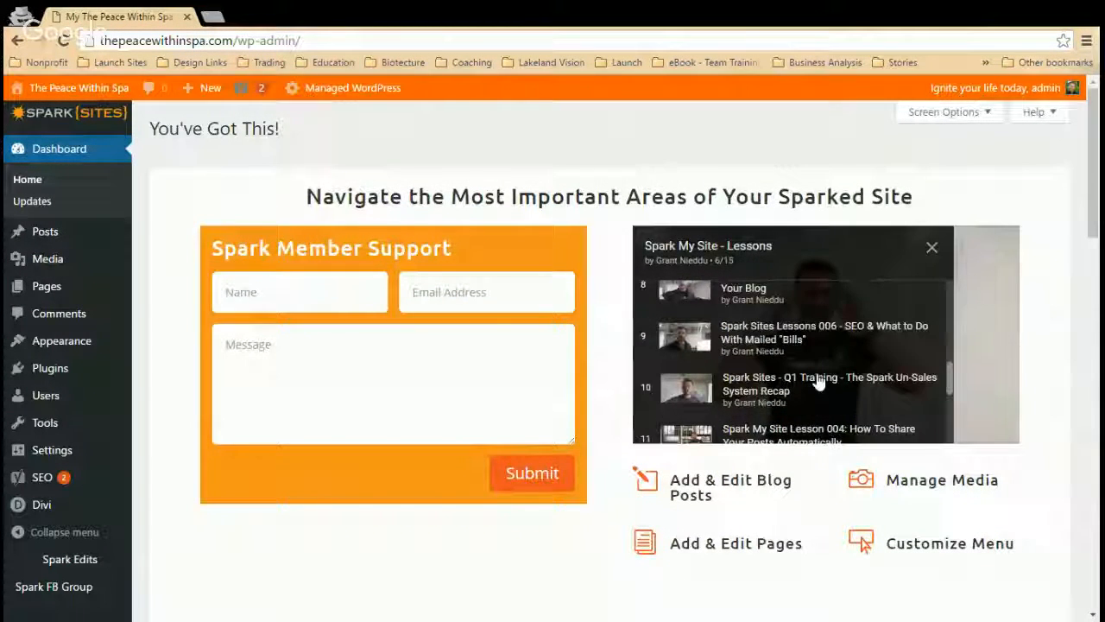
left_click(931, 247)
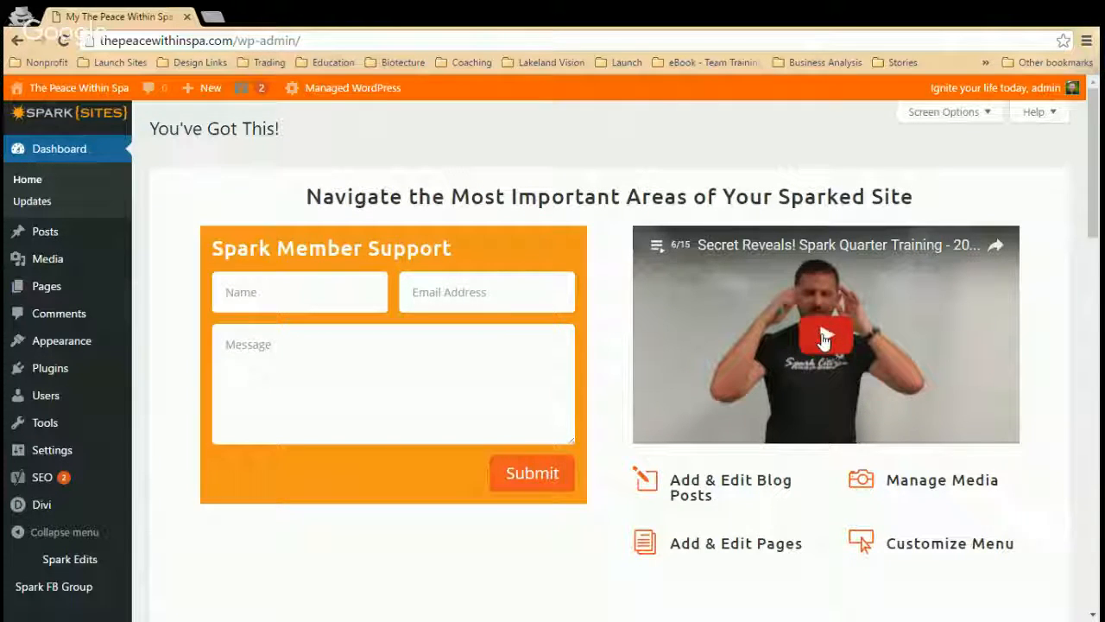
left_click(659, 248)
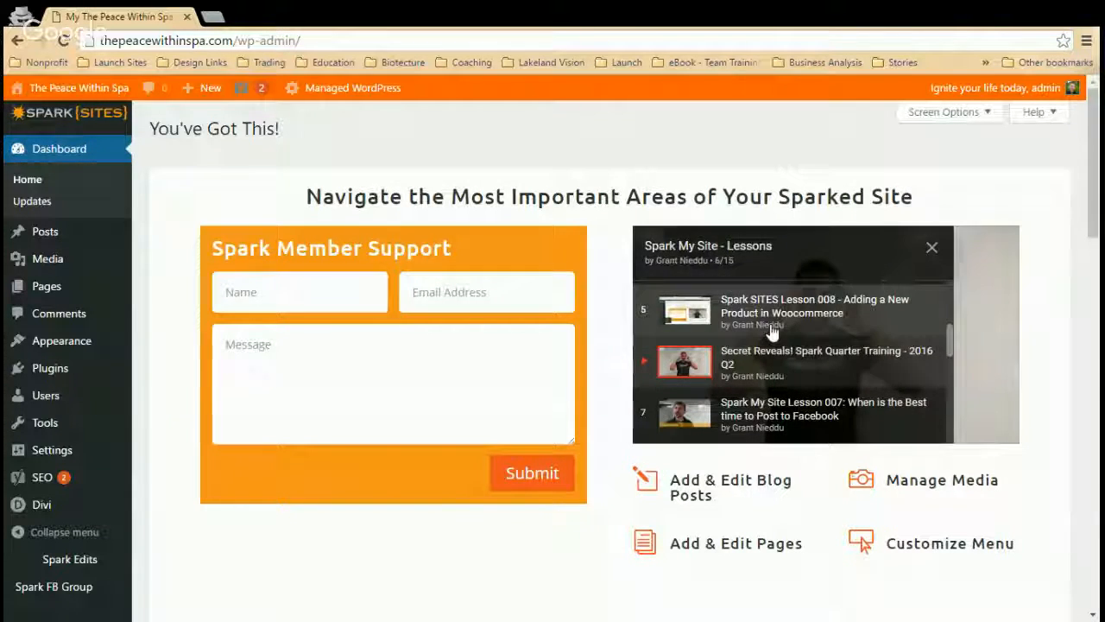
left_click(933, 250)
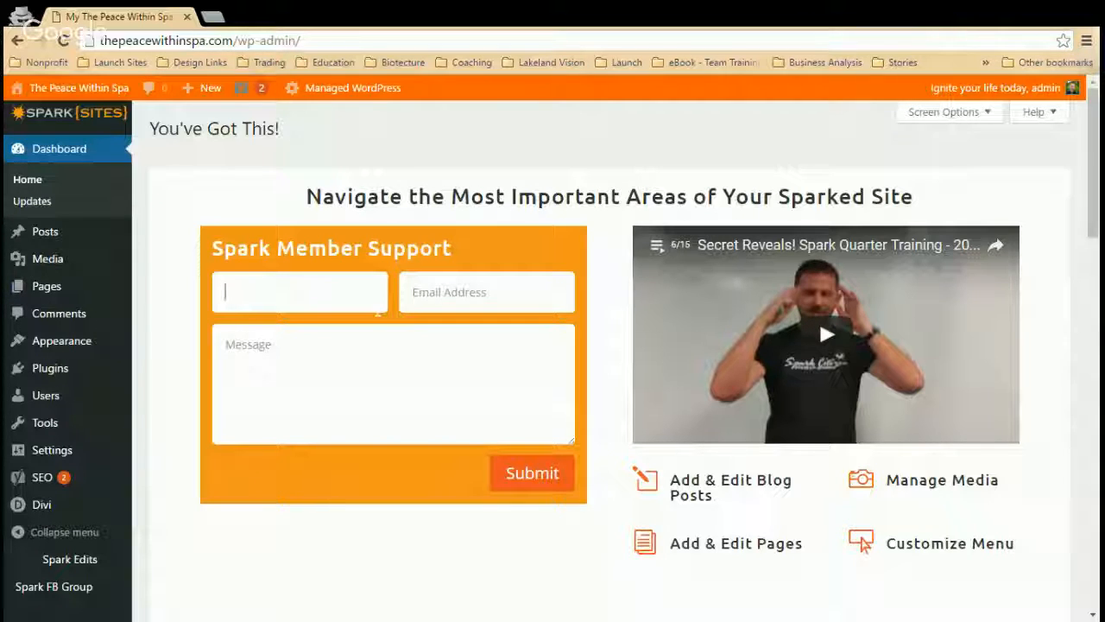
Step: Step through the Spark Member Support form to its message field and look over the rest of the dashboard
key("Tab")
key("Tab")
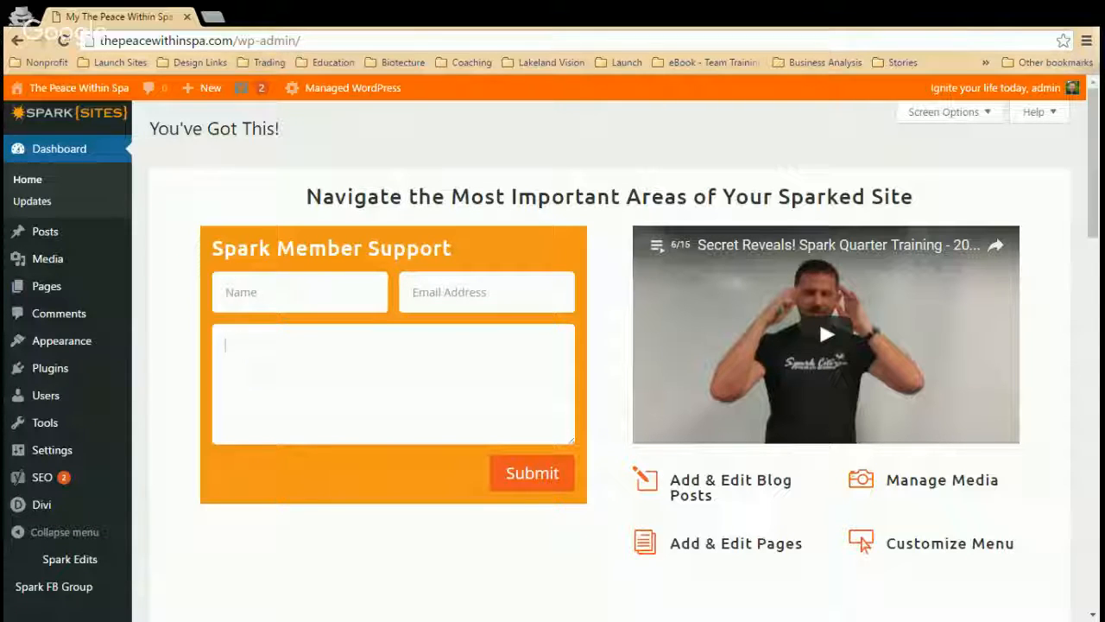
scroll(1060, 264, "down", 2)
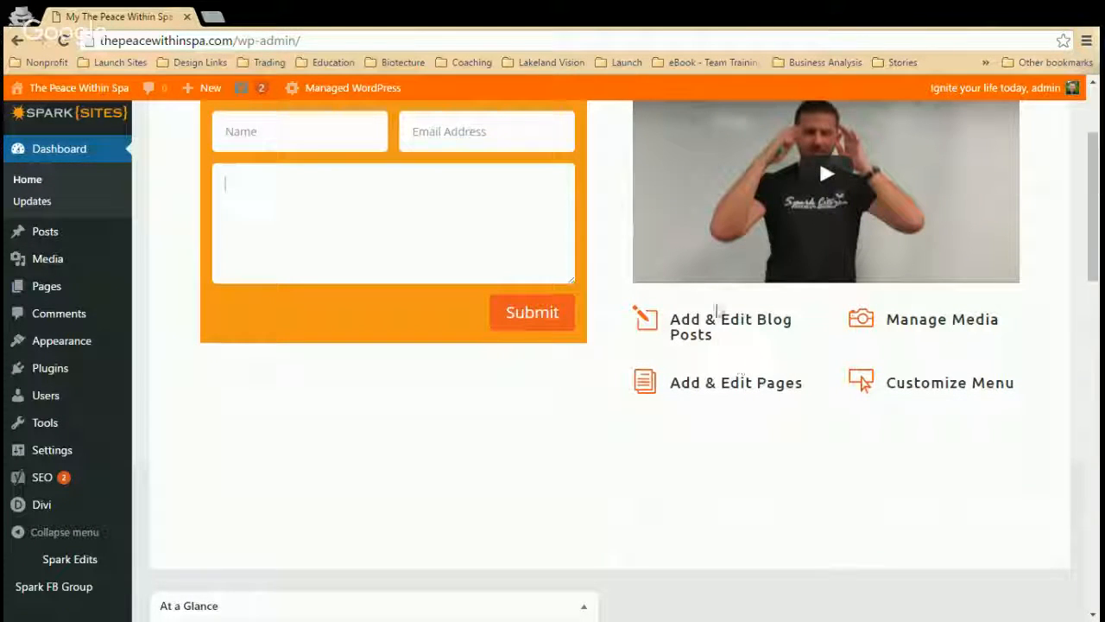
scroll(360, 432, "up", 2)
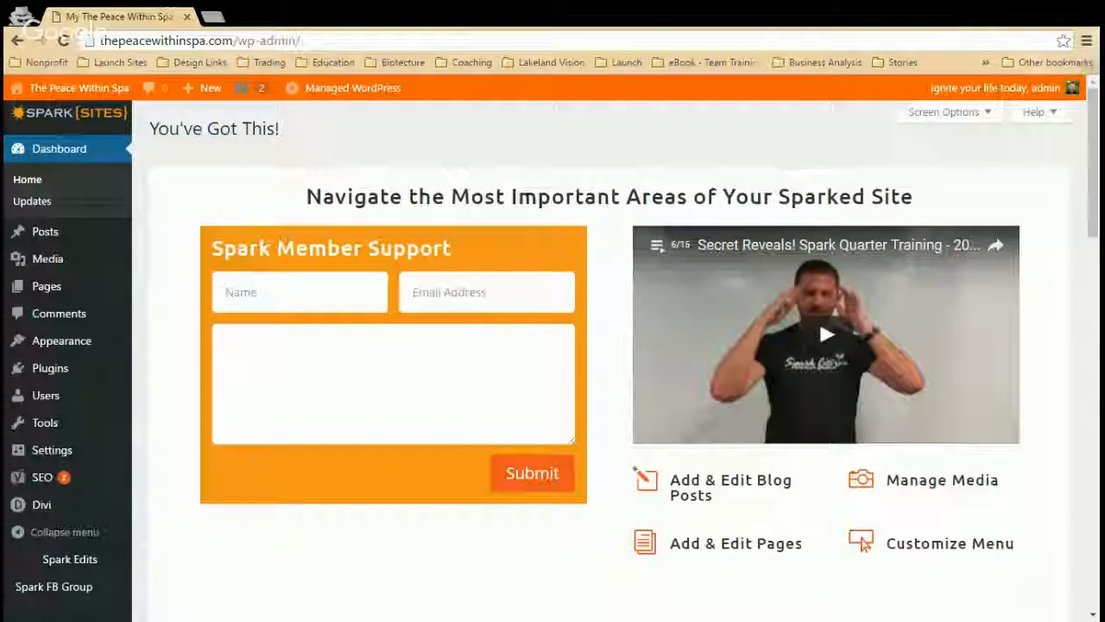
scroll(596, 354, "down", 5)
scroll(365, 320, "up", 5)
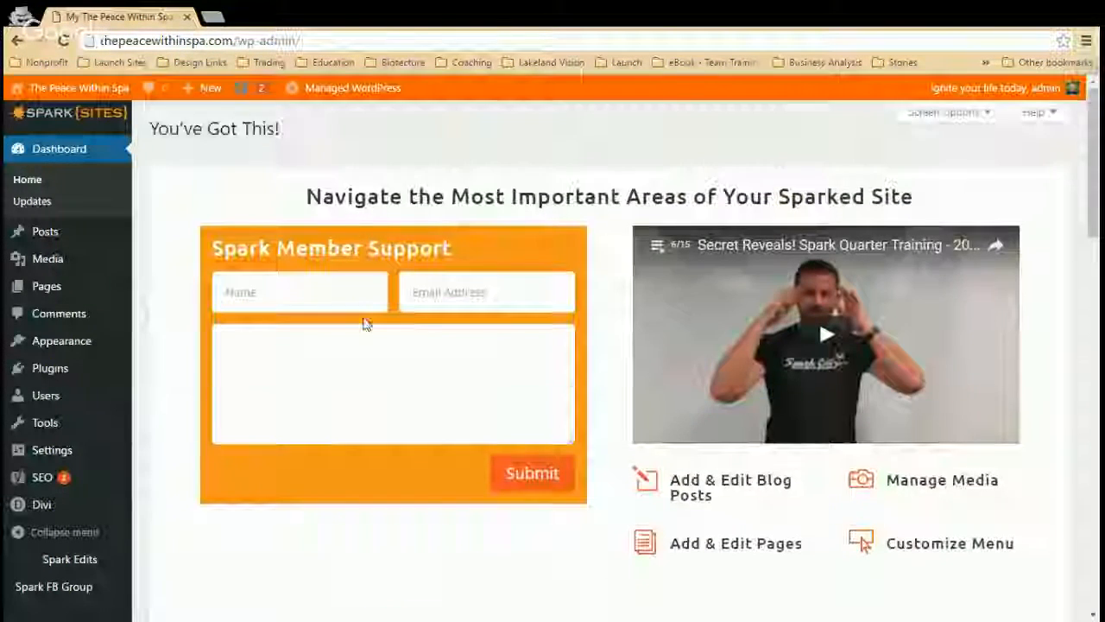
Step: Look over the dashboard's navigation options and open the list of all blog posts
mouse_move(43, 230)
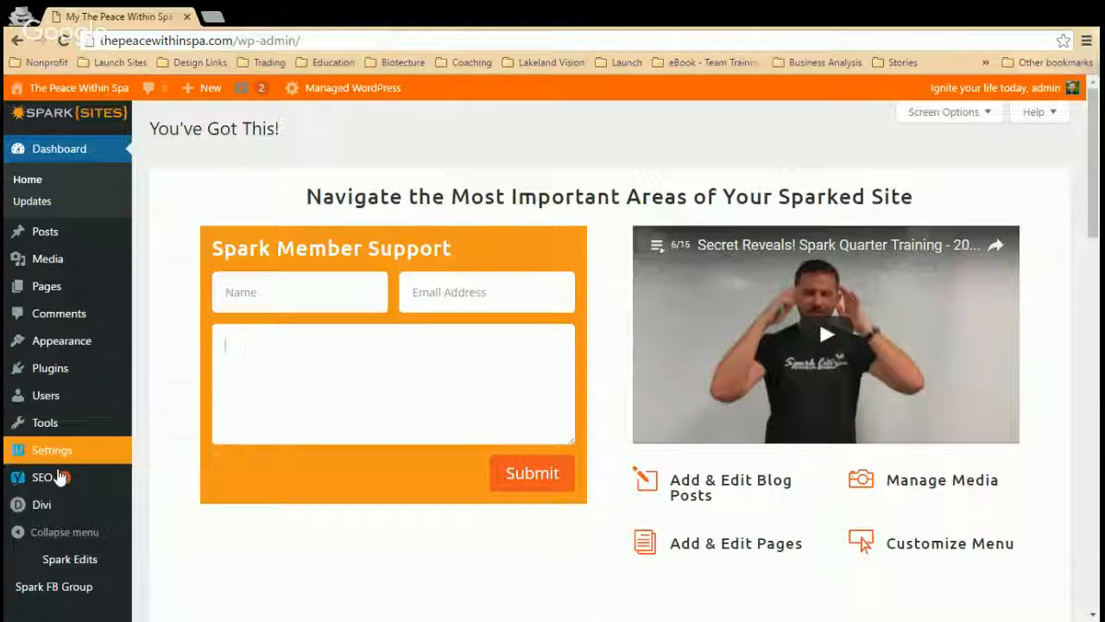
mouse_move(31, 298)
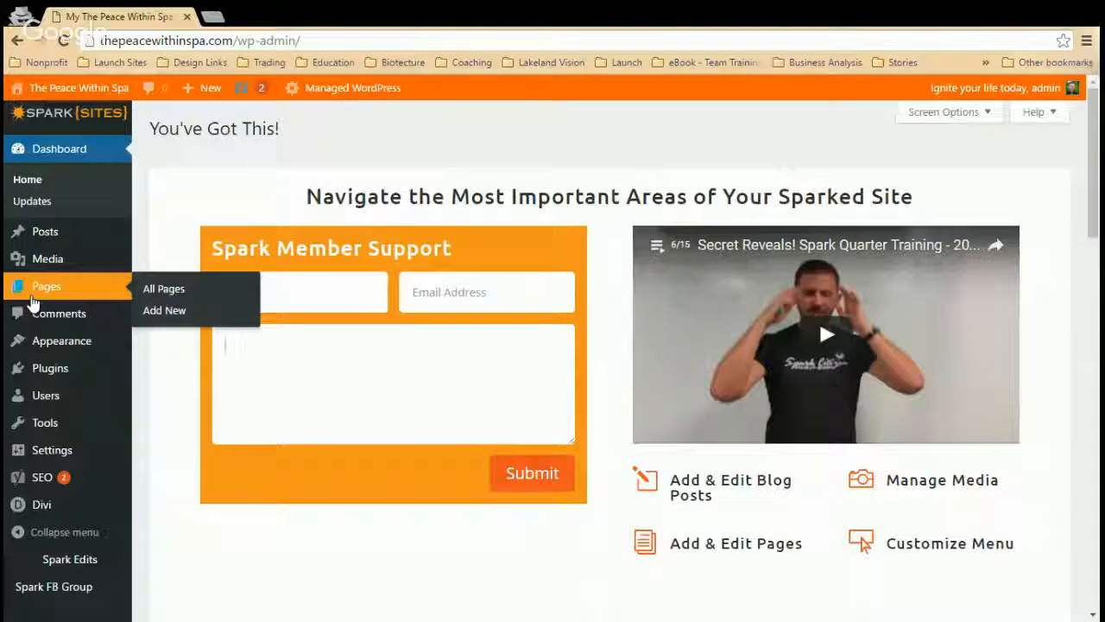
scroll(35, 304, "down", 1)
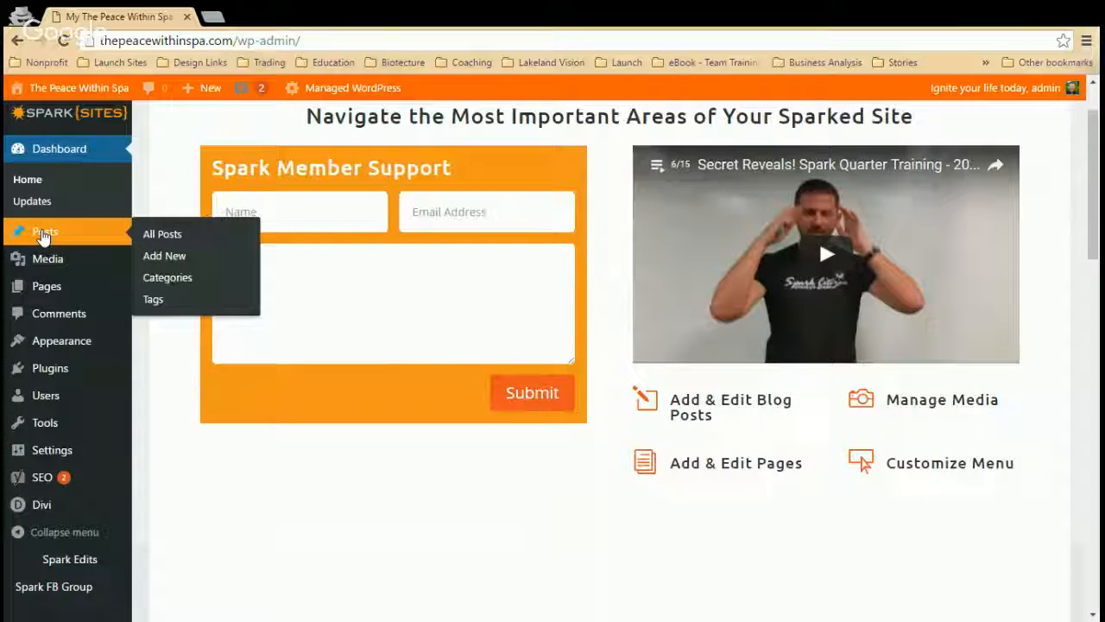
left_click(161, 236)
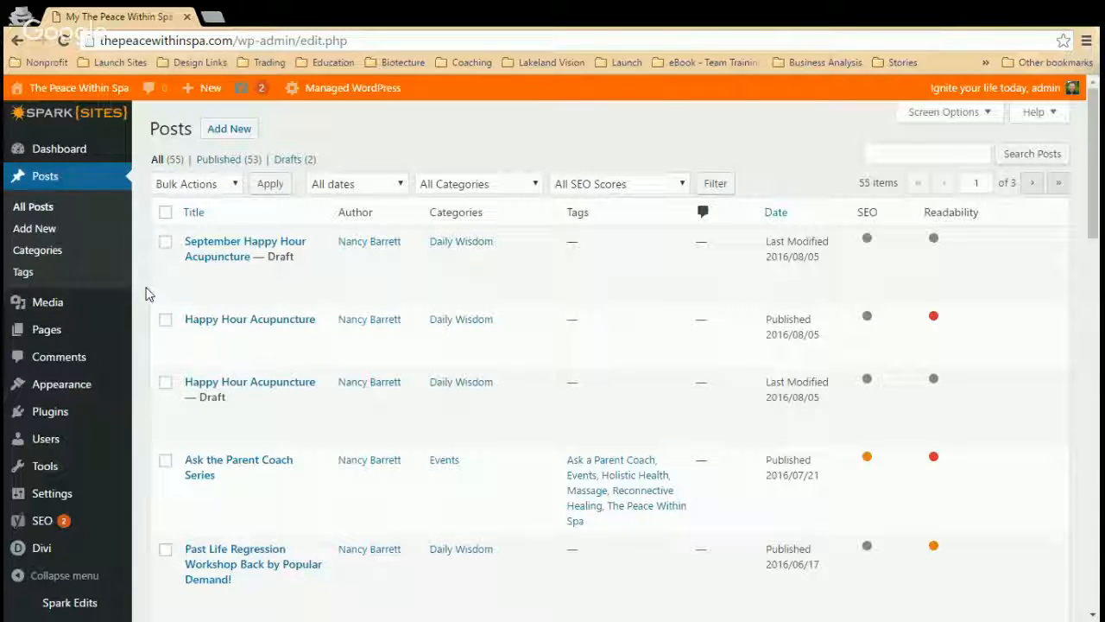
Step: Open the list of all site pages and look through its entries
mouse_move(76, 330)
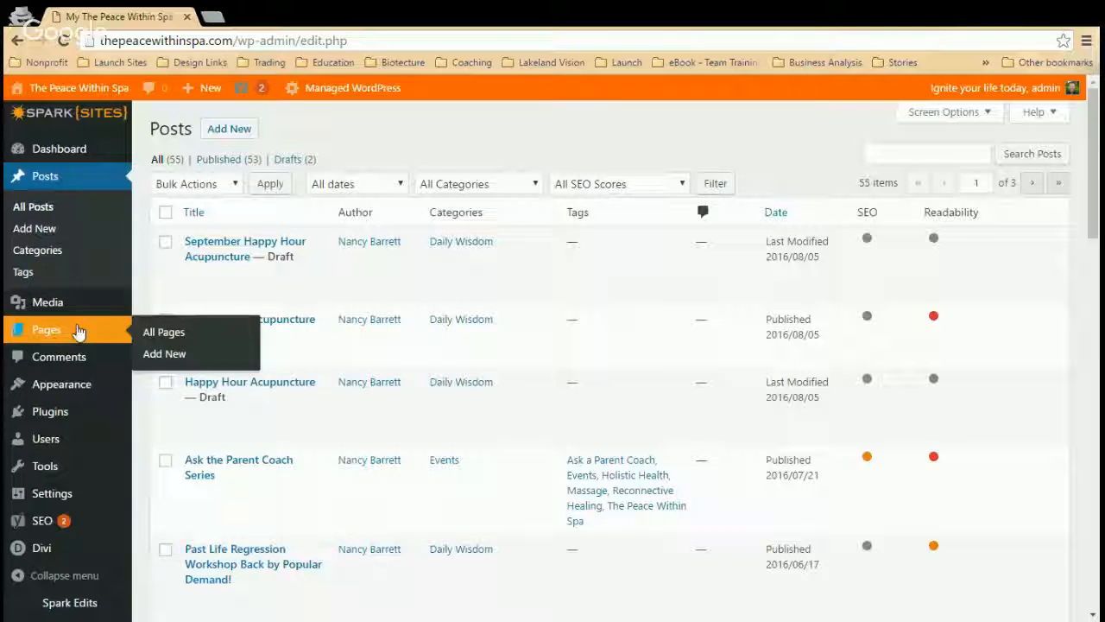
left_click(158, 335)
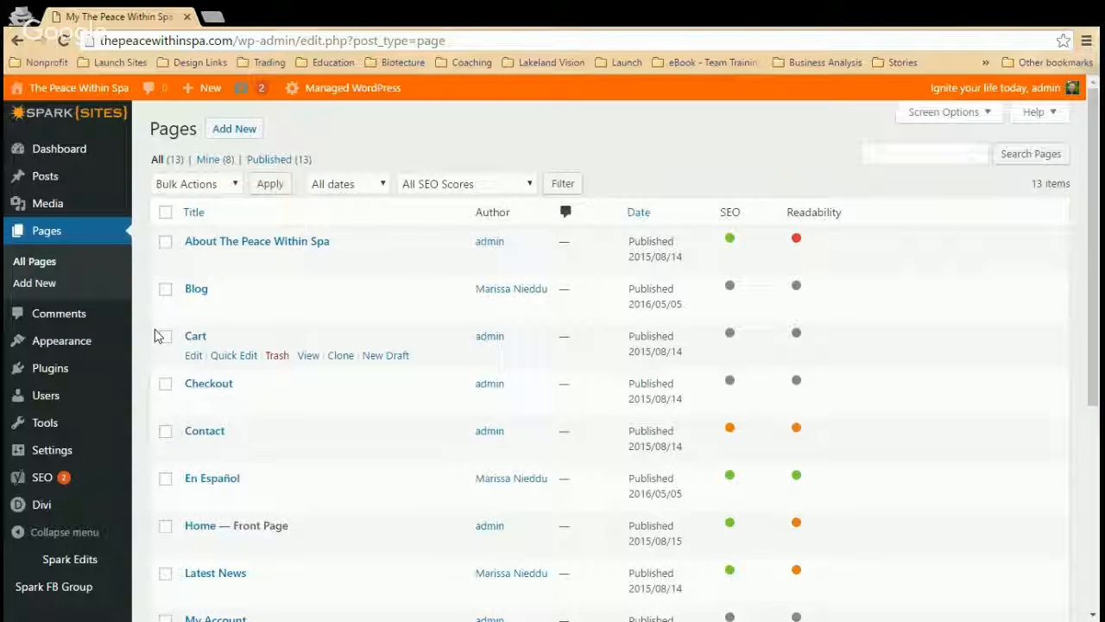
scroll(148, 328, "down", 3)
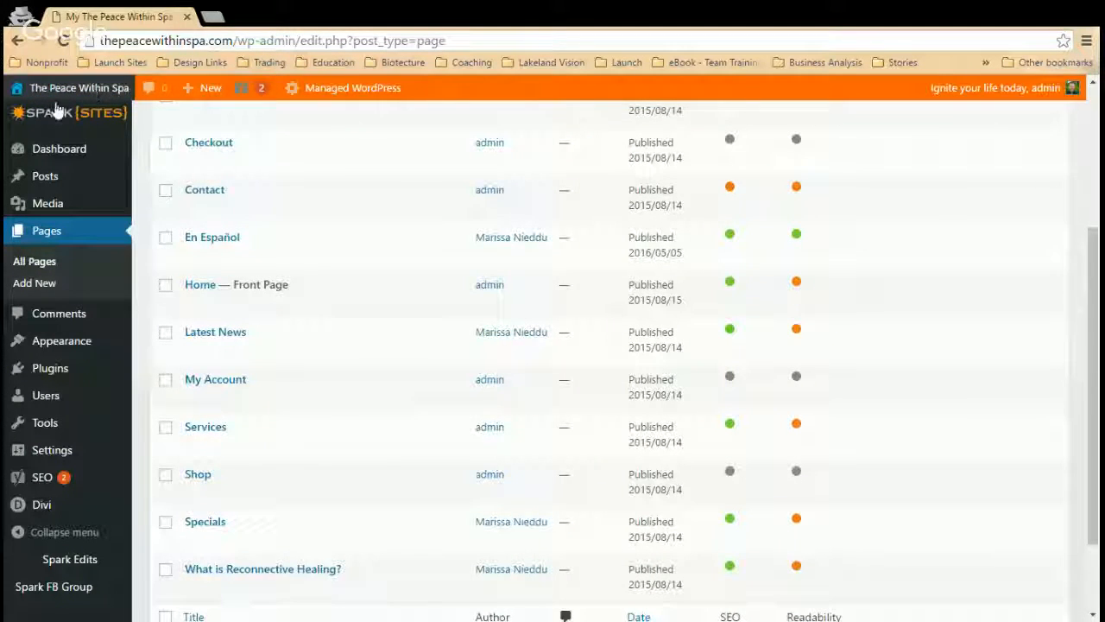
Step: Open the Services page for editing and bring up the live site's Services page in a separate browser tab
middle_click(65, 93)
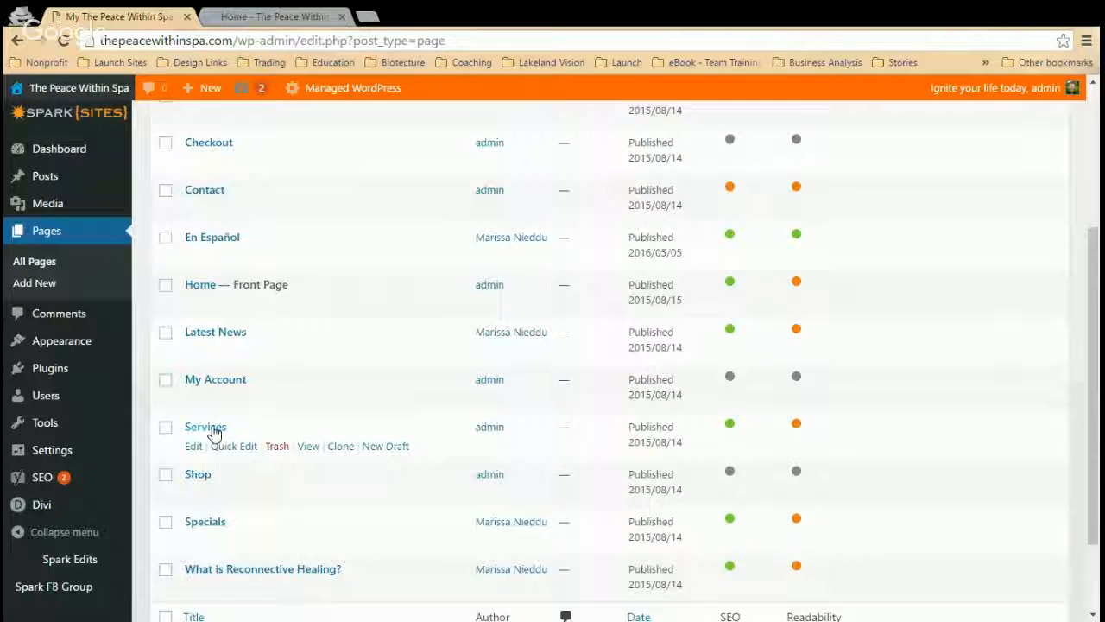
left_click(211, 429)
left_click(277, 16)
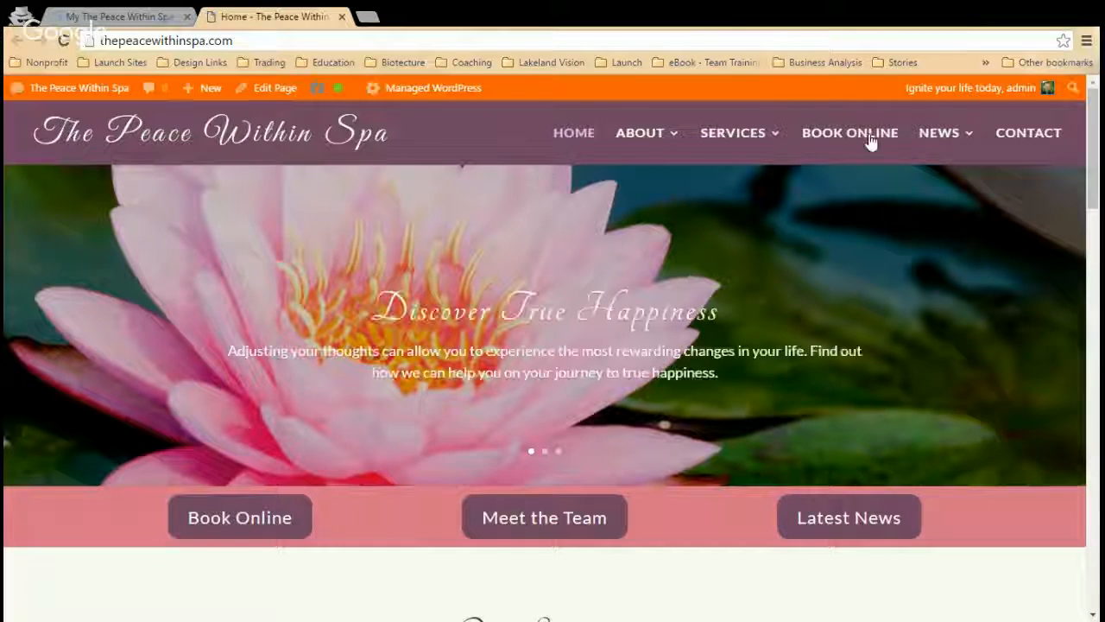
mouse_move(753, 134)
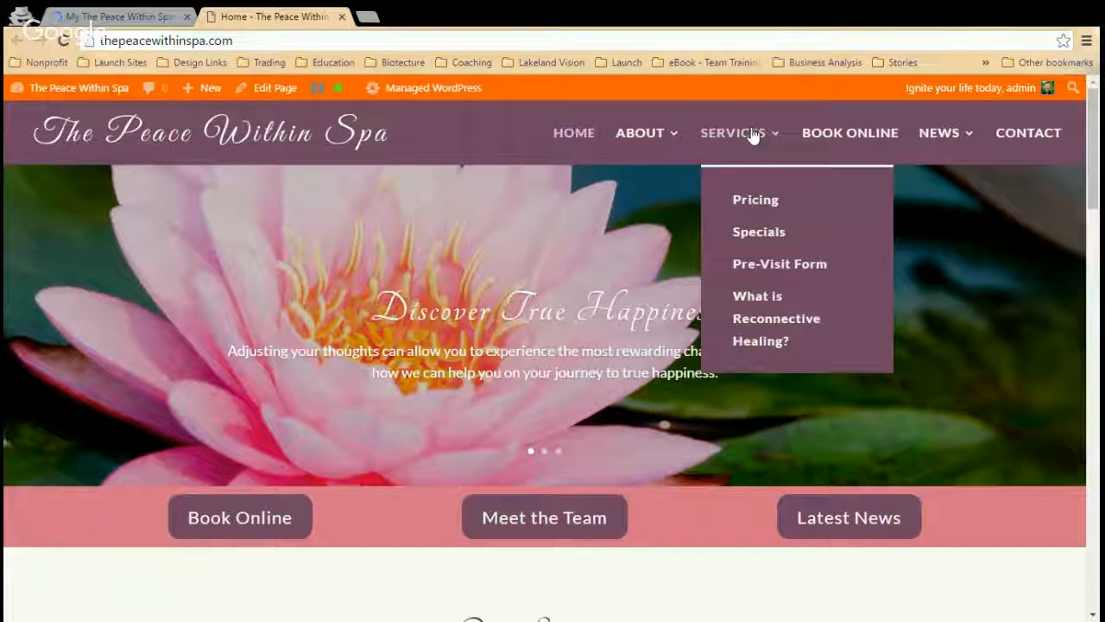
left_click(746, 131)
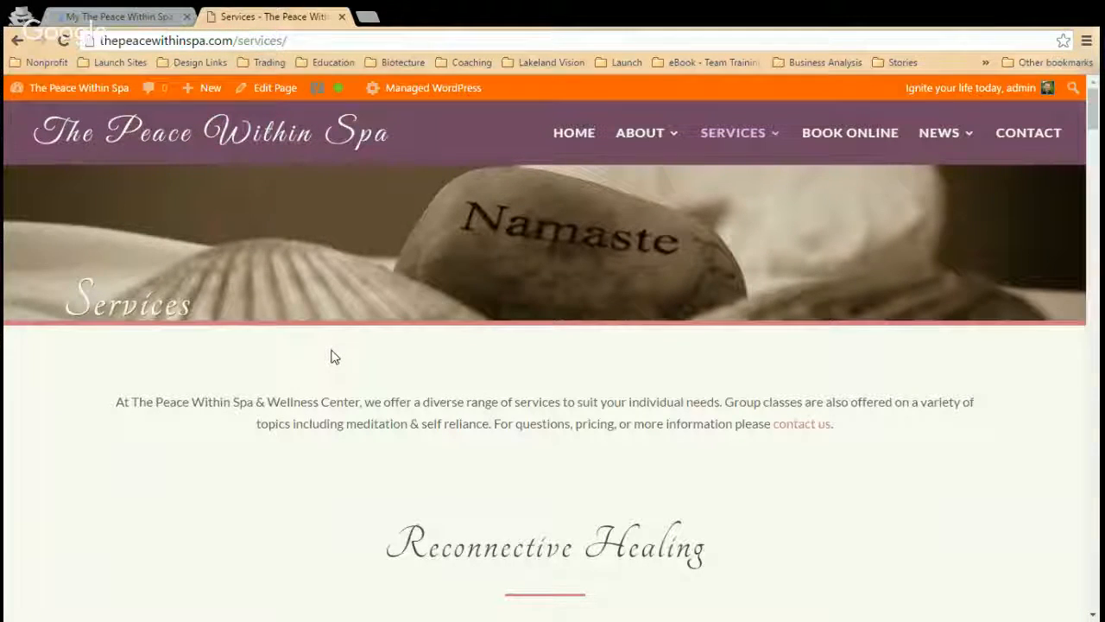
Step: Look through the live Services page down to the Massage section and its description text
scroll(334, 356, "down", 3)
scroll(333, 355, "down", 5)
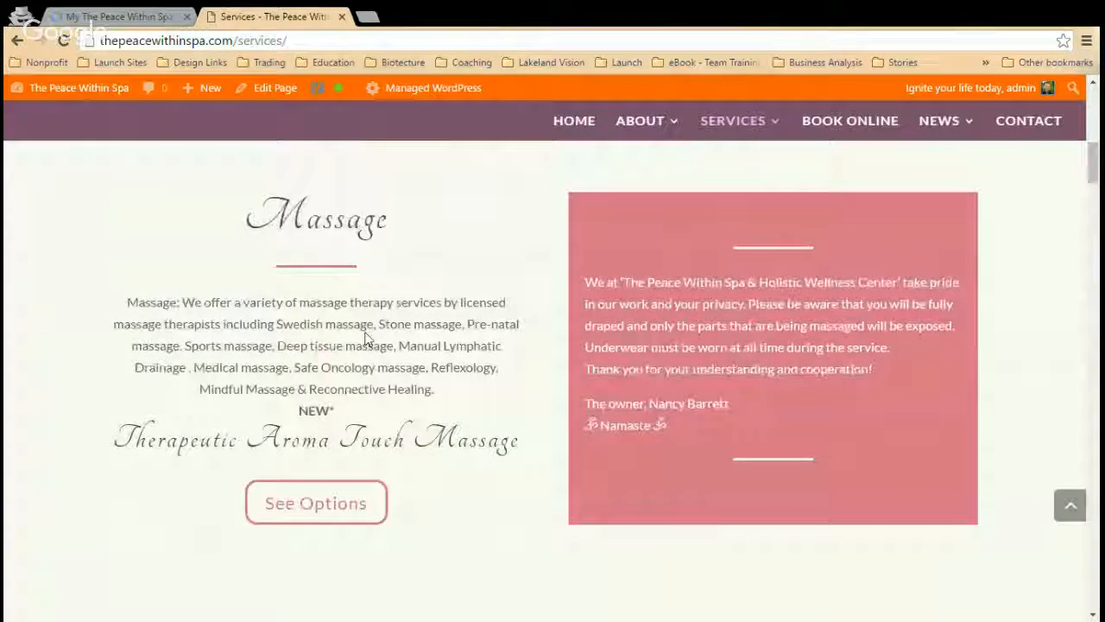
scroll(370, 328, "up", 2)
scroll(365, 340, "down", 2)
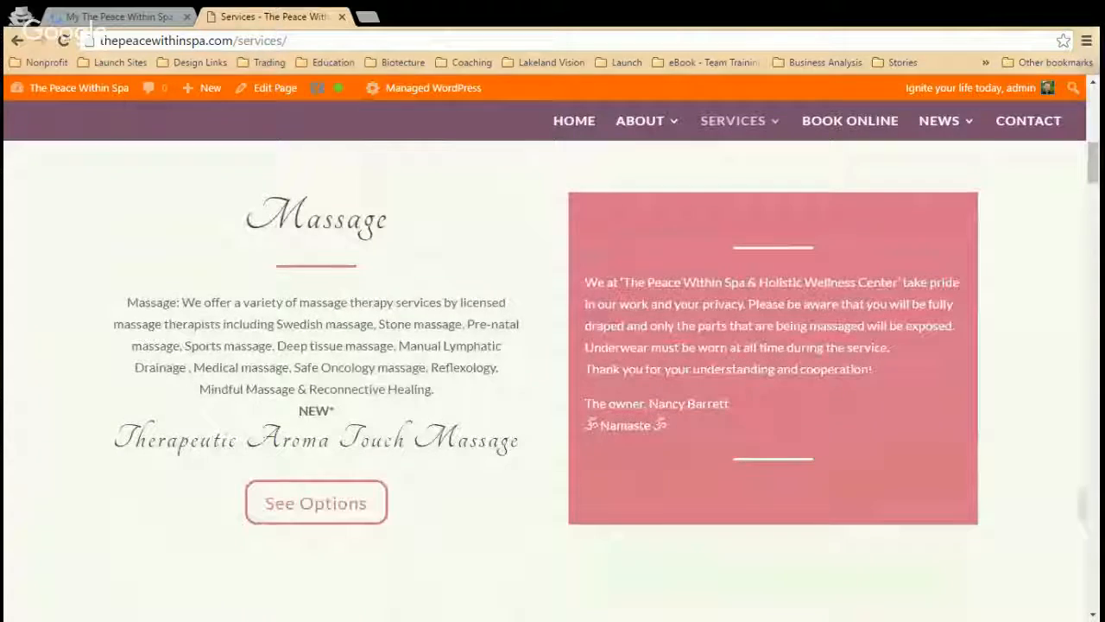
left_click_drag(361, 414, 129, 302)
left_click(240, 322)
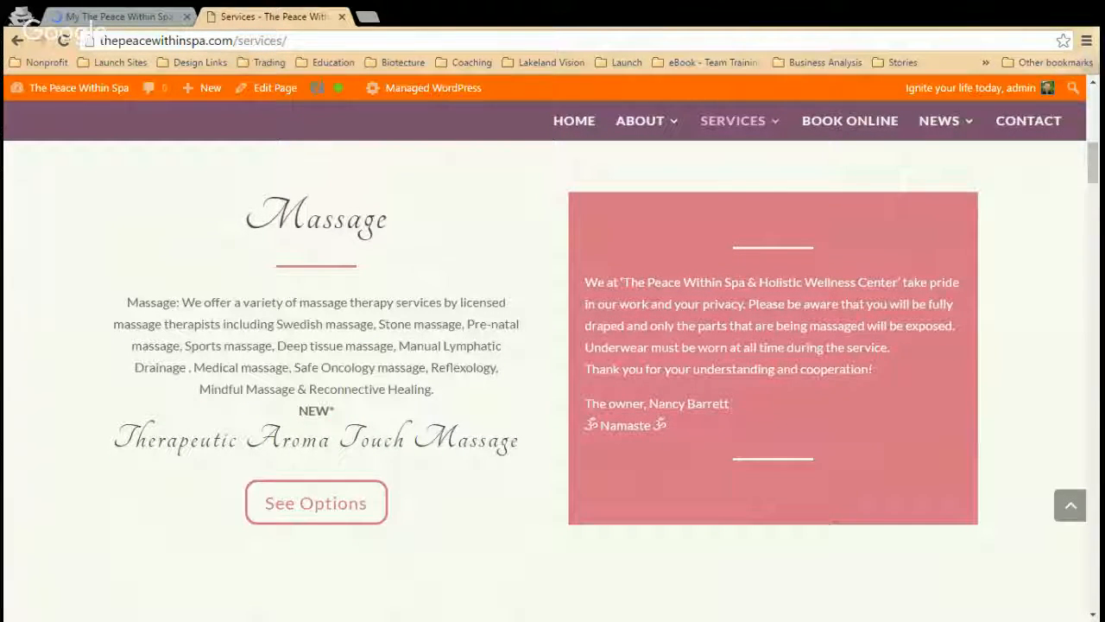
Step: Return to the Services page editor and look over its title, SEO section and builder area
left_click(108, 16)
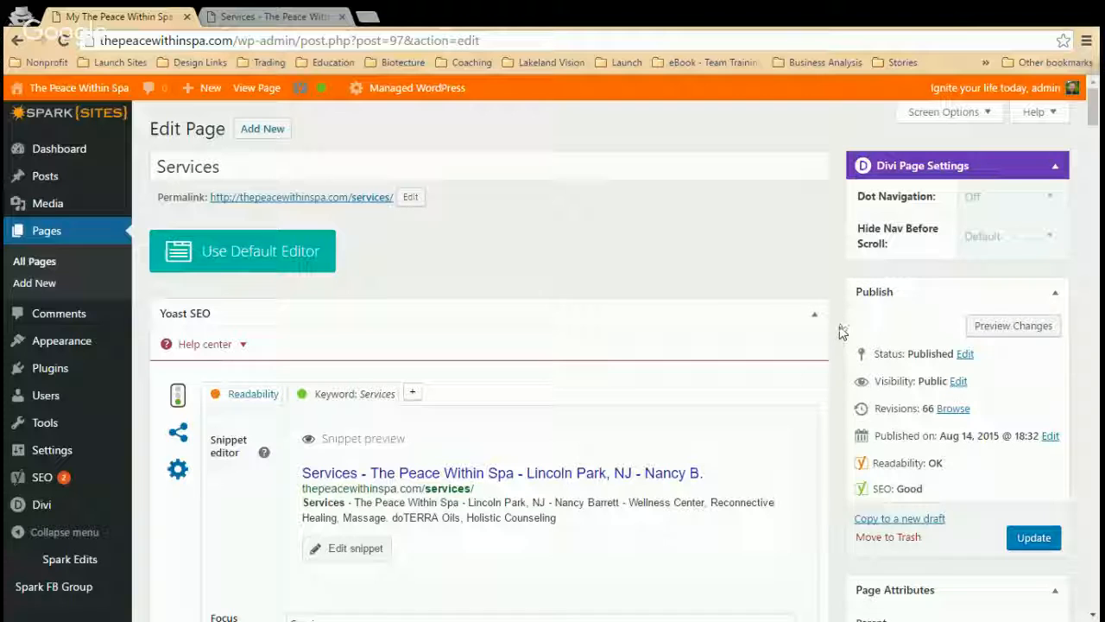
scroll(842, 336, "down", 1)
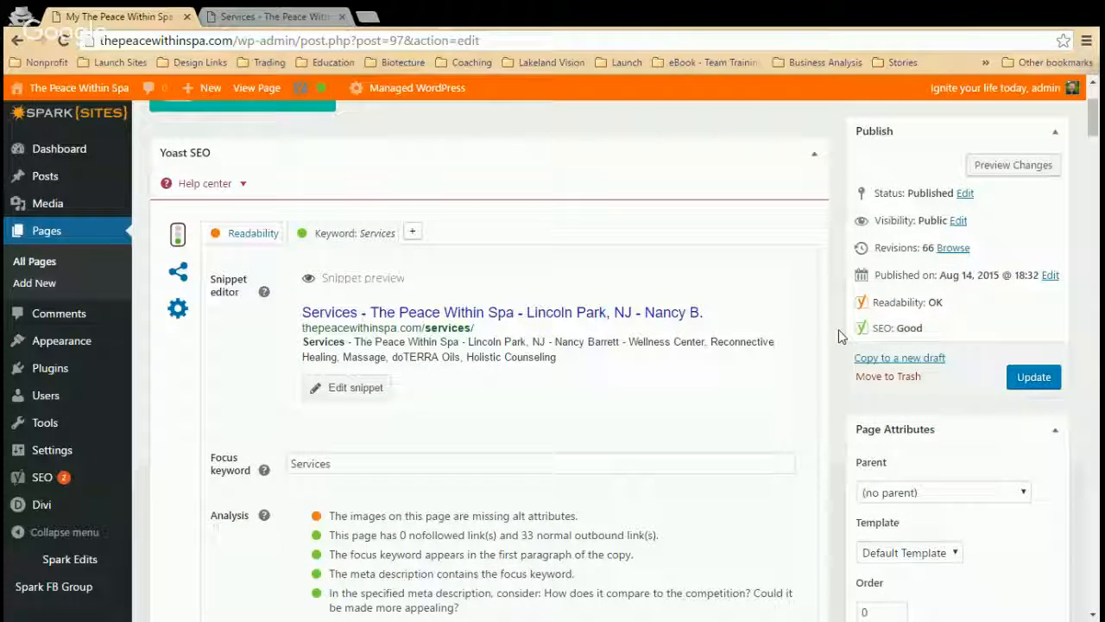
scroll(842, 336, "up", 3)
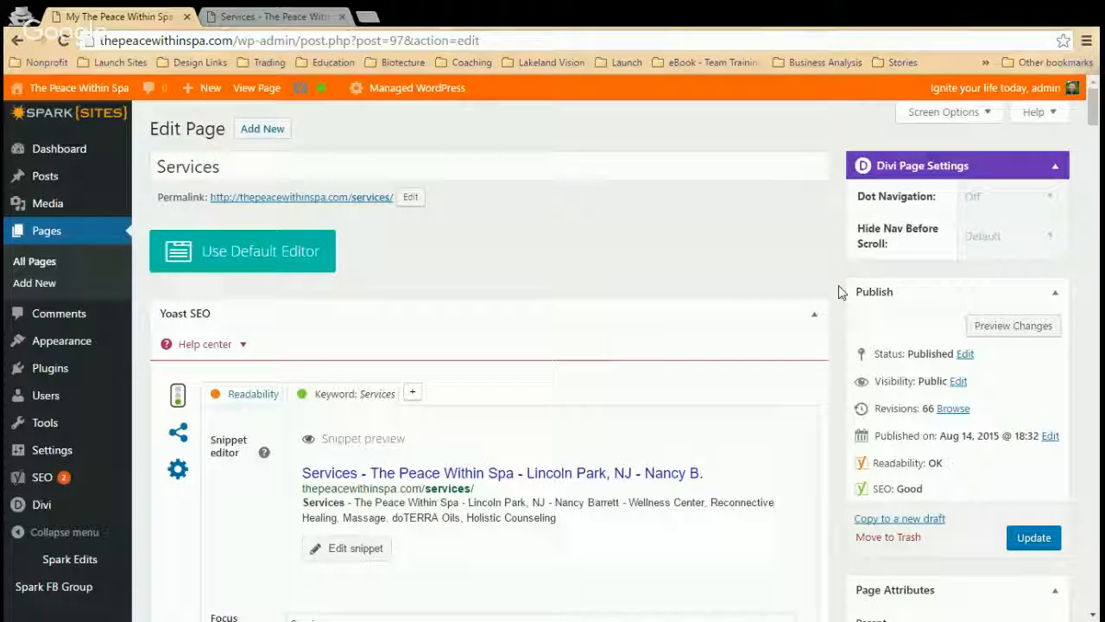
scroll(842, 298, "down", 10)
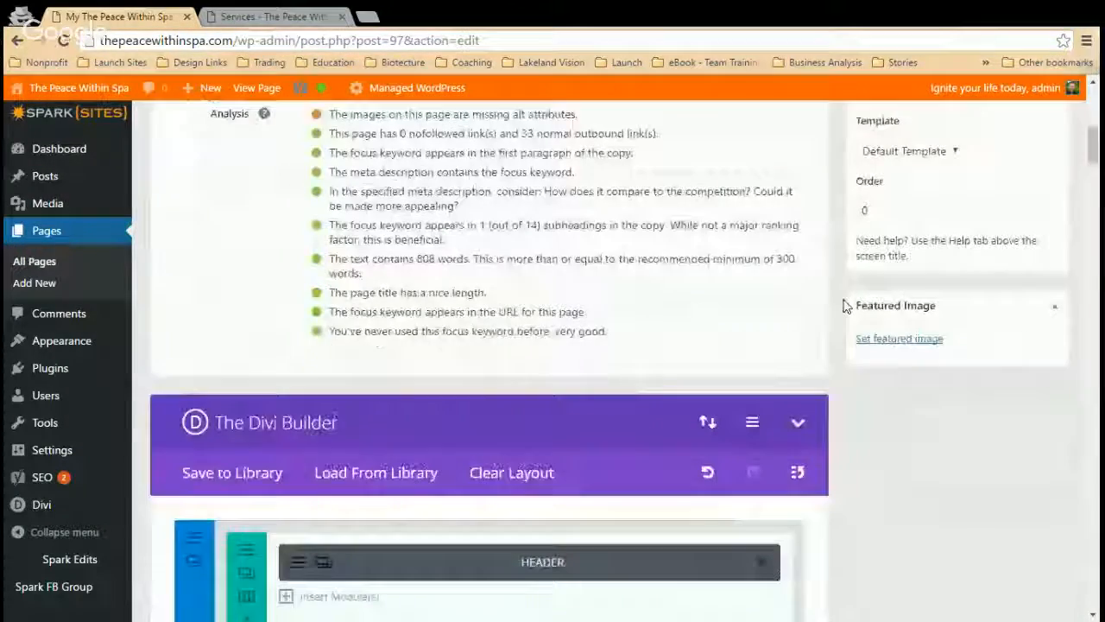
scroll(845, 307, "up", 10)
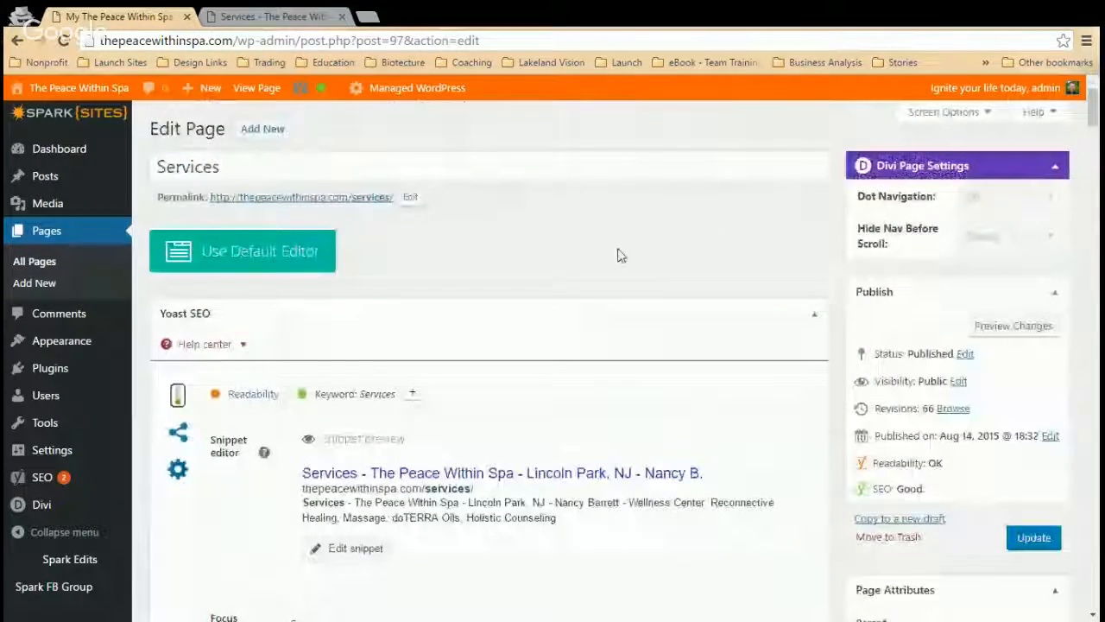
left_click_drag(150, 128, 226, 129)
left_click(679, 204)
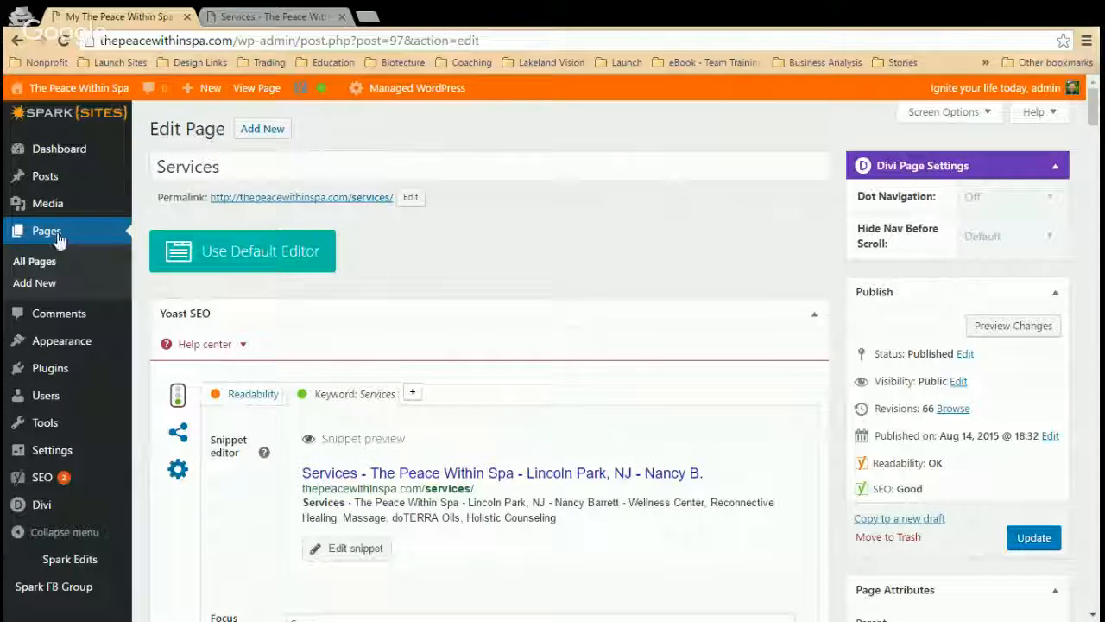
Step: Go back to the dashboard home, list all site pages and open the Services page for editing
mouse_move(41, 181)
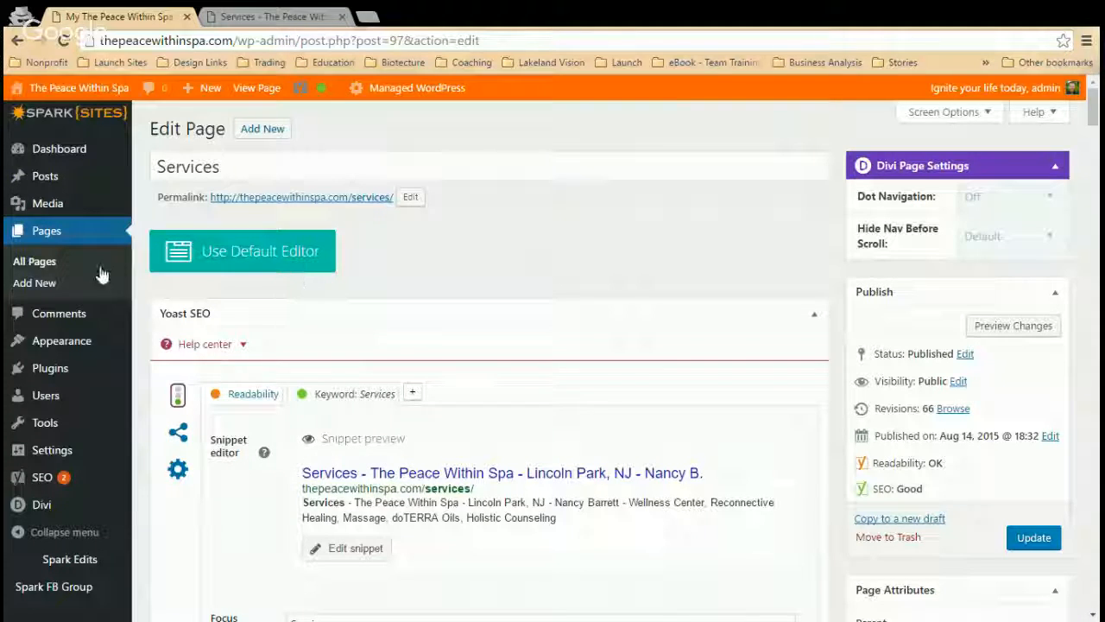
left_click(45, 153)
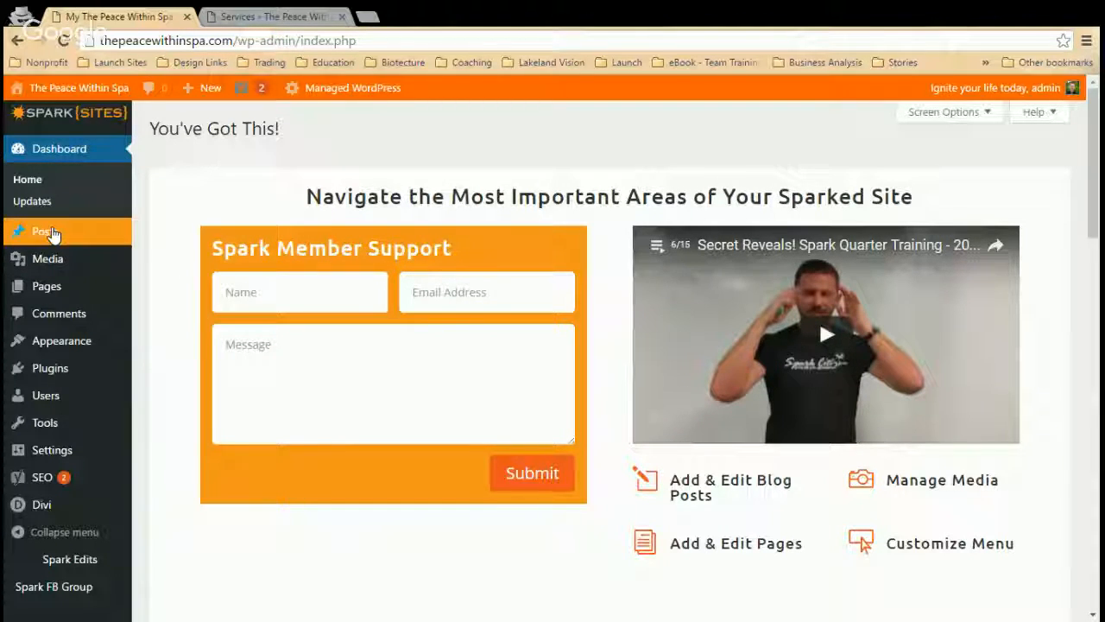
left_click(46, 291)
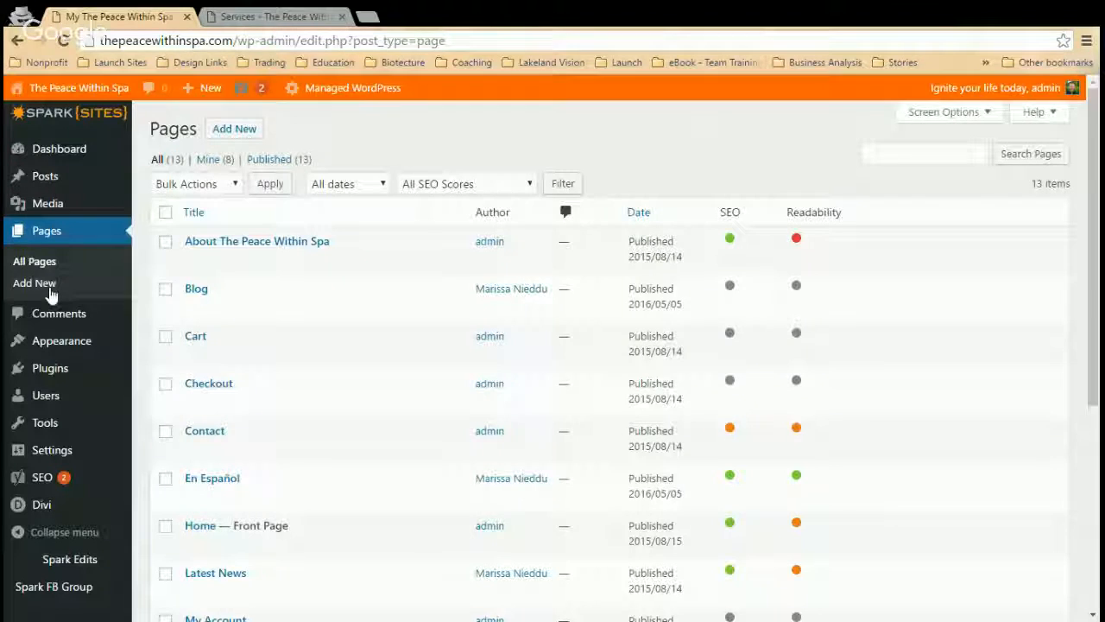
scroll(291, 323, "down", 3)
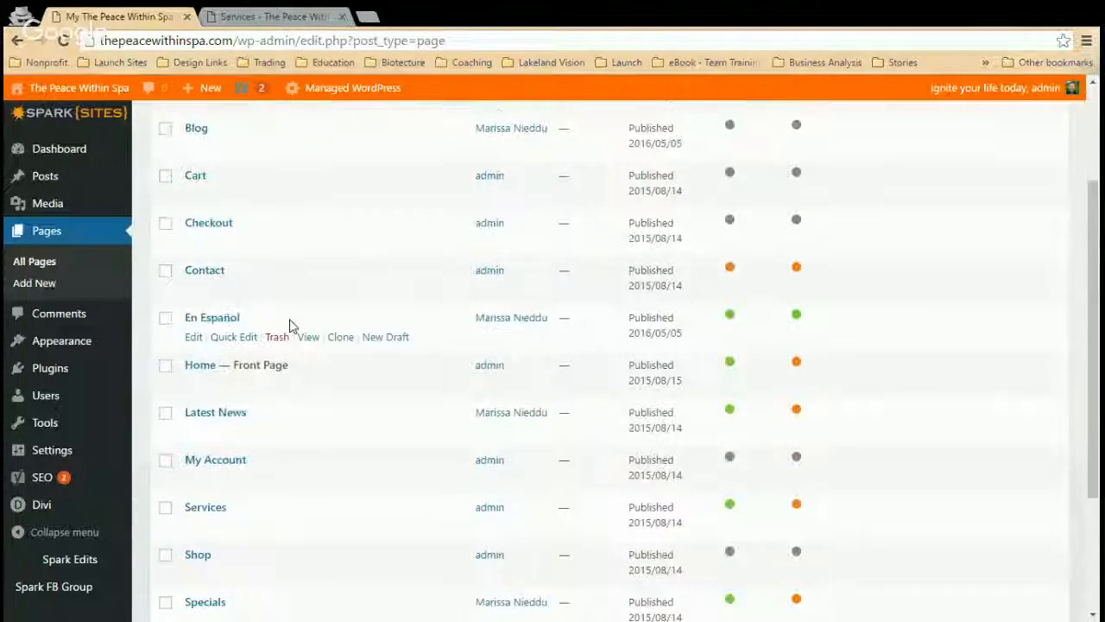
scroll(291, 326, "down", 2)
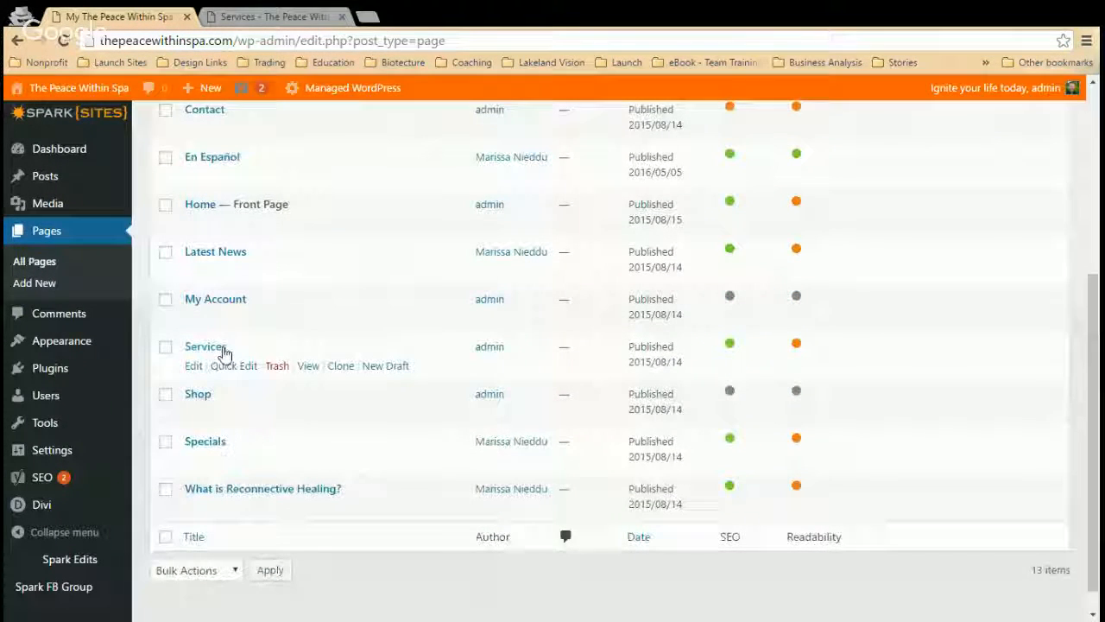
left_click(205, 349)
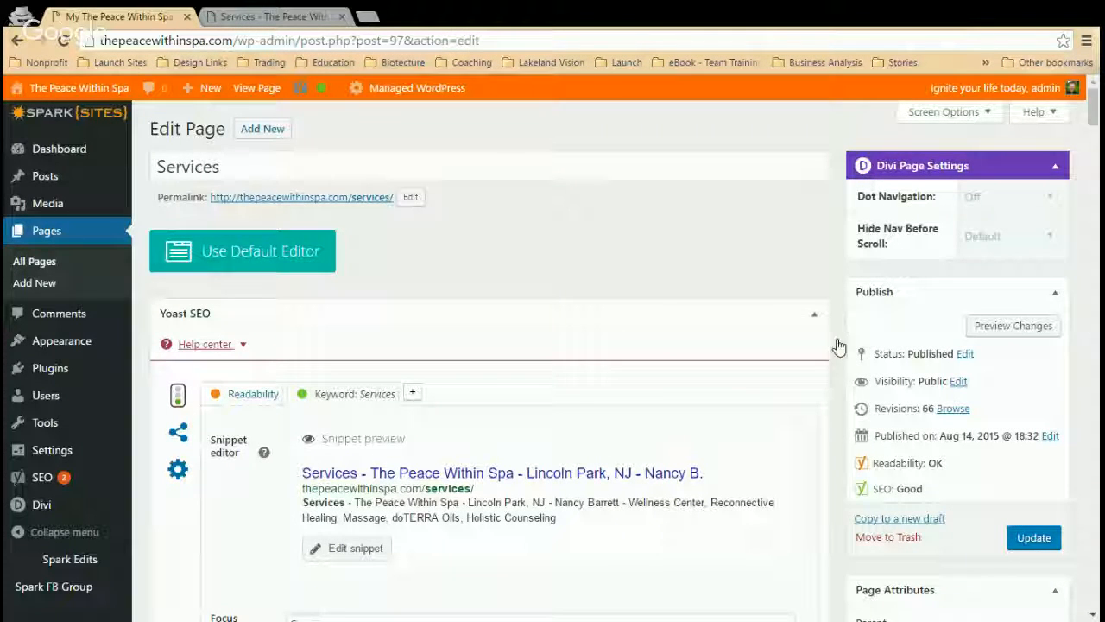
Step: Examine the Services page editor from its title down to the HEADER and Text modules in the Divi Builder
scroll(842, 349, "down", 9)
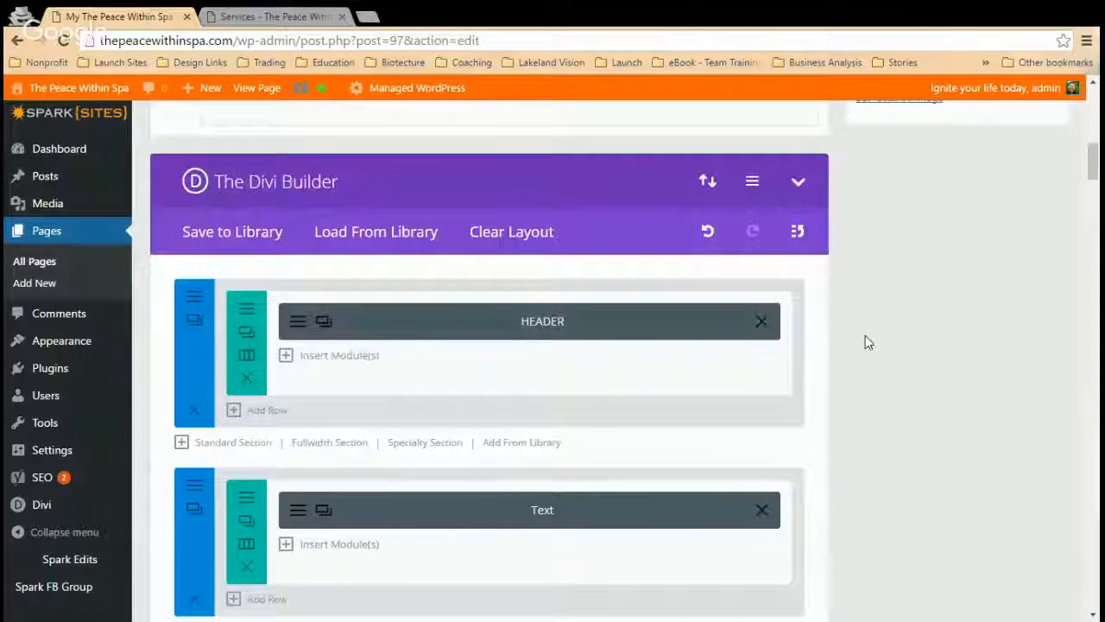
scroll(867, 343, "up", 1)
scroll(863, 336, "up", 10)
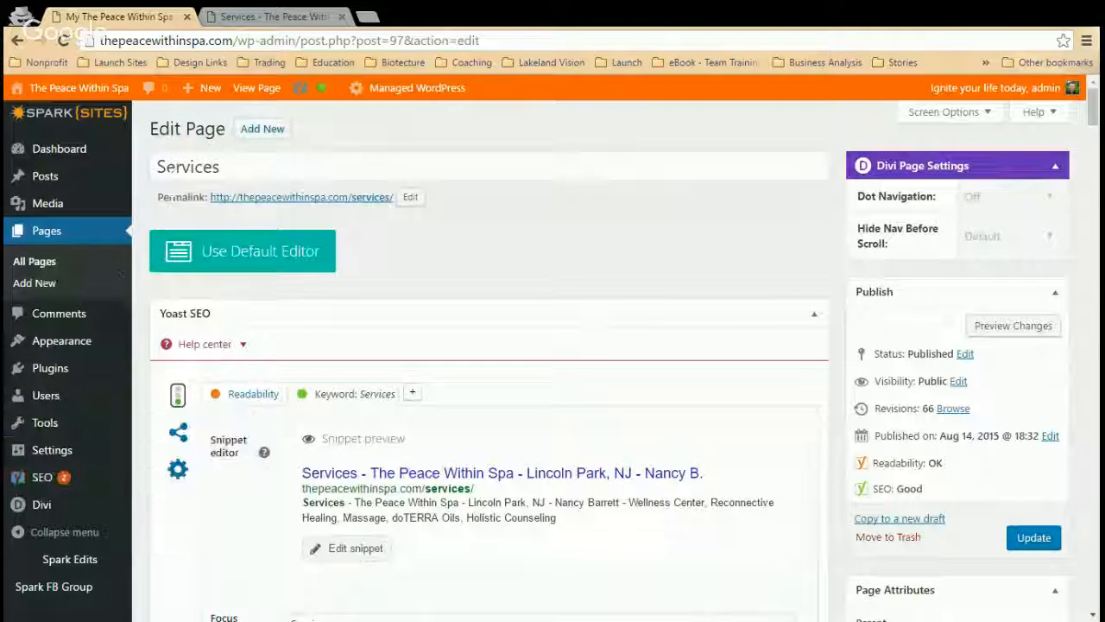
double_click(189, 167)
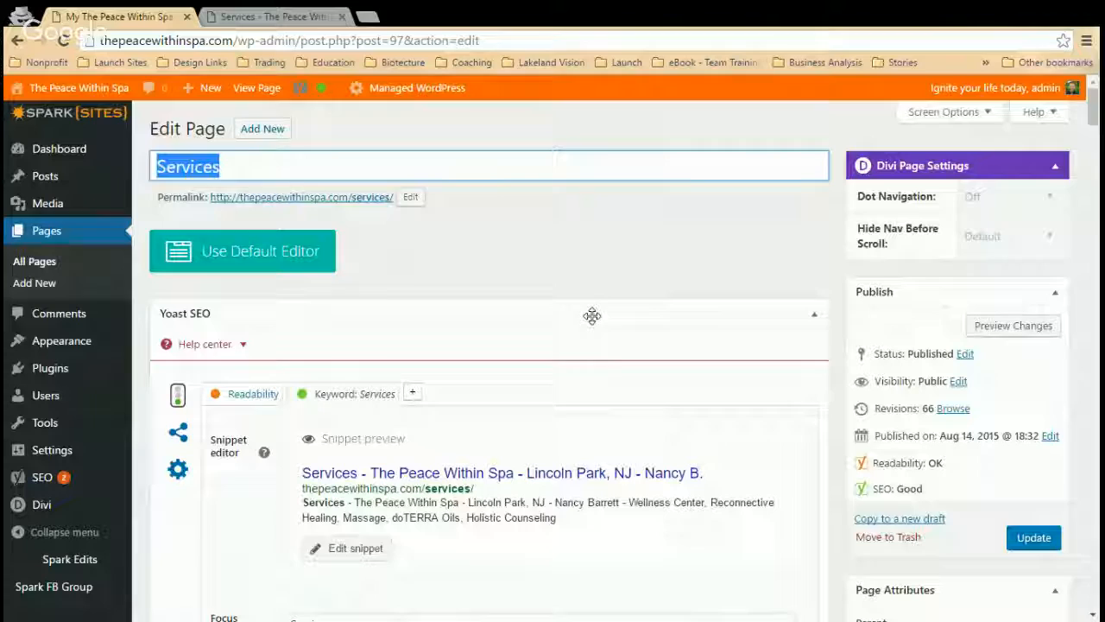
left_click(535, 252)
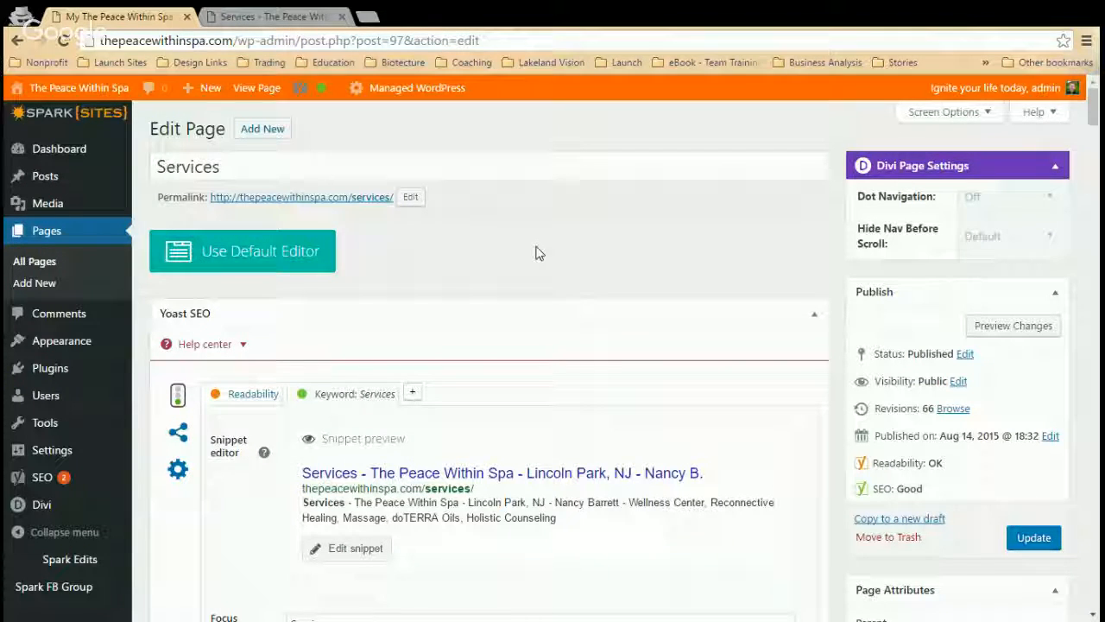
scroll(840, 327, "down", 9)
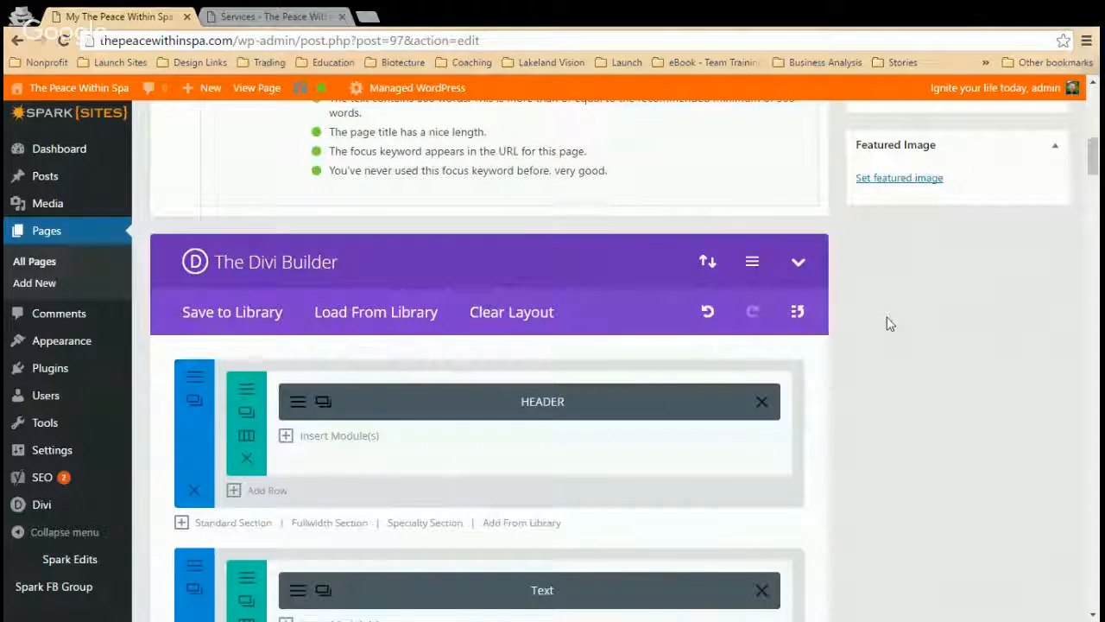
scroll(886, 316, "down", 1)
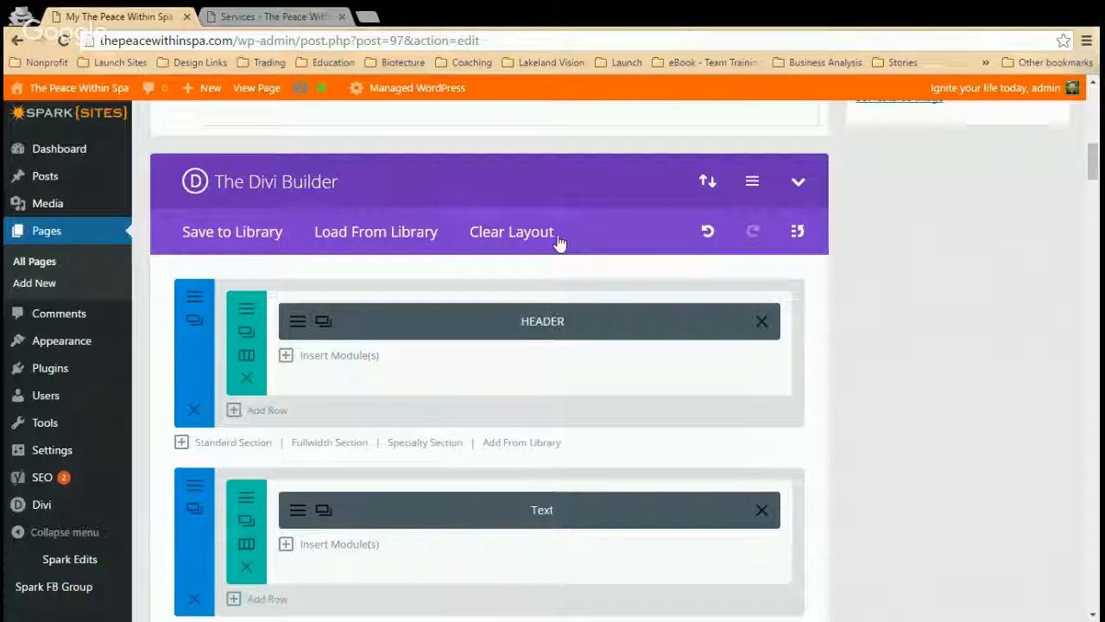
Step: Check the Services heading in the banner of the live Services page
left_click(306, 15)
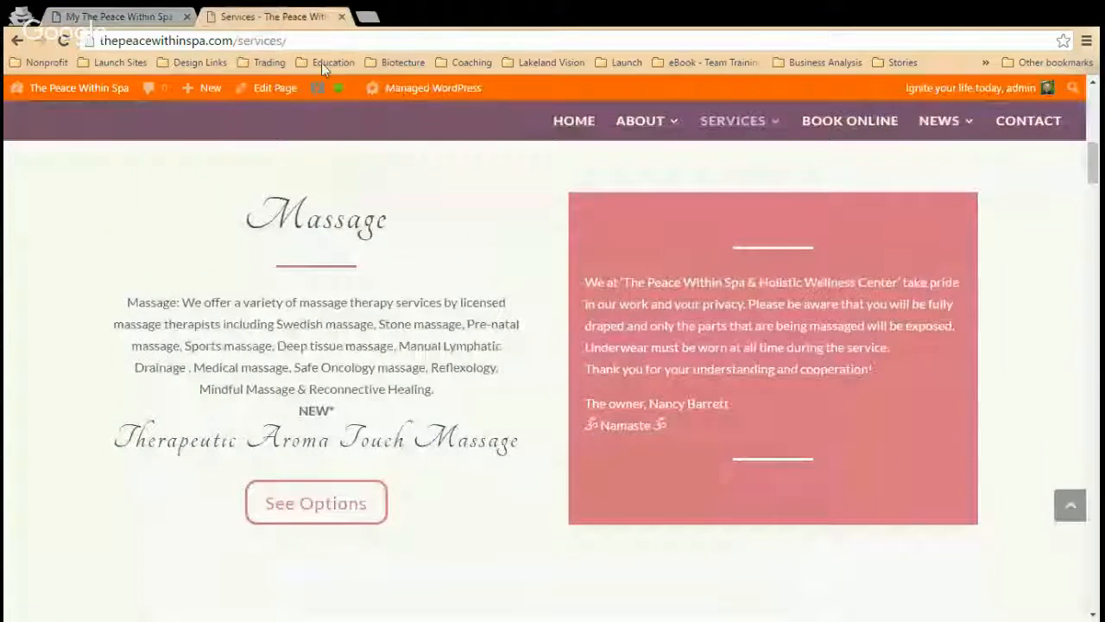
scroll(566, 236, "up", 10)
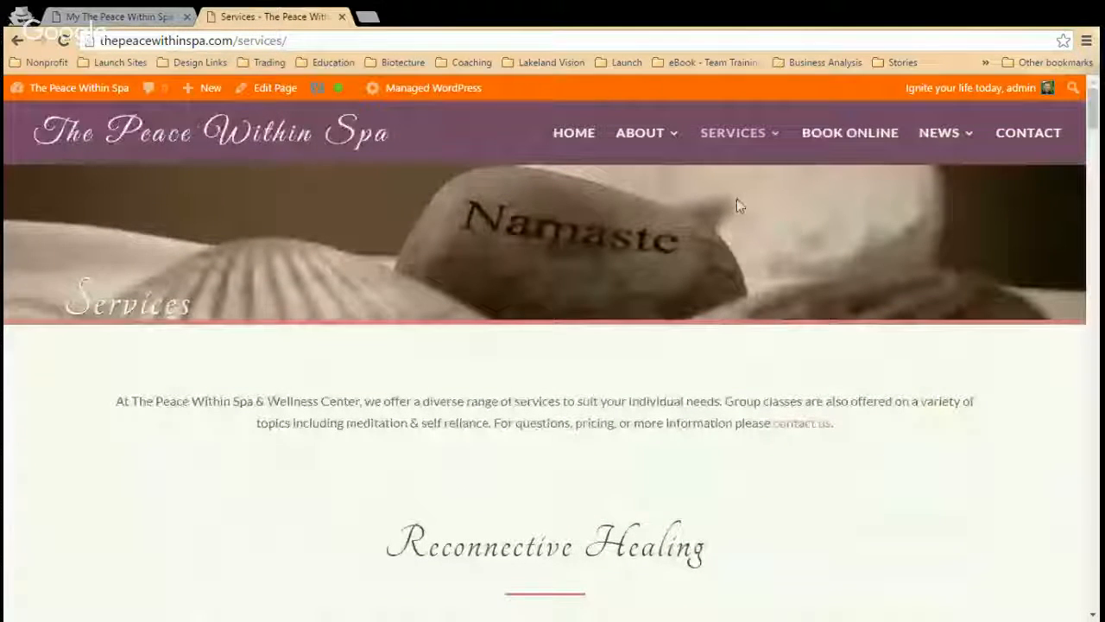
left_click_drag(212, 312, 43, 313)
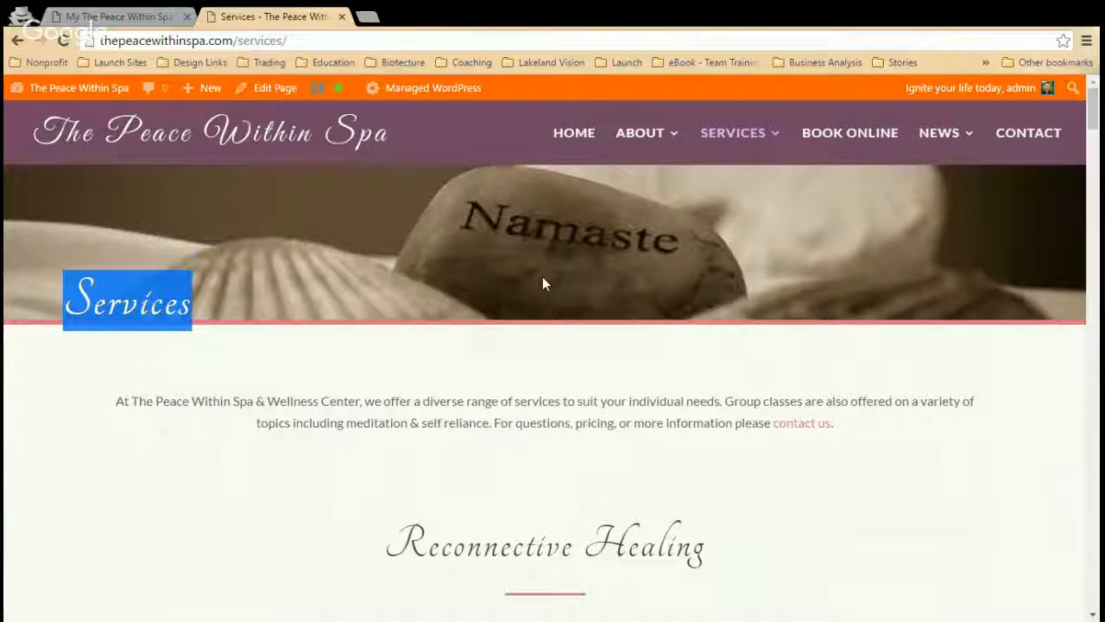
left_click(467, 360)
Step: Try changing the HEADER module's heading to "Wellness Services" and close its settings without saving
left_click(110, 16)
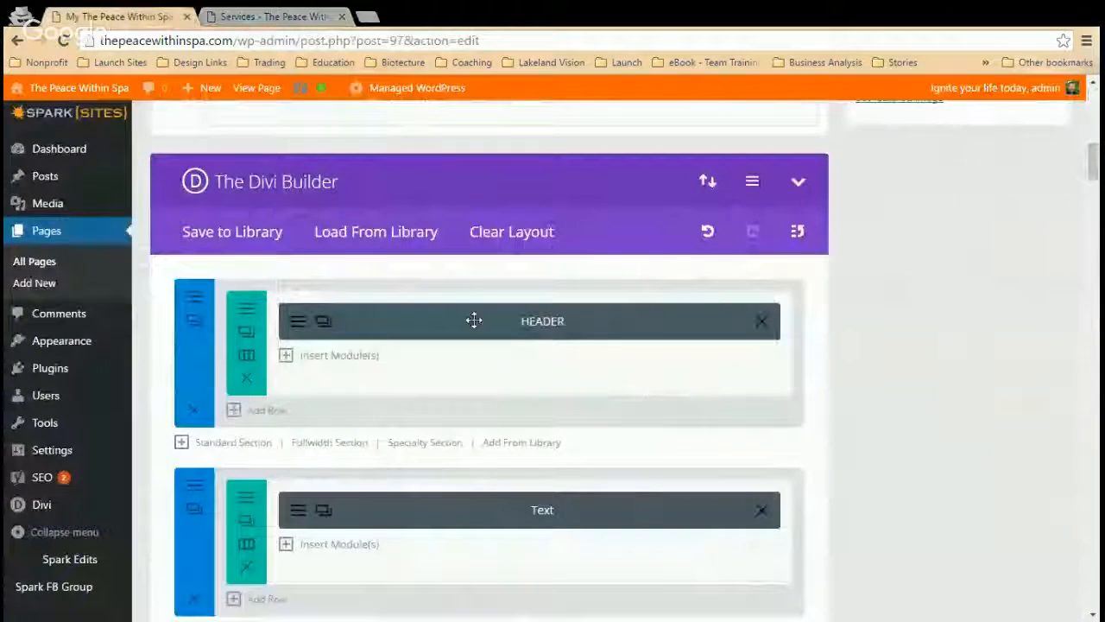
left_click(297, 323)
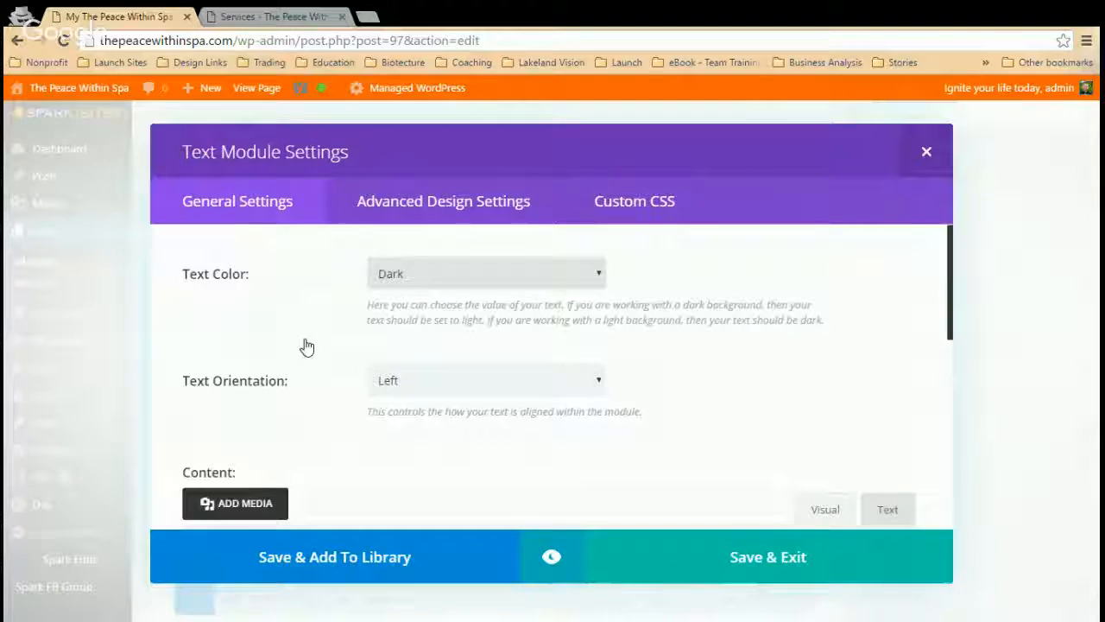
scroll(306, 346, "down", 5)
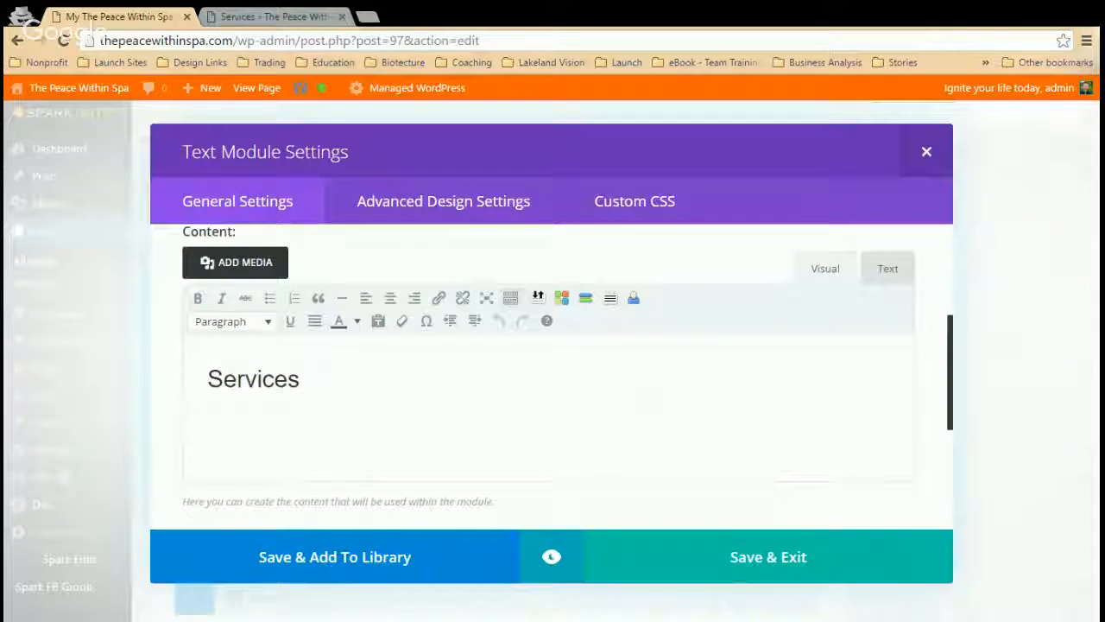
double_click(268, 380)
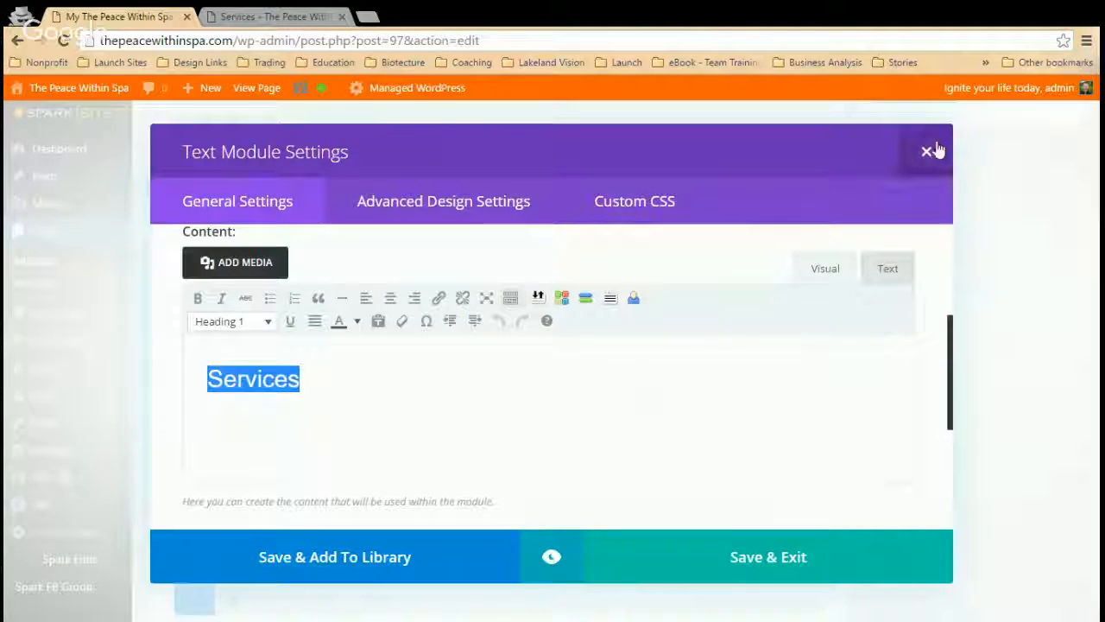
left_click(267, 17)
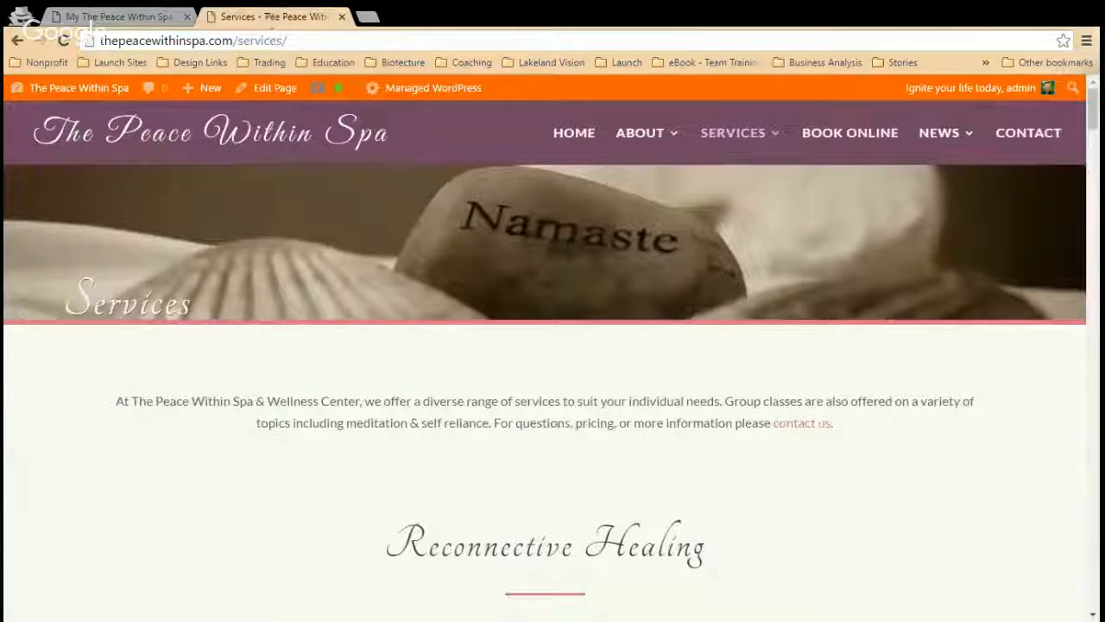
left_click(139, 10)
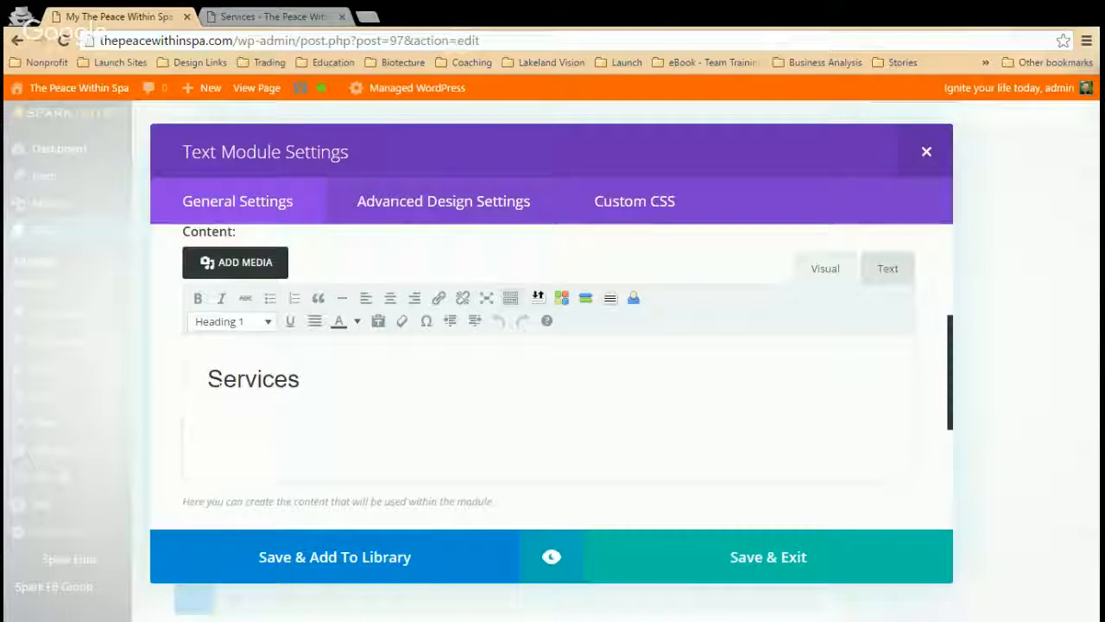
type("Wellness")
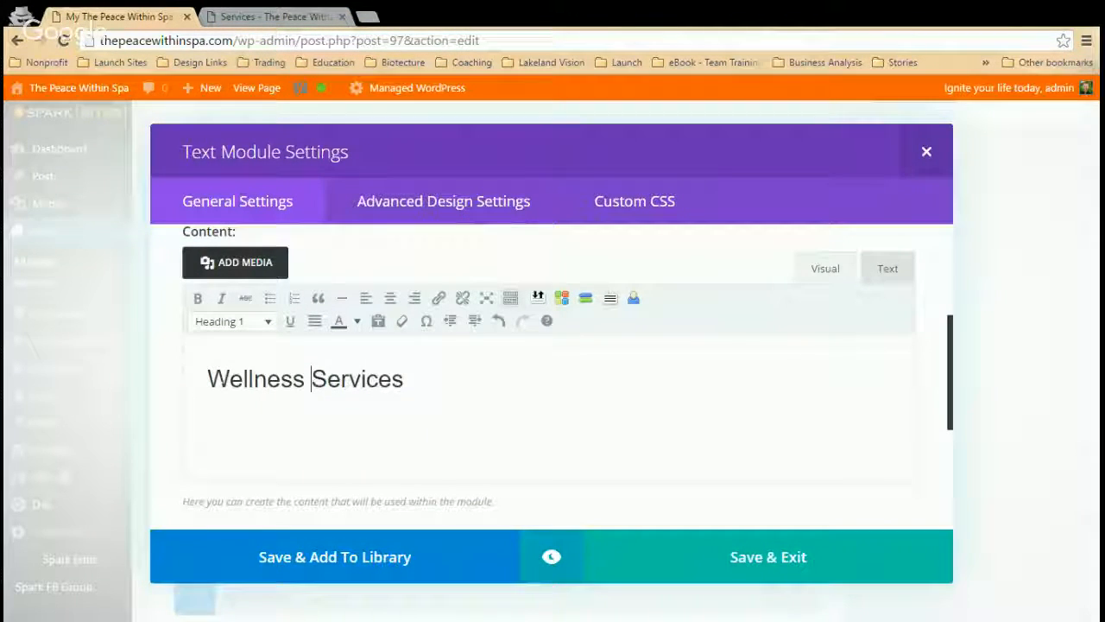
left_click(926, 154)
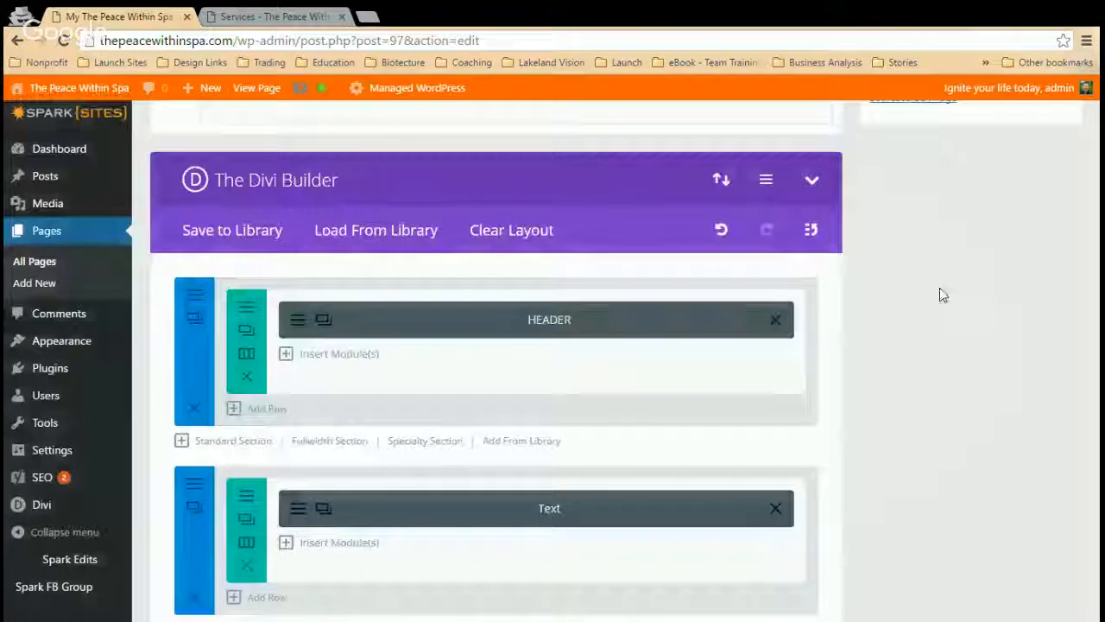
Step: Review the Services page title and the HEADER and Text modules in the Divi Builder
scroll(860, 332, "up", 10)
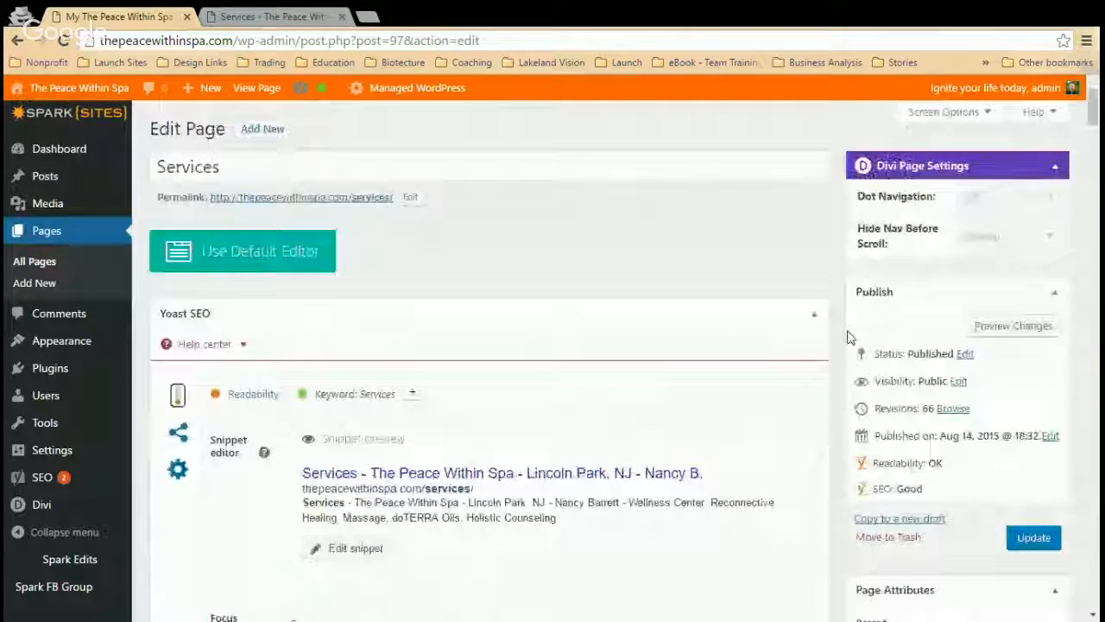
double_click(204, 167)
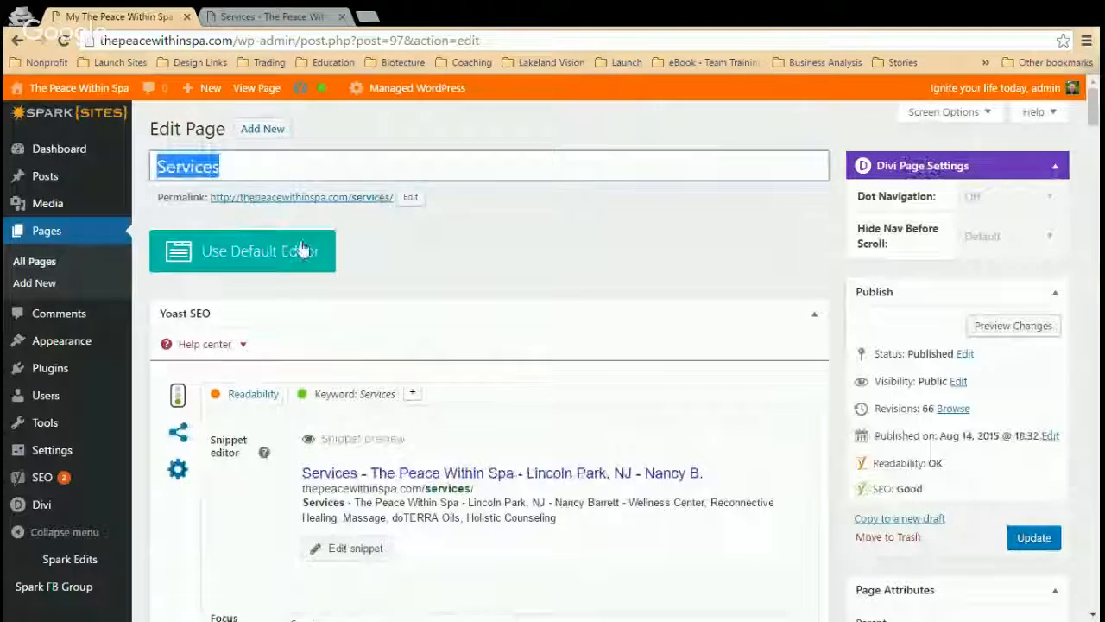
scroll(844, 274, "down", 10)
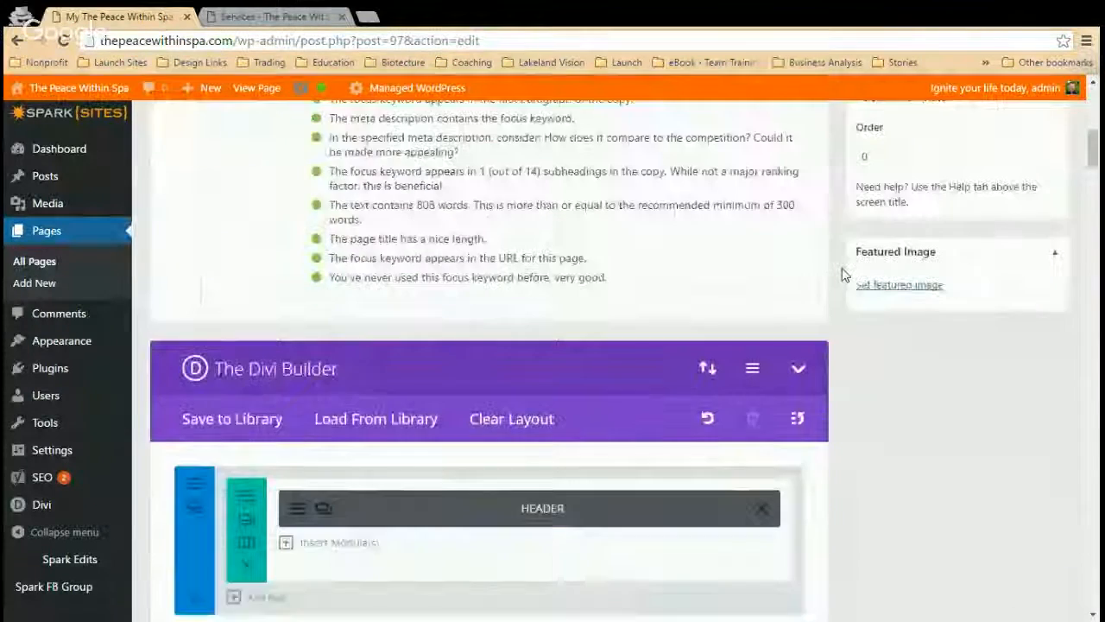
scroll(844, 274, "down", 2)
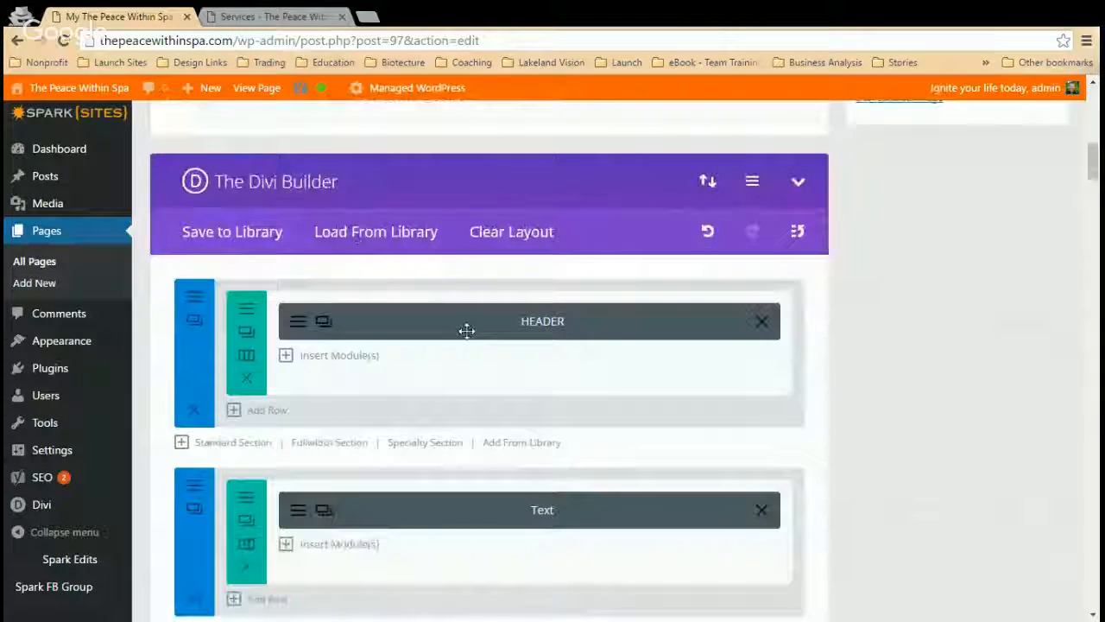
mouse_move(480, 358)
left_mouse_down()
mouse_move(496, 420)
mouse_move(476, 343)
mouse_move(486, 372)
left_mouse_up()
left_click_drag(513, 444, 491, 382)
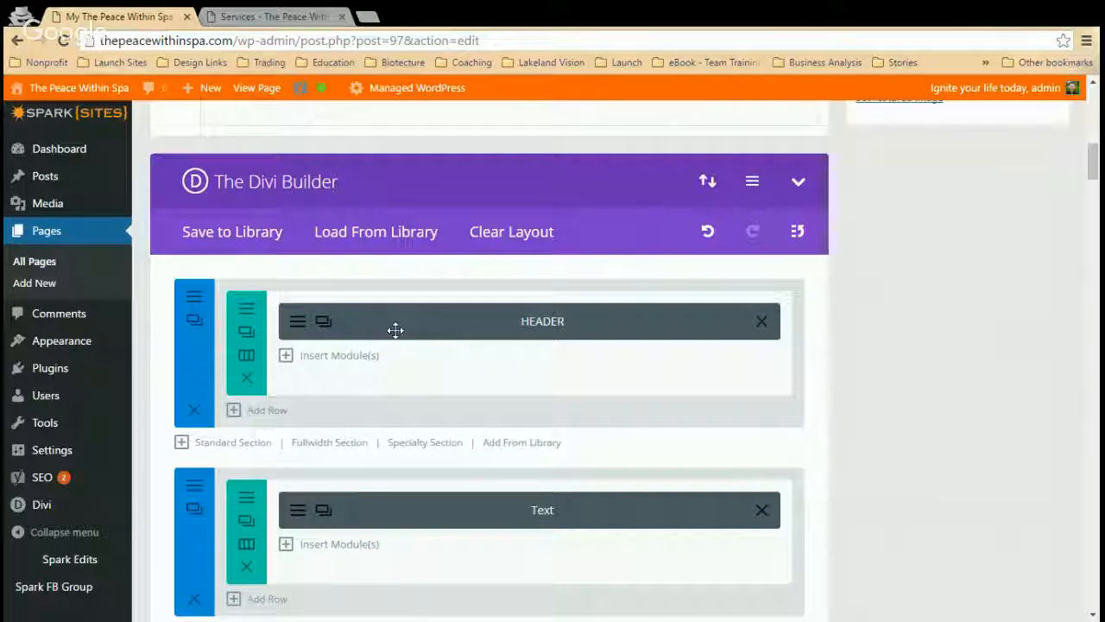
Step: View the HEADER module's Text Module Settings and close them without editing
left_click(302, 323)
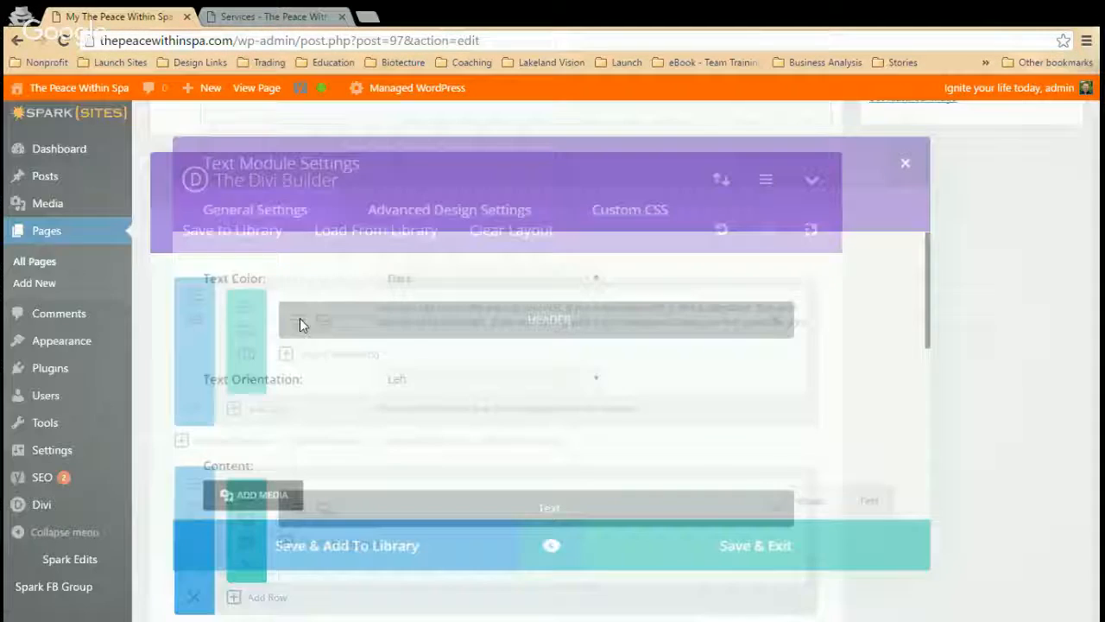
left_click_drag(350, 156, 159, 166)
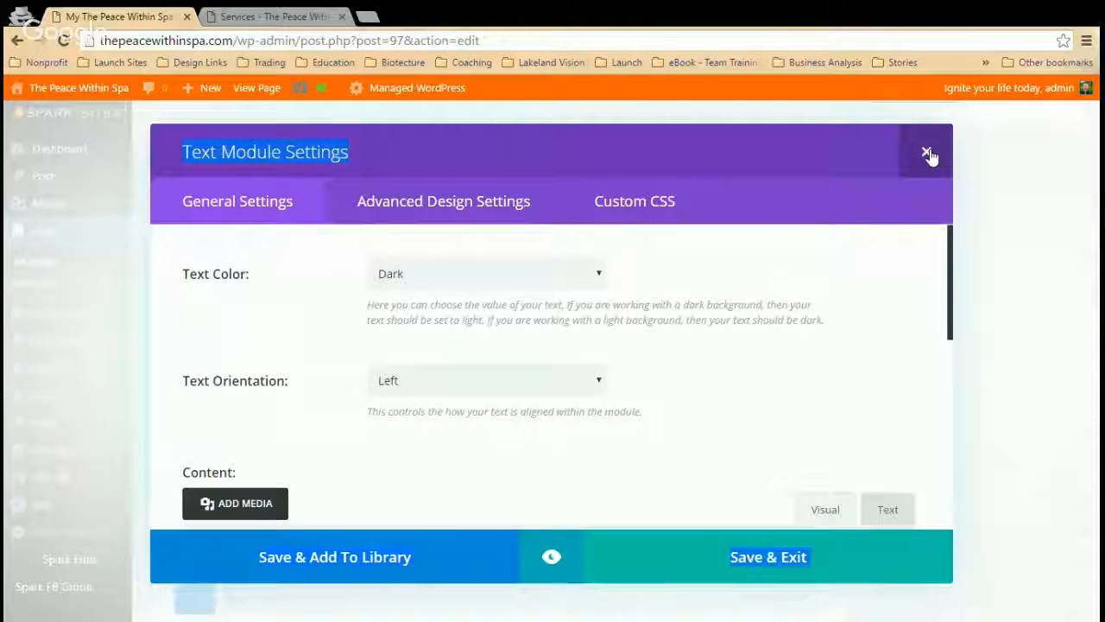
key("Escape")
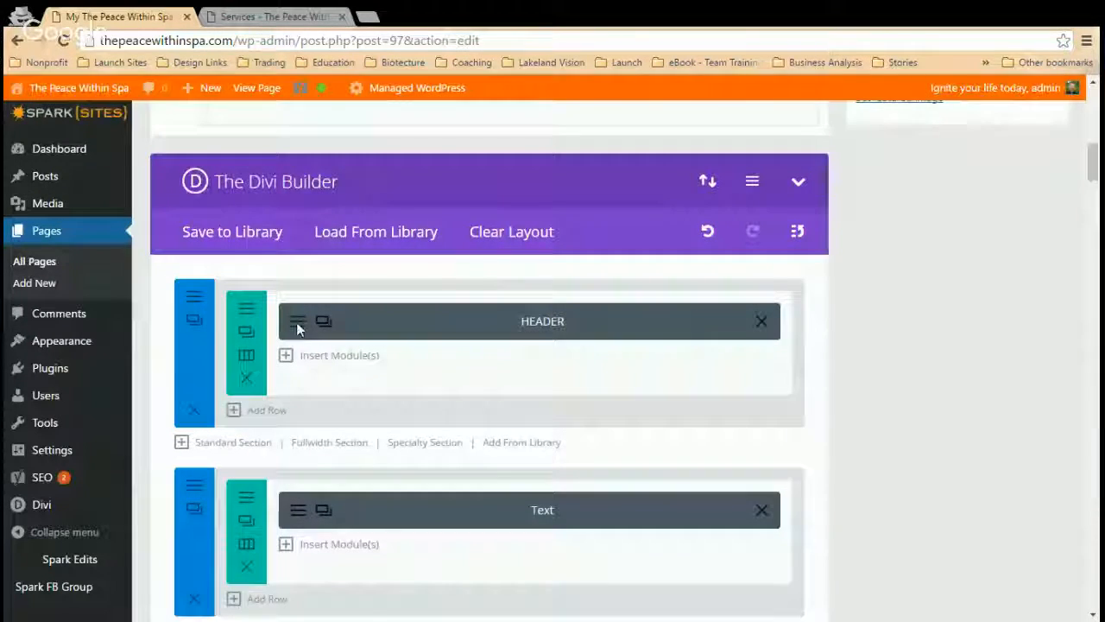
Step: Change the HEADER module's heading to "Wellness Services" and save the module
left_click(297, 328)
scroll(293, 362, "down", 1)
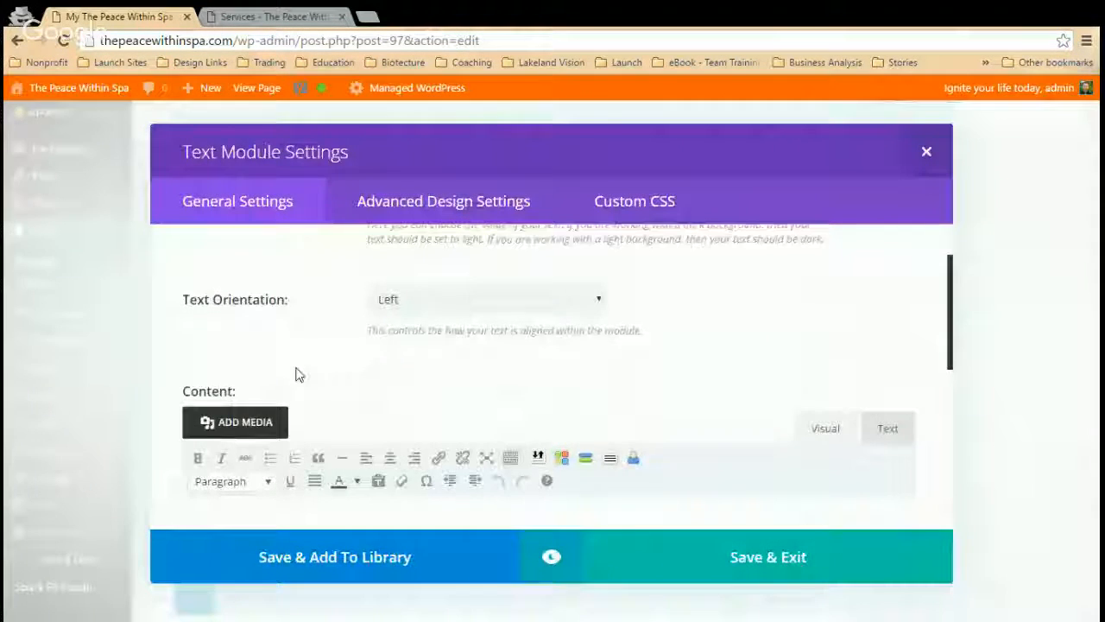
scroll(298, 375, "down", 1)
scroll(302, 376, "down", 1)
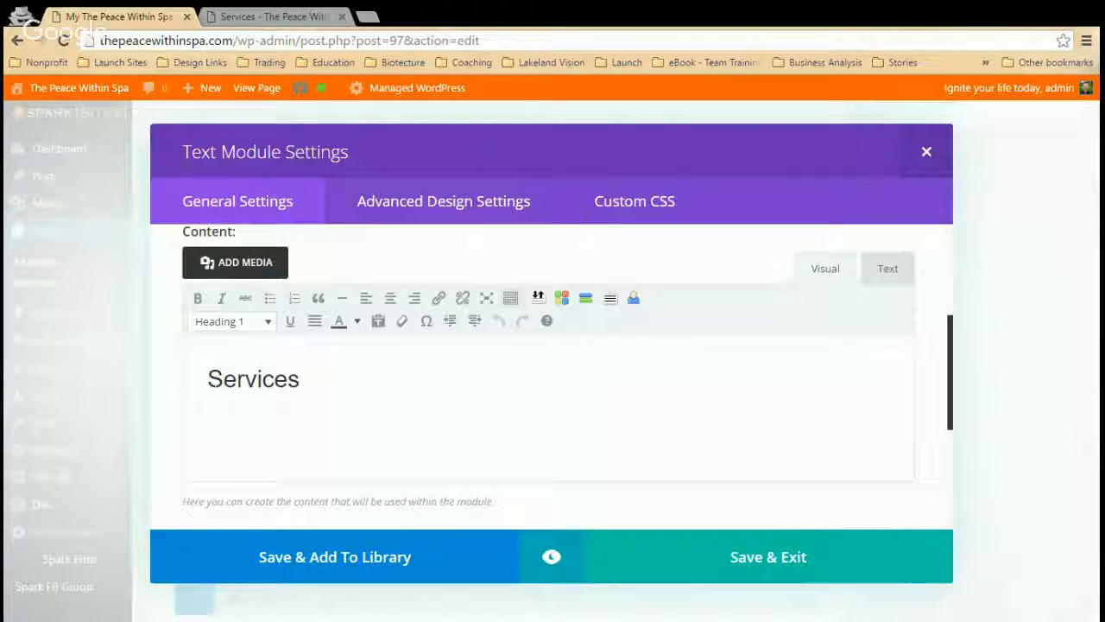
type("Wellness")
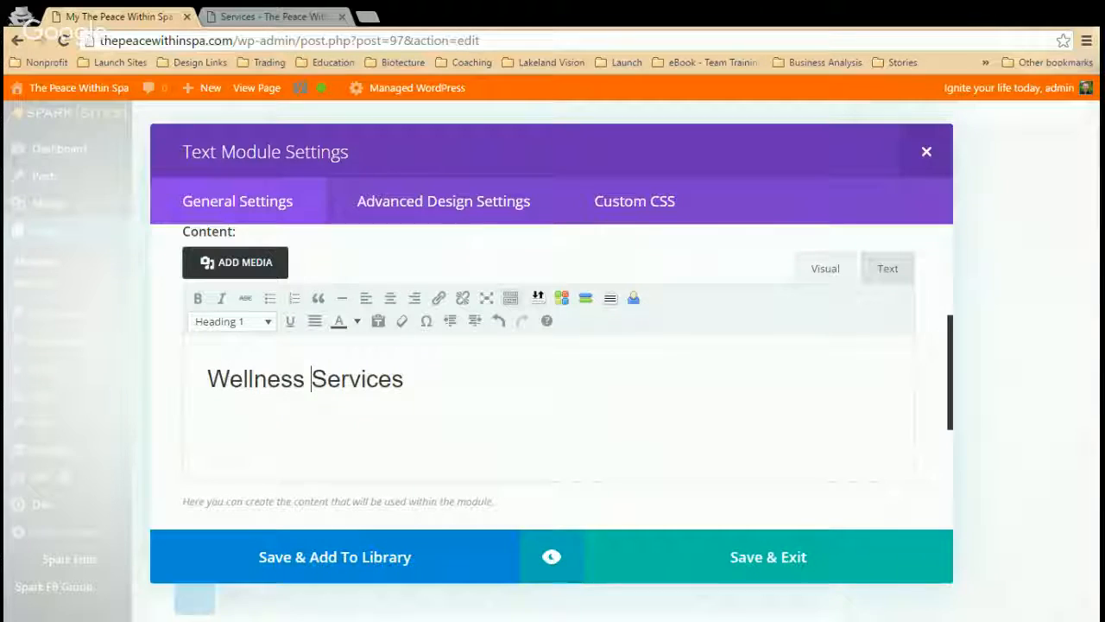
left_click(764, 565)
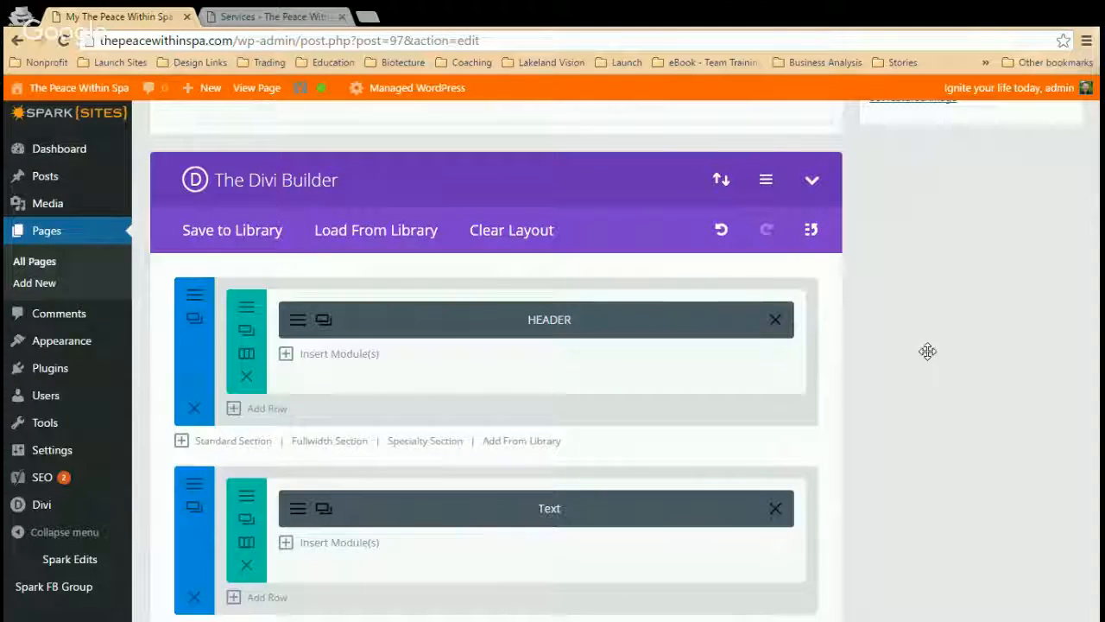
Step: Update the Services page to publish the module change
scroll(927, 351, "up", 2)
scroll(924, 350, "up", 7)
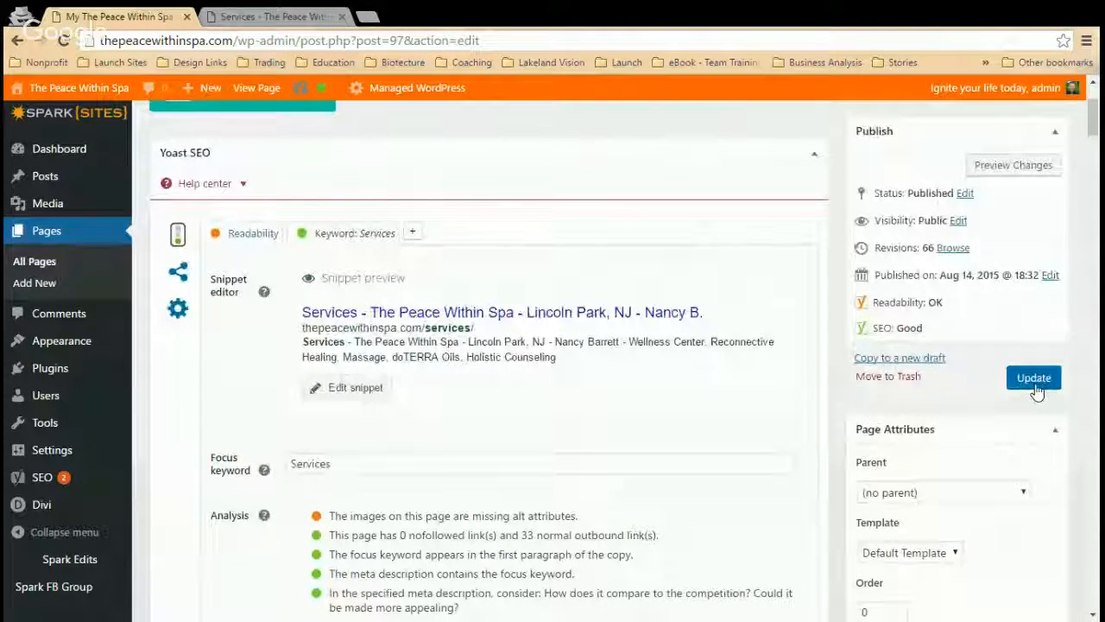
left_click(1034, 380)
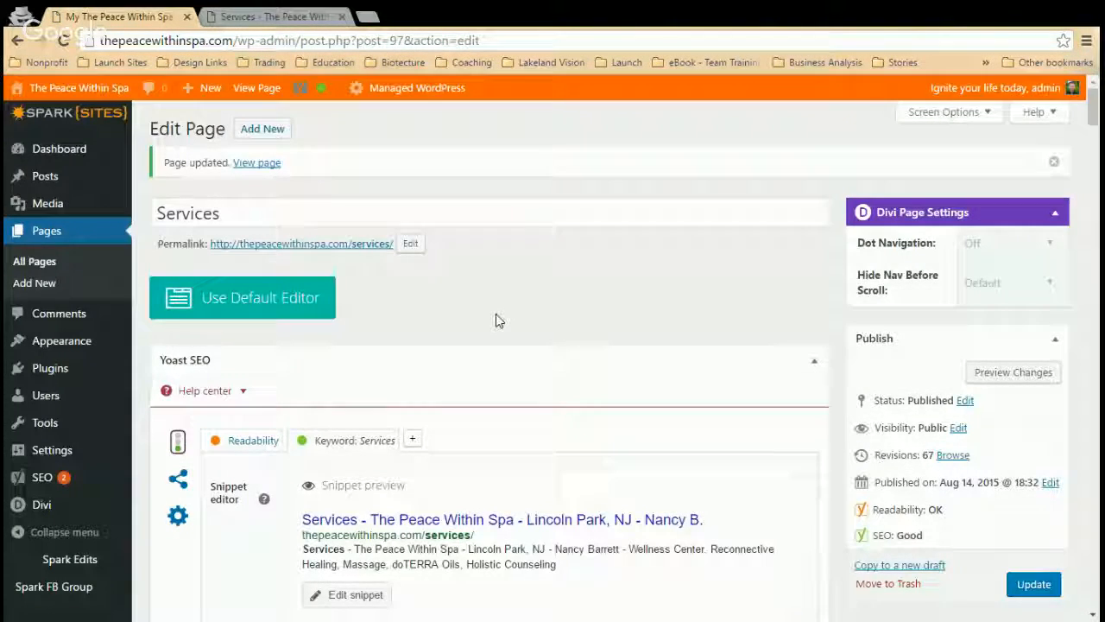
Step: Reload the live Services page and check its banner heading, going back briefly to the page editor
left_click(297, 16)
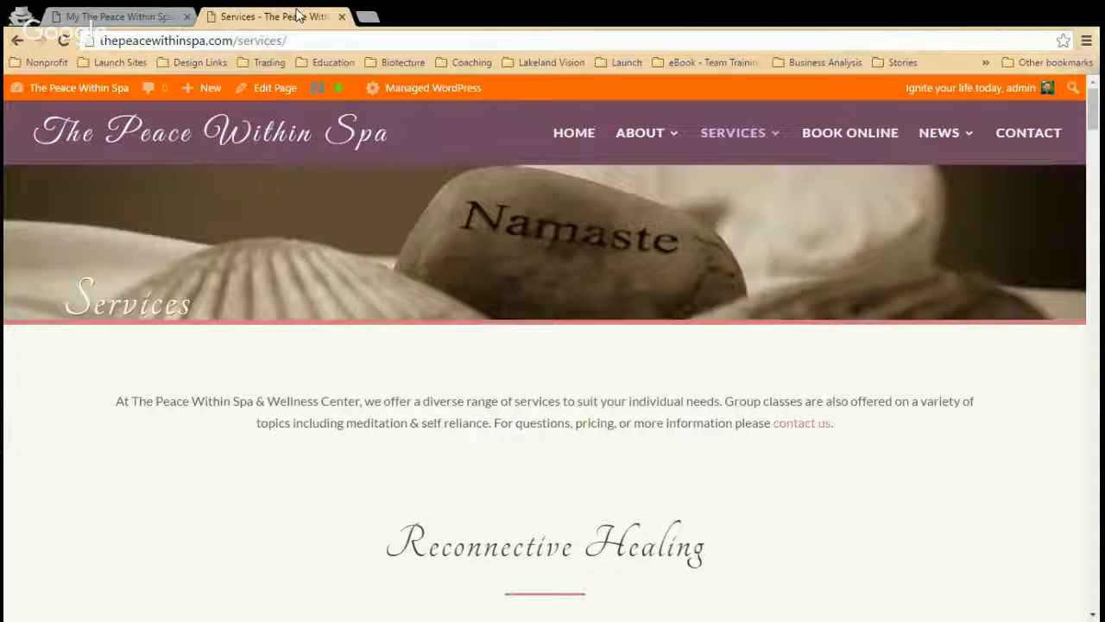
left_click(65, 40)
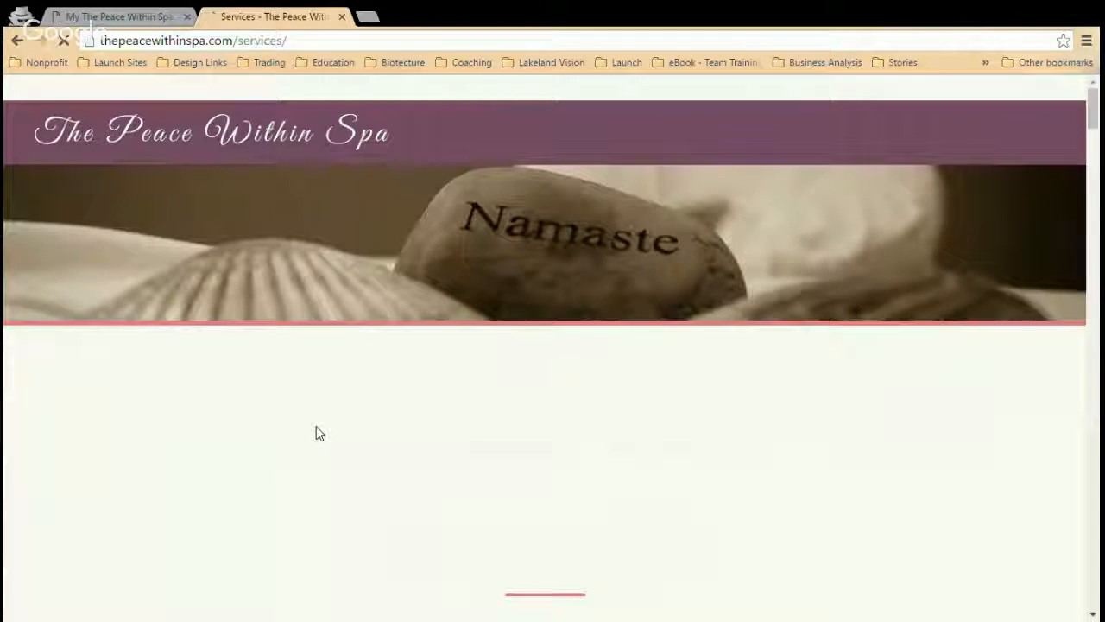
left_click_drag(227, 318, 65, 324)
left_click(271, 424)
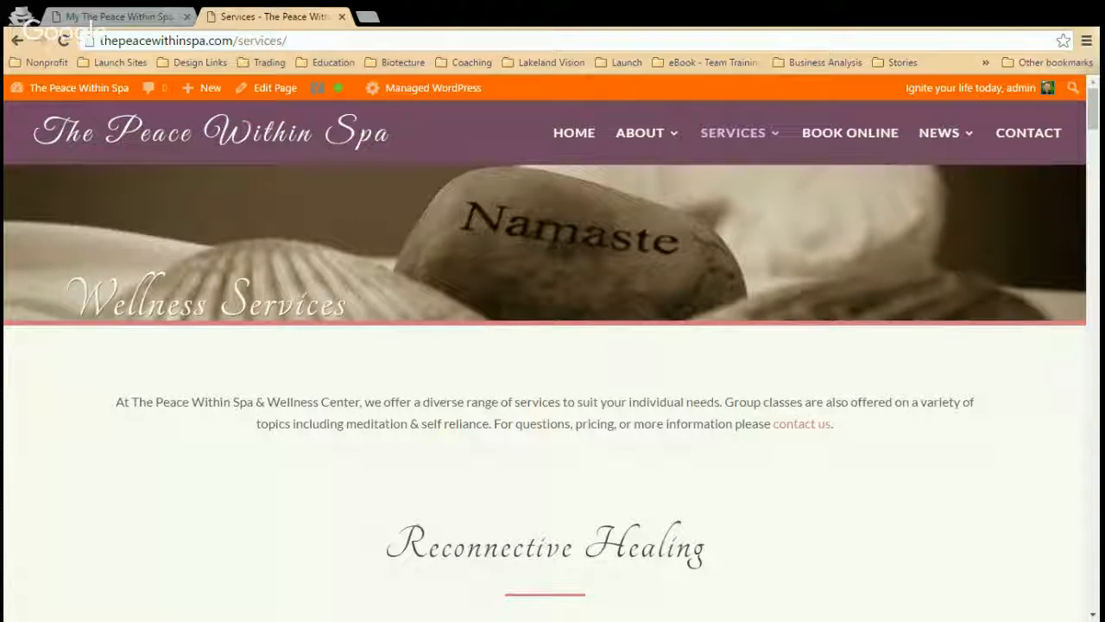
left_click(145, 16)
scroll(355, 368, "down", 3)
scroll(354, 368, "up", 3)
key("ctrl+Tab")
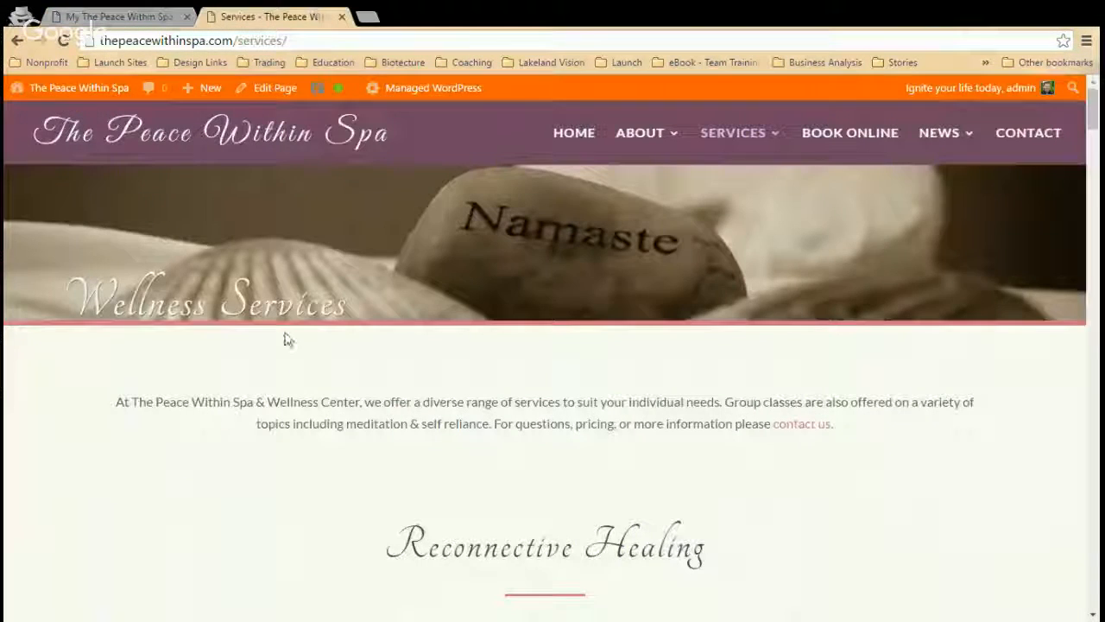
left_click_drag(357, 316, 69, 304)
left_click(330, 423)
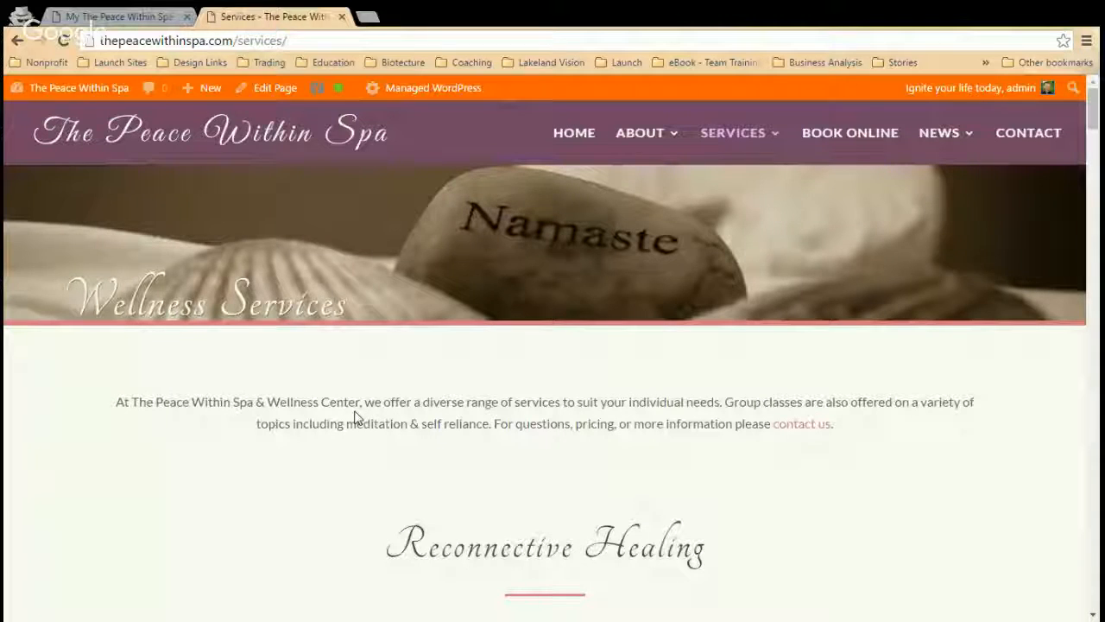
Step: Compare the live page's banner and introductory paragraph with the HEADER and Text modules in the Divi Builder
scroll(406, 407, "down", 2)
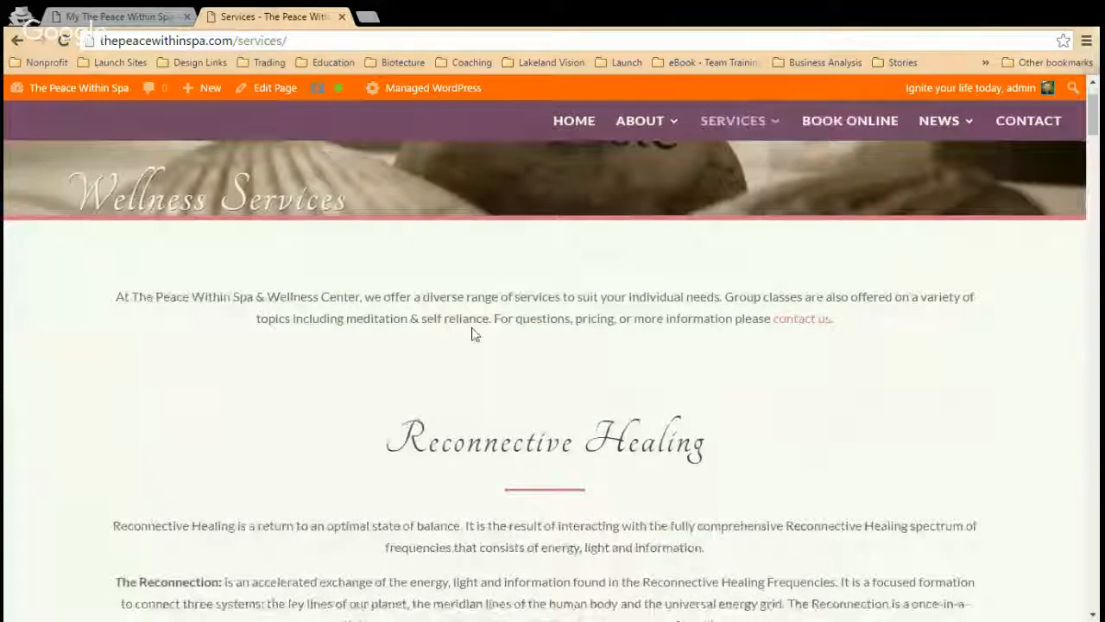
left_click(142, 15)
scroll(454, 313, "down", 5)
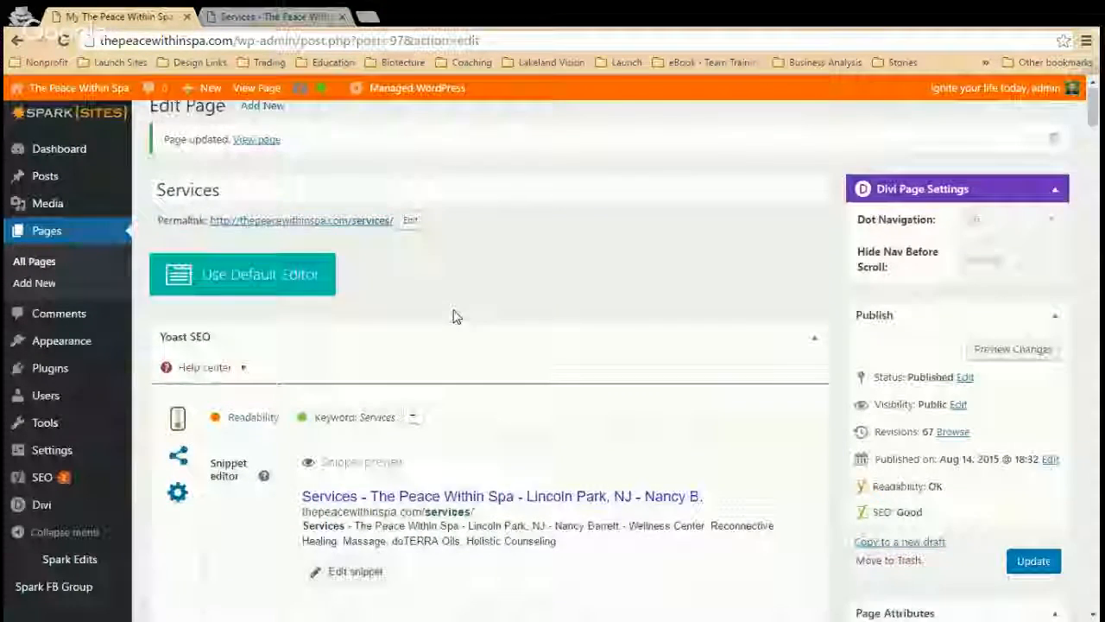
scroll(480, 336, "down", 4)
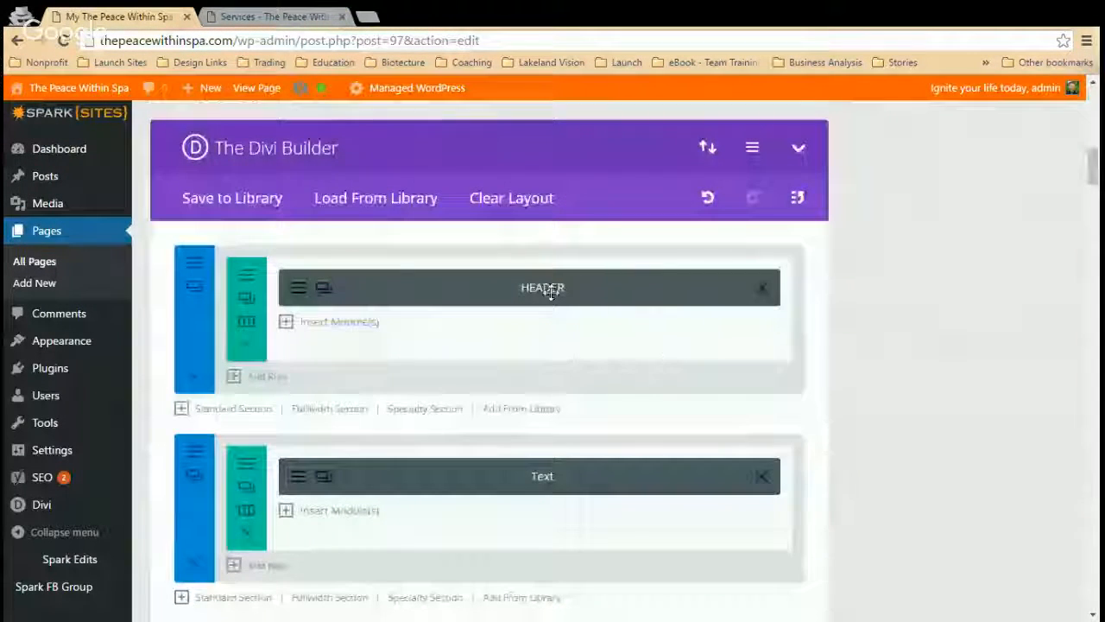
left_click(311, 15)
scroll(552, 362, "down", 2)
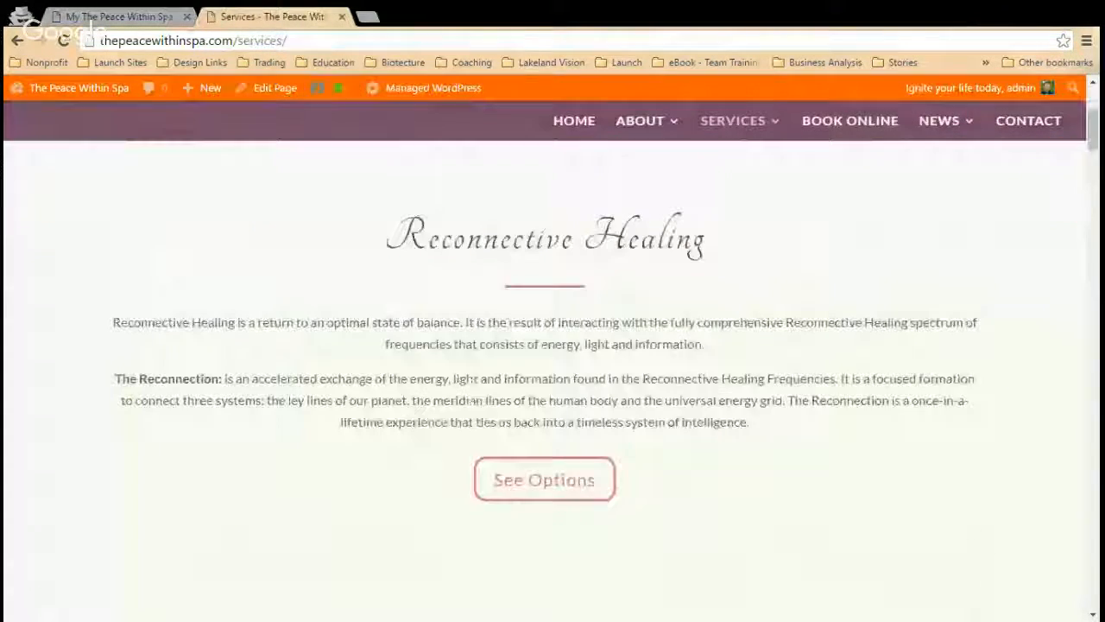
scroll(553, 363, "up", 1)
left_click_drag(896, 244, 205, 105)
Step: Open the Text module below HEADER, examine its introductory paragraph and close the settings
left_click(112, 21)
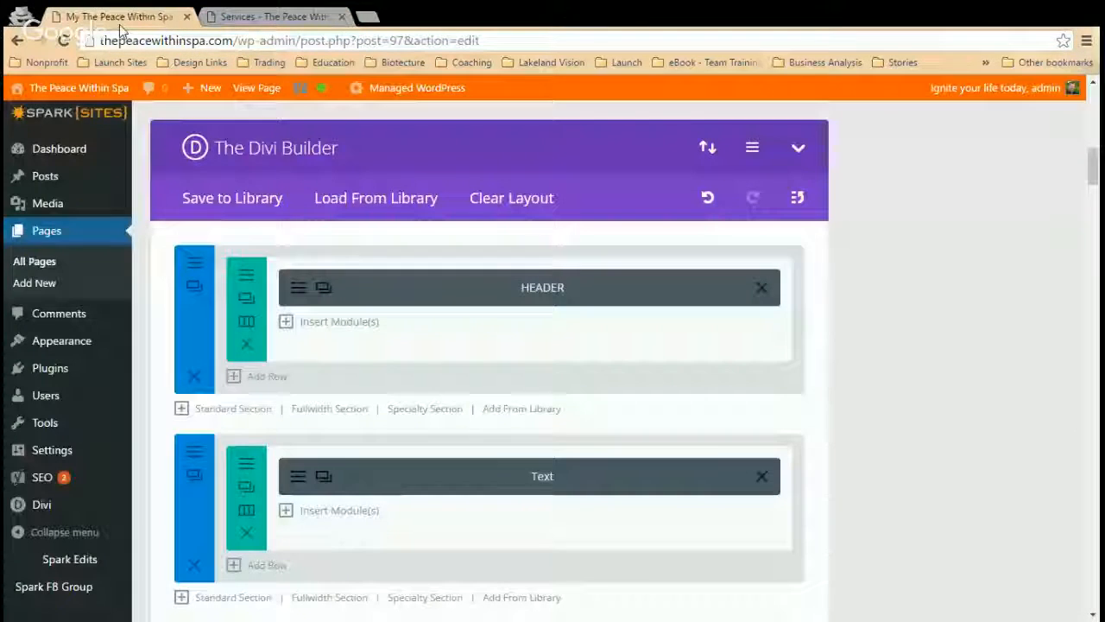
left_click(302, 481)
scroll(310, 409, "down", 3)
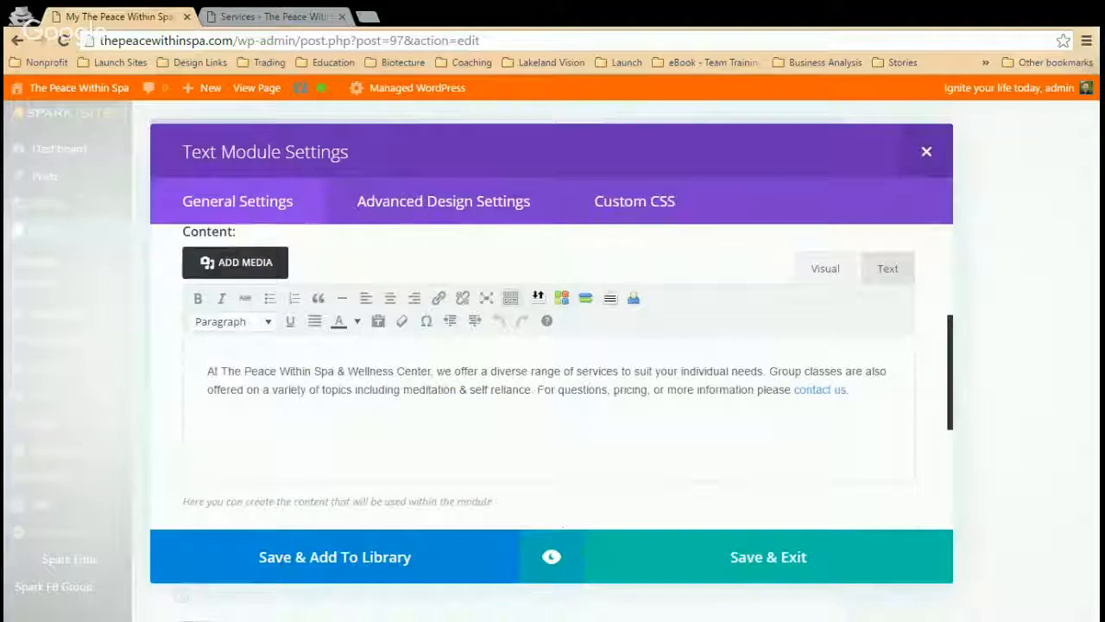
left_click_drag(847, 389, 207, 370)
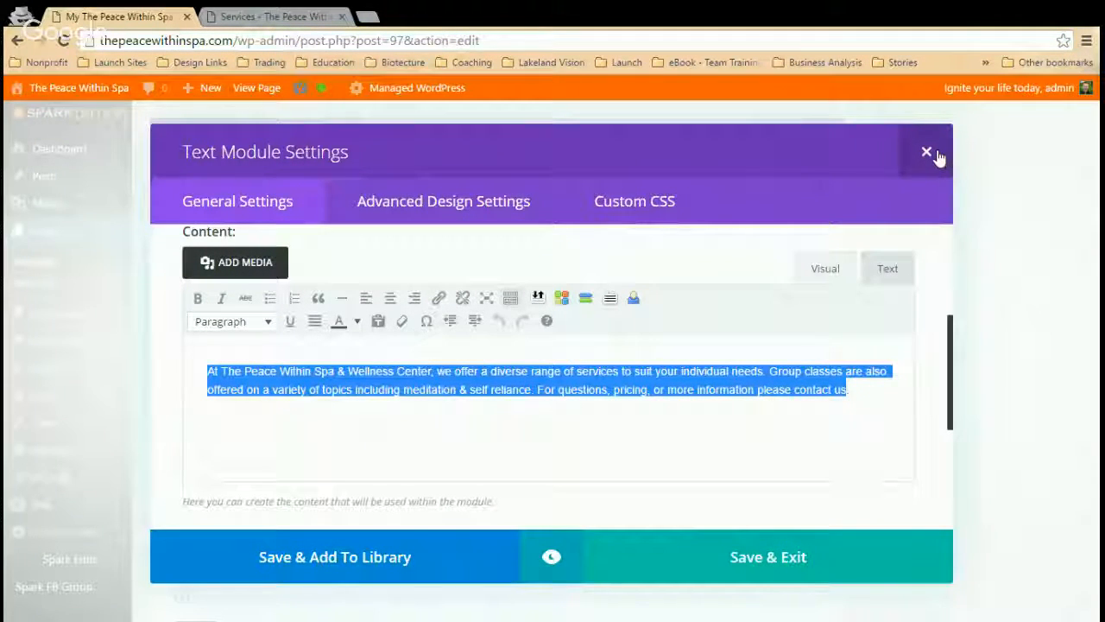
left_click(965, 295)
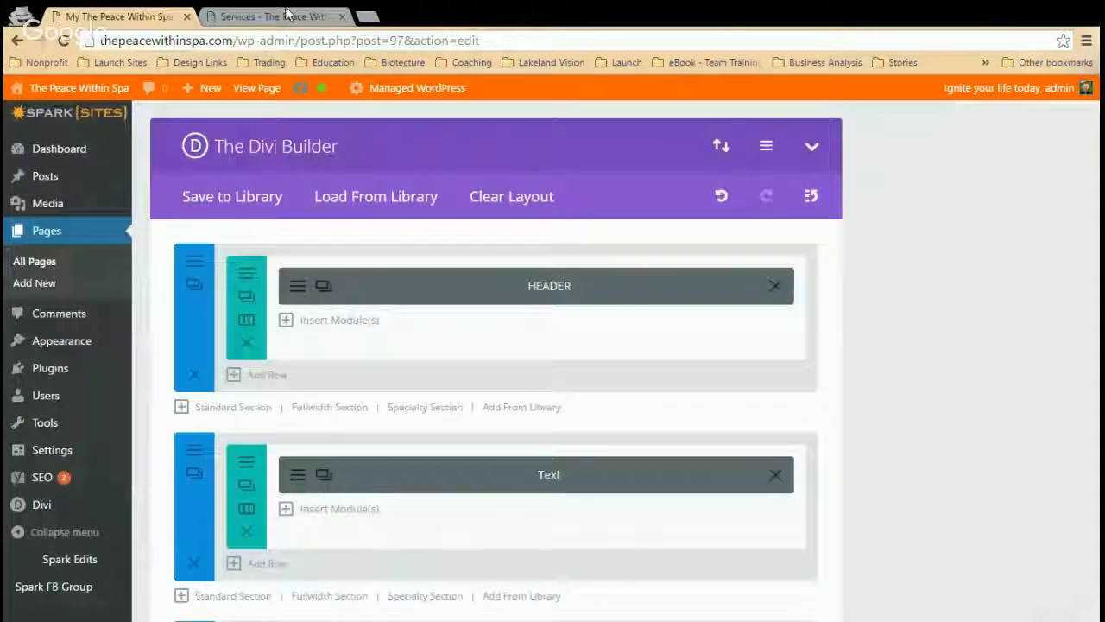
Step: Examine the introductory paragraph, Reconnective Healing and following sections on the live Services page
left_click(286, 15)
left_click(279, 380)
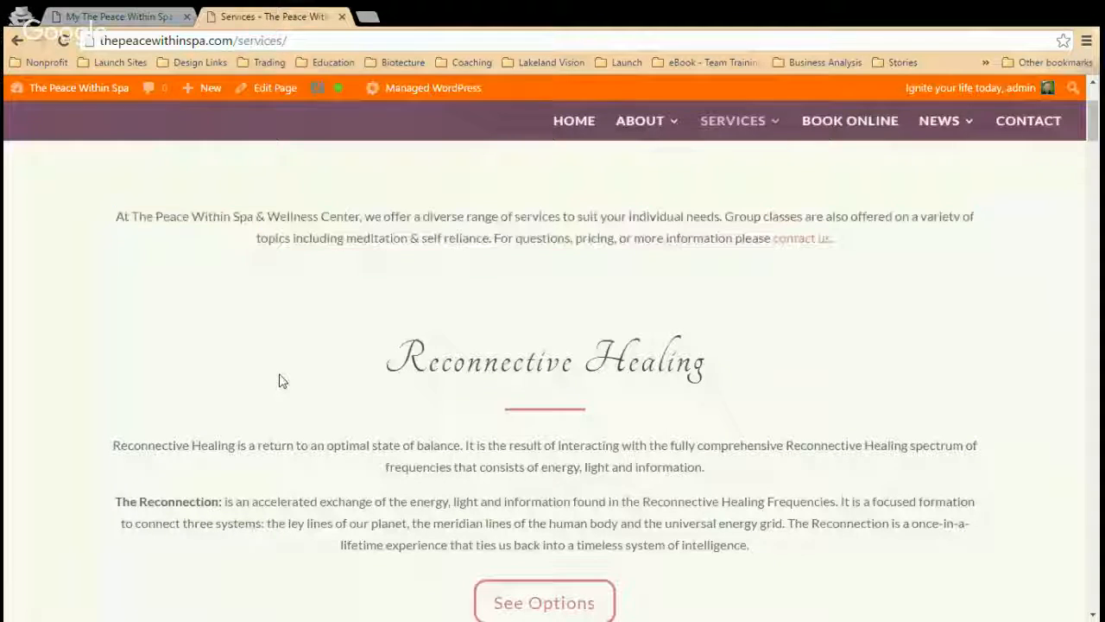
scroll(280, 380, "down", 1)
scroll(279, 380, "down", 5)
left_click_drag(390, 302, 246, 302)
left_click(296, 444)
left_click_drag(397, 492, 128, 384)
Step: Review the Reconnective Healing and Massage section modules in the Services page's Divi Builder layout
left_click(119, 16)
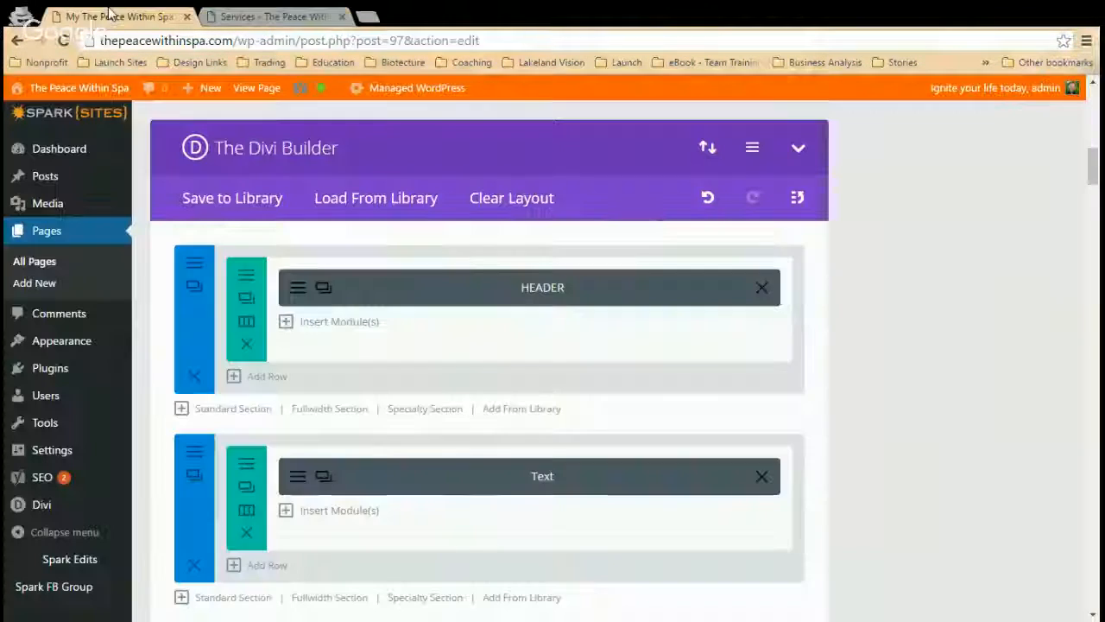
scroll(330, 307, "down", 5)
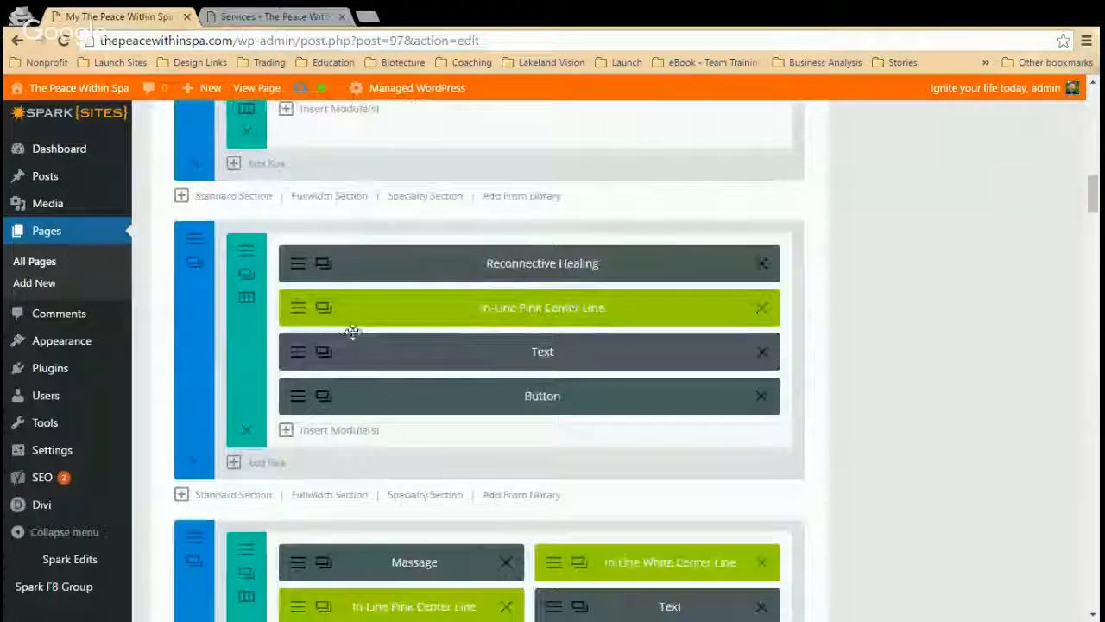
scroll(444, 281, "down", 2)
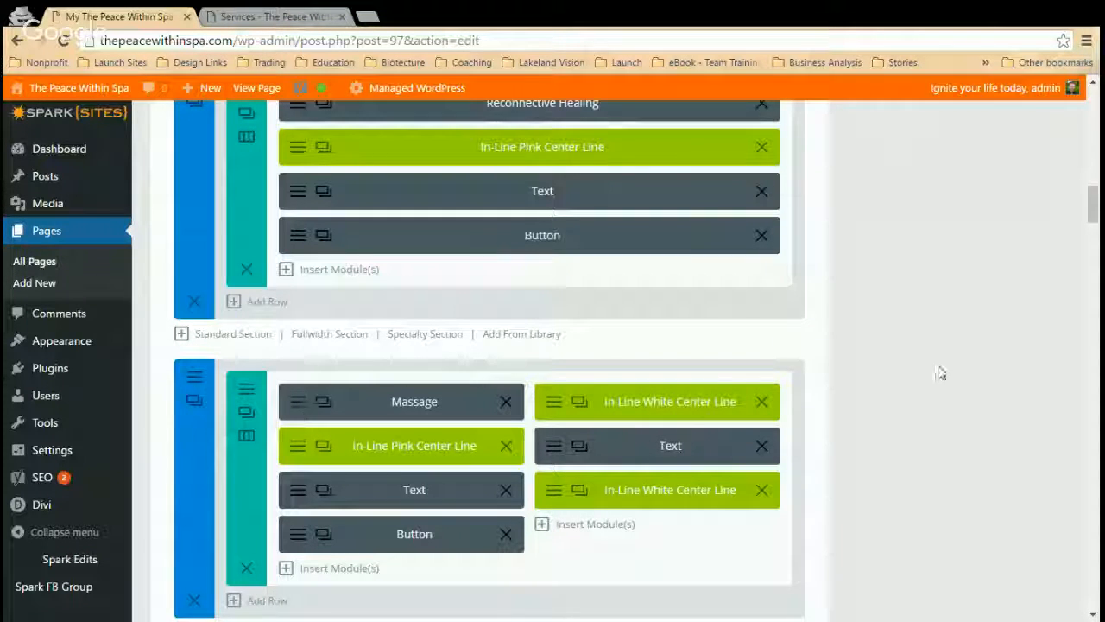
scroll(928, 366, "down", 1)
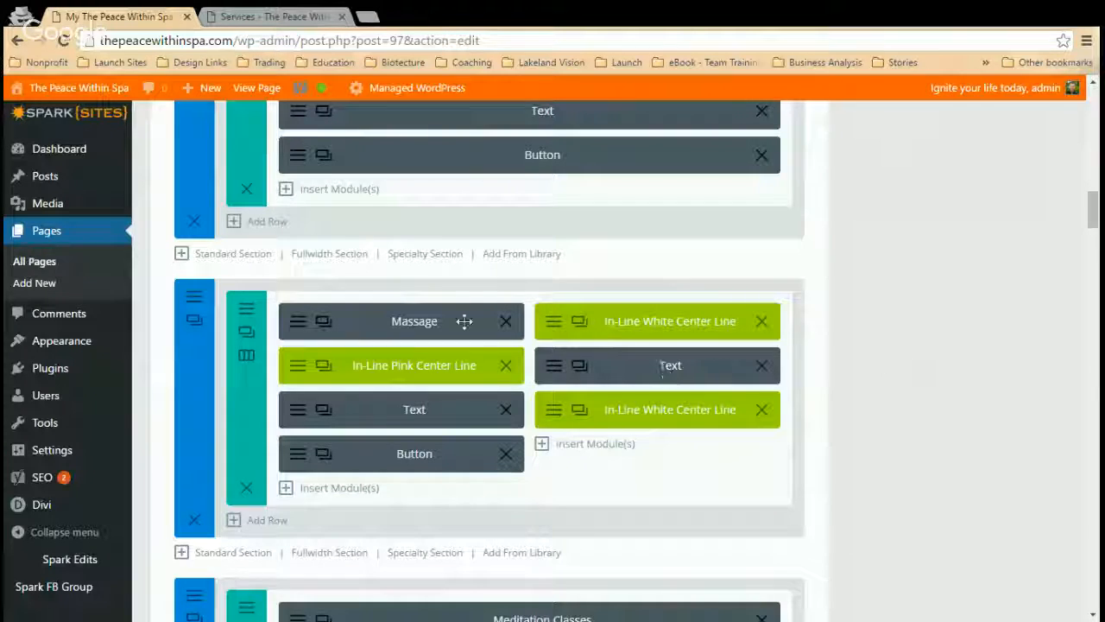
Step: Duplicate the HEADER module in the first section and delete the copy
scroll(394, 329, "up", 10)
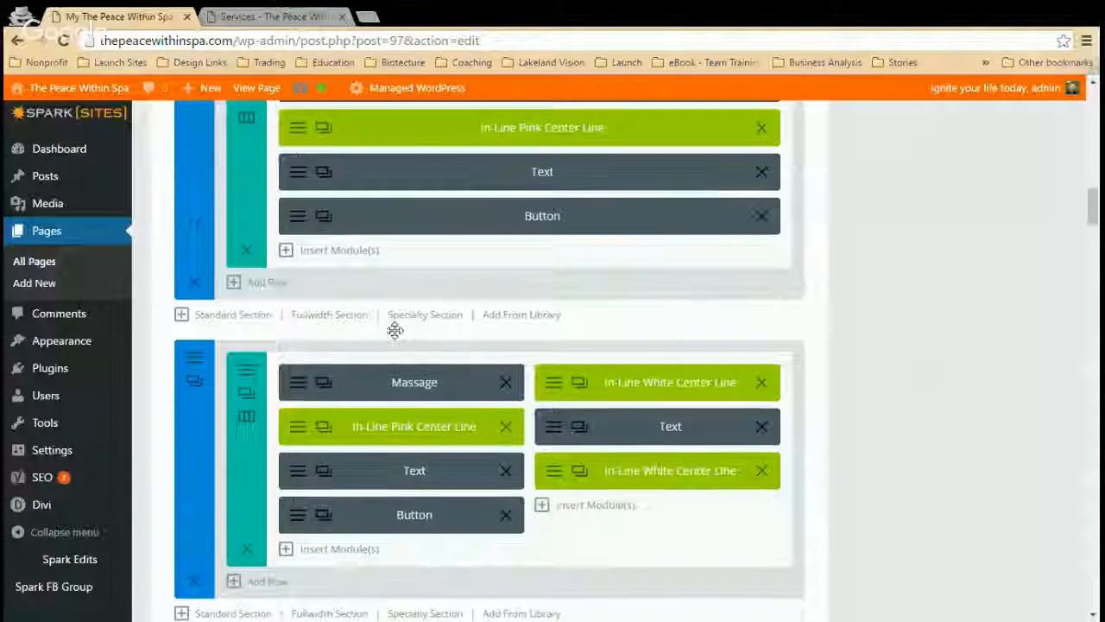
scroll(395, 329, "up", 1)
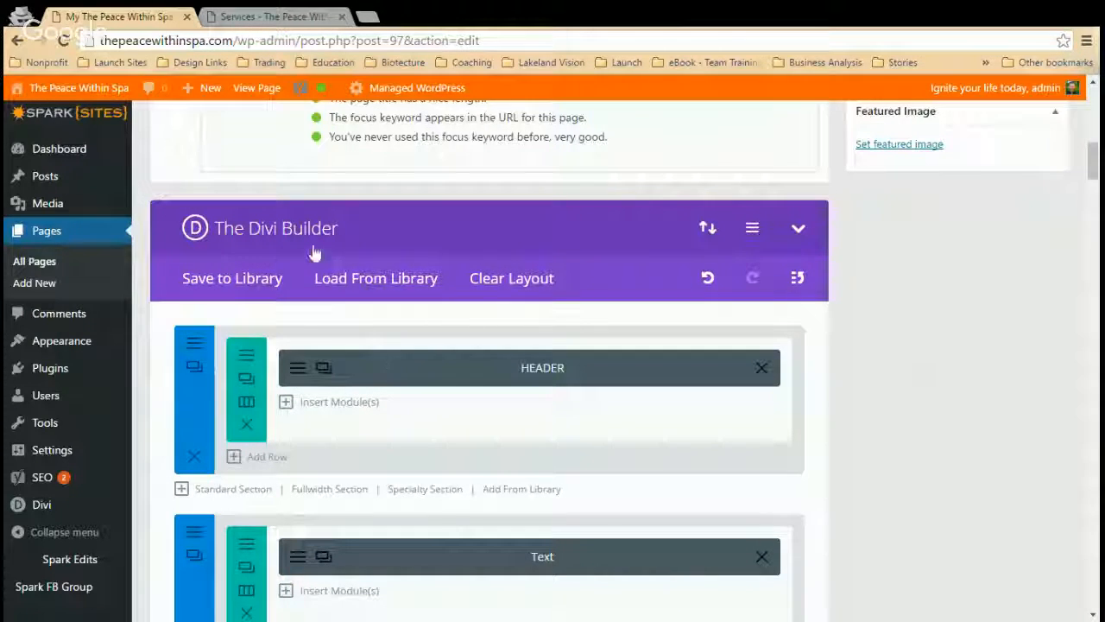
left_click(326, 370)
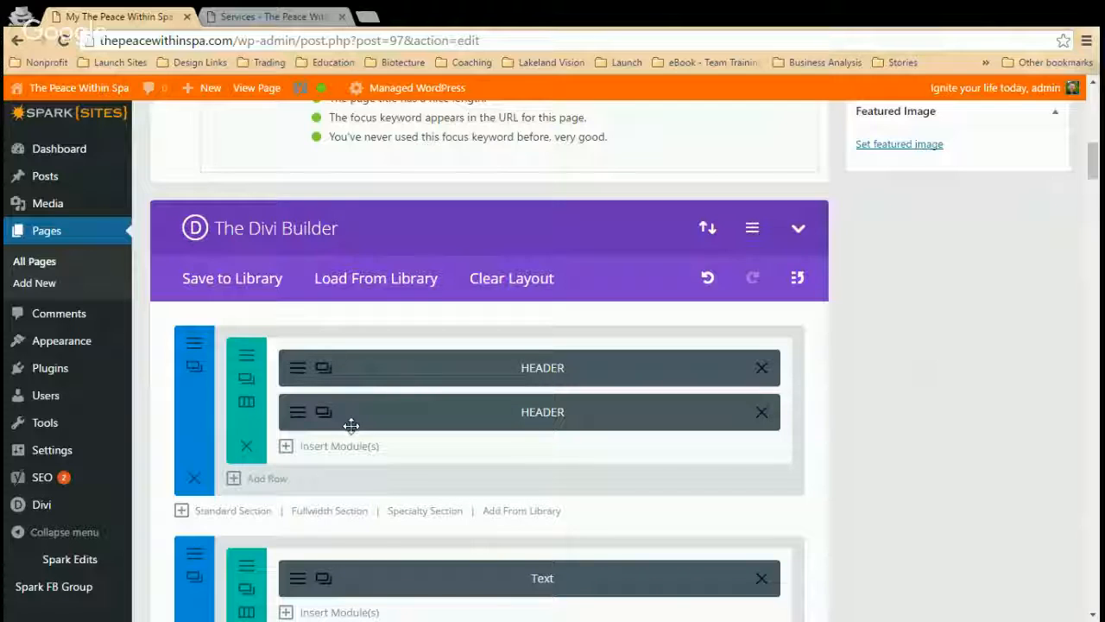
left_click_drag(390, 481, 400, 439)
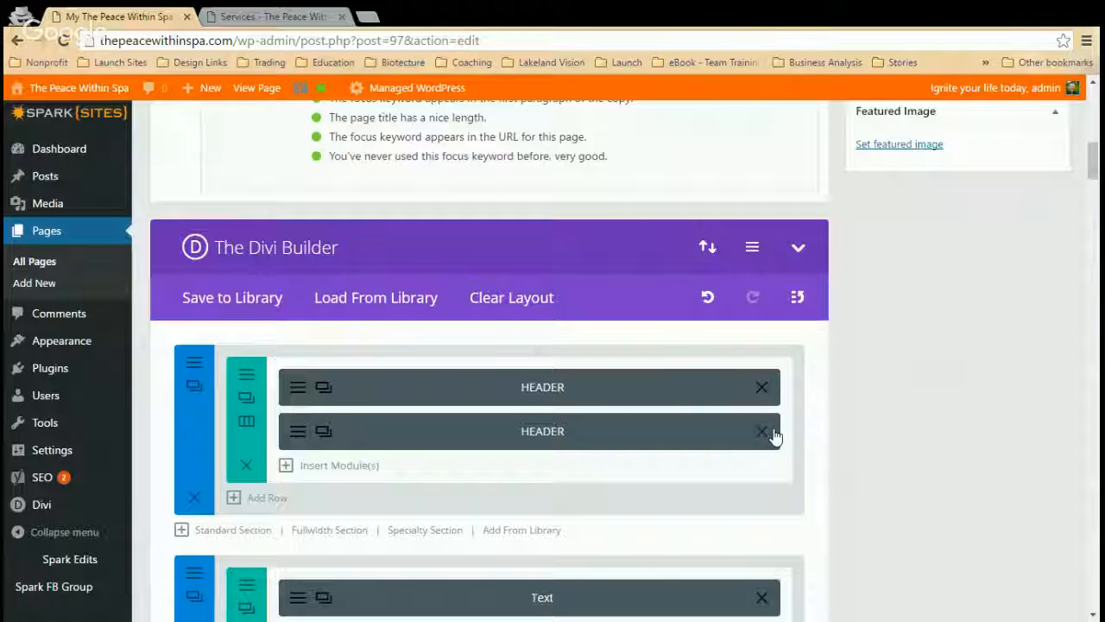
left_click_drag(562, 431, 604, 440)
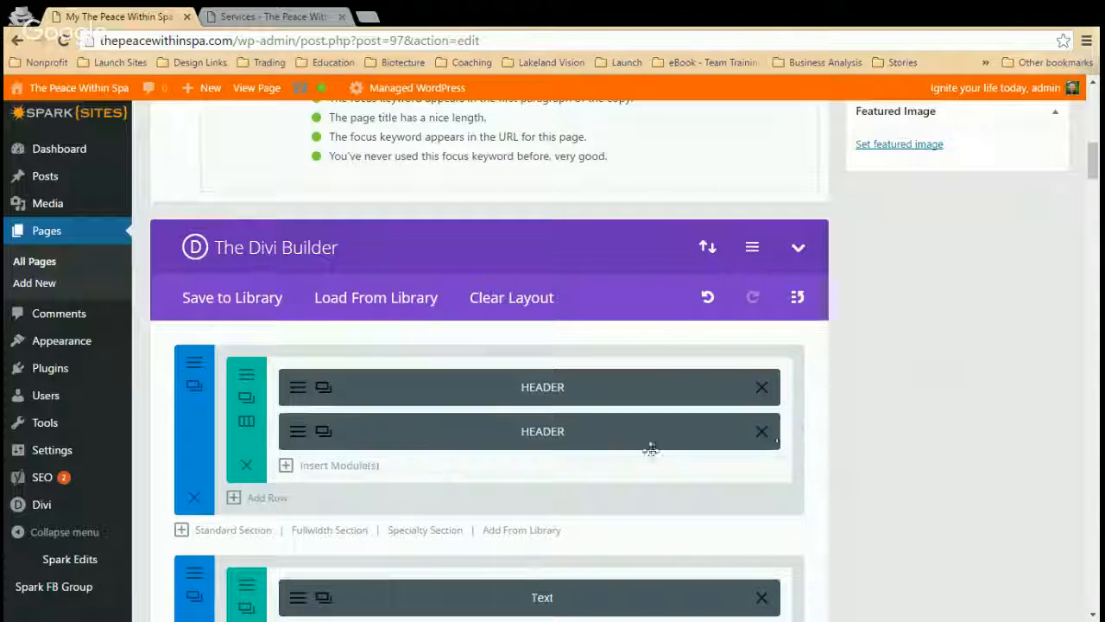
left_click(761, 432)
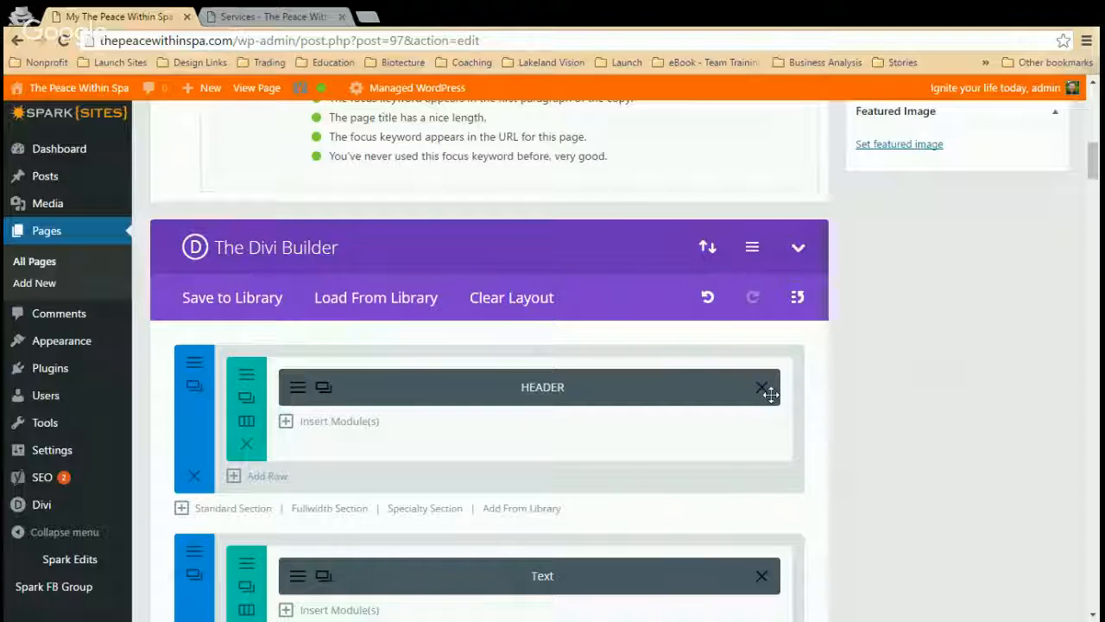
Step: Duplicate the whole Reconnective Healing row within its section, review its modules and delete the copied row
scroll(765, 394, "down", 1)
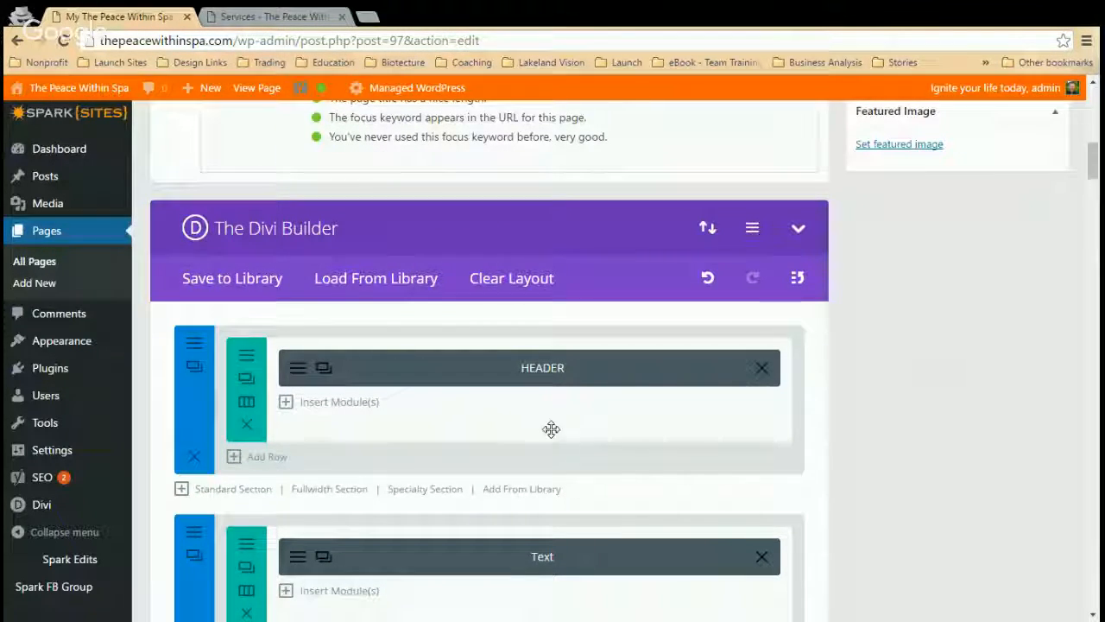
scroll(406, 432, "down", 1)
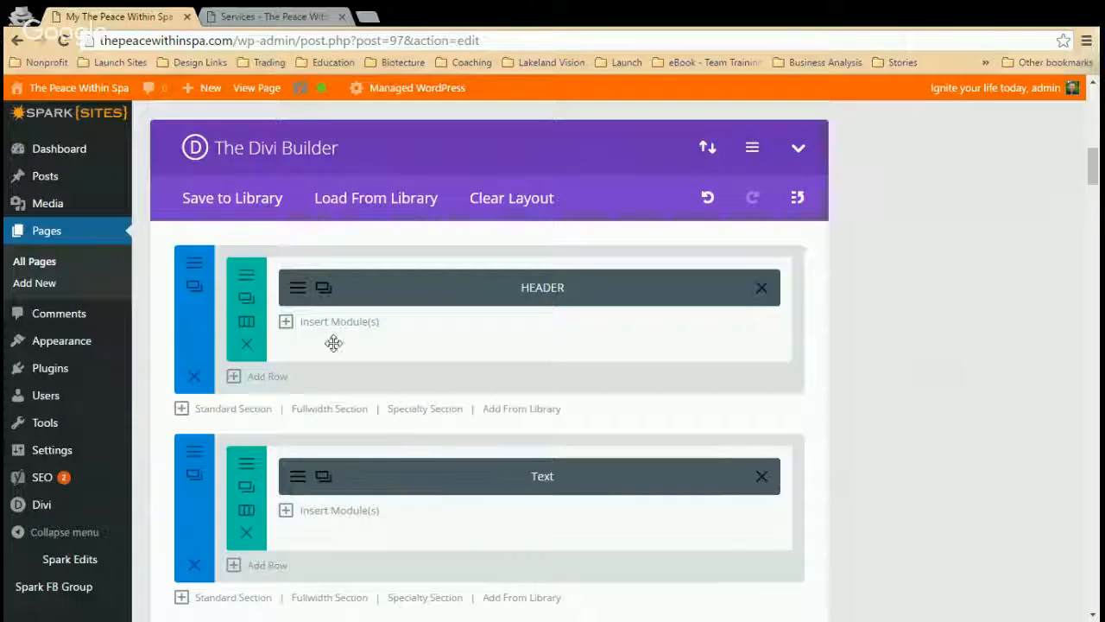
scroll(353, 422, "down", 3)
scroll(352, 422, "down", 2)
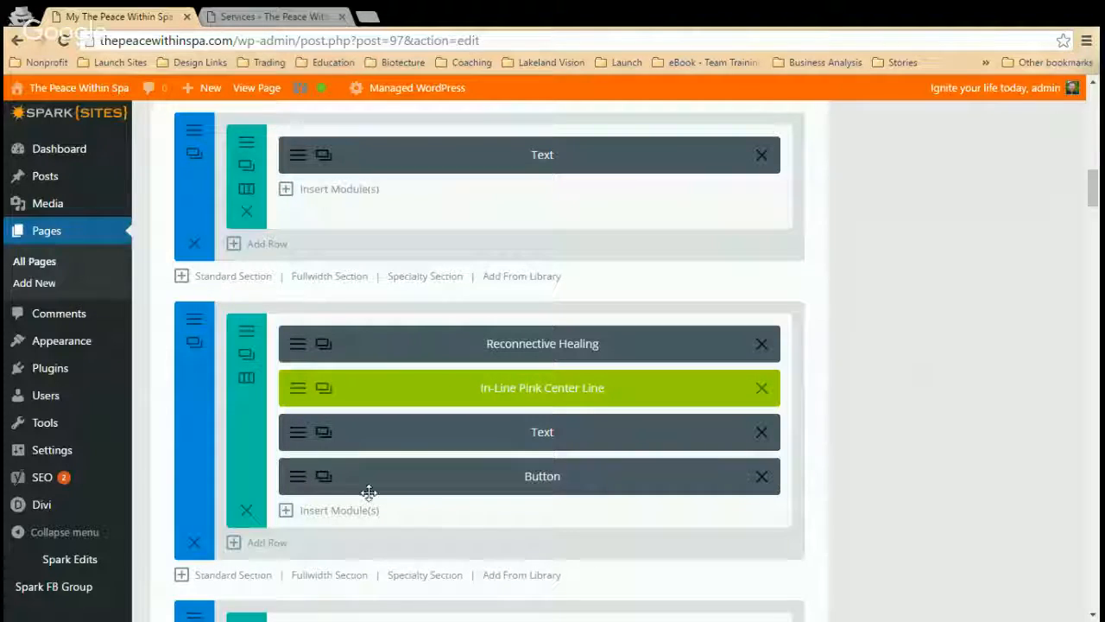
left_click(251, 357)
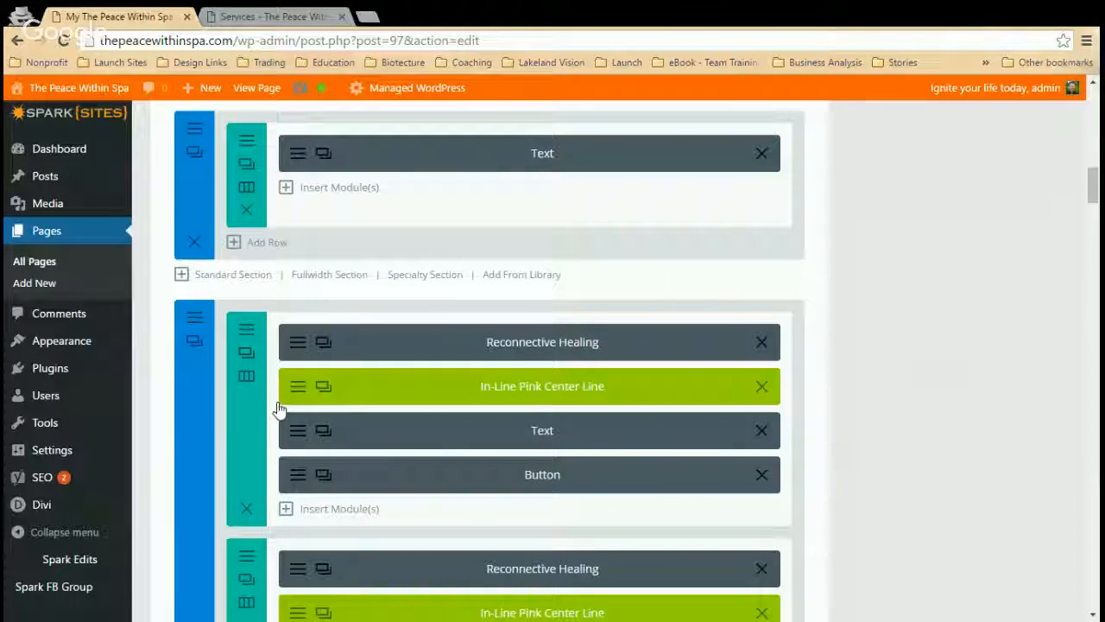
scroll(309, 375, "down", 4)
scroll(308, 374, "up", 2)
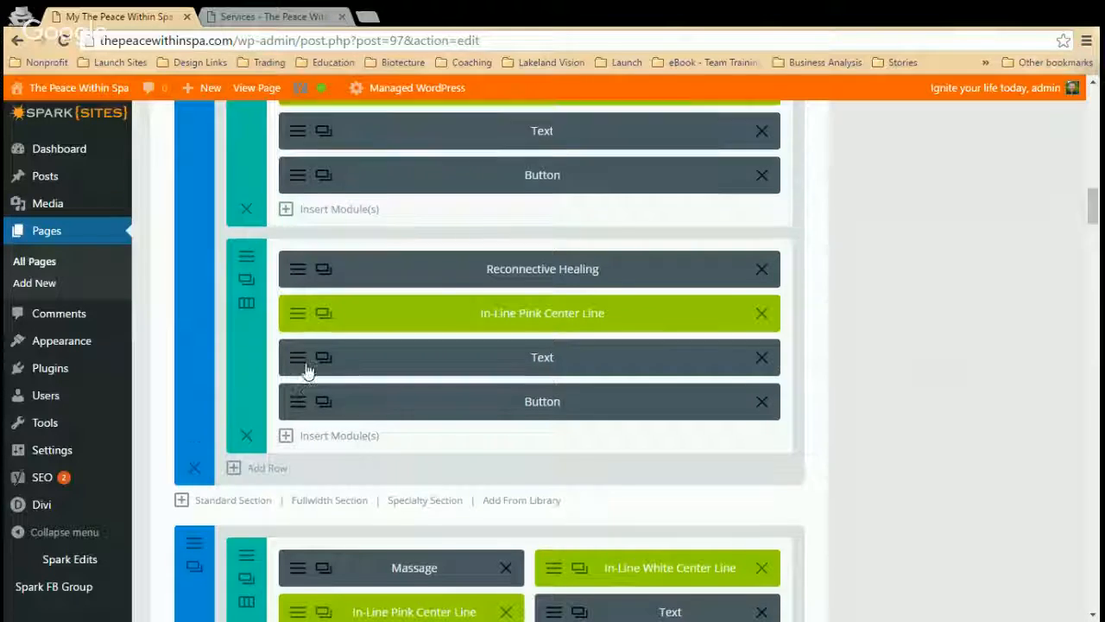
left_click_drag(289, 346, 293, 310)
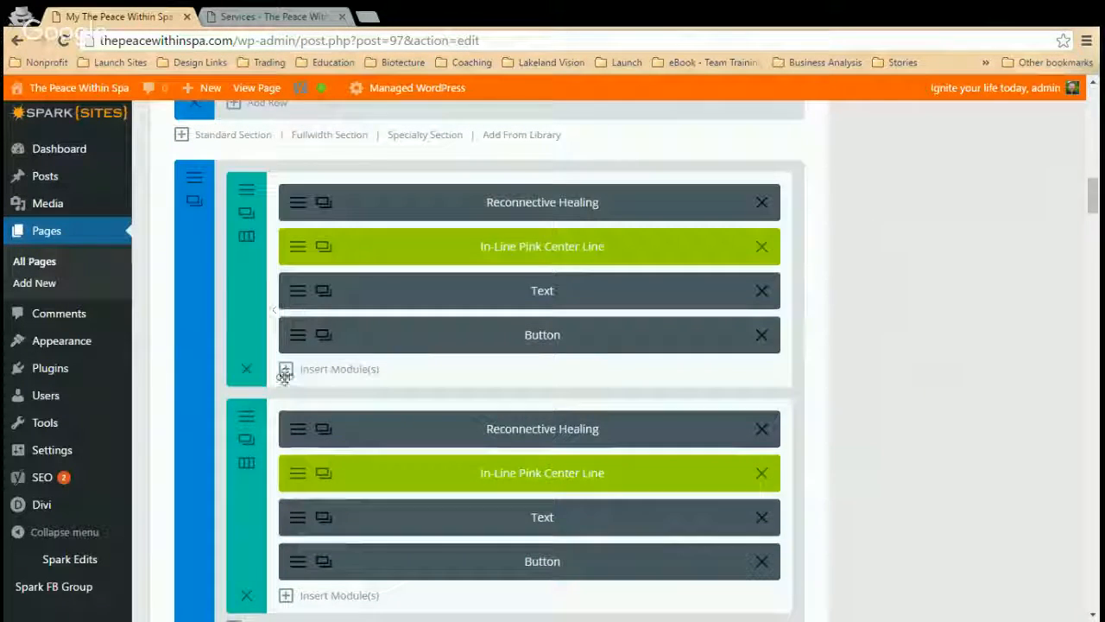
left_click_drag(281, 479, 251, 599)
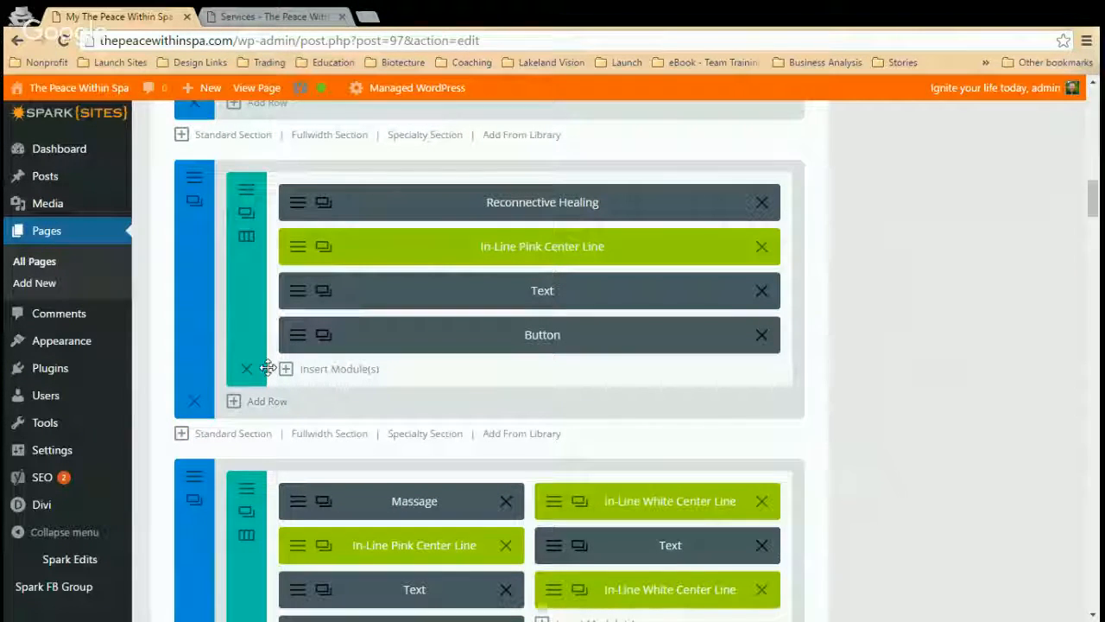
Step: Examine the live page's Reconnective Healing section, including its heading, divider line, text and See Options button
left_click(265, 14)
scroll(353, 345, "up", 5)
scroll(353, 345, "down", 1)
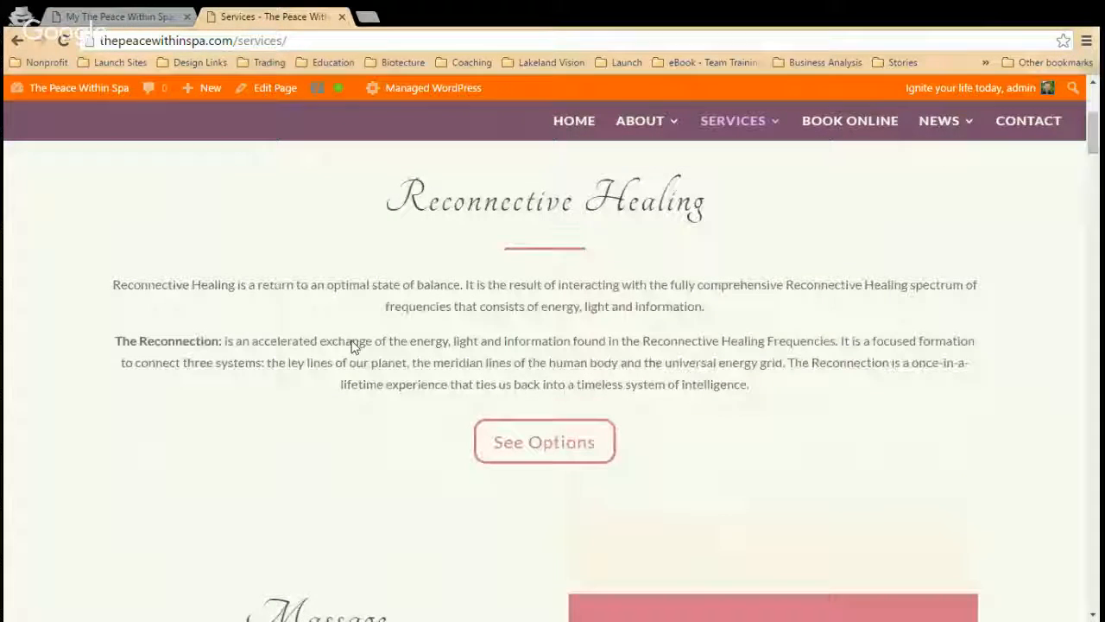
left_click_drag(367, 216, 641, 464)
left_click(641, 463)
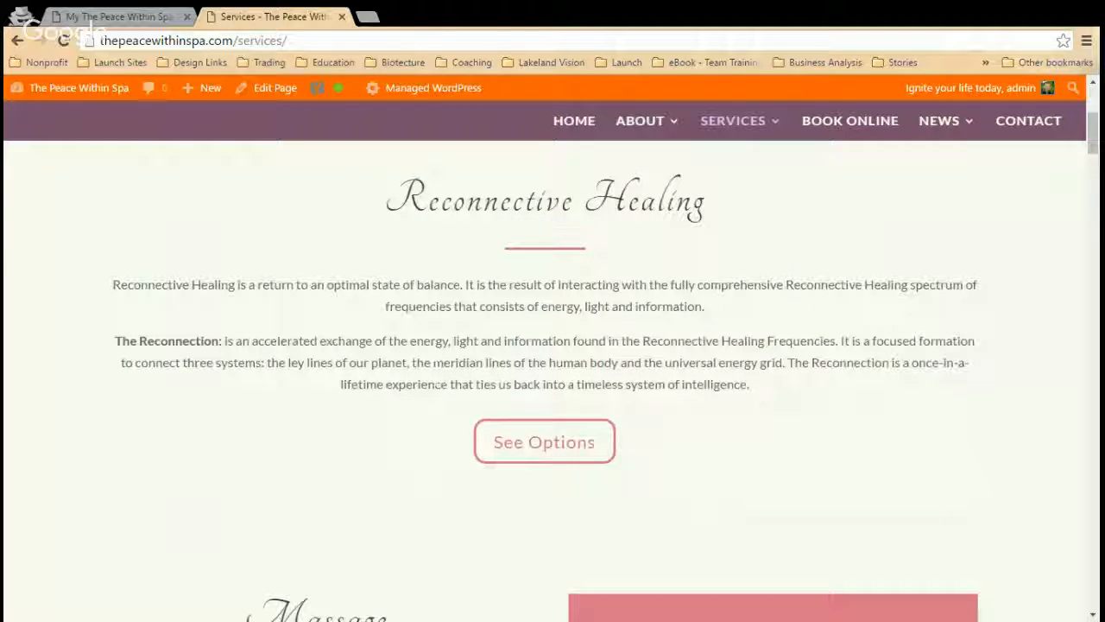
left_click_drag(385, 201, 706, 203)
left_click(721, 262)
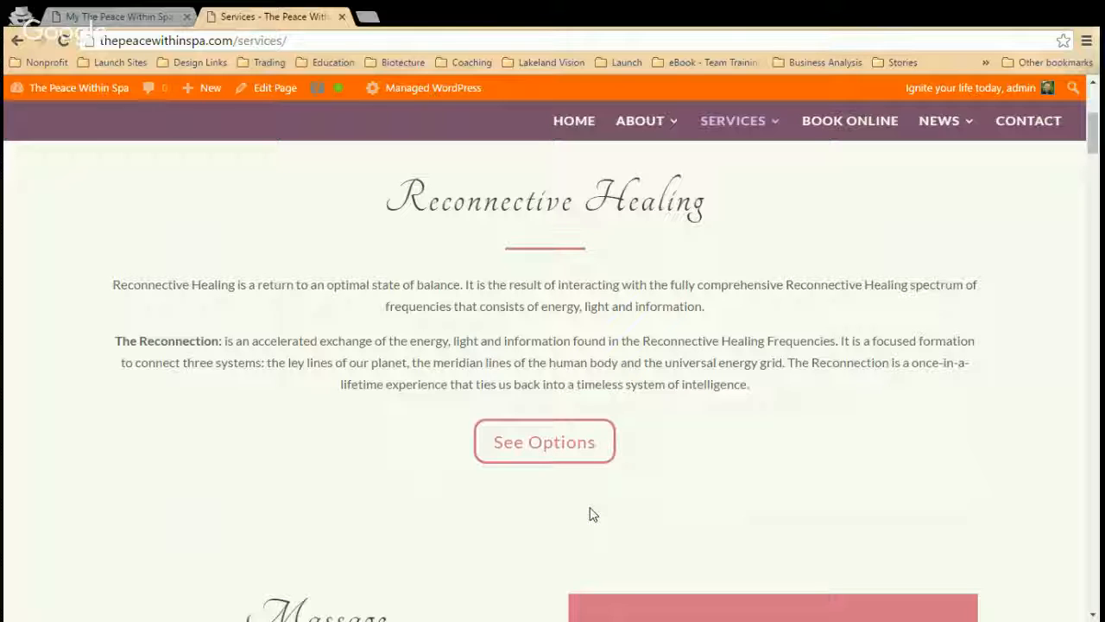
Step: Duplicate the Reconnective Healing row in the Services page's Divi Builder layout
left_click(149, 16)
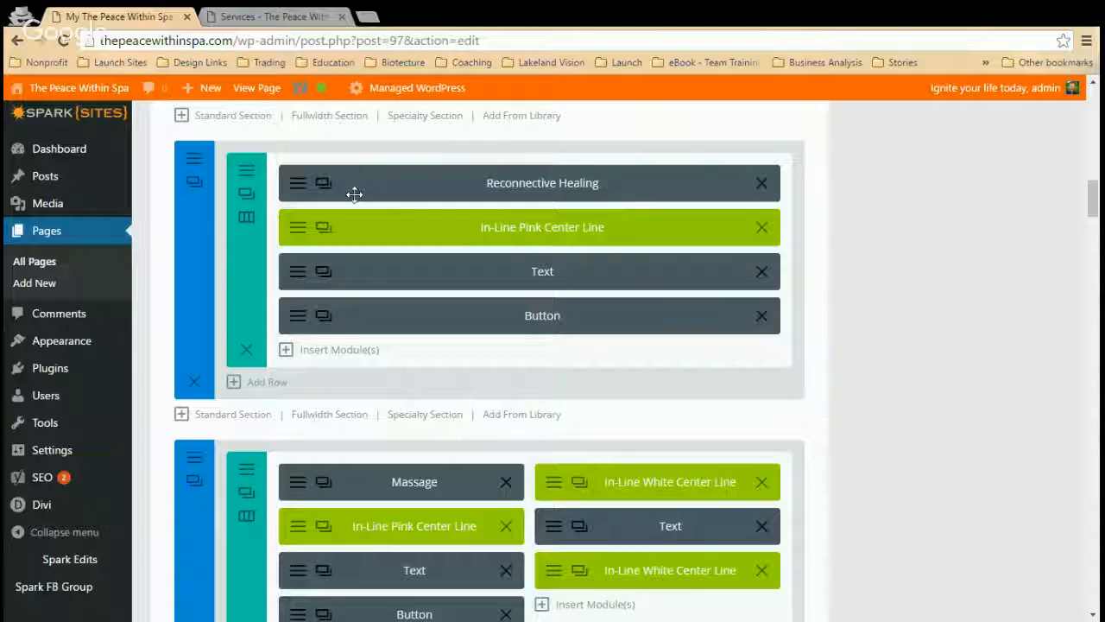
left_click(317, 13)
left_click(138, 16)
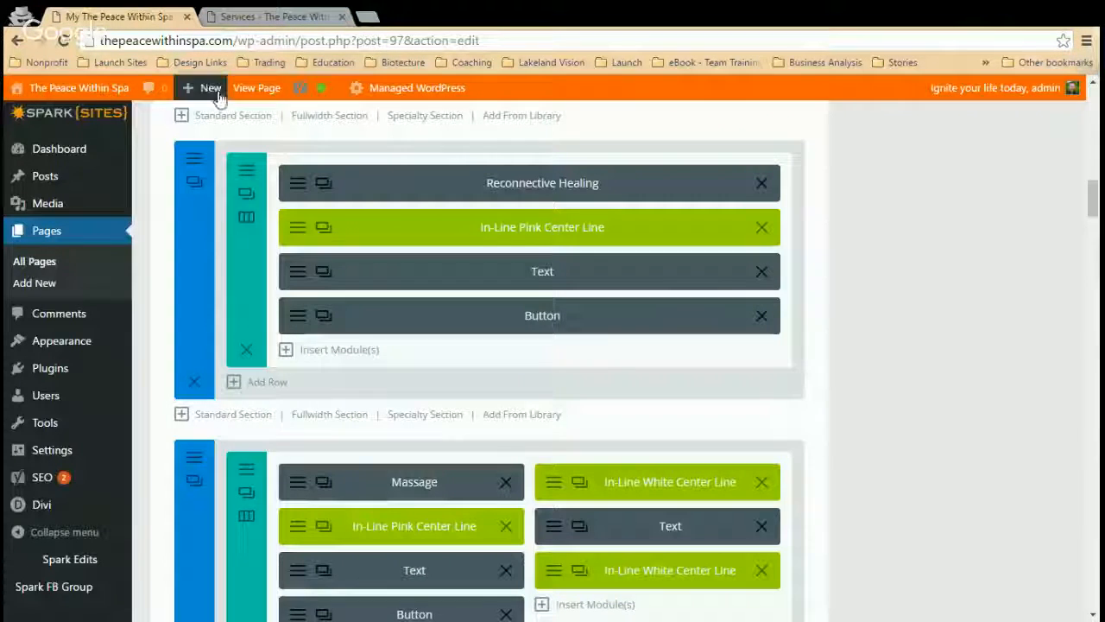
left_click(247, 193)
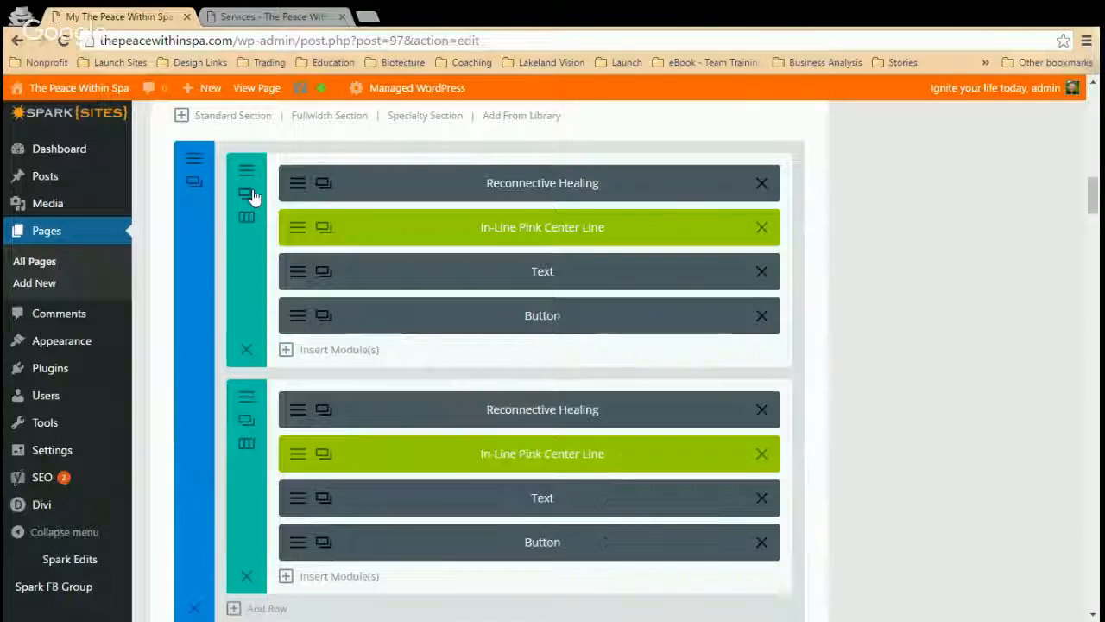
Step: Replace the heading content of the duplicated row's Reconnective Healing text module with "Crystal Toning"
left_click(304, 412)
scroll(313, 409, "down", 5)
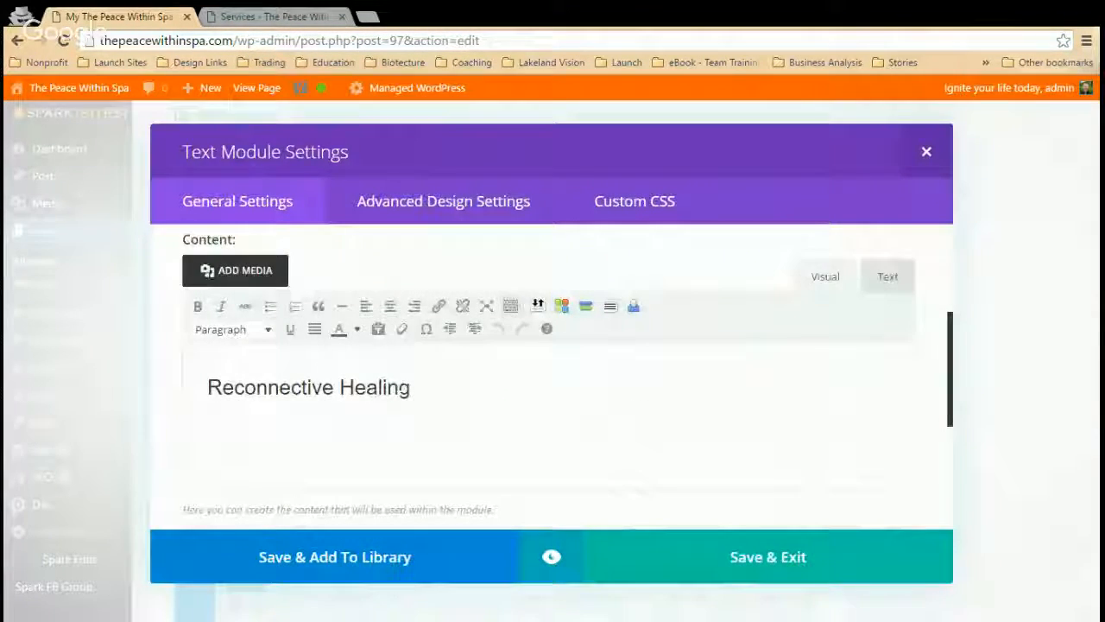
mouse_move(334, 299)
left_mouse_down()
mouse_move(406, 299)
mouse_move(173, 284)
left_mouse_up()
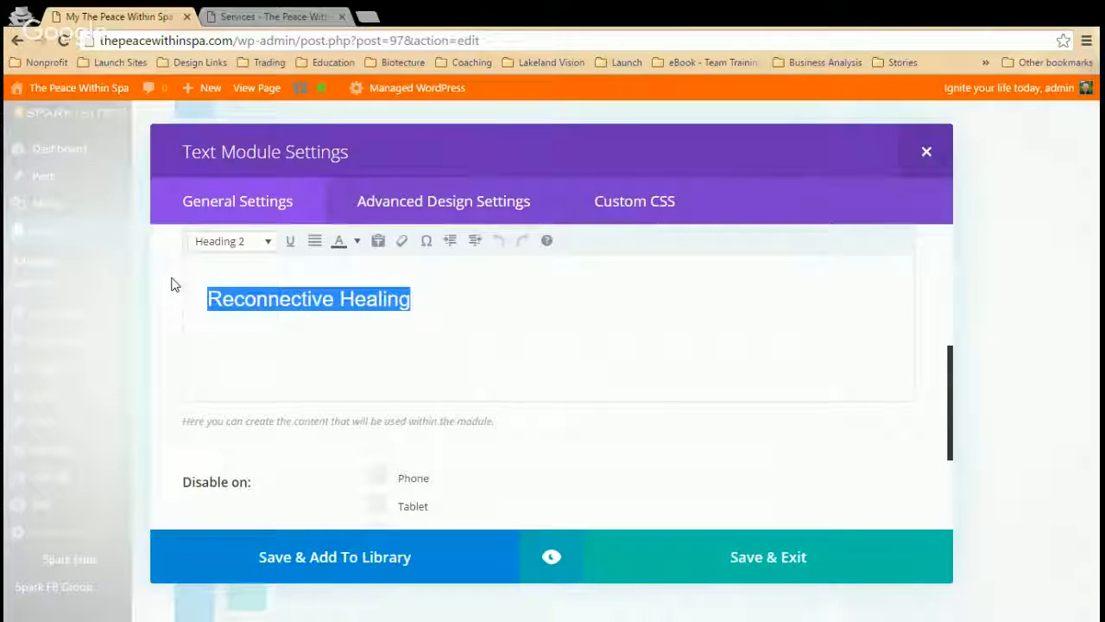
type("Crystal Toni")
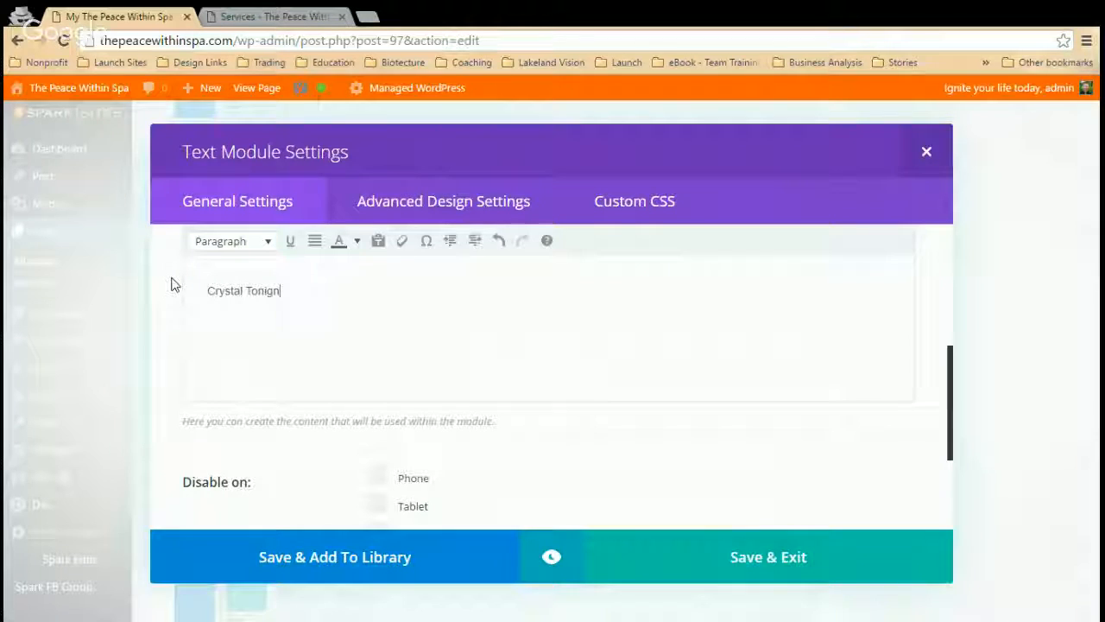
Step: Set the text module's admin label to "Crystal Toning" and save the module settings
scroll(343, 426, "down", 3)
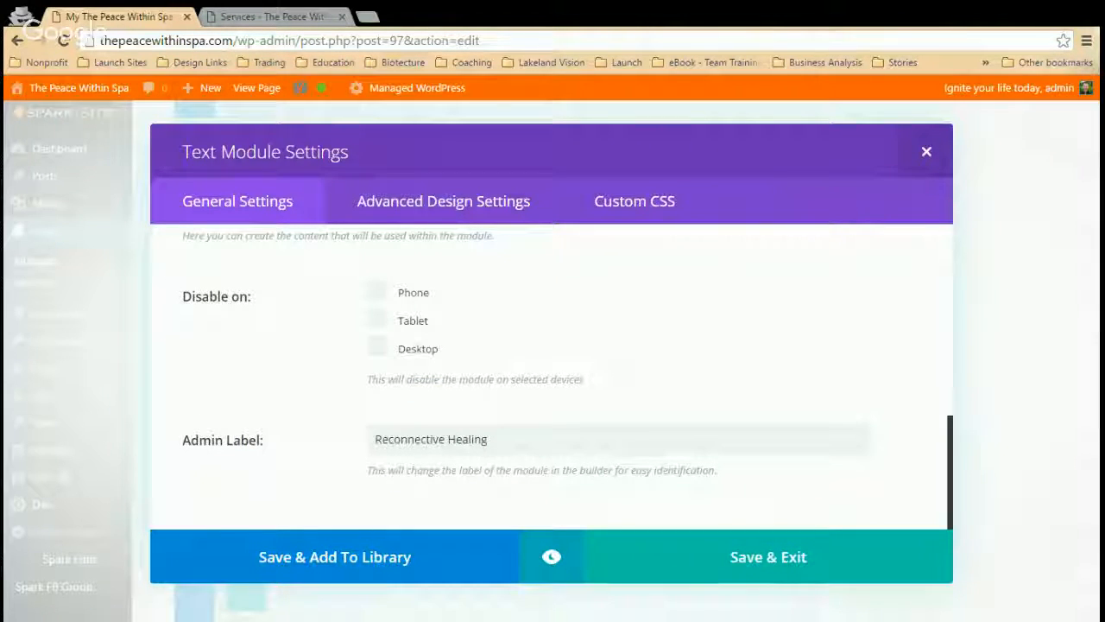
double_click(238, 442)
left_click(485, 439)
left_click_drag(485, 439, 387, 442)
type("Crystal Toning")
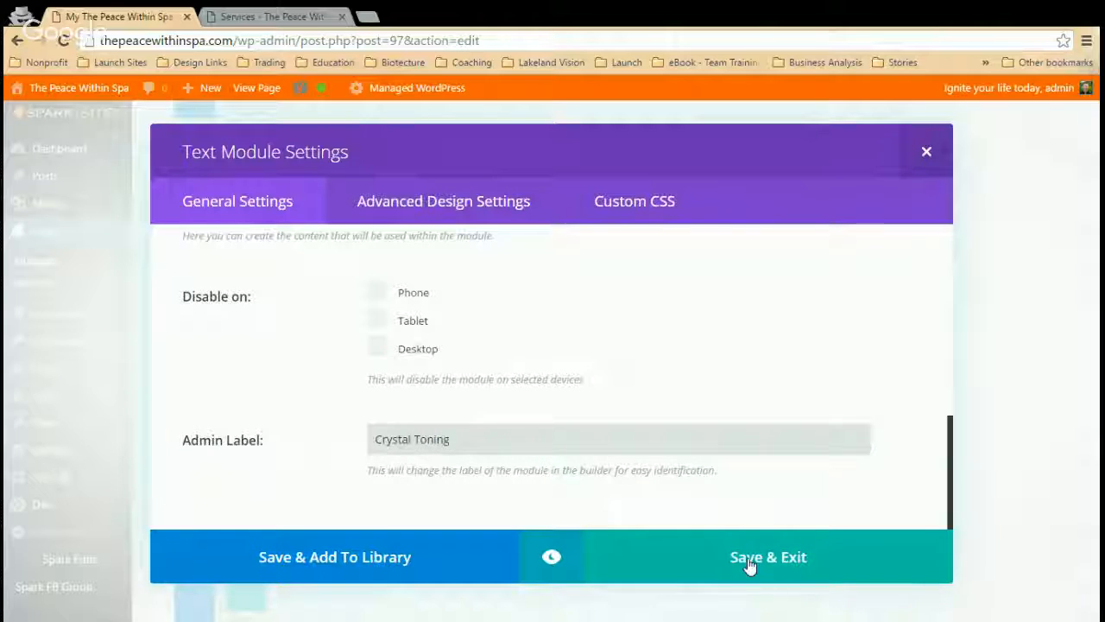
left_click(749, 565)
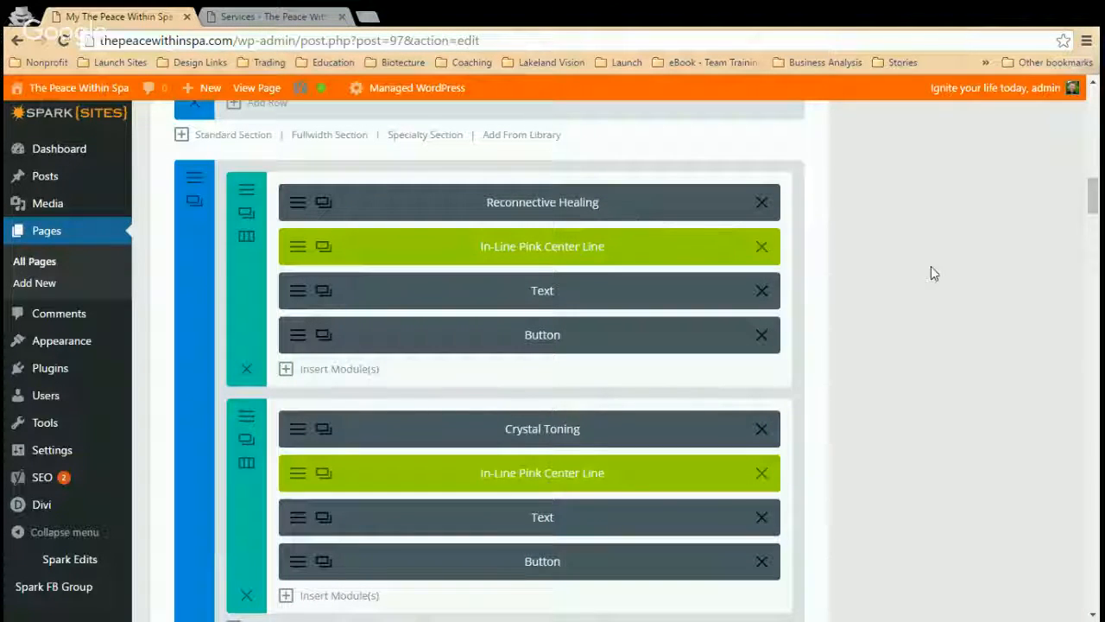
Step: Update the Services page to publish the new Crystal Toning row
scroll(931, 273, "up", 10)
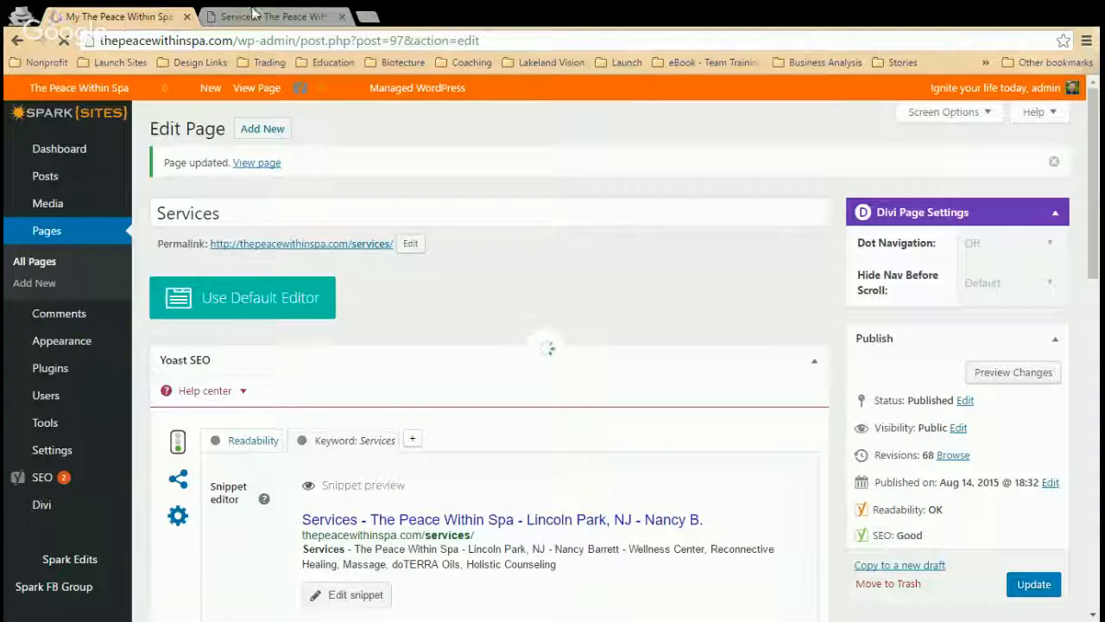
left_click(253, 12)
left_click(110, 18)
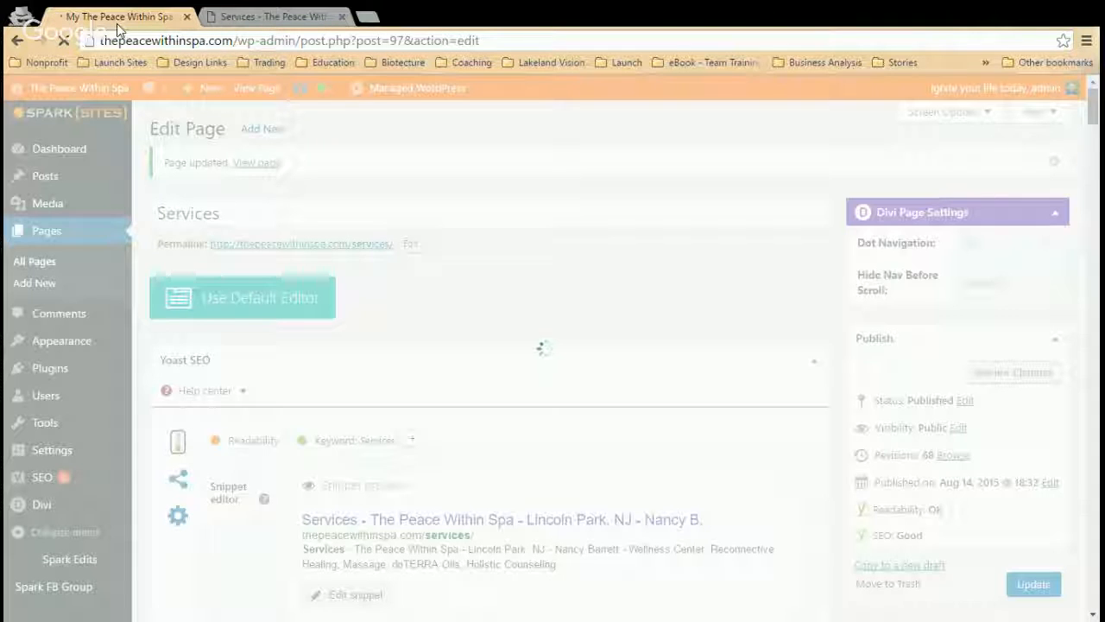
Step: Reload the live Services page and compare the style of the Crystal Toning heading with the Reconnective Healing heading
key("ctrl+Tab")
left_click(63, 42)
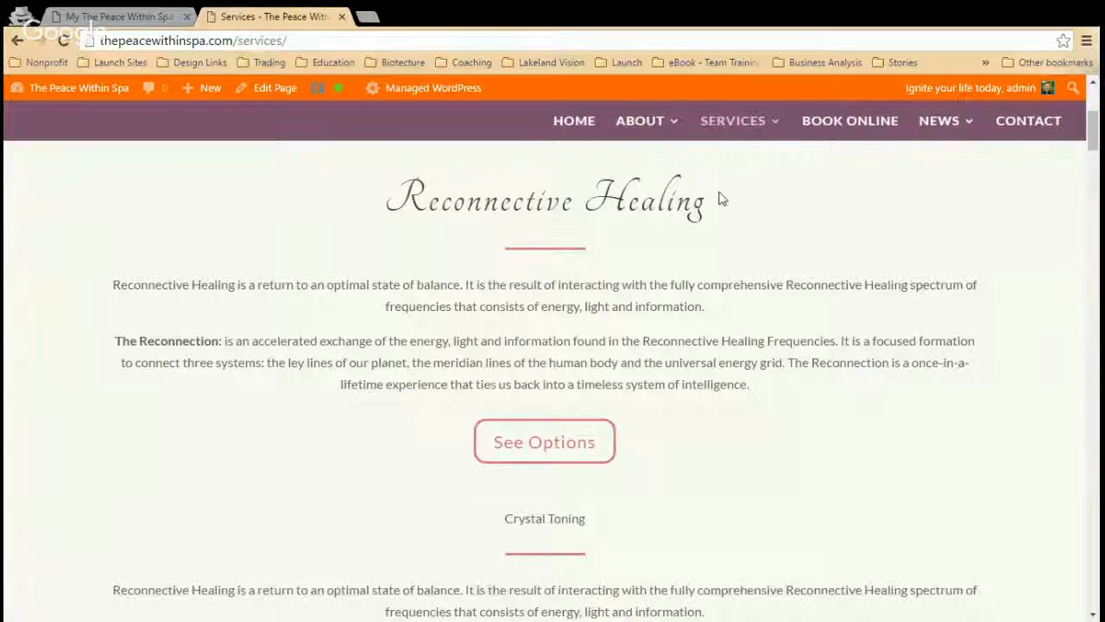
left_click_drag(716, 203, 385, 198)
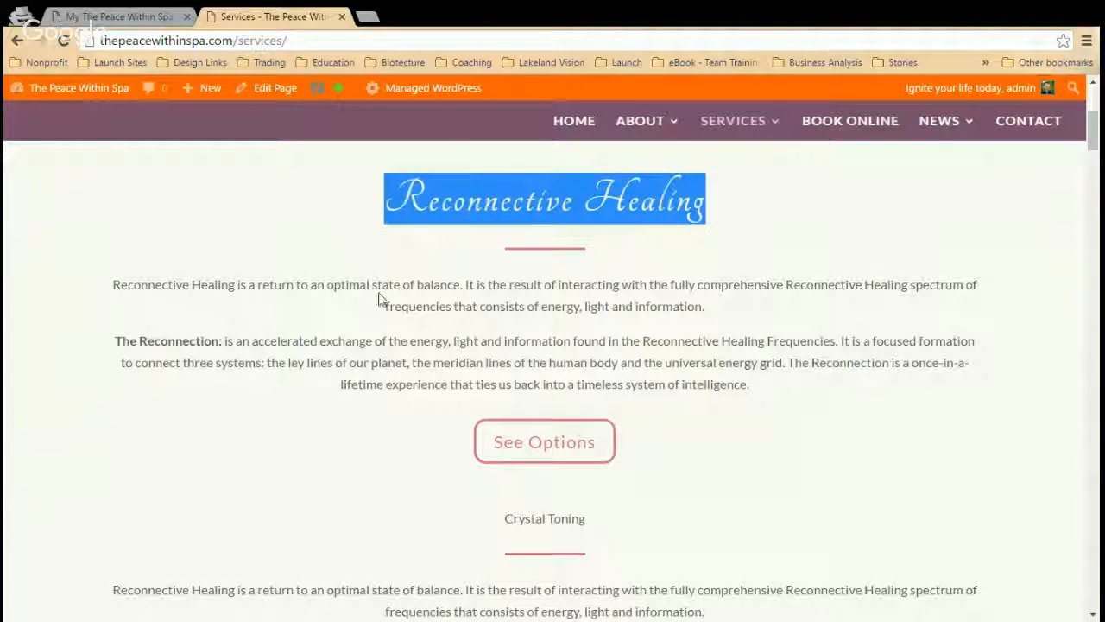
scroll(377, 299, "down", 1)
left_click_drag(617, 452, 544, 438)
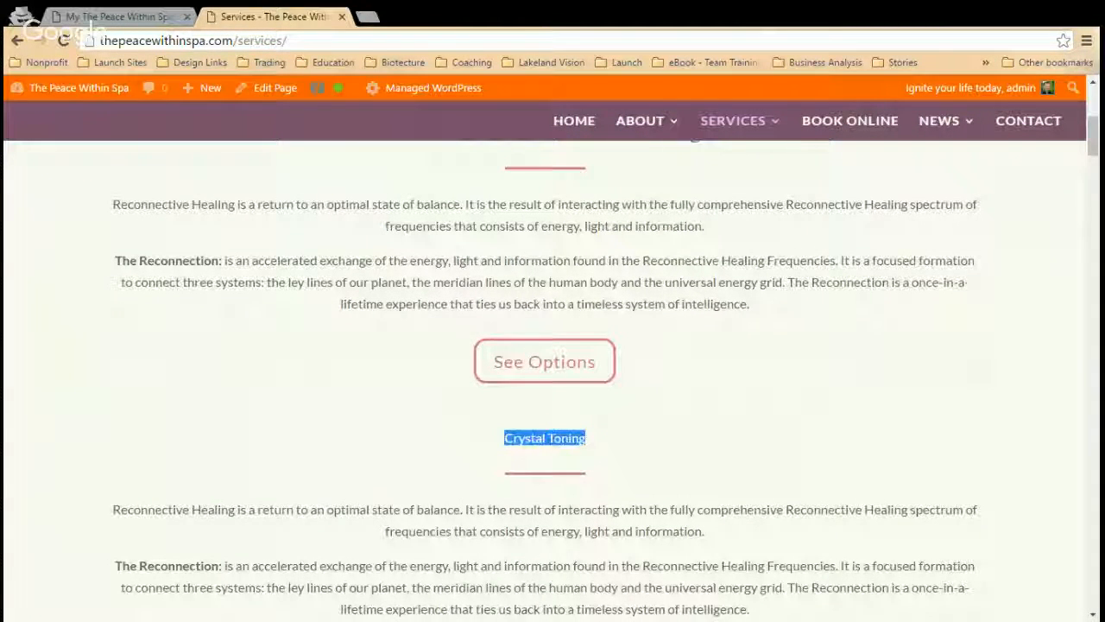
Step: Examine the Crystal Toning section on the live Services page, from its heading down to its See Options button
scroll(513, 456, "down", 3)
scroll(513, 455, "up", 2)
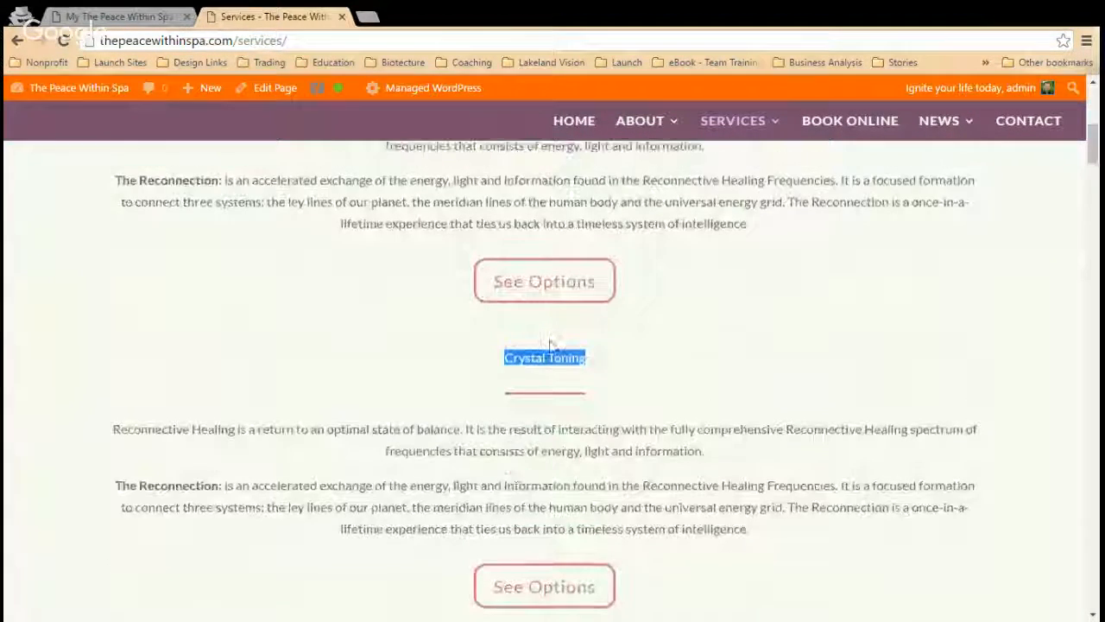
left_click(594, 365)
scroll(521, 378, "down", 1)
left_click_drag(505, 316, 597, 509)
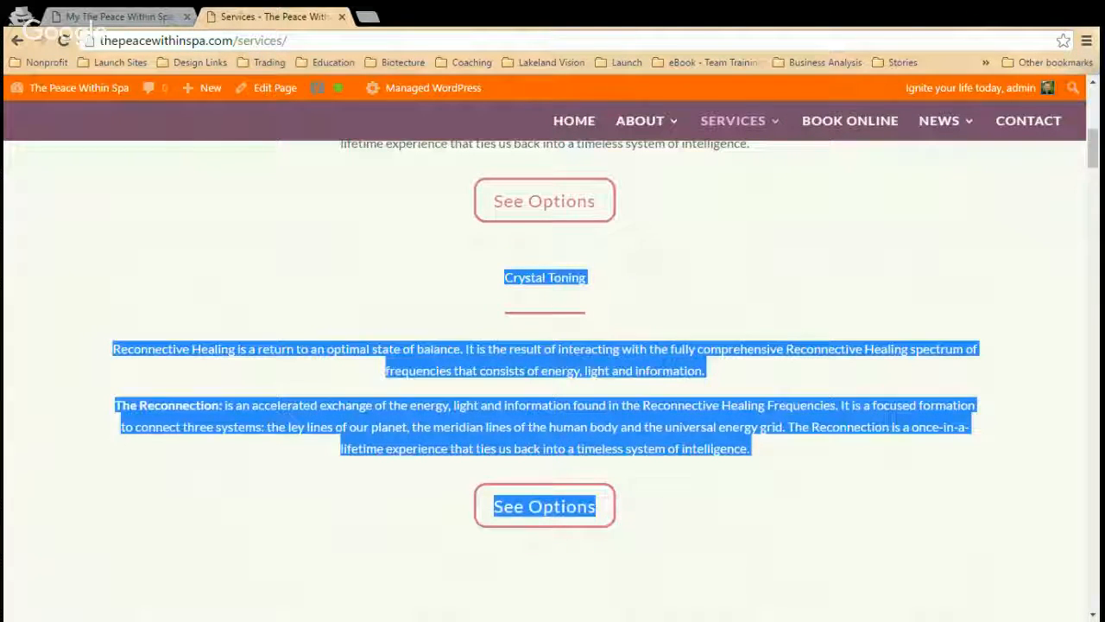
scroll(544, 345, "up", 4)
Step: Inspect the Crystal Toning text module's content in the page editor in both visual and text mode, leaving the settings unsaved
left_click(119, 16)
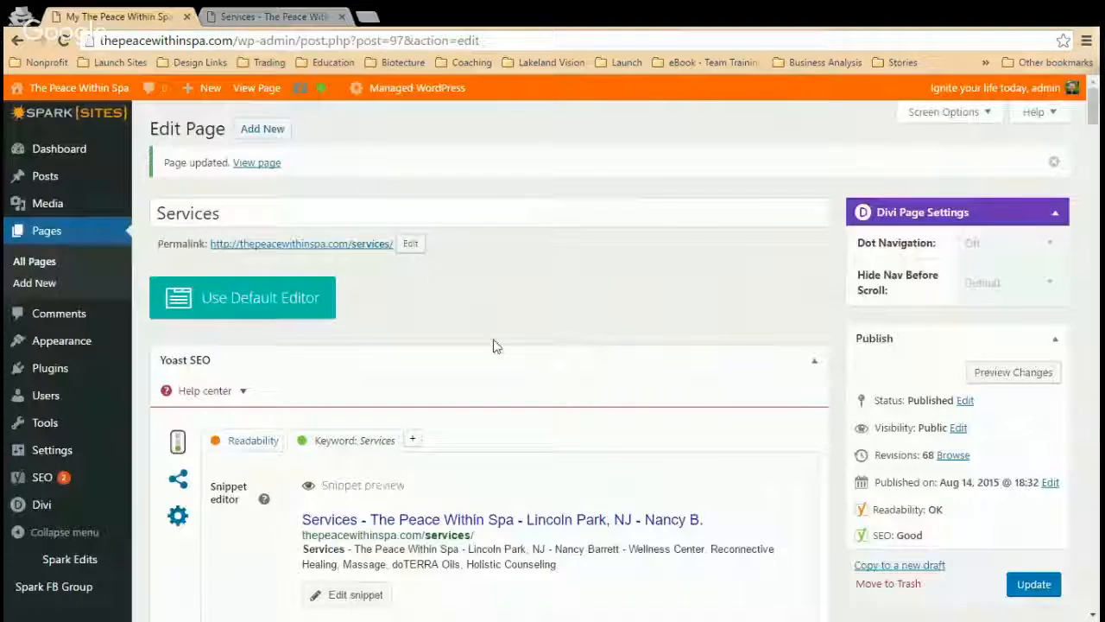
scroll(497, 358, "down", 15)
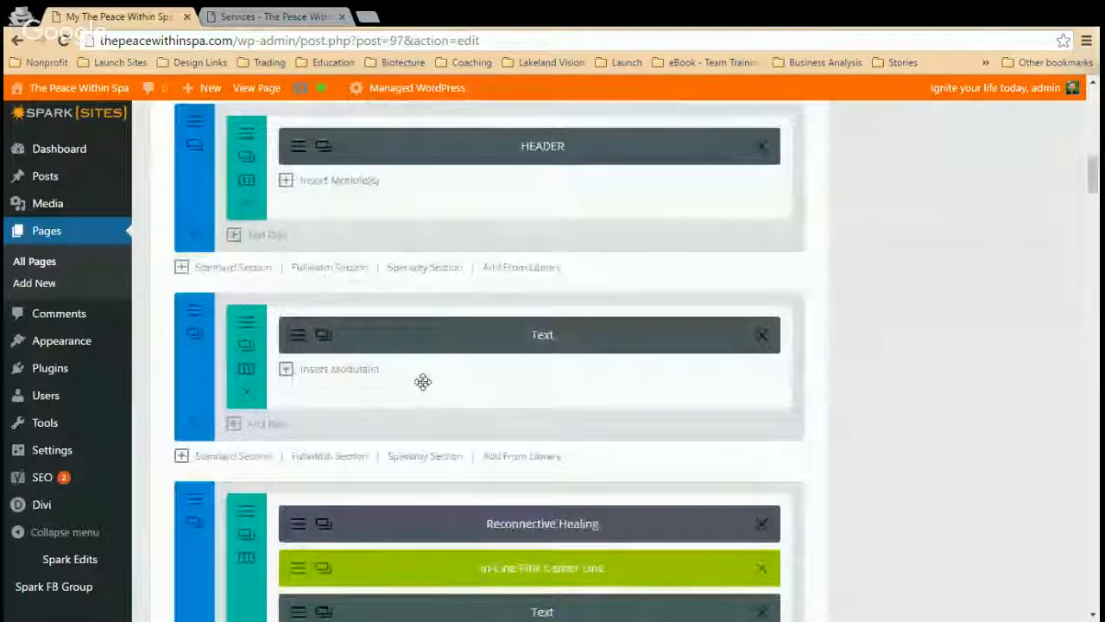
scroll(423, 382, "down", 4)
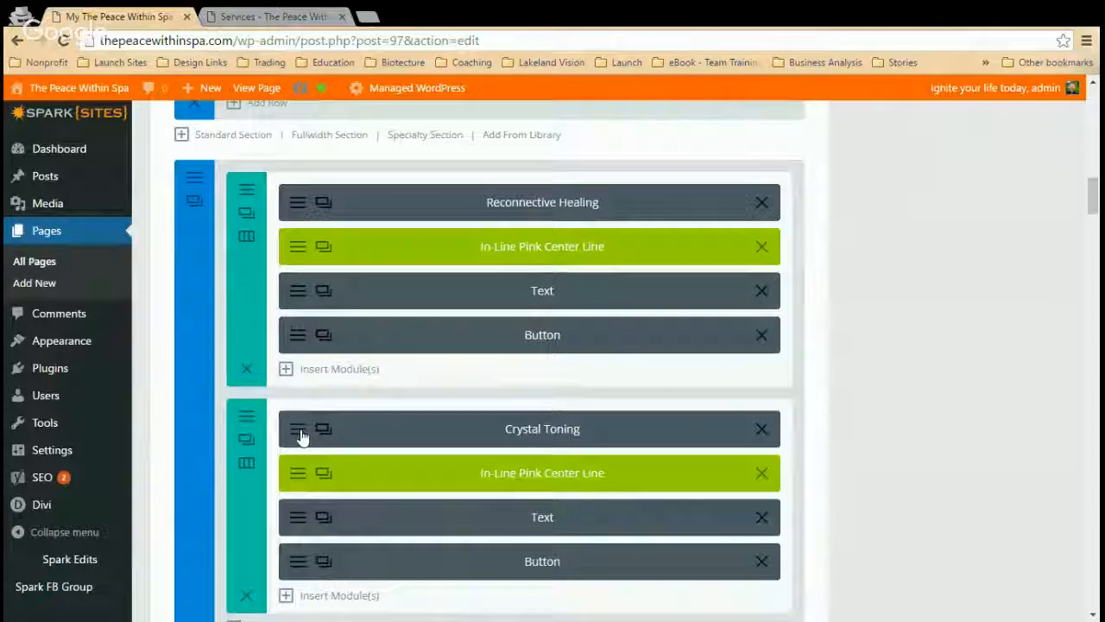
left_click(300, 435)
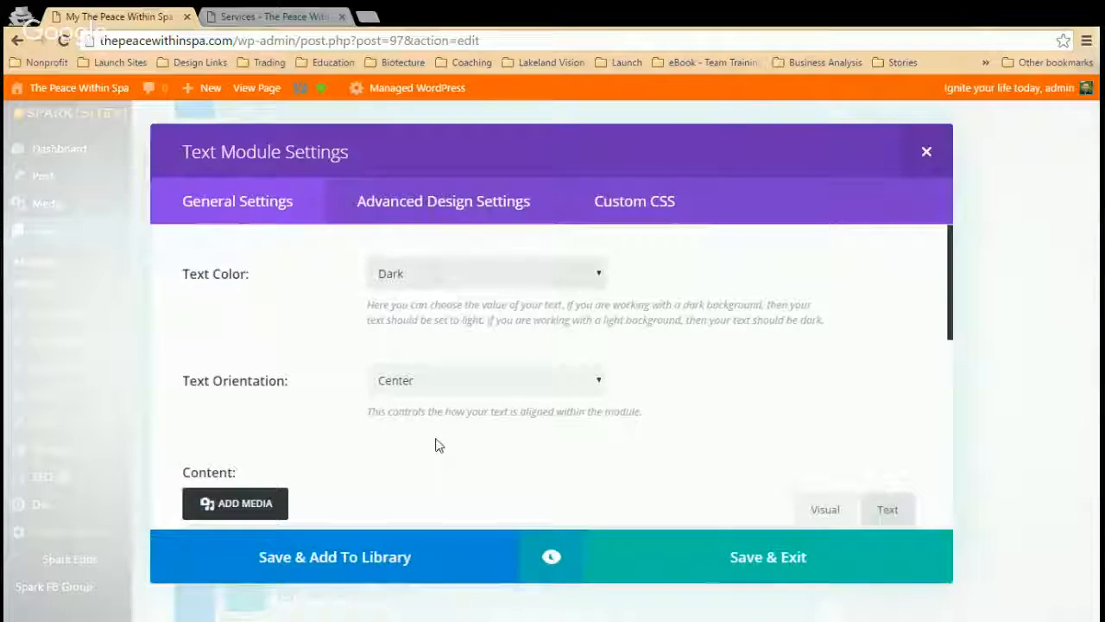
scroll(436, 445, "down", 2)
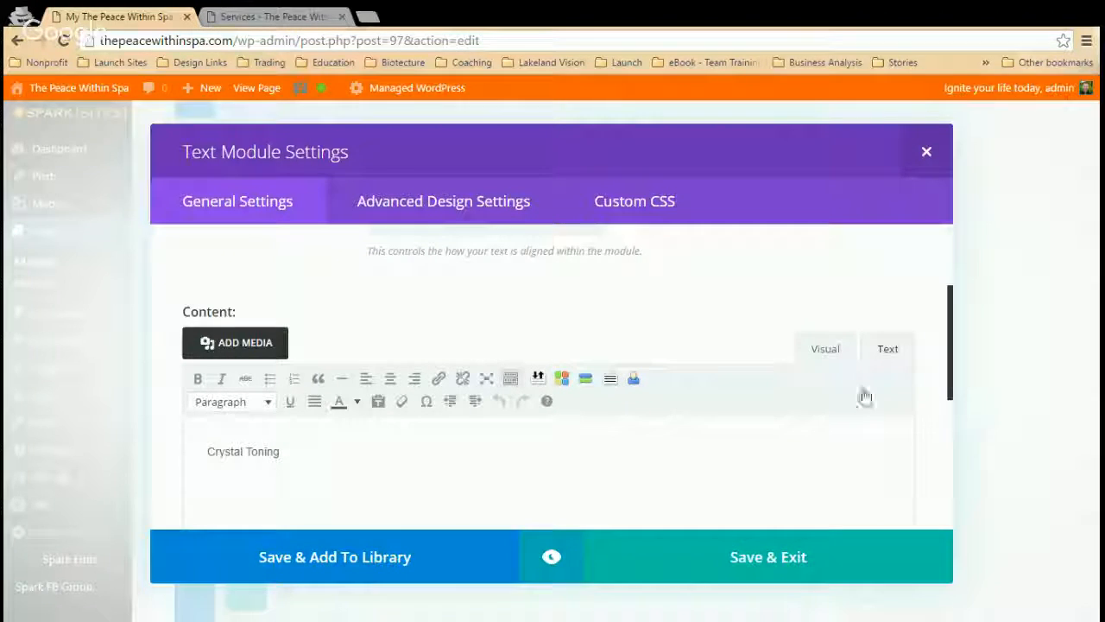
left_click(887, 348)
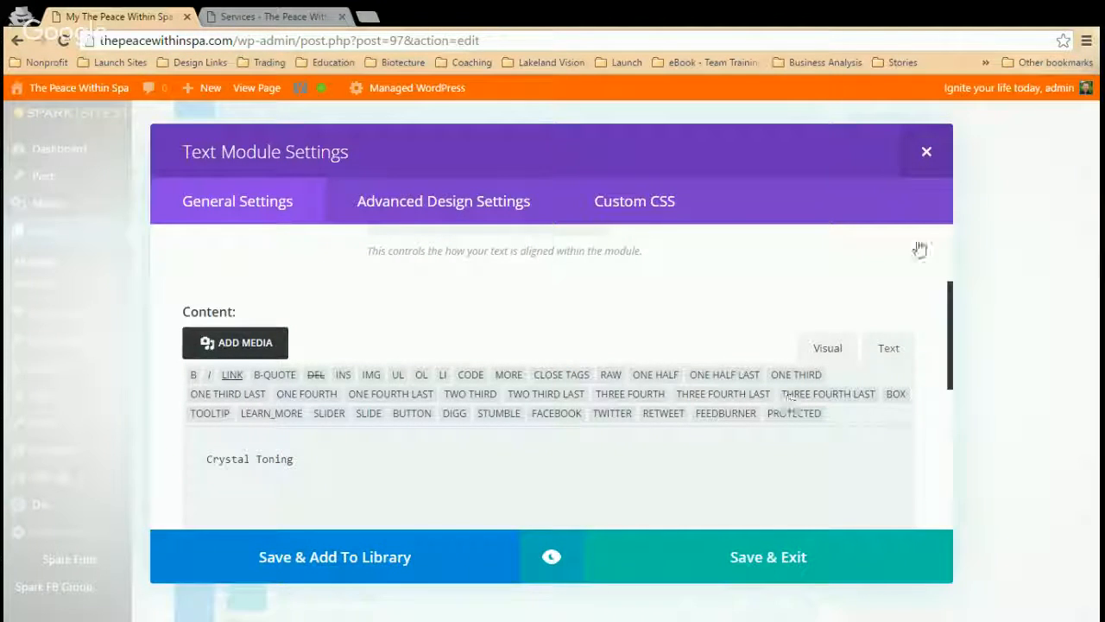
left_click(926, 155)
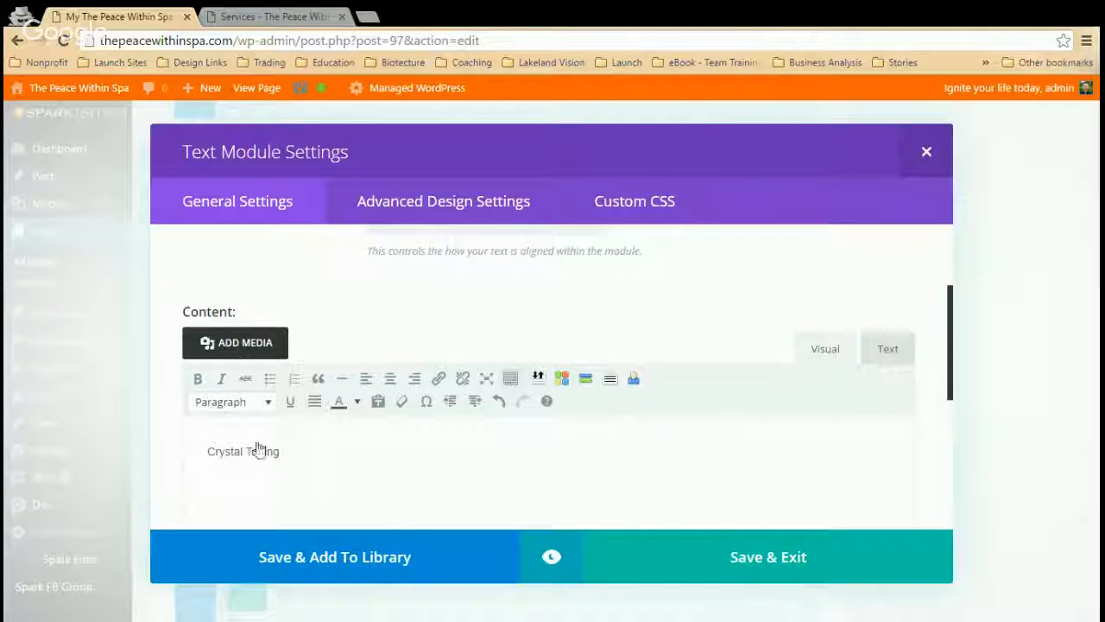
key("Escape")
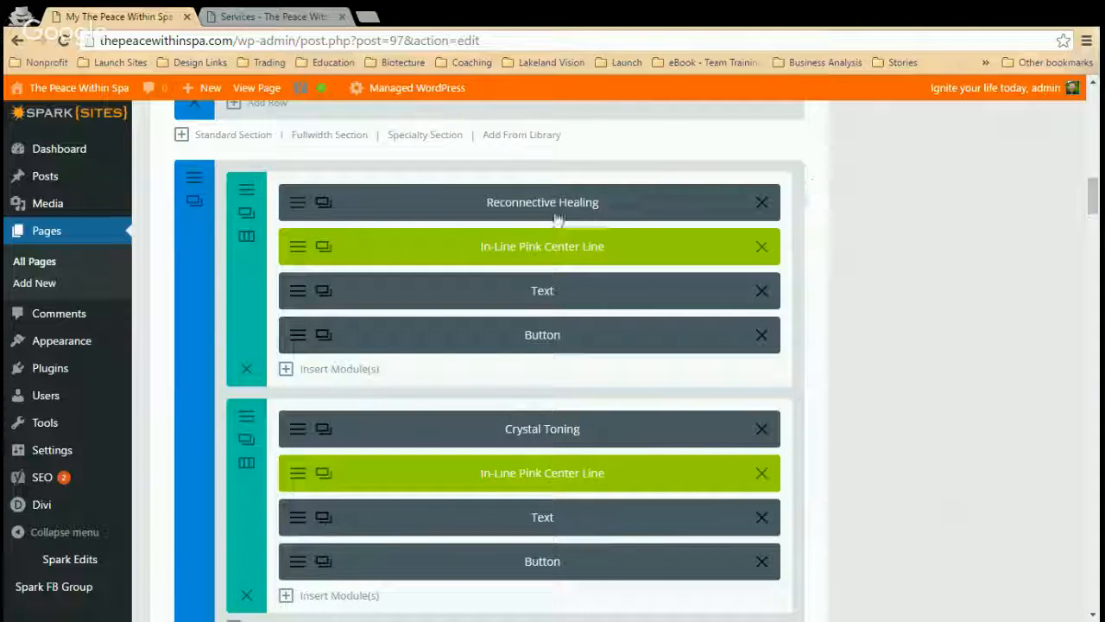
Step: Inspect the heading format in the original Reconnective Healing text module and close its settings without saving
left_click(271, 16)
left_click(110, 16)
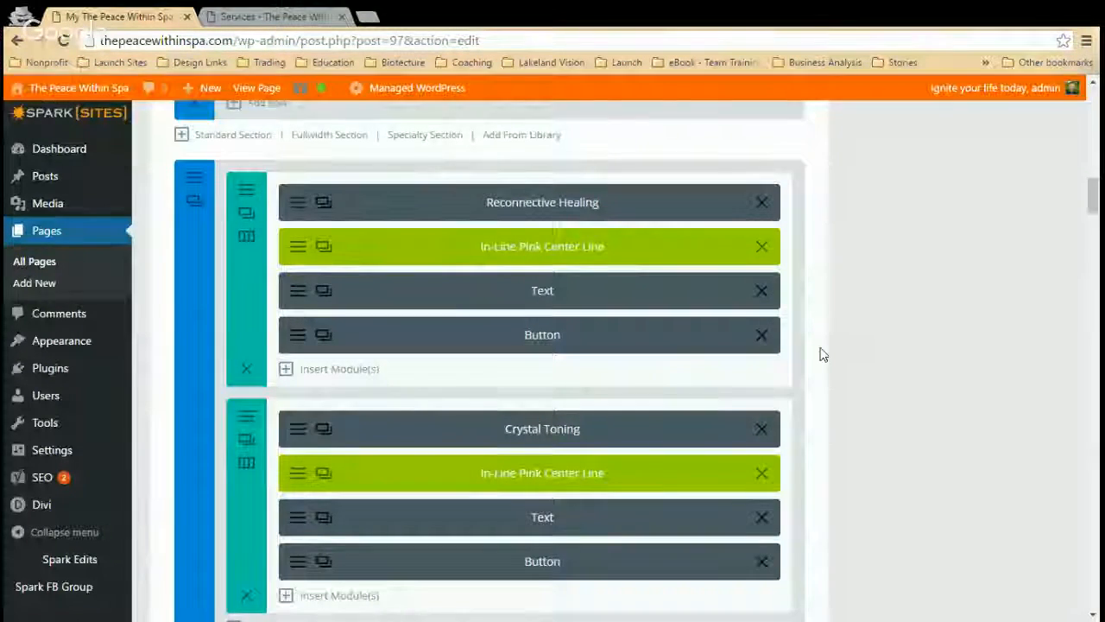
left_click(734, 290)
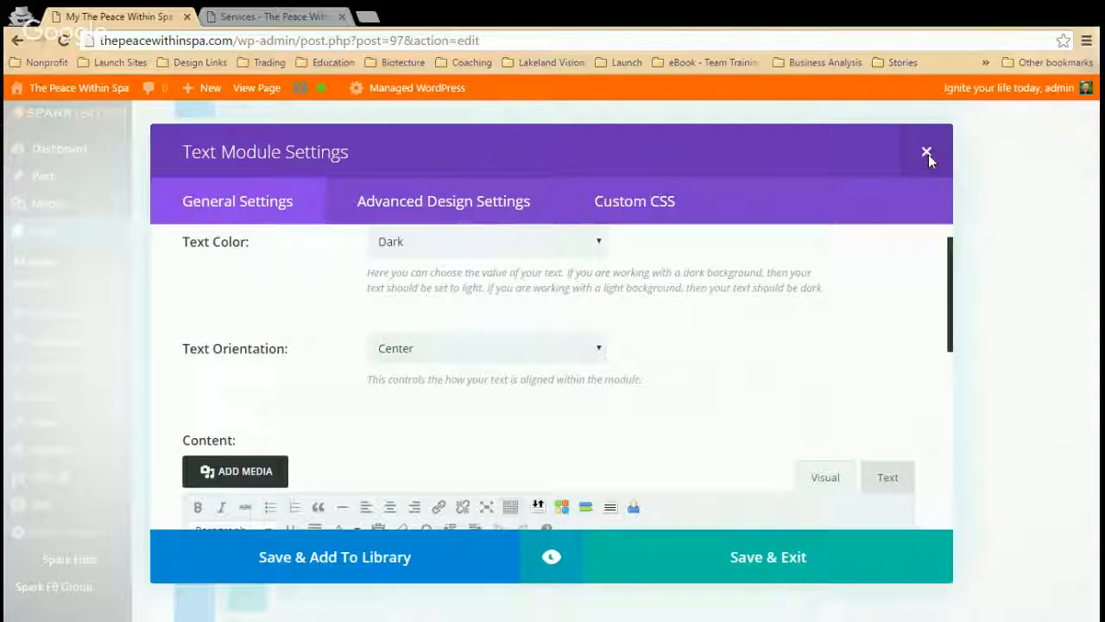
scroll(296, 276, "down", 5)
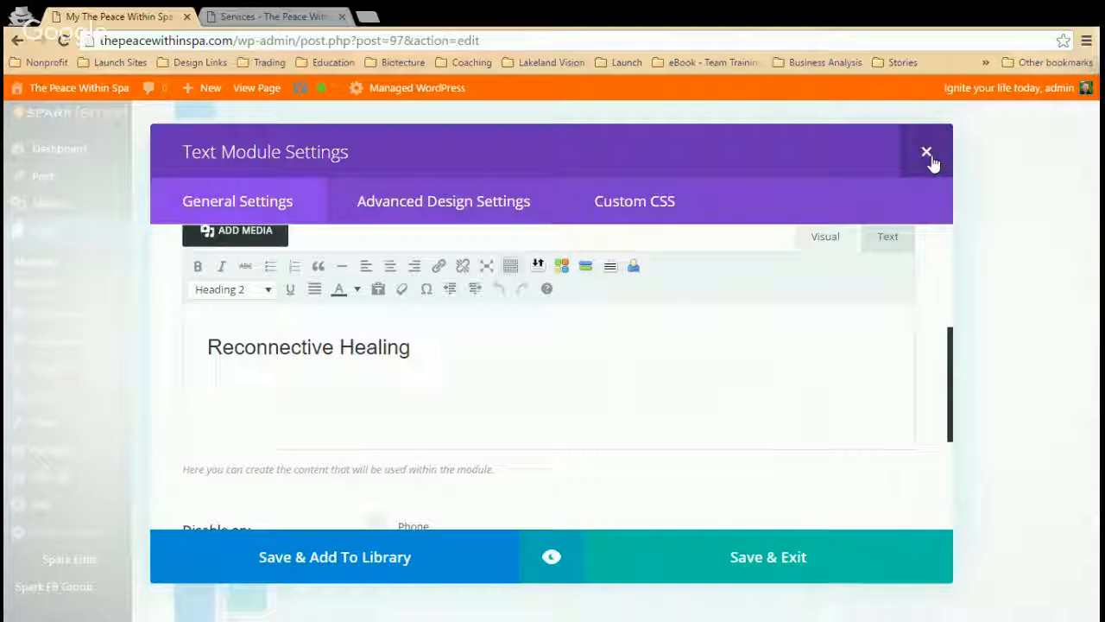
left_click(927, 154)
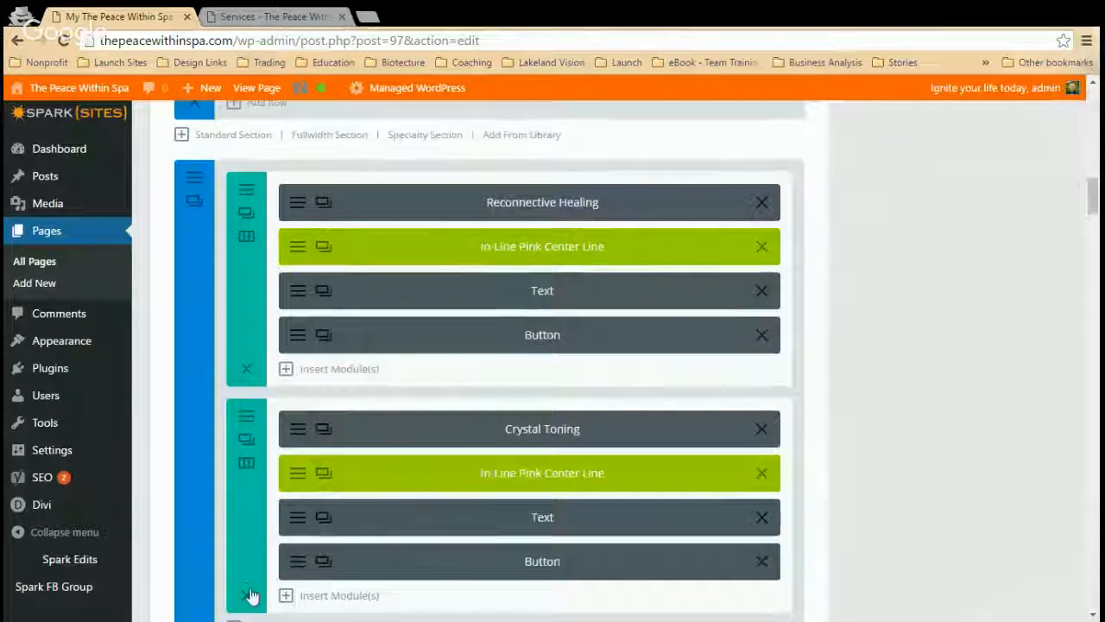
Step: Delete the duplicated Crystal Toning row from the layout and update the Services page
left_click(250, 599)
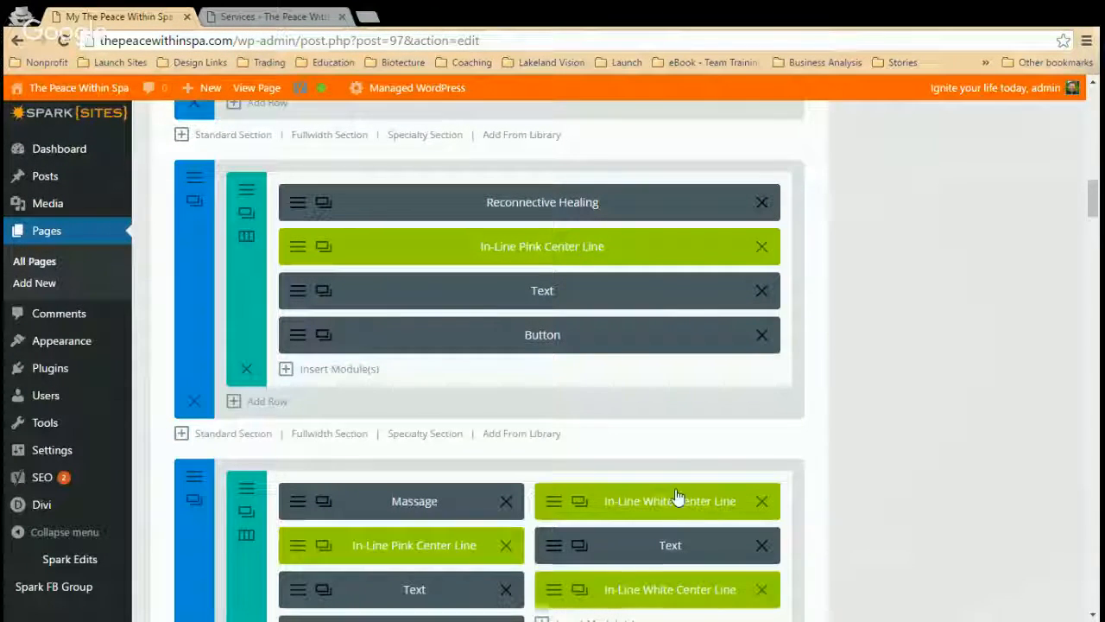
scroll(965, 437, "up", 2)
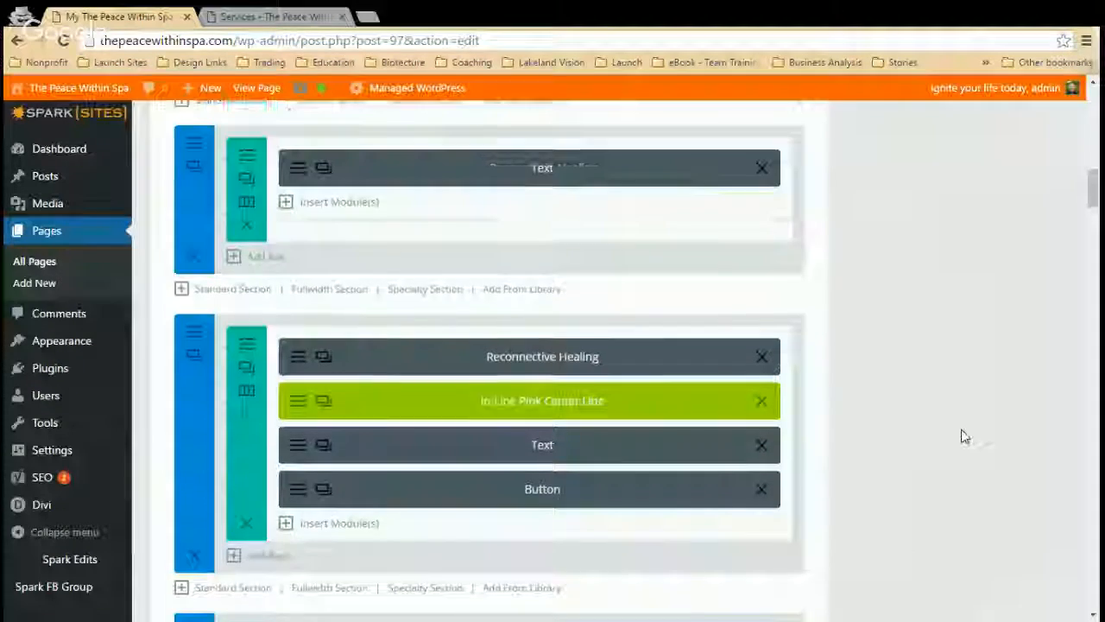
scroll(972, 354, "up", 3)
scroll(986, 321, "up", 10)
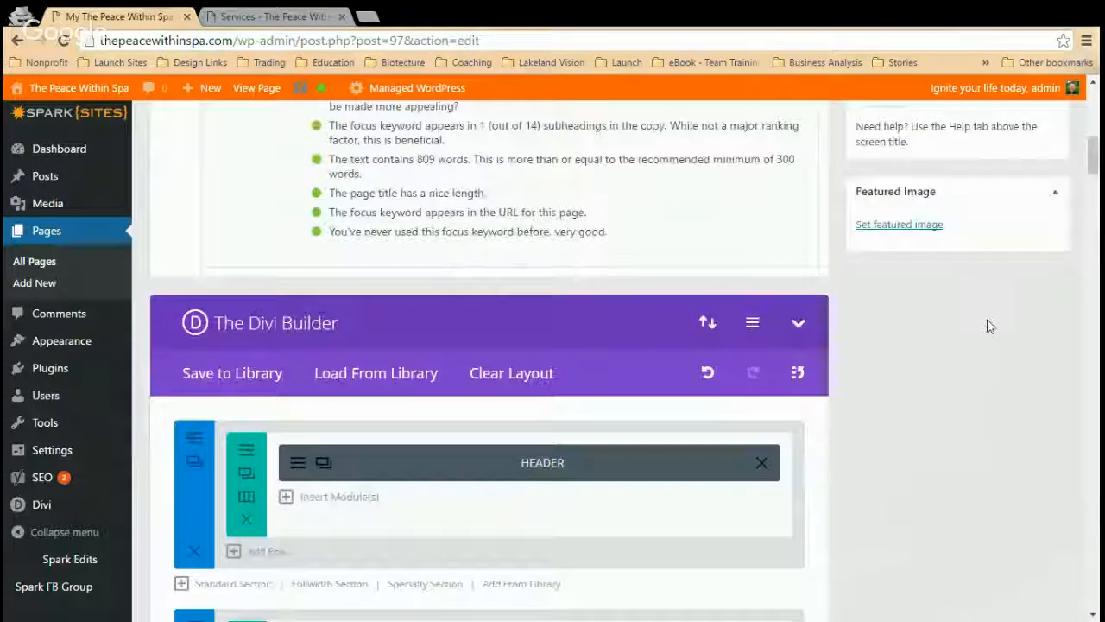
left_click(1027, 265)
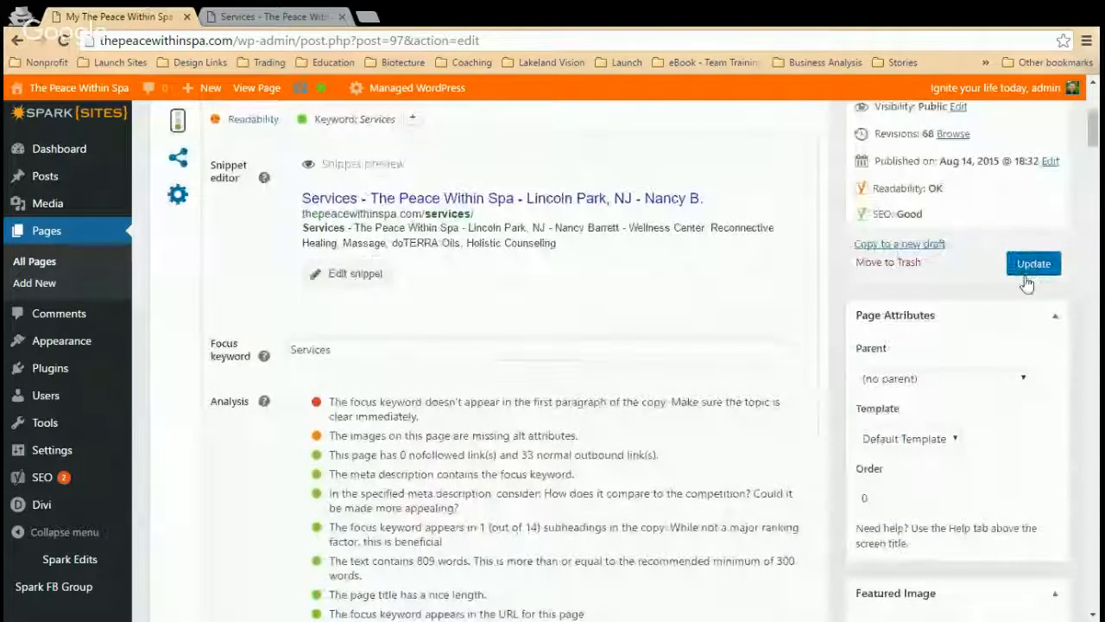
Step: Look through the live Services page from Reconnective Healing to the Meditation and Self Reliance Classes section
left_click(240, 14)
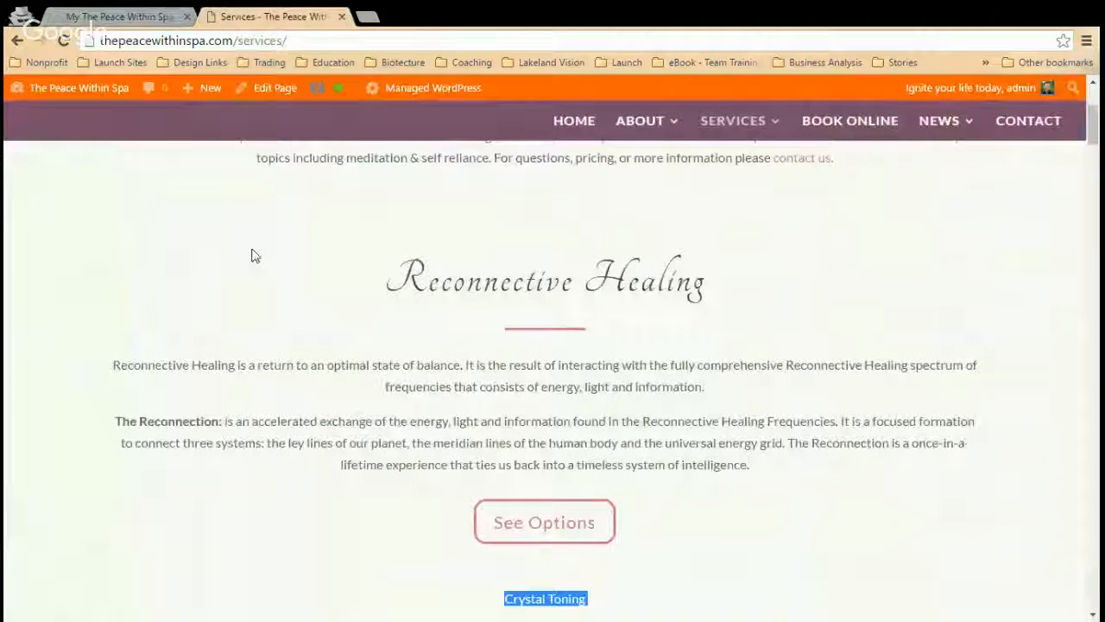
scroll(290, 361, "down", 2)
scroll(291, 360, "down", 5)
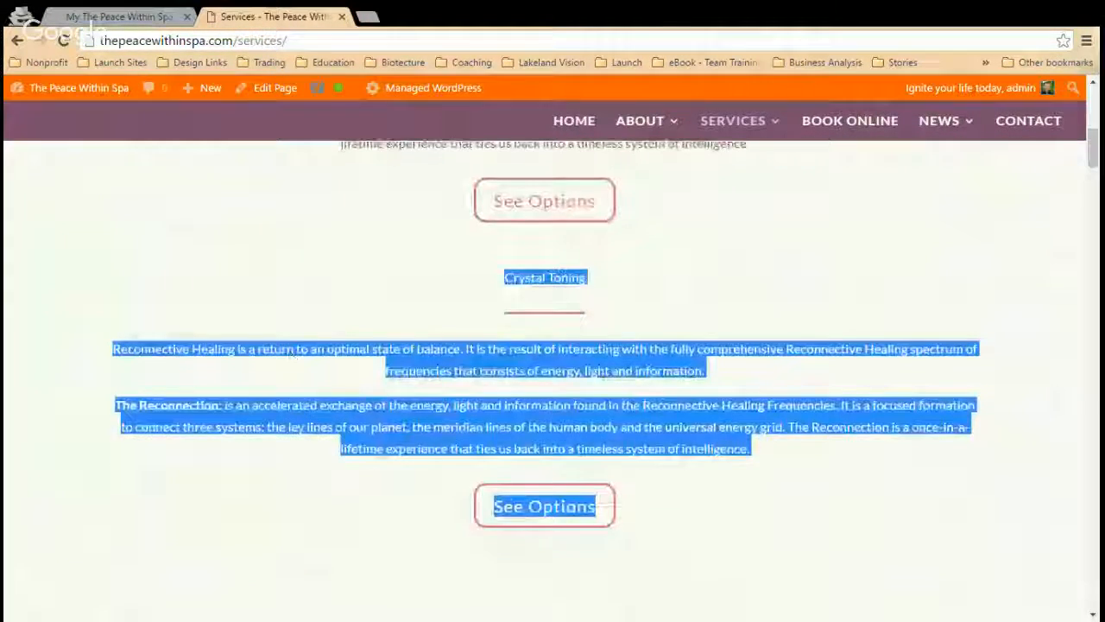
scroll(291, 361, "down", 4)
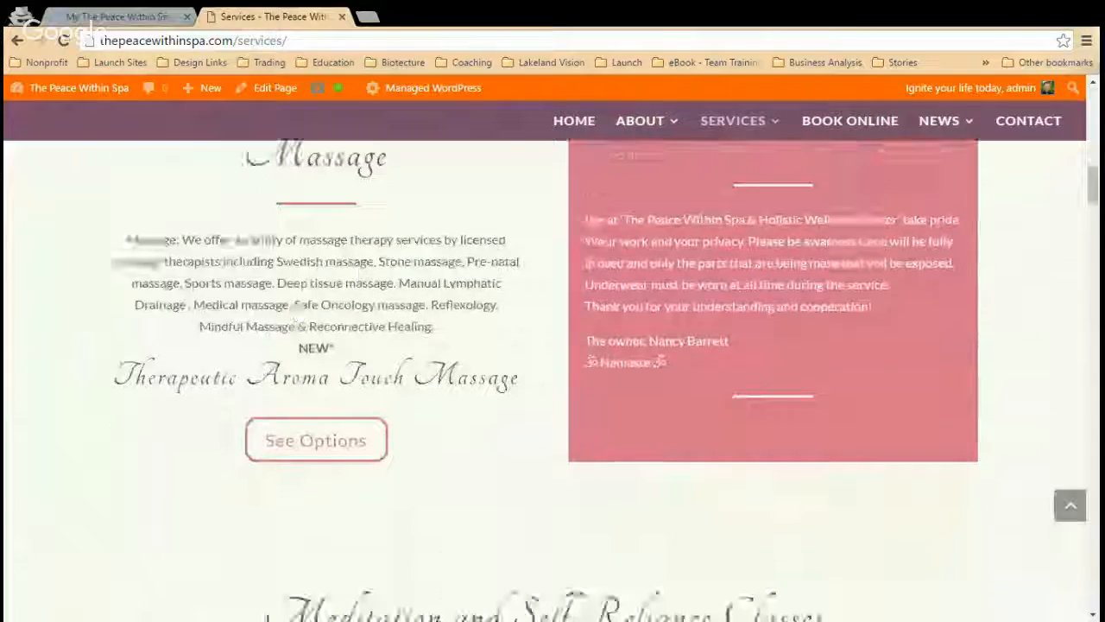
scroll(432, 401, "up", 1)
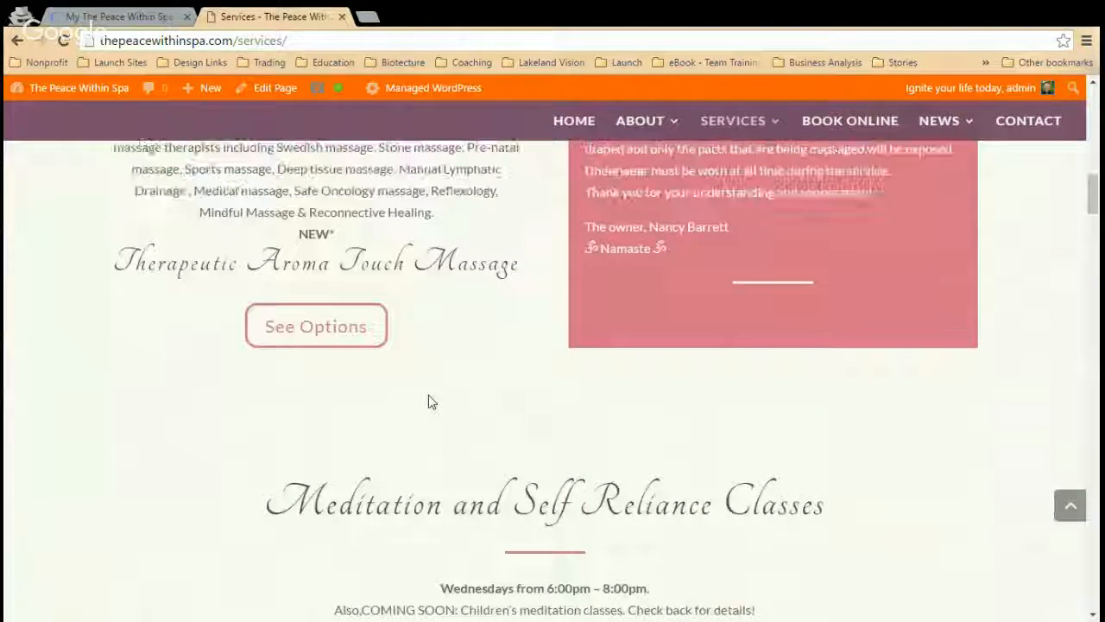
Step: Reload the live Services page and check the area below Reconnective Healing for the deleted Crystal Toning row
left_click(76, 17)
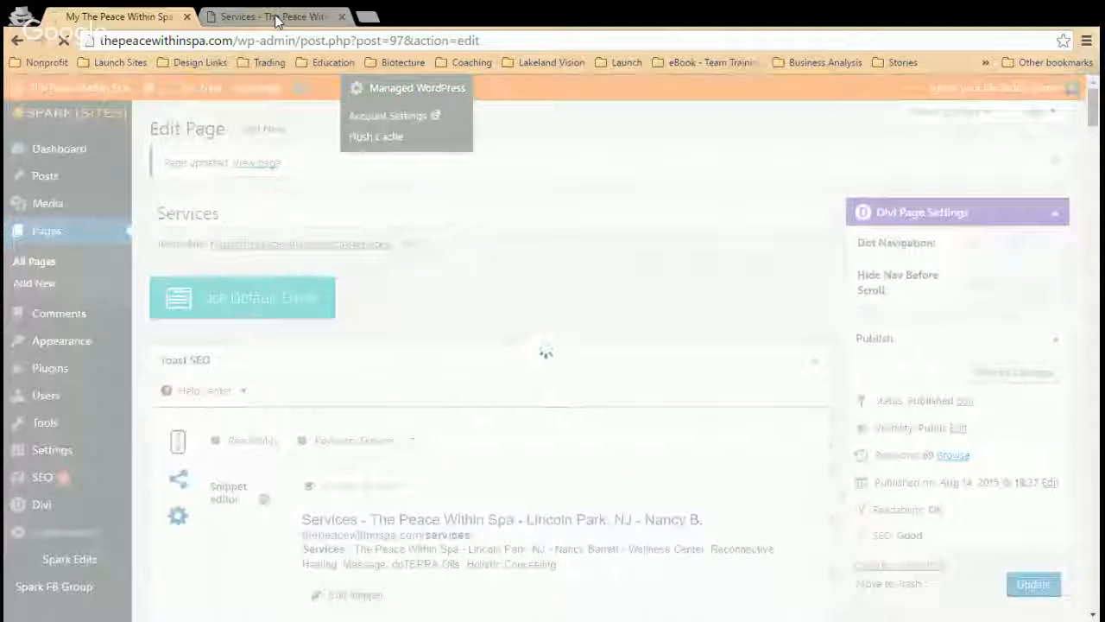
left_click(277, 19)
key("F5")
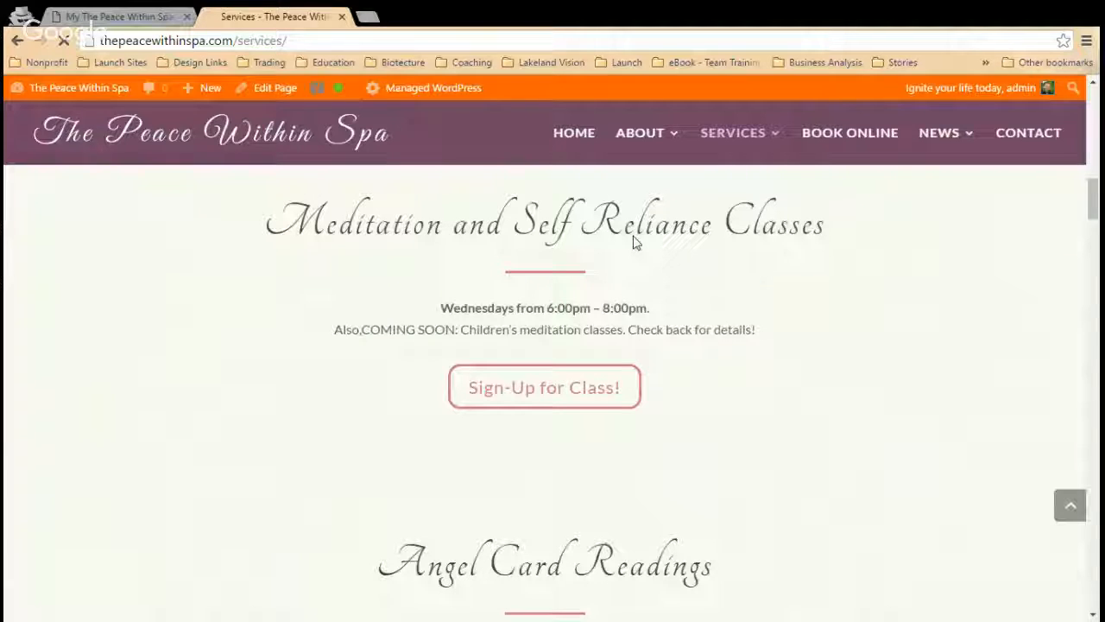
scroll(634, 243, "down", 10)
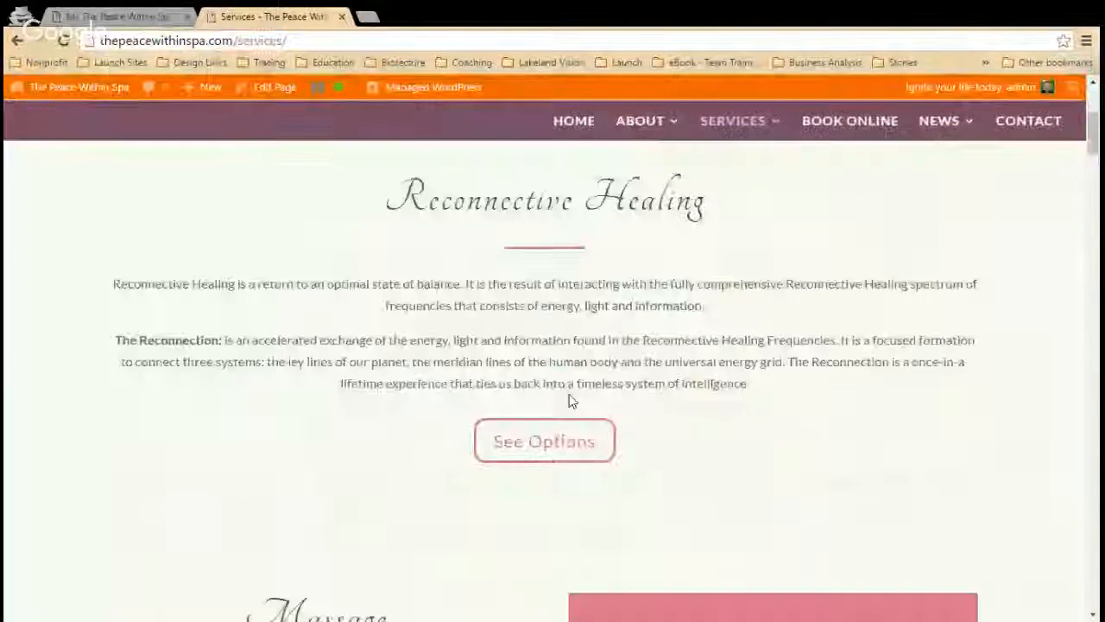
left_click_drag(379, 171, 620, 341)
left_click(672, 420)
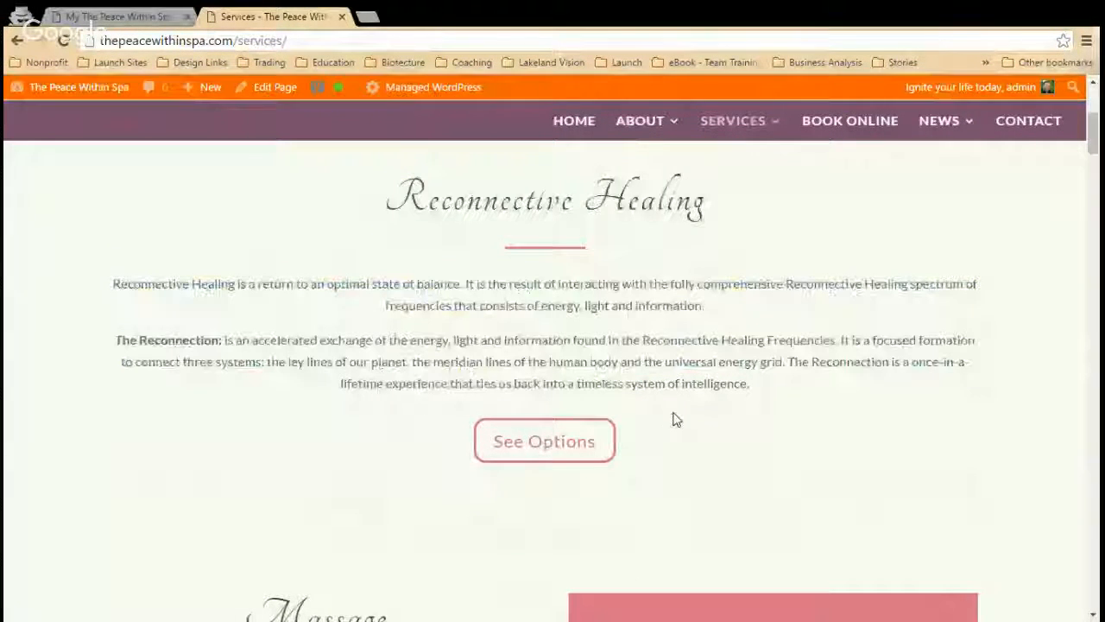
Step: Review the remaining service sections on the live page, from Massage through Himalayan Salt Lamps to the late-arrival notice
scroll(673, 419, "down", 4)
scroll(409, 316, "down", 5)
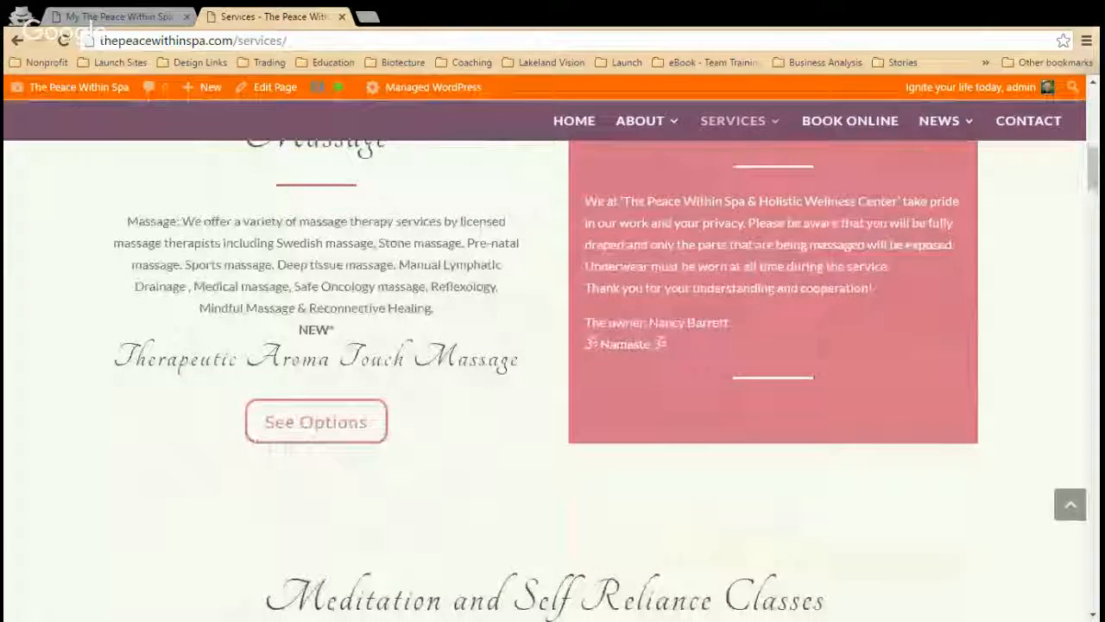
scroll(324, 250, "down", 4)
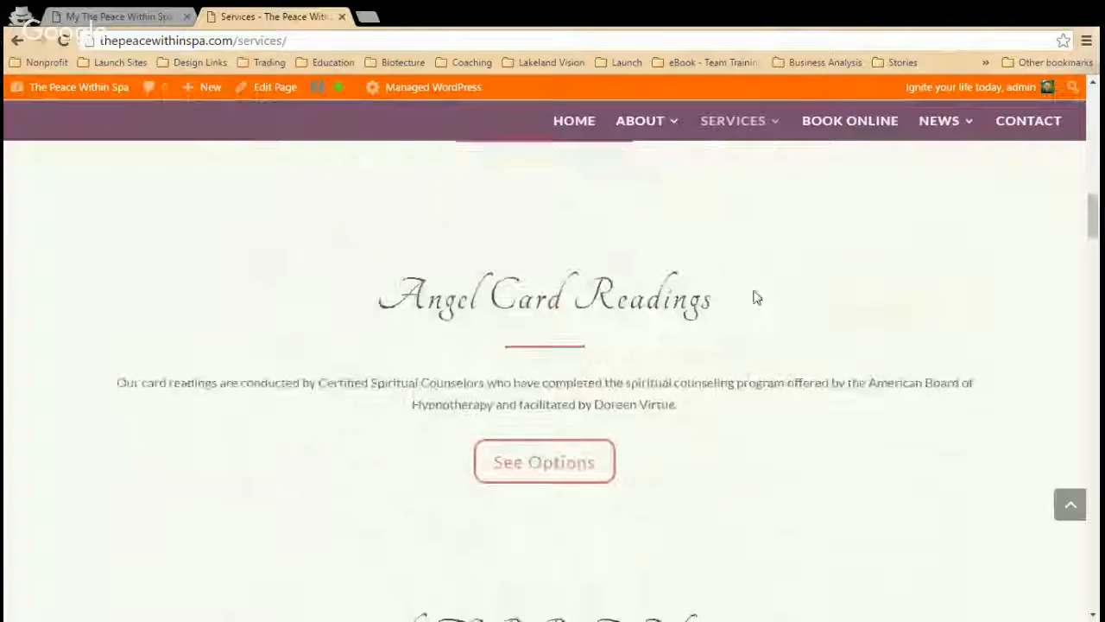
scroll(678, 288, "down", 3)
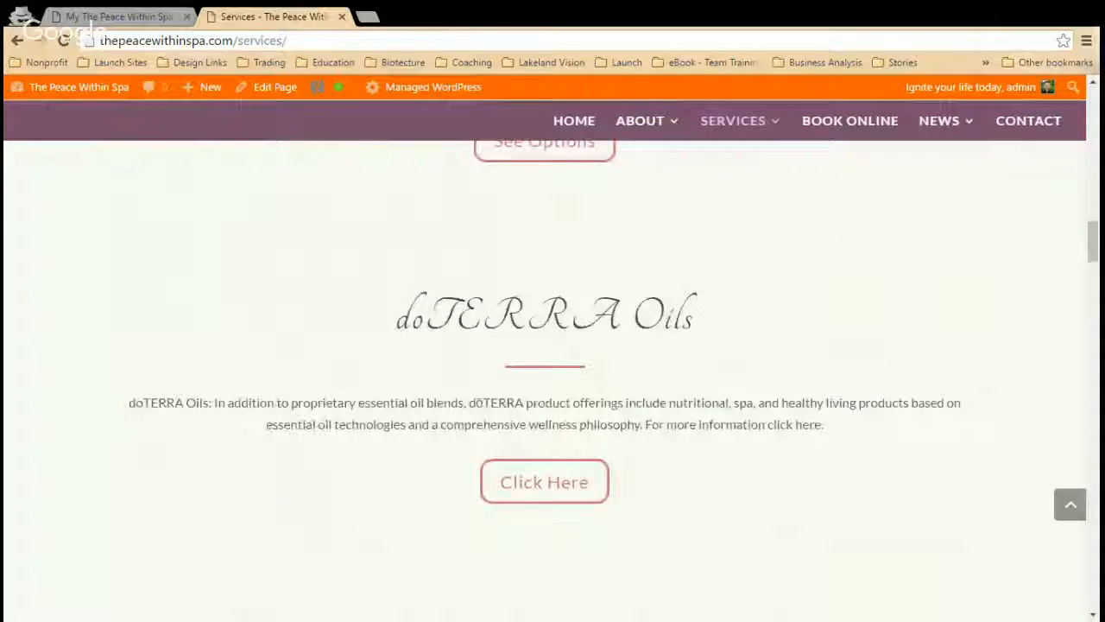
scroll(635, 326, "down", 8)
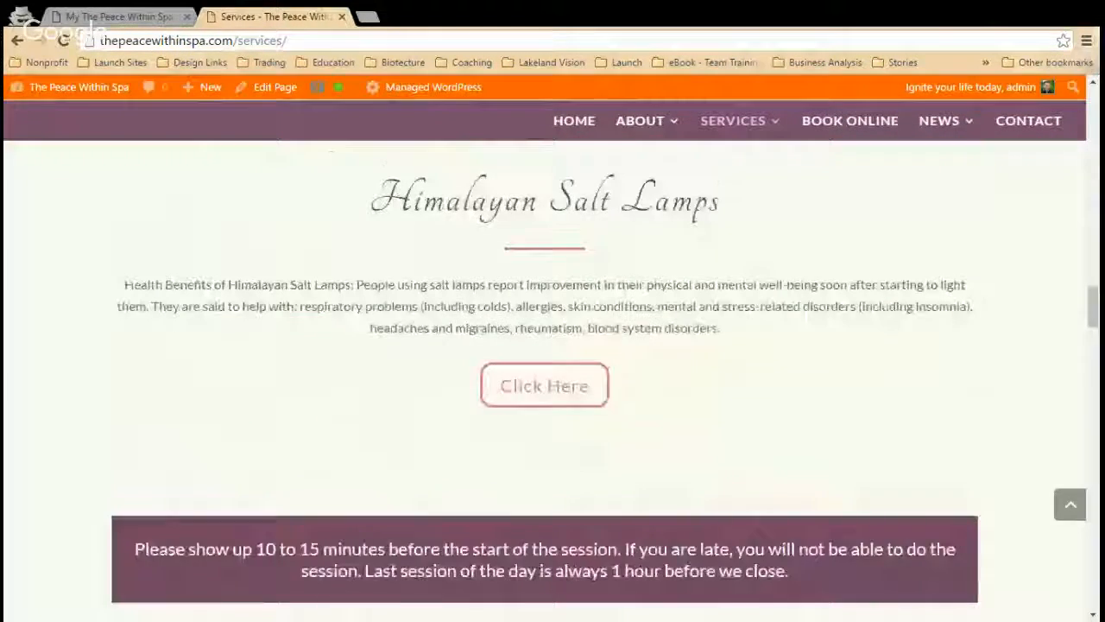
scroll(459, 343, "down", 6)
scroll(459, 342, "up", 4)
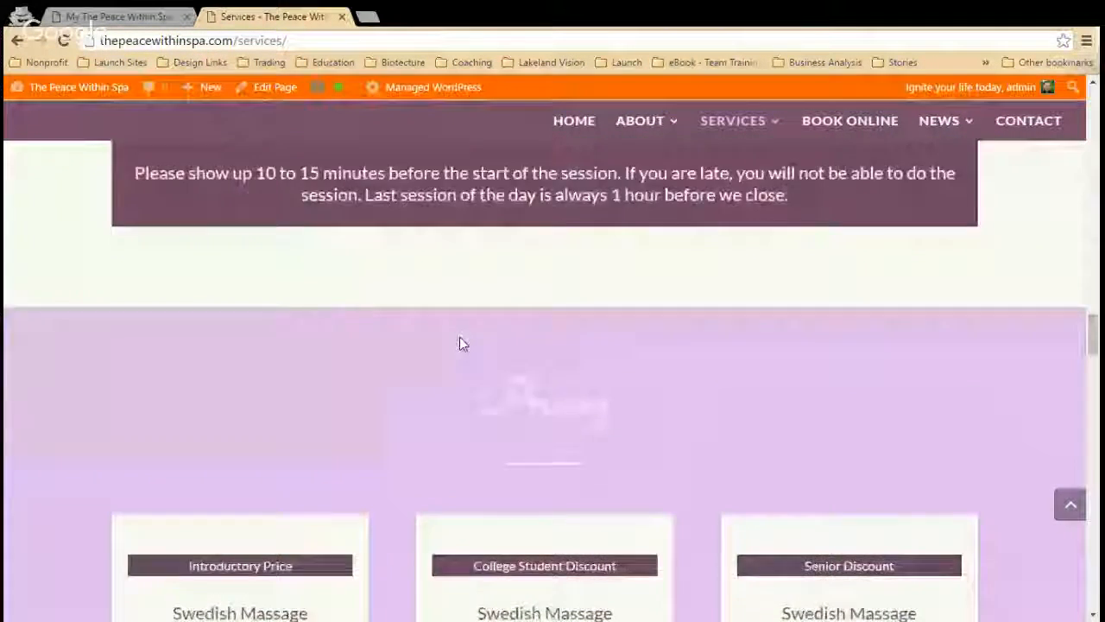
Step: Review the pricing cards on the live Services page, from the discount offers to Happy Hour Acupuncture
scroll(459, 343, "down", 5)
scroll(407, 302, "down", 4)
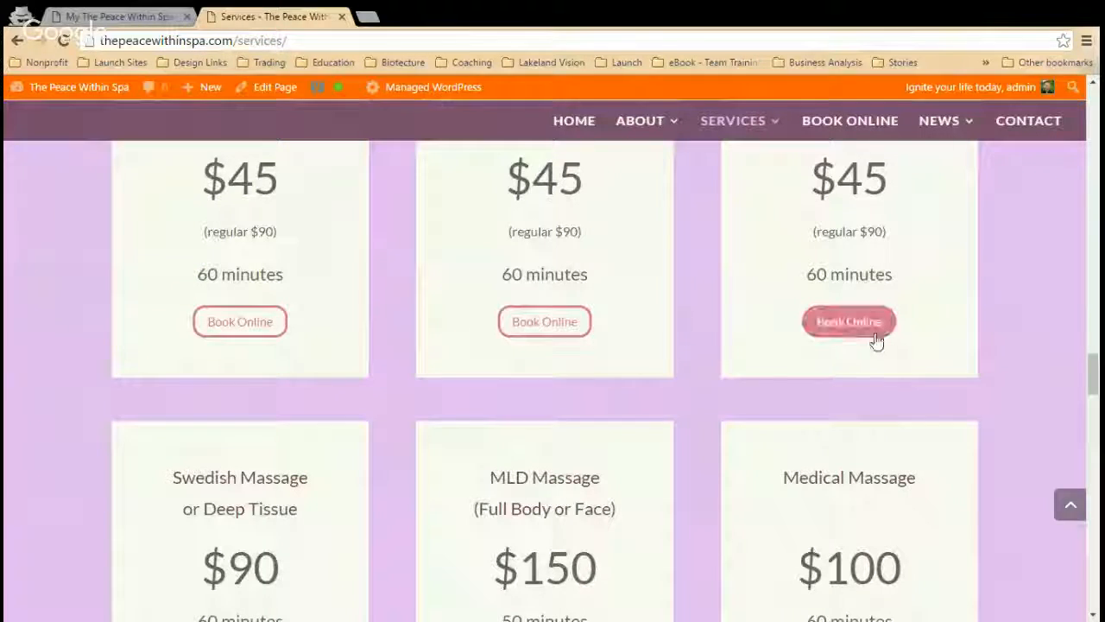
scroll(673, 393, "down", 3)
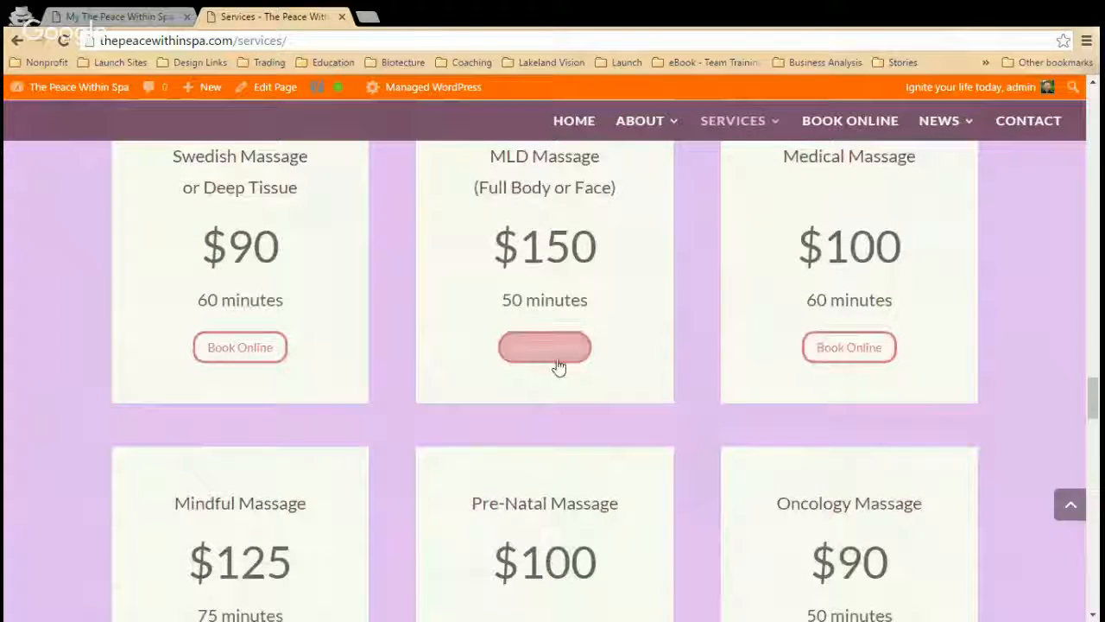
scroll(377, 395, "down", 3)
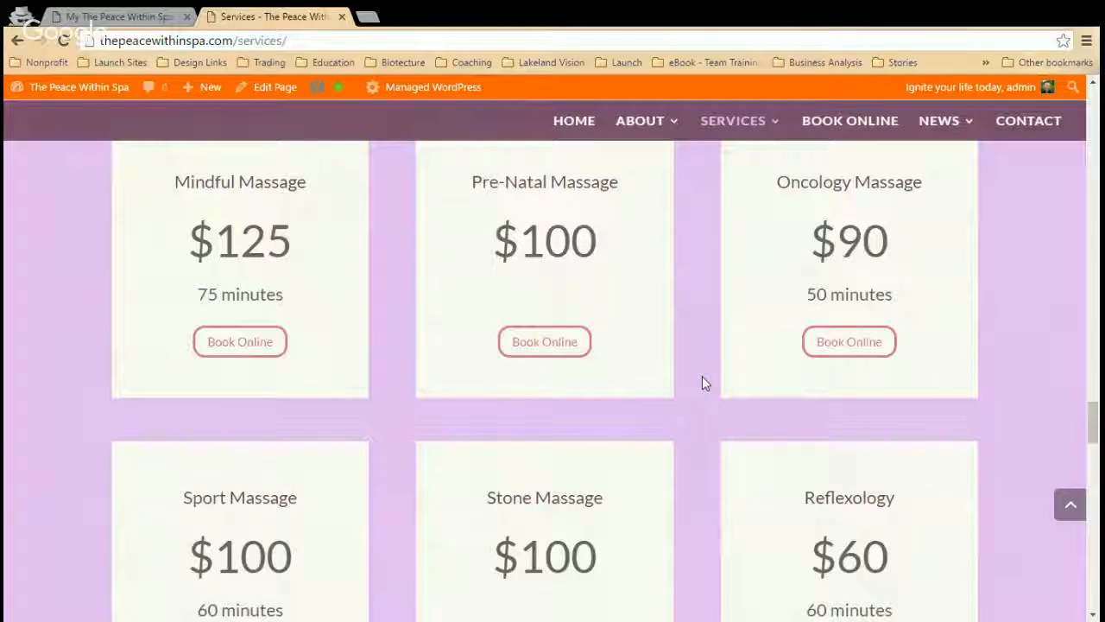
scroll(703, 382, "down", 3)
scroll(702, 383, "down", 5)
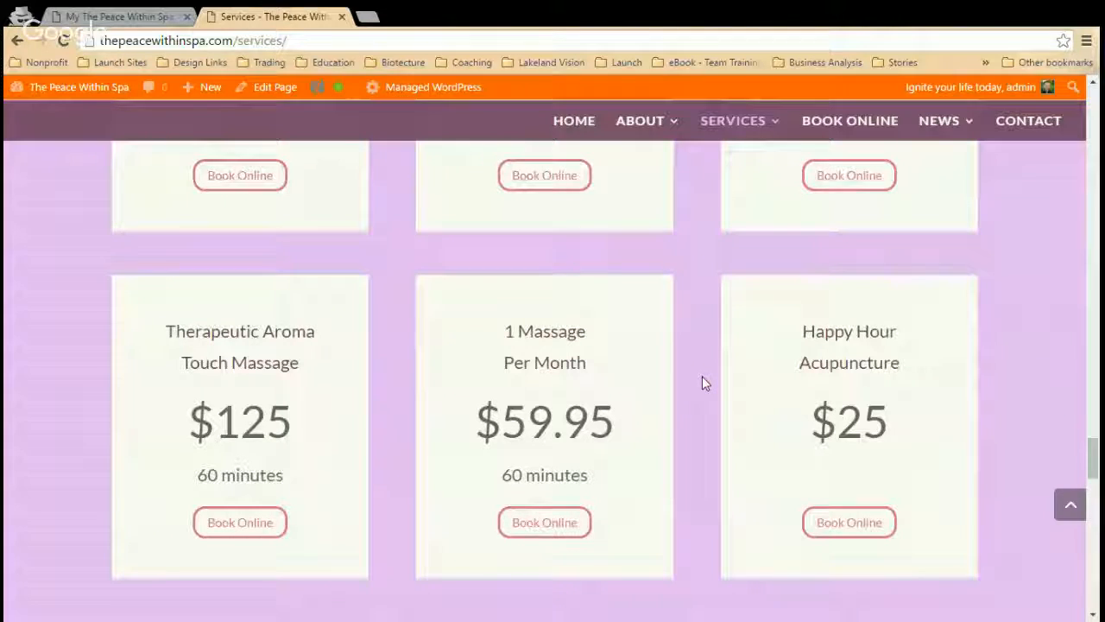
Step: Examine the Happy Hour Acupuncture pricing card on the live Services page, highlighting its title and price
scroll(702, 378, "down", 3)
scroll(703, 382, "up", 2)
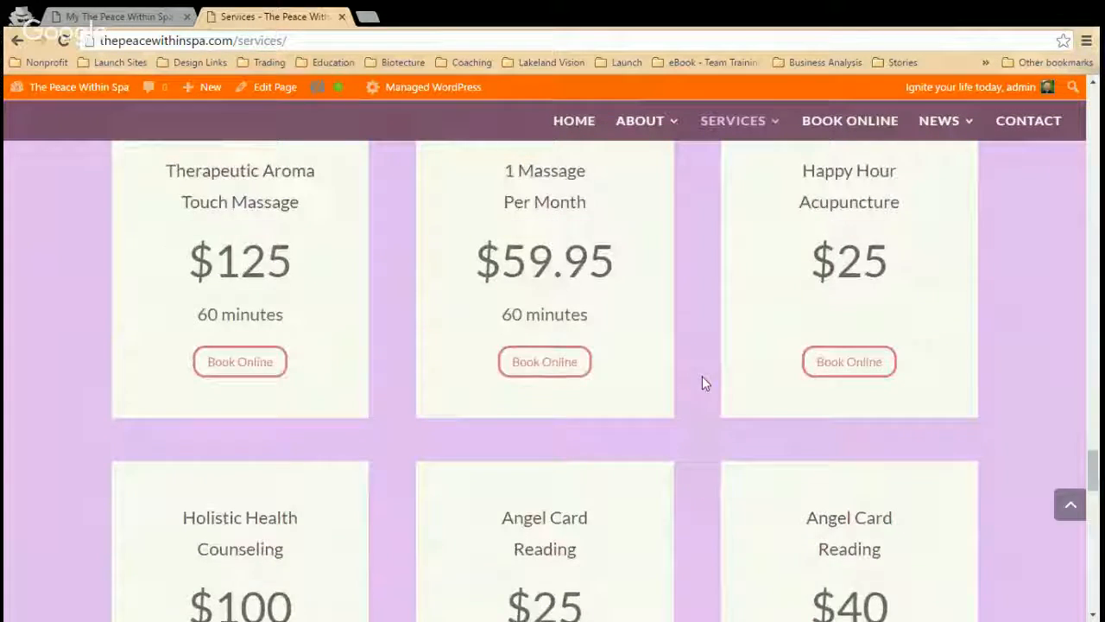
left_click_drag(907, 294, 839, 285)
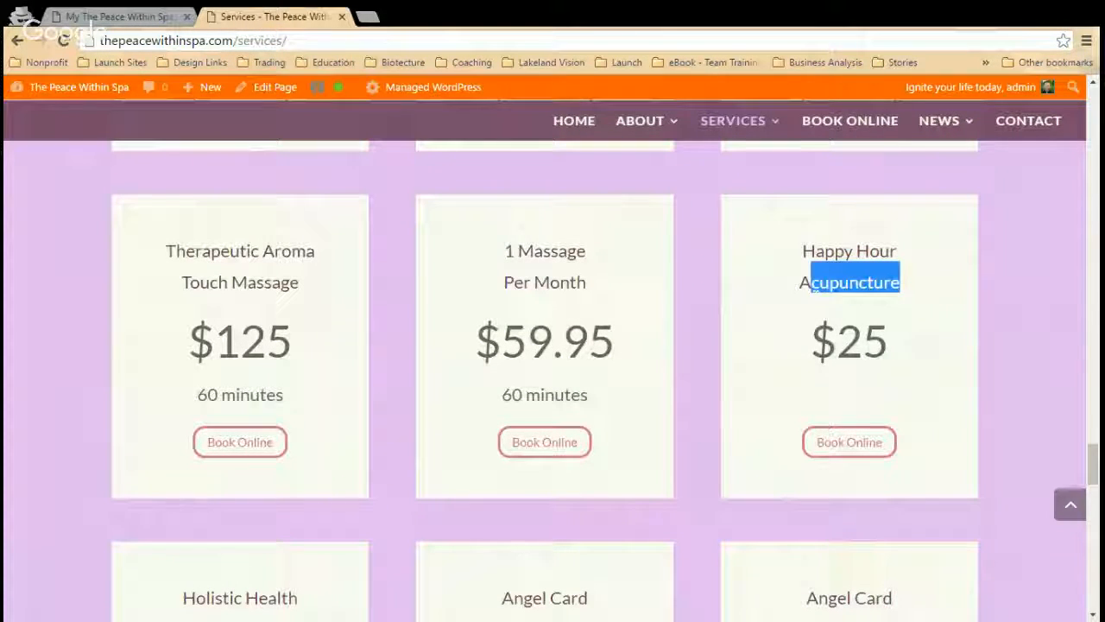
left_click(693, 375)
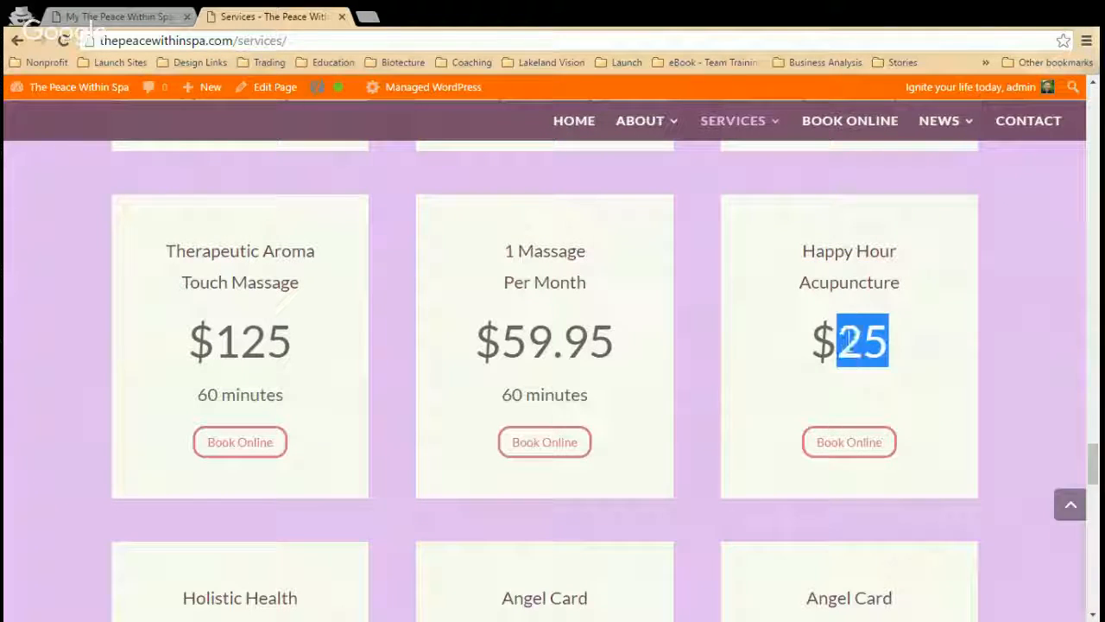
left_click(805, 251)
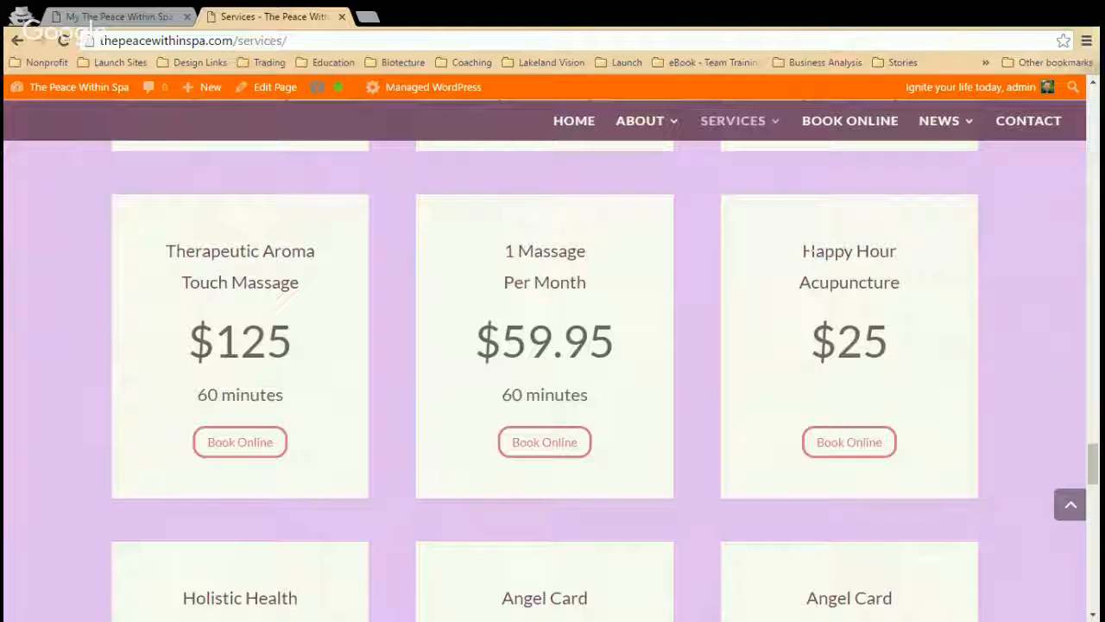
left_click(901, 290)
Step: Review the remaining live pricing cards, from Holistic Health Counseling through Reconnective Healing to the discount notice
scroll(713, 316, "down", 6)
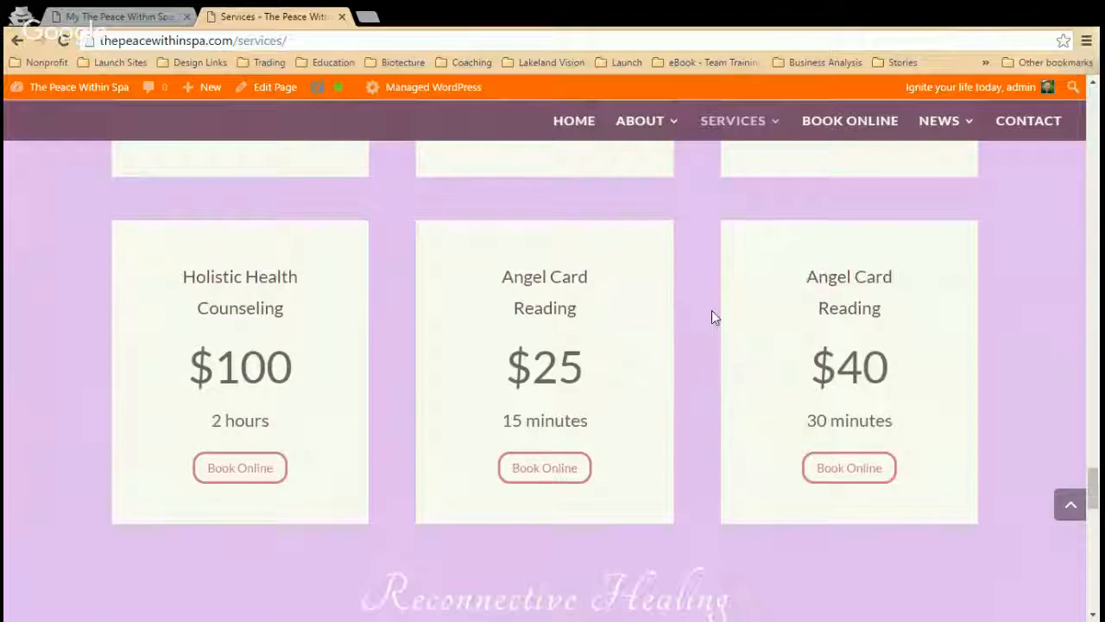
scroll(713, 316, "down", 2)
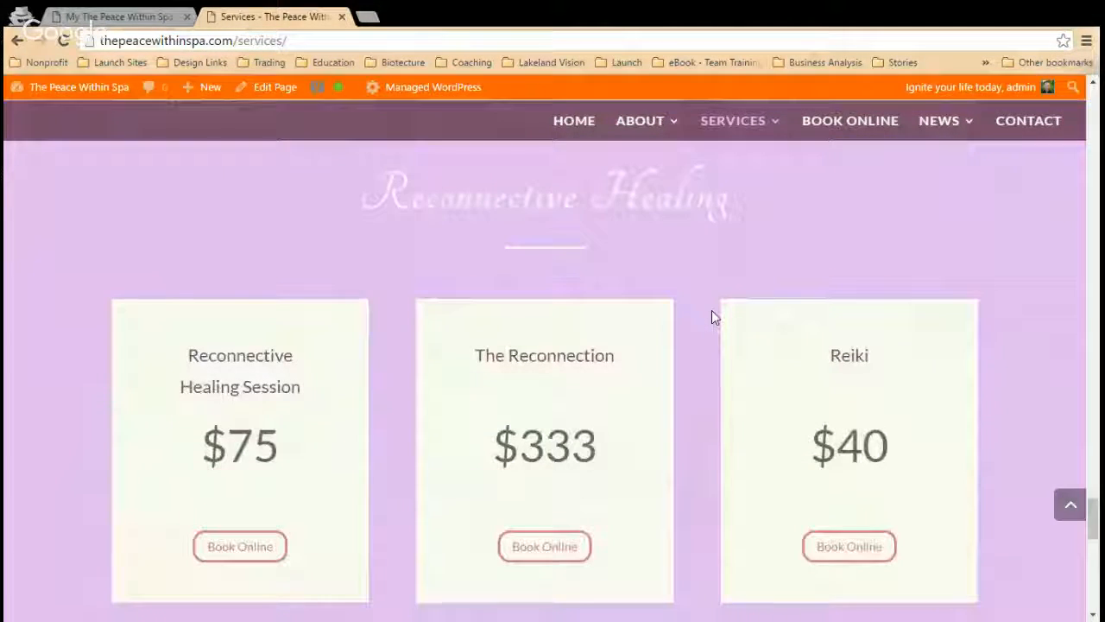
scroll(713, 315, "down", 2)
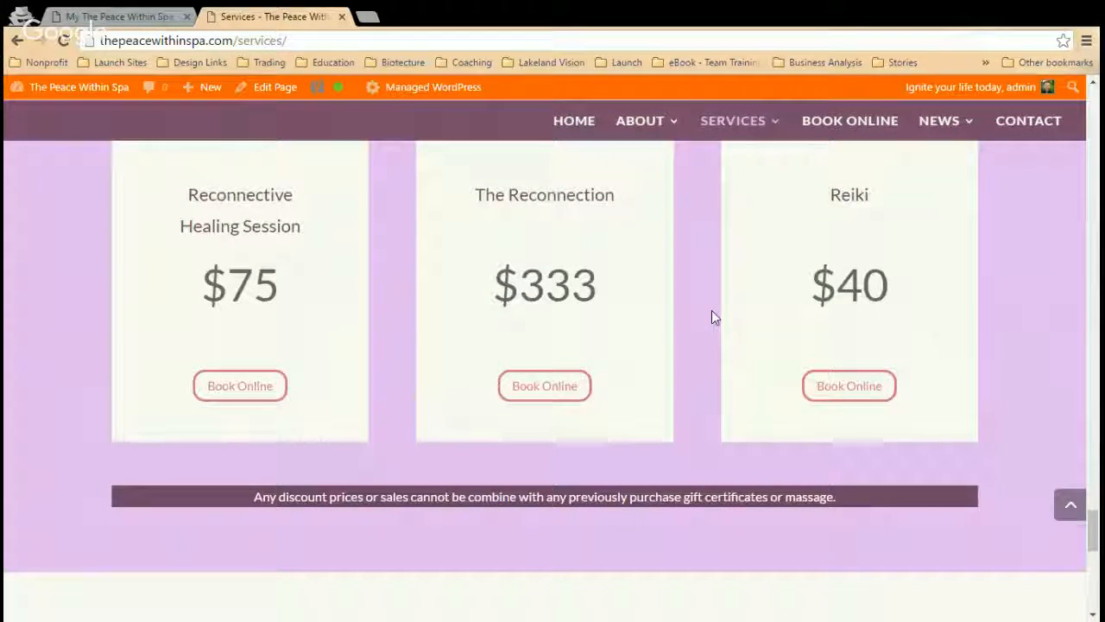
scroll(712, 316, "up", 6)
scroll(712, 314, "up", 11)
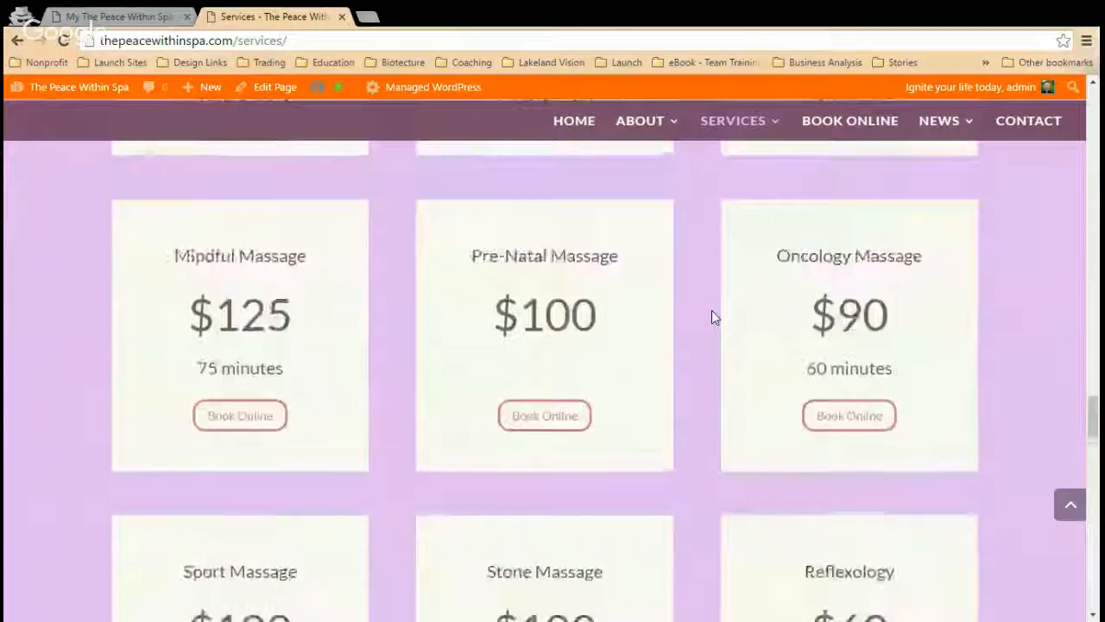
Step: Switch to the Services page editor and locate the pricing rows in the Divi Builder layout
left_click(164, 14)
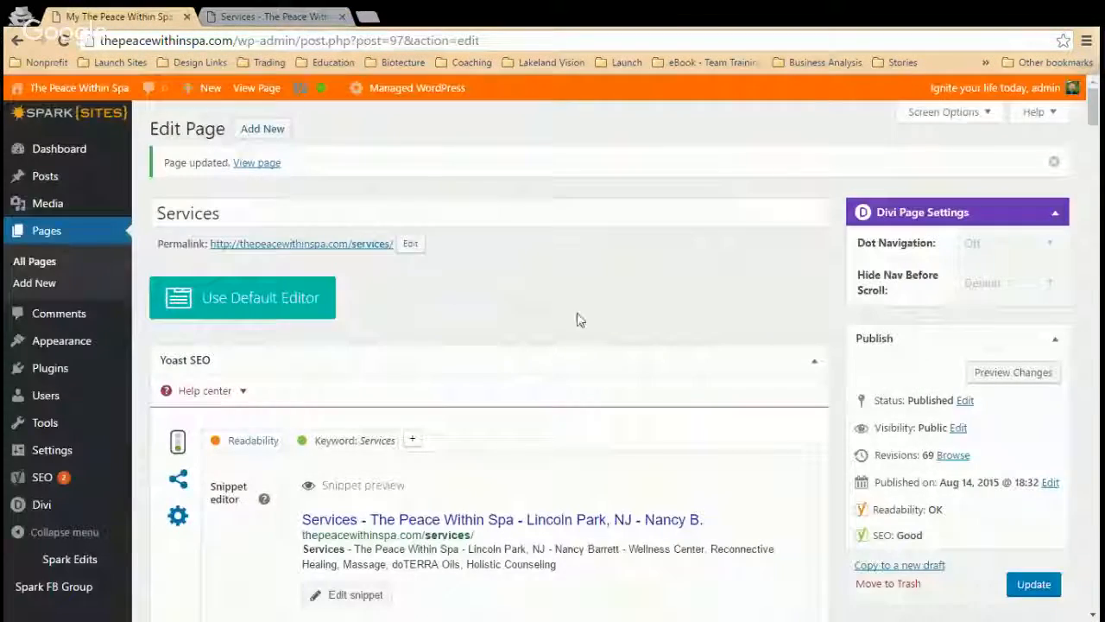
scroll(578, 318, "down", 8)
scroll(578, 319, "down", 12)
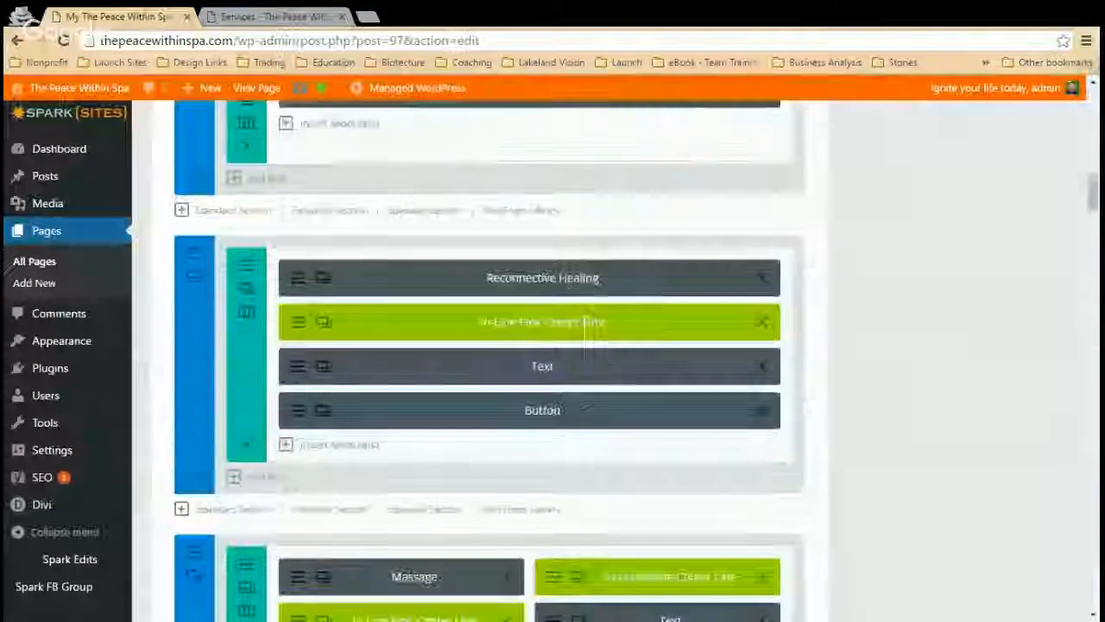
scroll(586, 320, "down", 5)
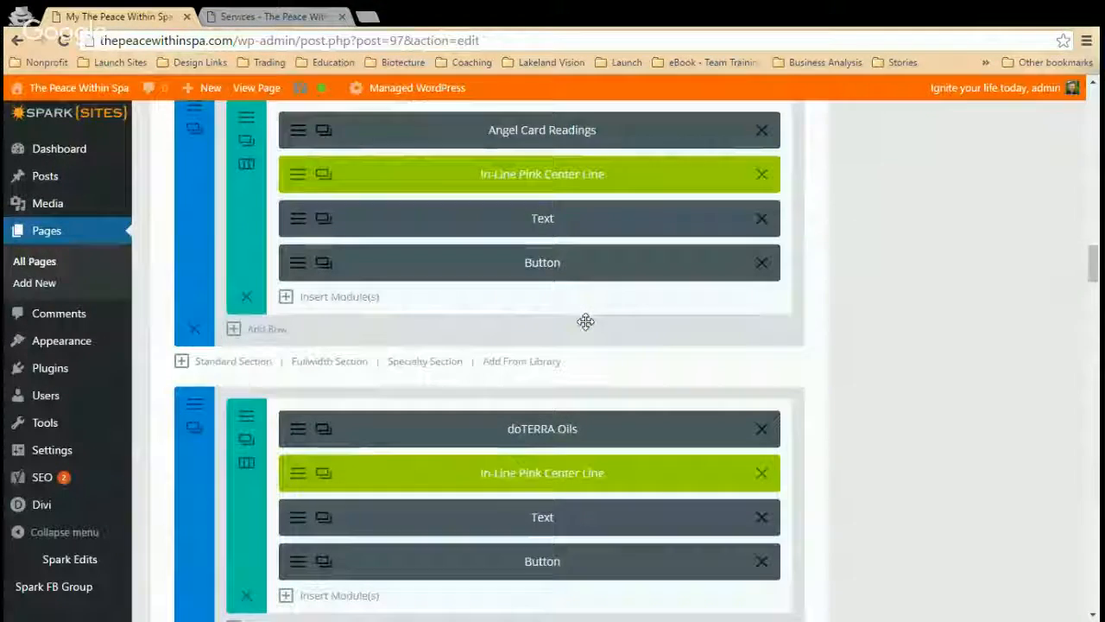
scroll(585, 322, "down", 10)
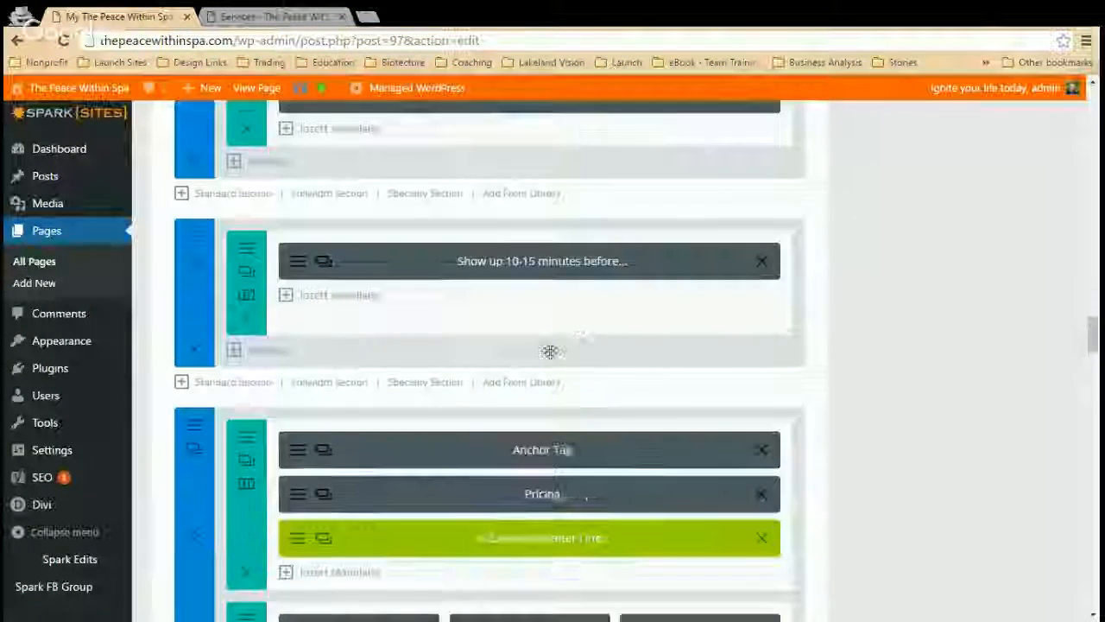
scroll(461, 388, "down", 5)
scroll(461, 389, "up", 2)
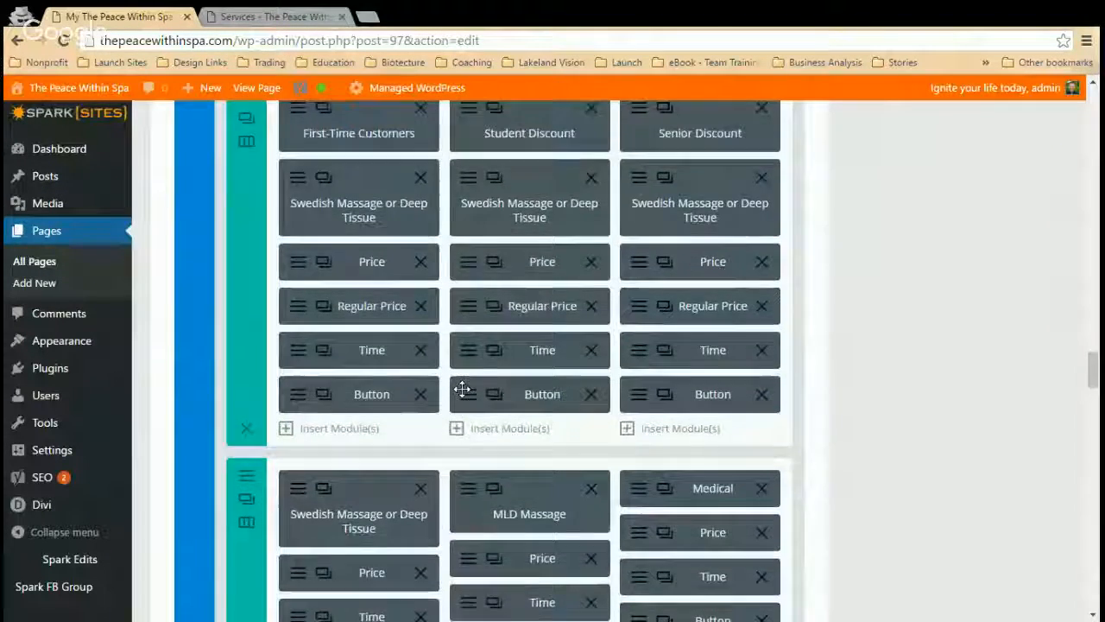
Step: Return to the live Services page and highlight the Pricing heading above the discount cards
left_click(316, 16)
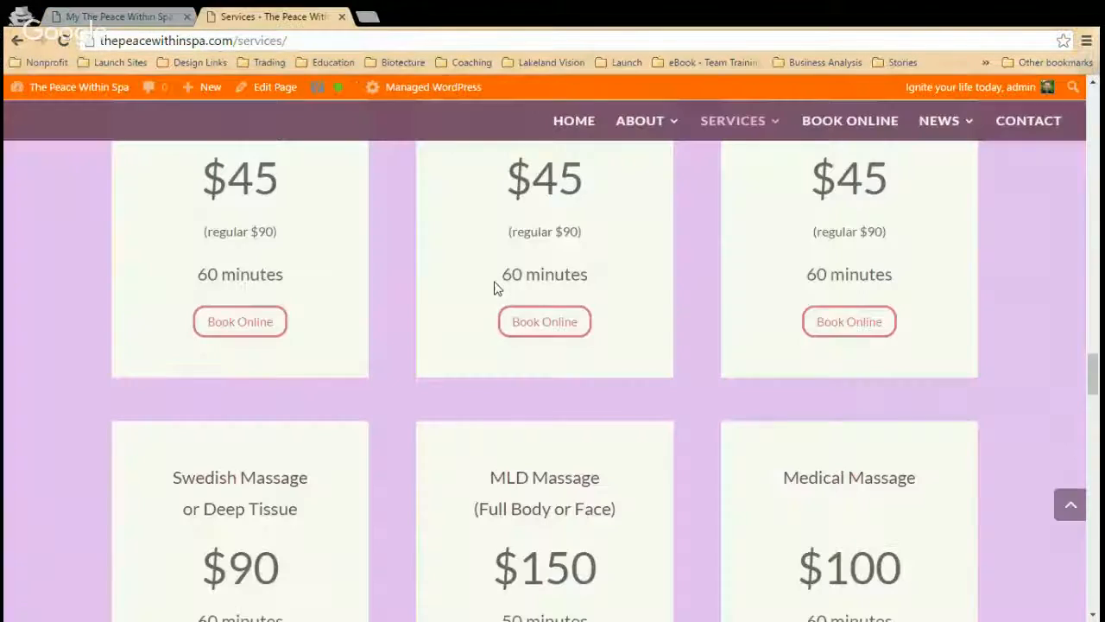
scroll(423, 386, "up", 5)
scroll(518, 311, "down", 4)
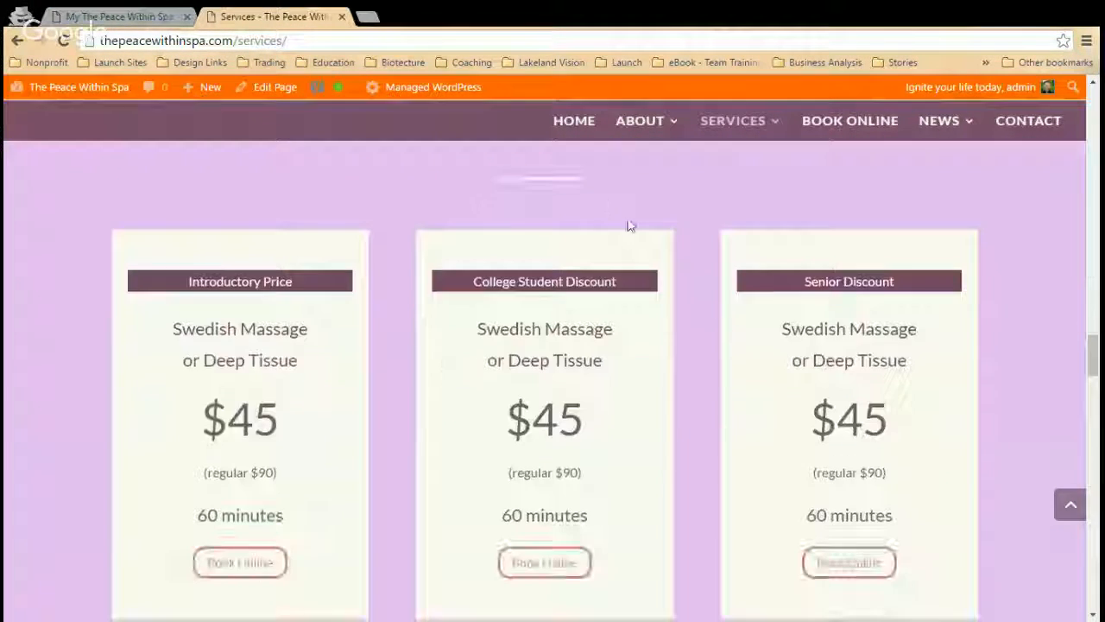
scroll(622, 228, "up", 2)
left_click_drag(577, 276, 480, 277)
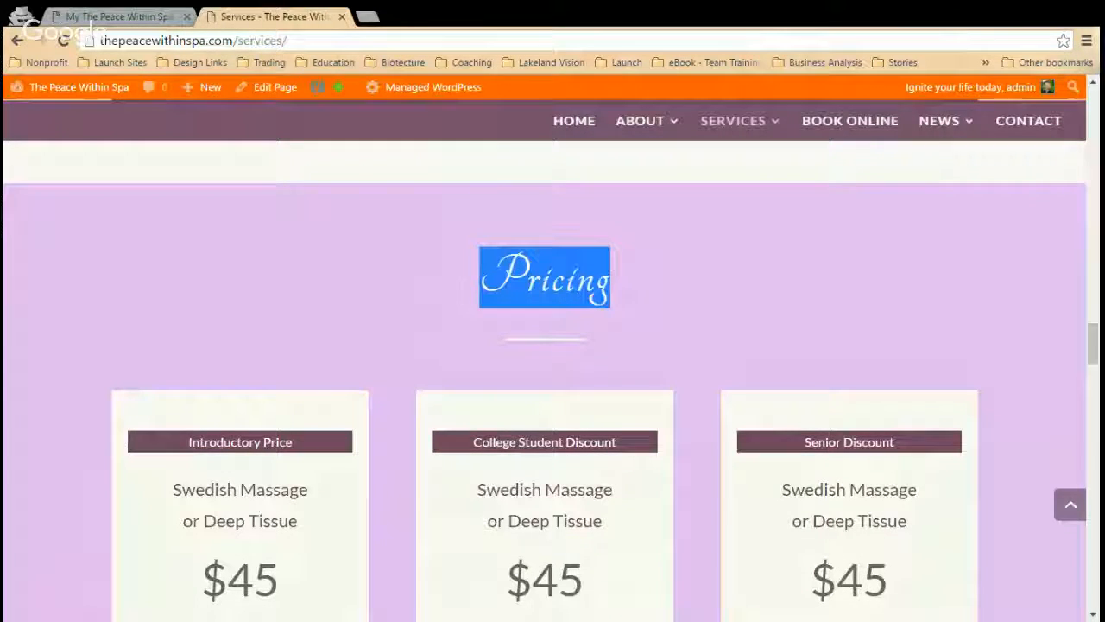
Step: Find the Pricing heading module and the discount row beneath it in the Divi Builder
left_click(74, 14)
scroll(461, 332, "down", 5)
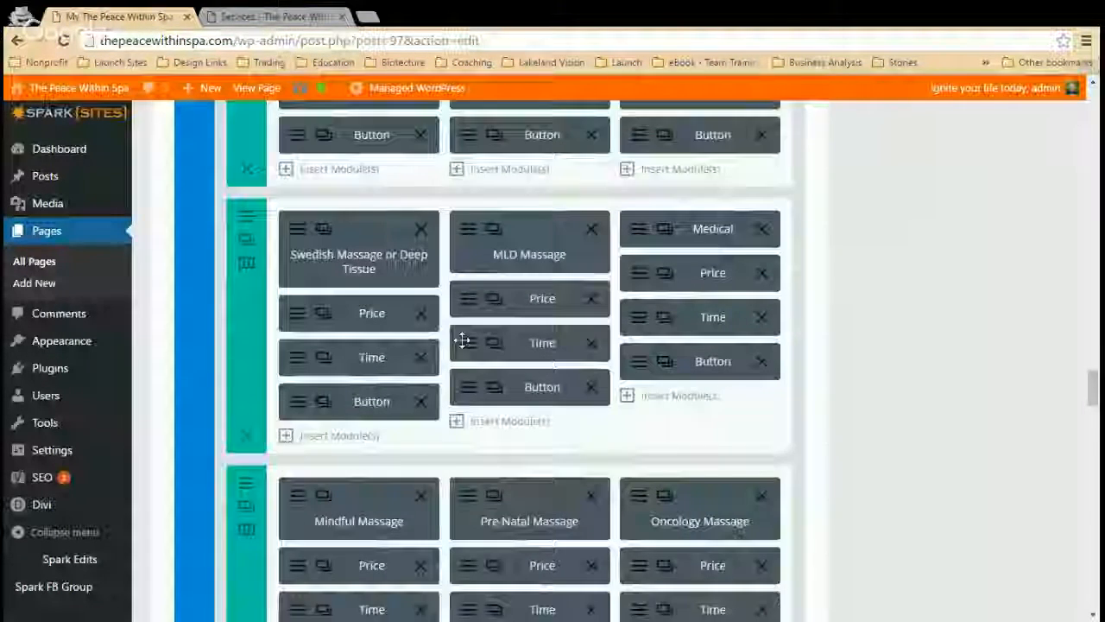
scroll(461, 340, "up", 8)
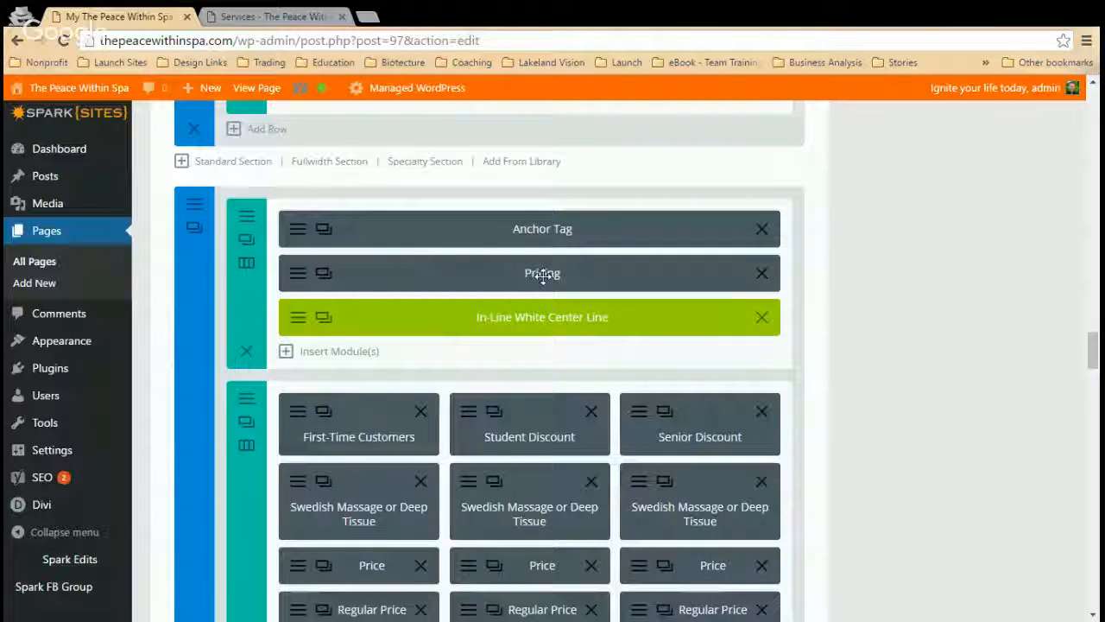
scroll(305, 424, "down", 1)
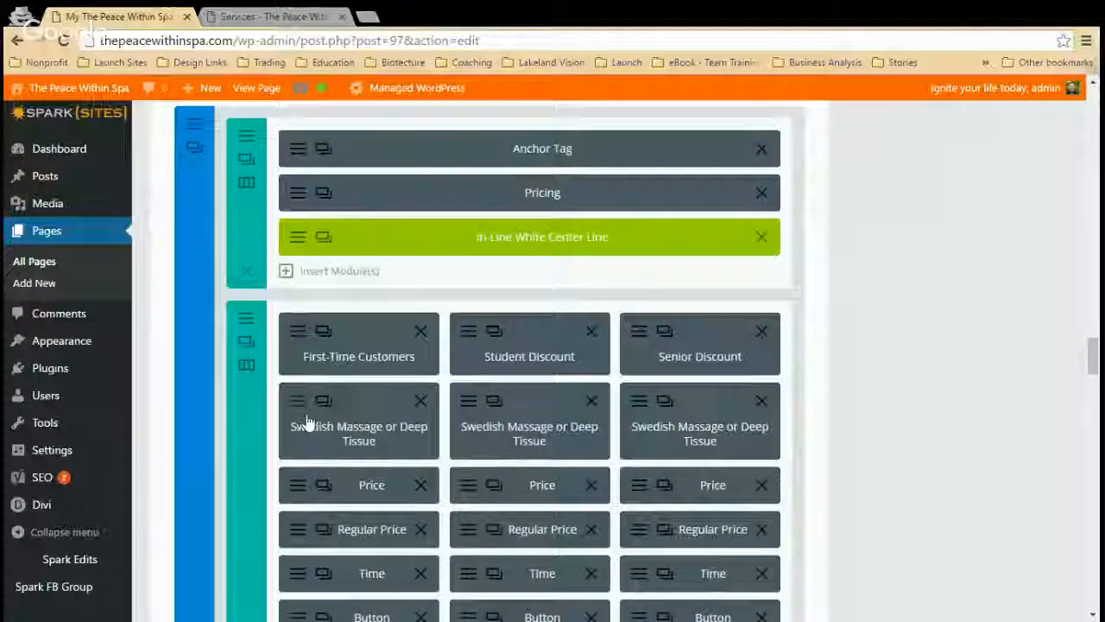
scroll(395, 304, "down", 1)
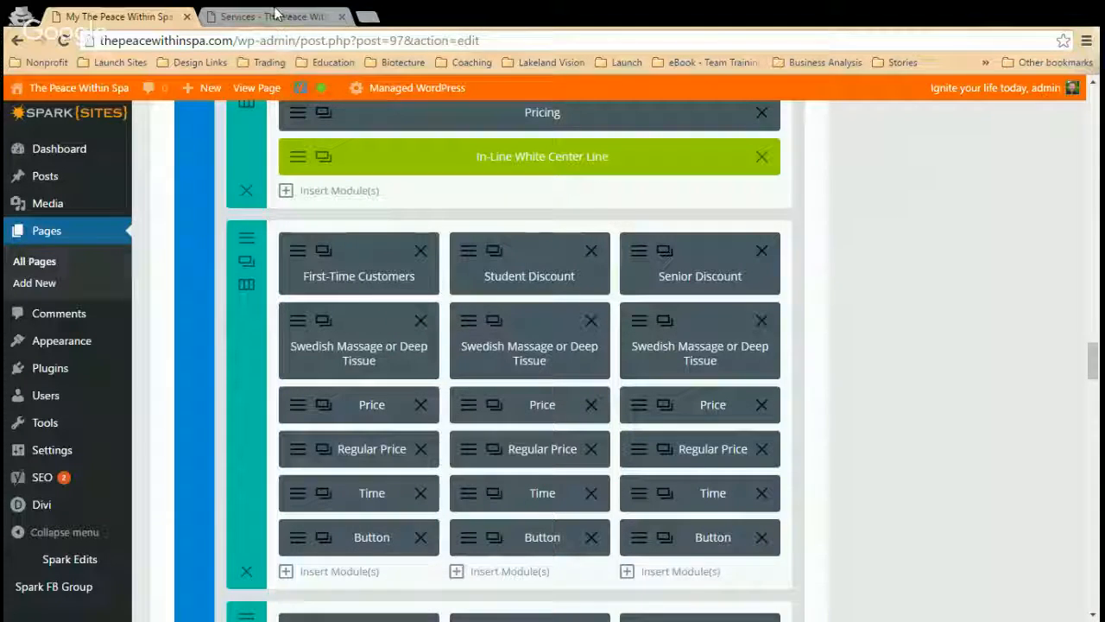
Step: Check the discount cards on the live page, then view the First-Time Customers text module's settings in the builder and close them unchanged
key("ctrl+Tab")
scroll(321, 342, "down", 2)
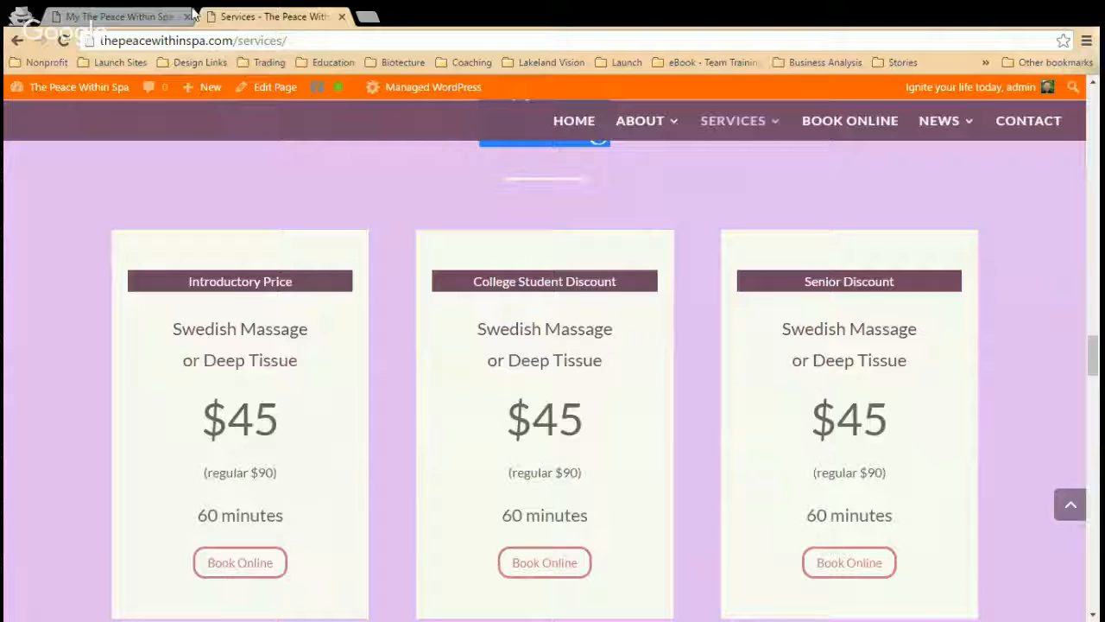
left_click(158, 16)
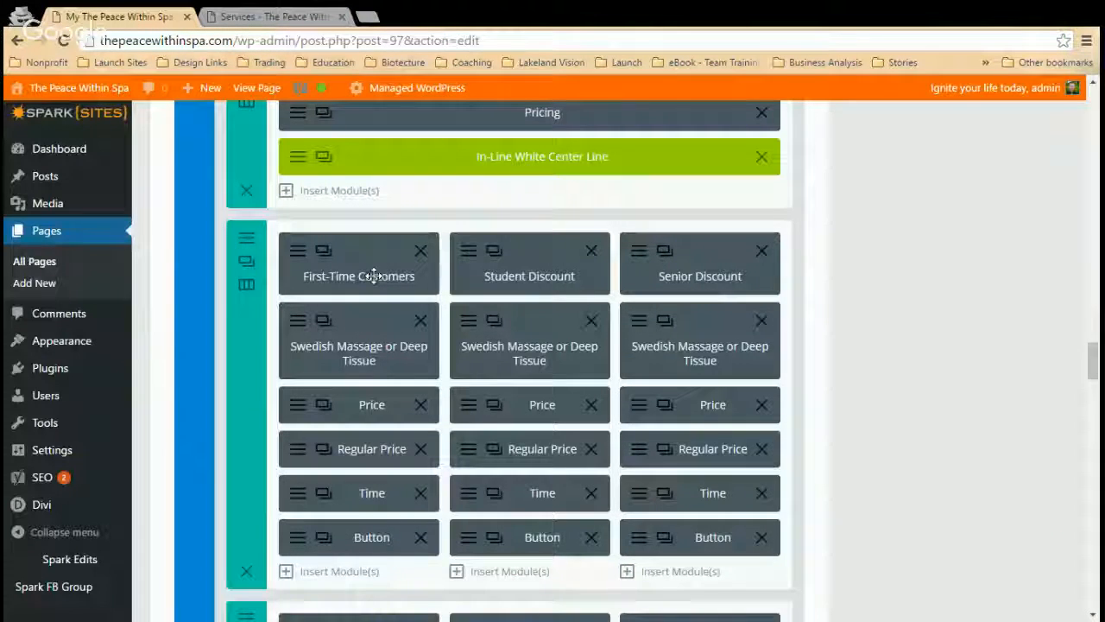
left_click(302, 251)
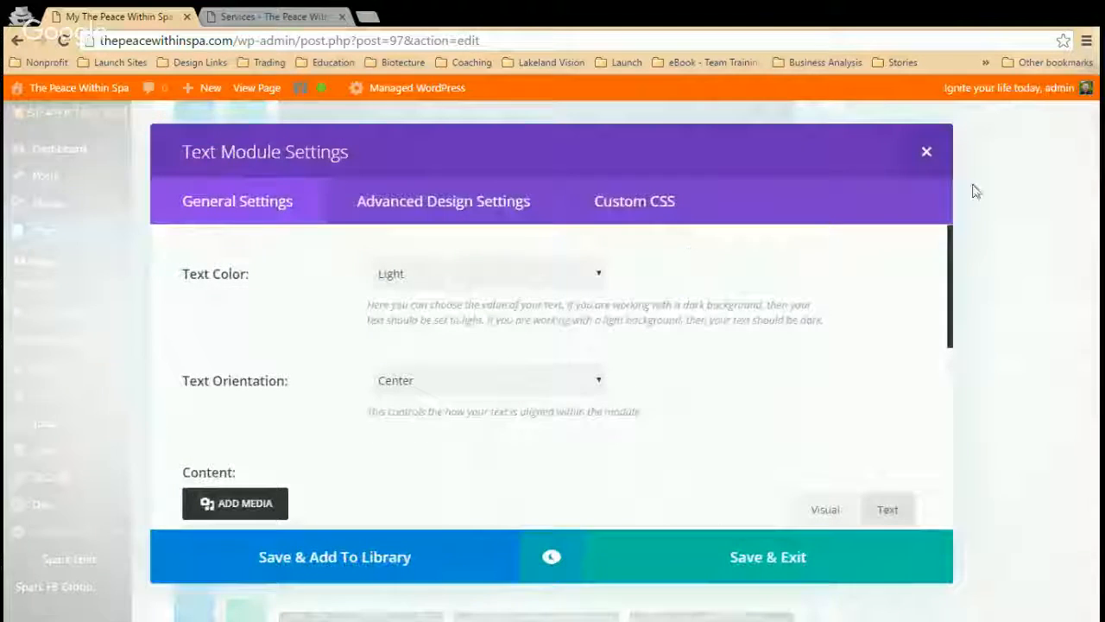
left_click(927, 153)
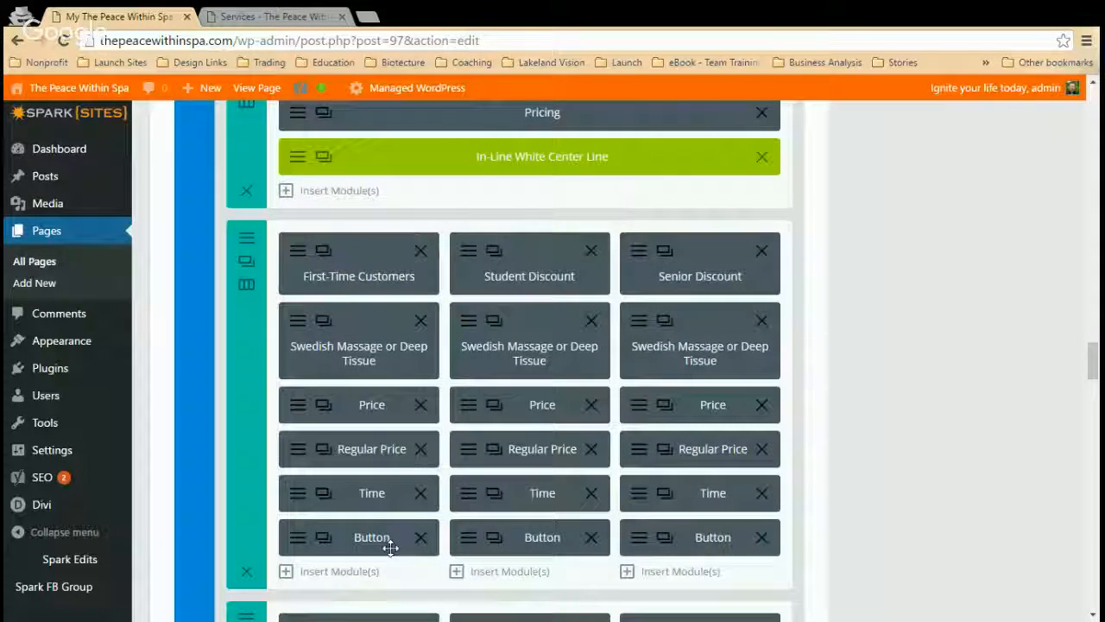
Step: Compare the Introductory Price card on the live page with its column of modules in the builder
left_click(240, 15)
scroll(350, 281, "down", 2)
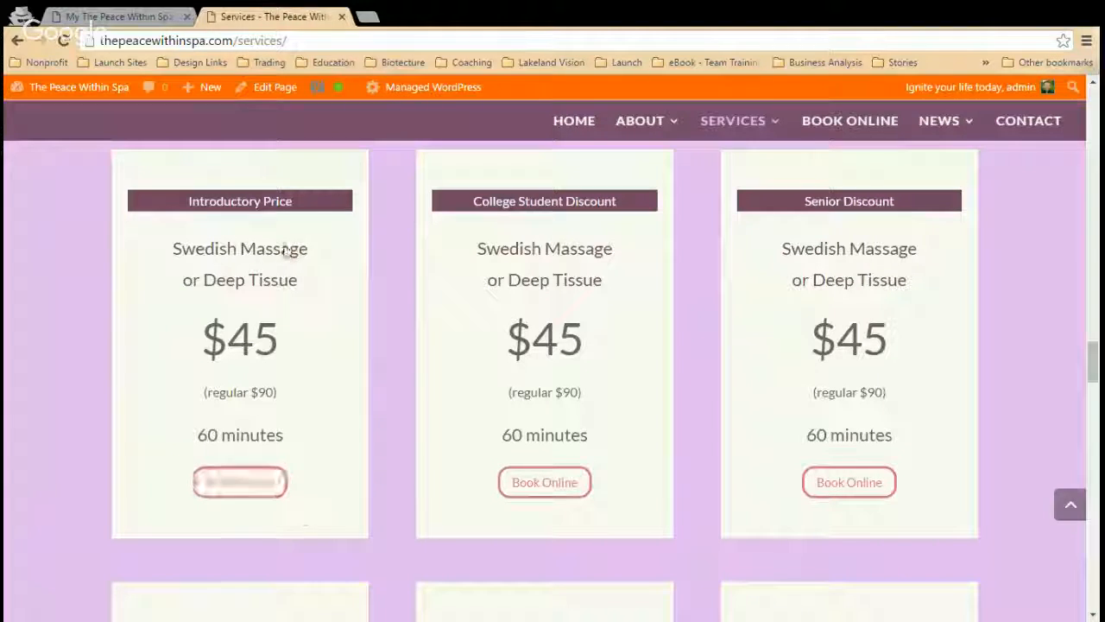
key("ctrl+shift+Tab")
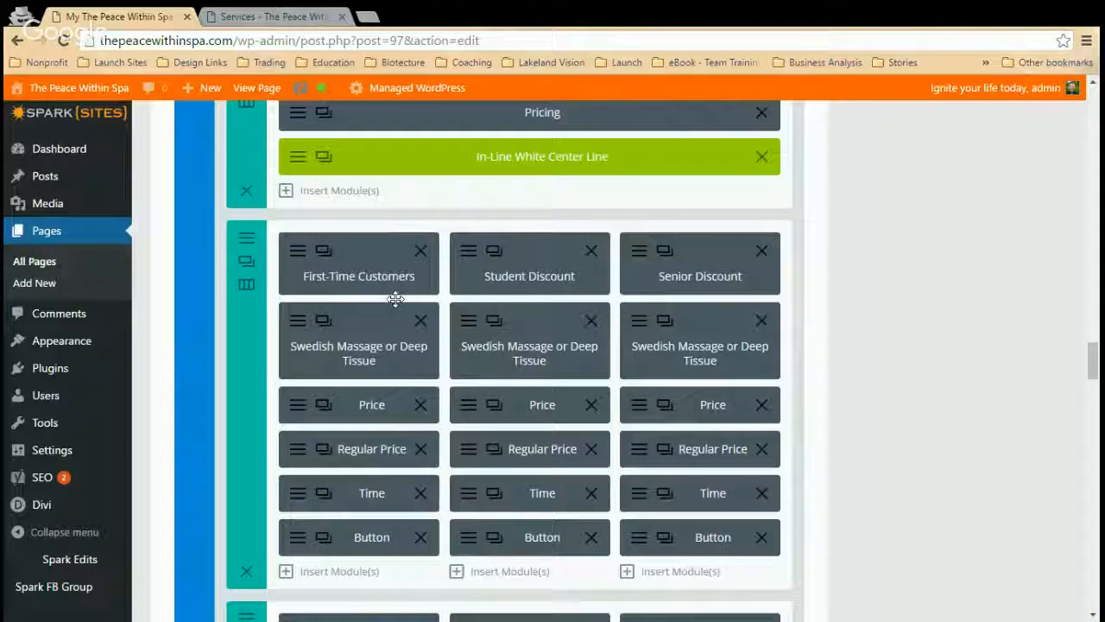
Step: Review the live page's rows of three pricing cards, from the discount offers through Sport Massage, Stone Massage and Reflexology
left_click(276, 17)
scroll(380, 326, "down", 4)
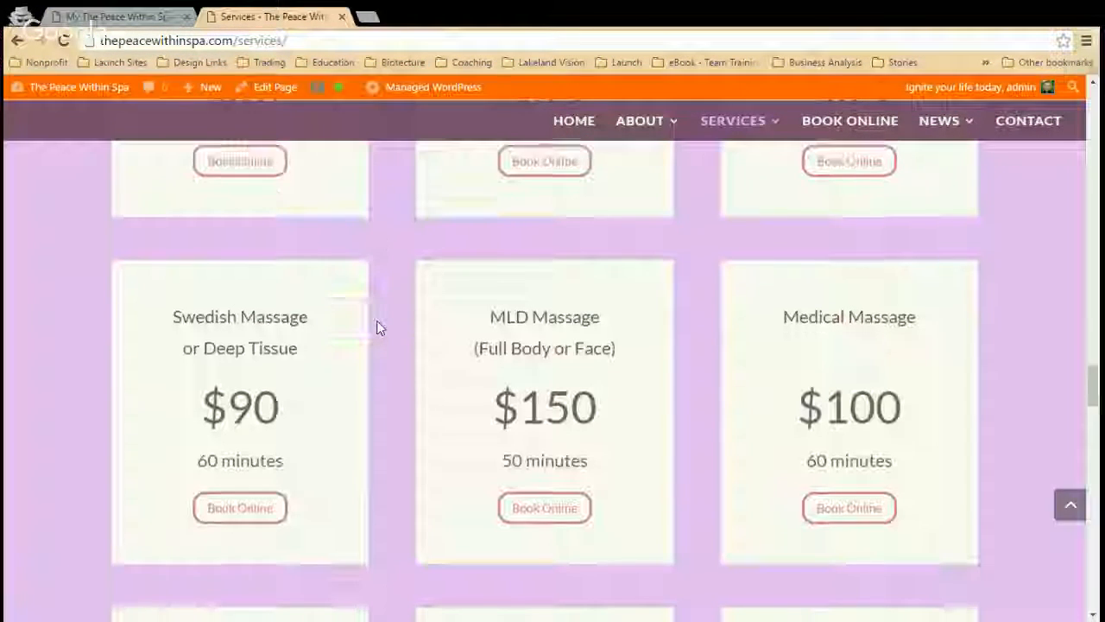
scroll(377, 326, "down", 1)
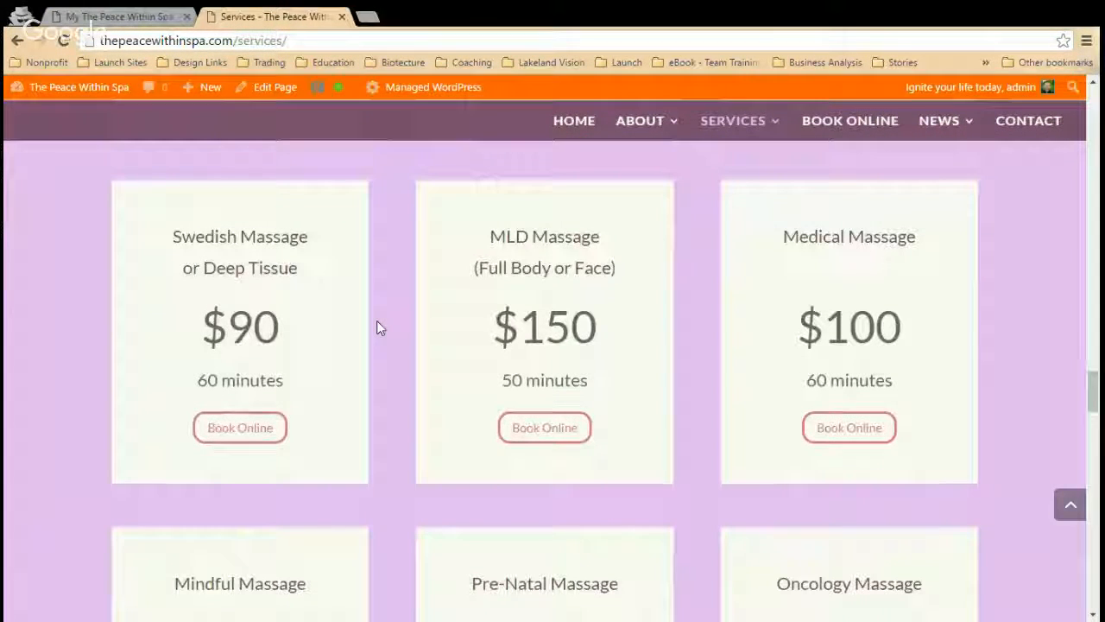
scroll(378, 326, "up", 3)
scroll(377, 326, "up", 2)
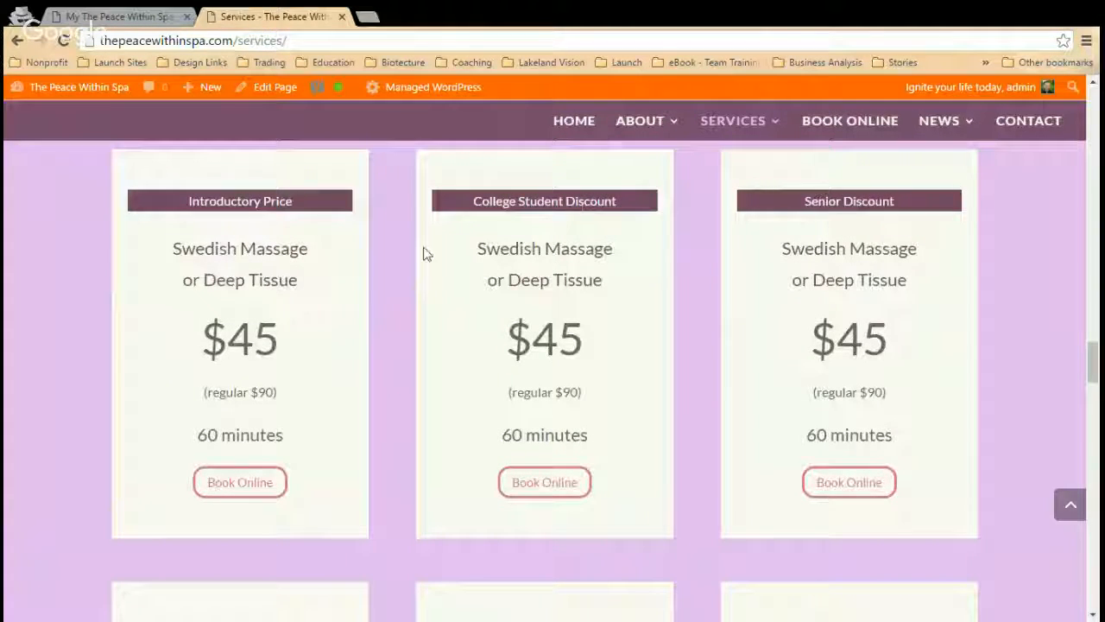
scroll(419, 294, "down", 6)
scroll(420, 297, "down", 5)
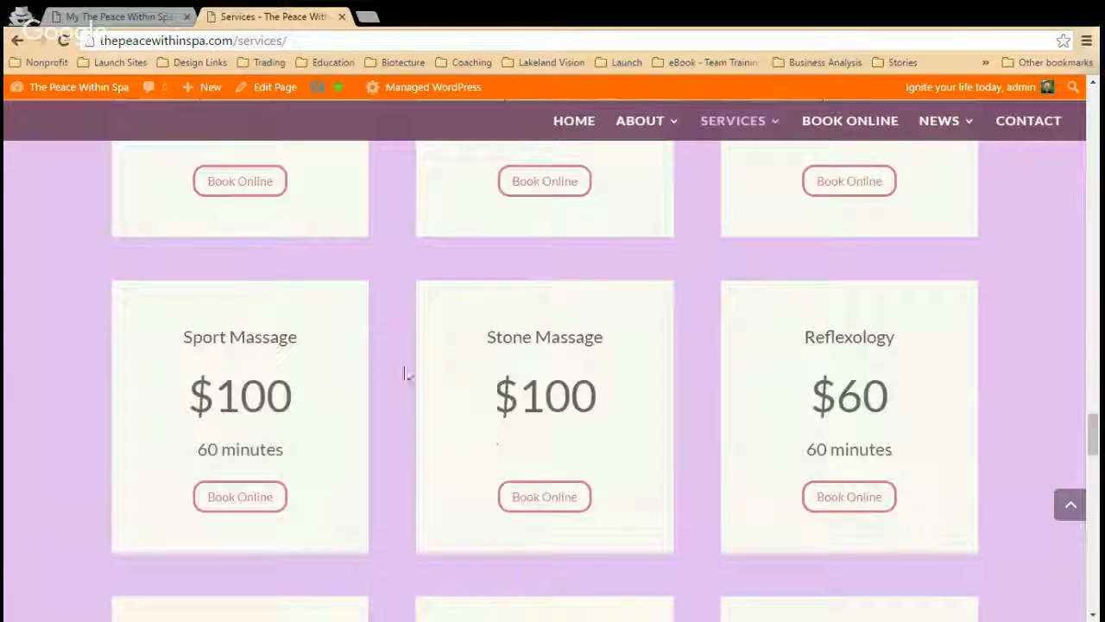
scroll(399, 367, "down", 3)
scroll(393, 372, "up", 12)
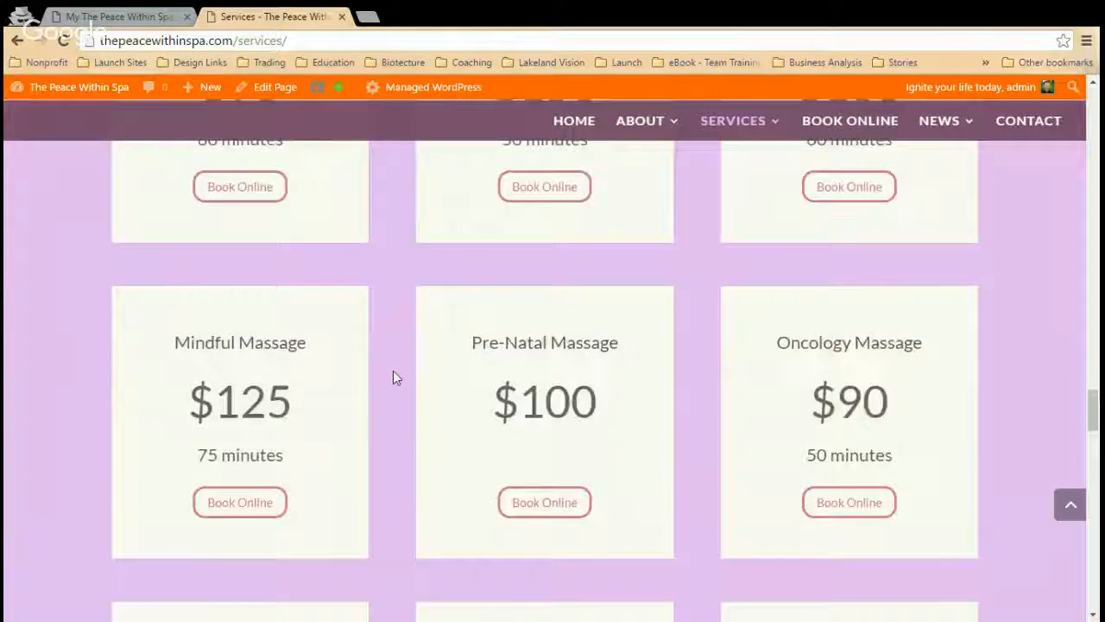
Step: Look through the matching three-column pricing rows in the Divi Builder down to the Happy Hour Acupuncture row
key("ctrl+shift+Tab")
scroll(361, 276, "down", 5)
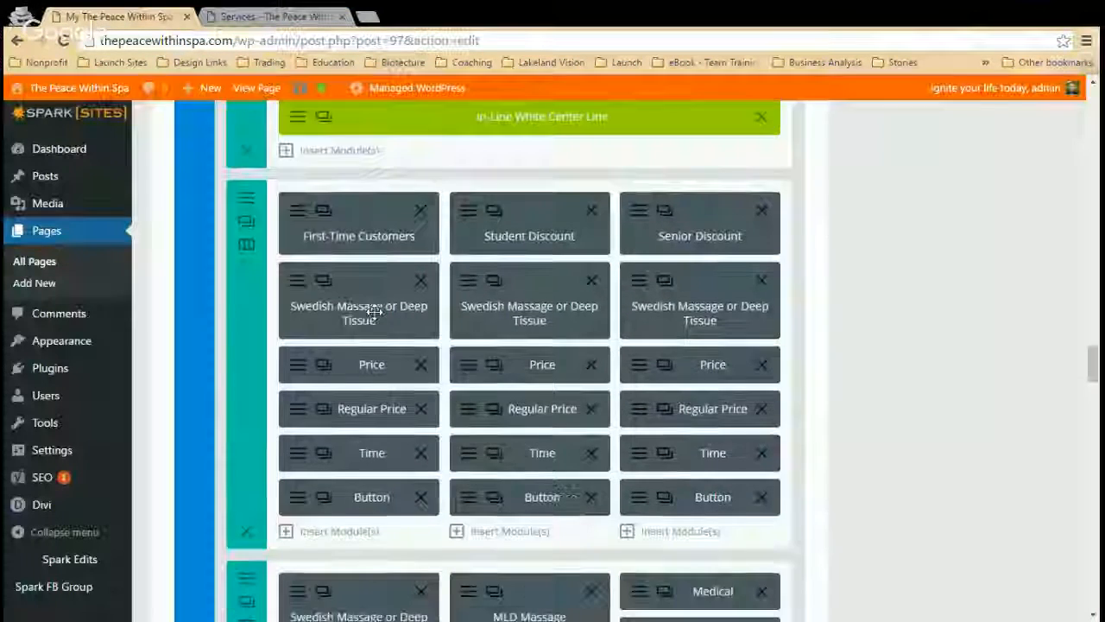
scroll(374, 310, "down", 1)
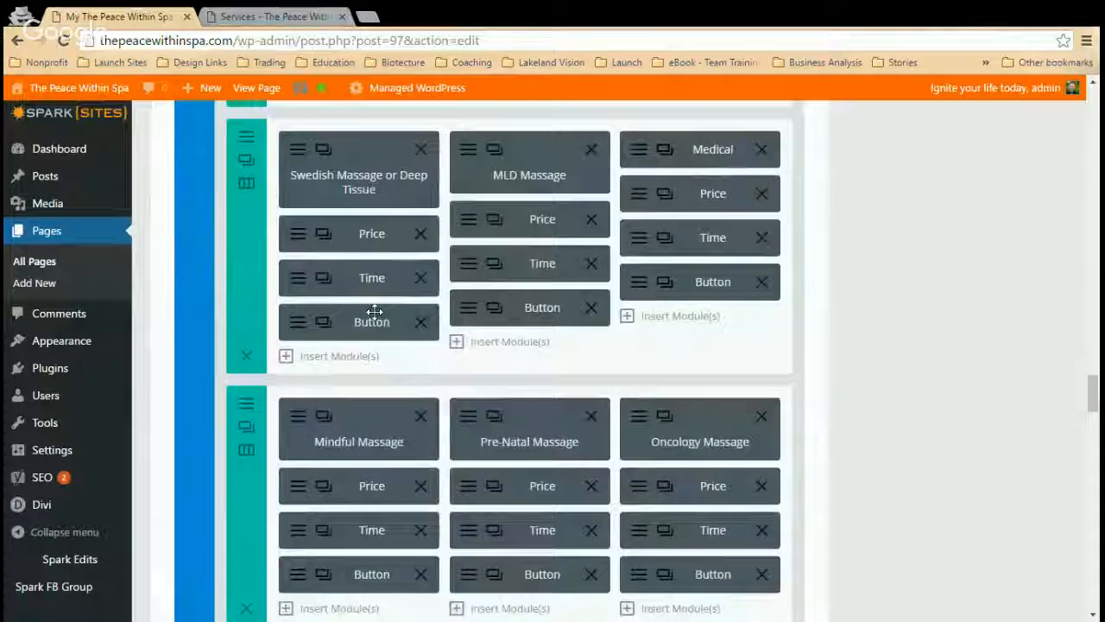
scroll(374, 310, "down", 13)
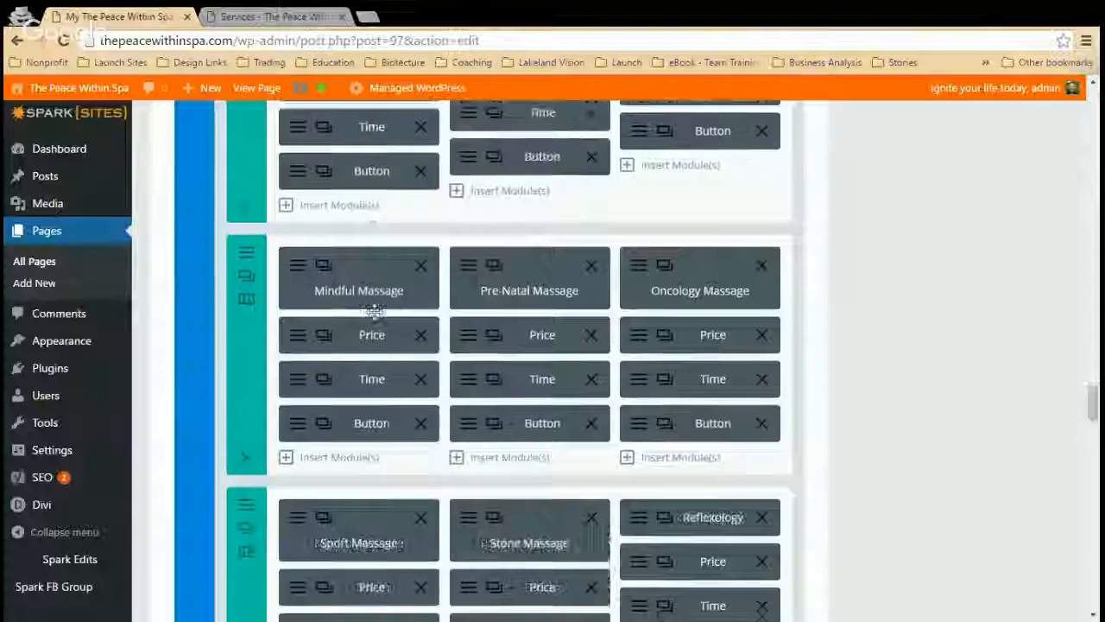
scroll(374, 310, "up", 4)
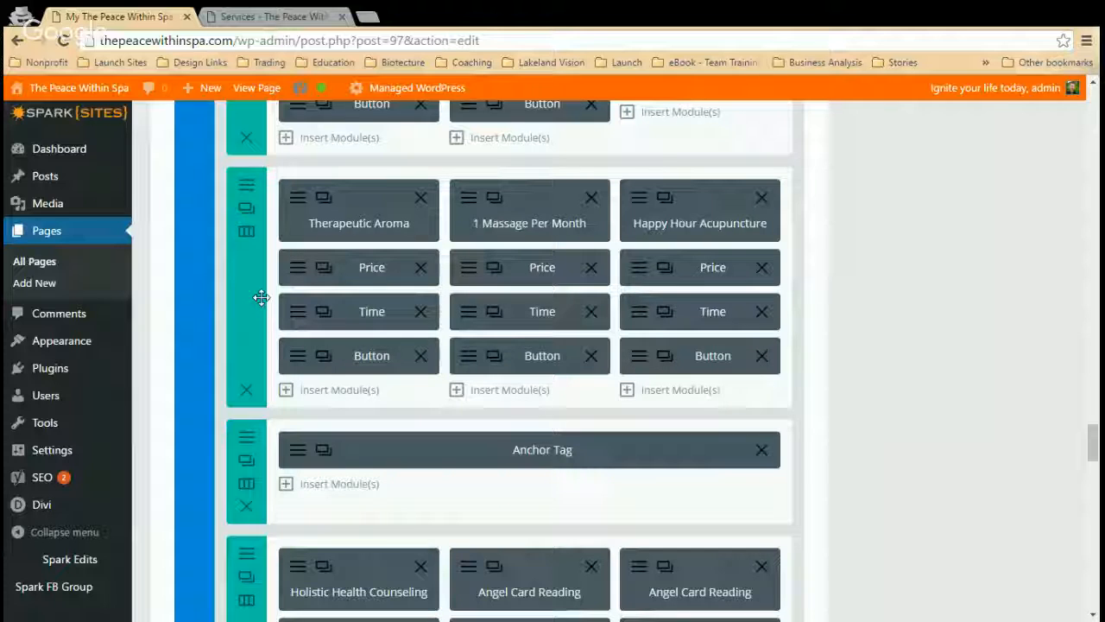
Step: On the live Services page, follow the Reconnective Healing section's See Options link to its pricing cards
left_click(240, 16)
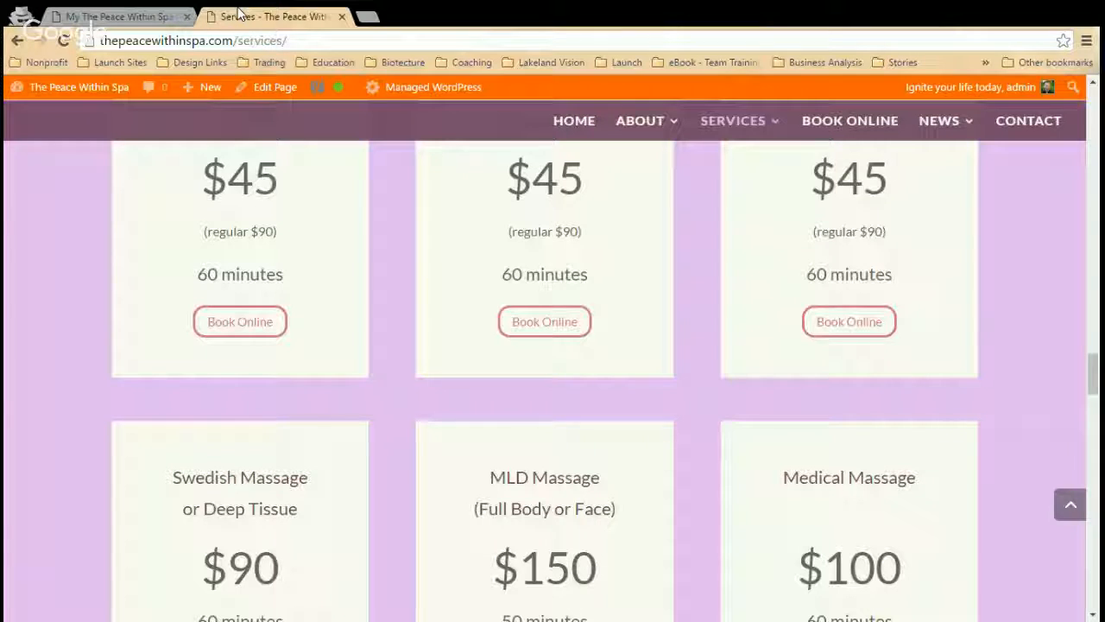
scroll(552, 345, "up", 20)
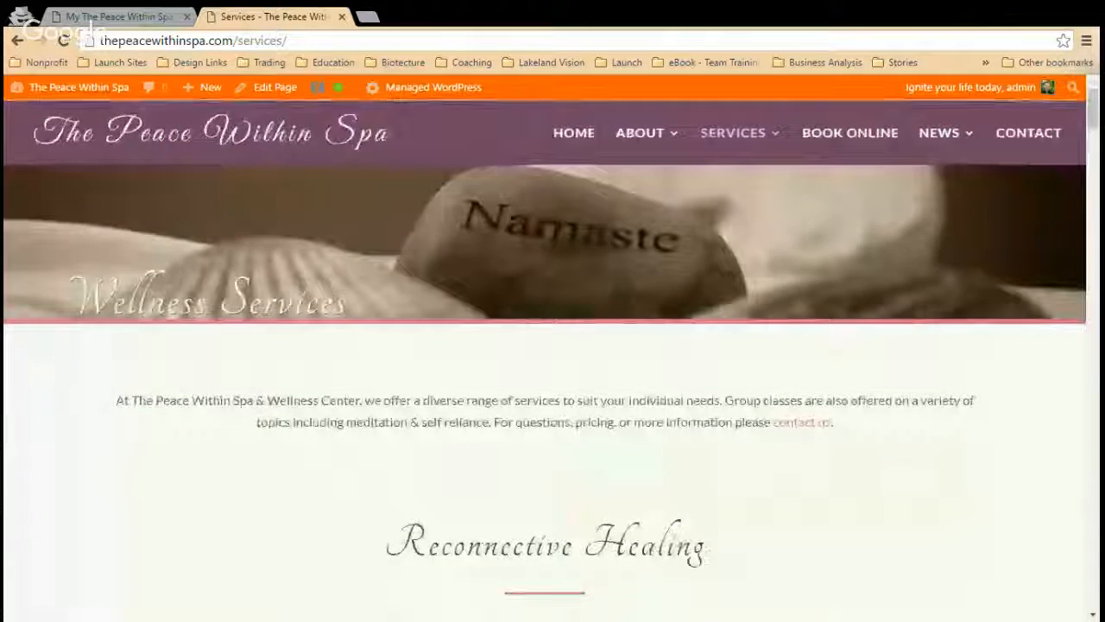
scroll(306, 338, "down", 6)
scroll(343, 374, "up", 3)
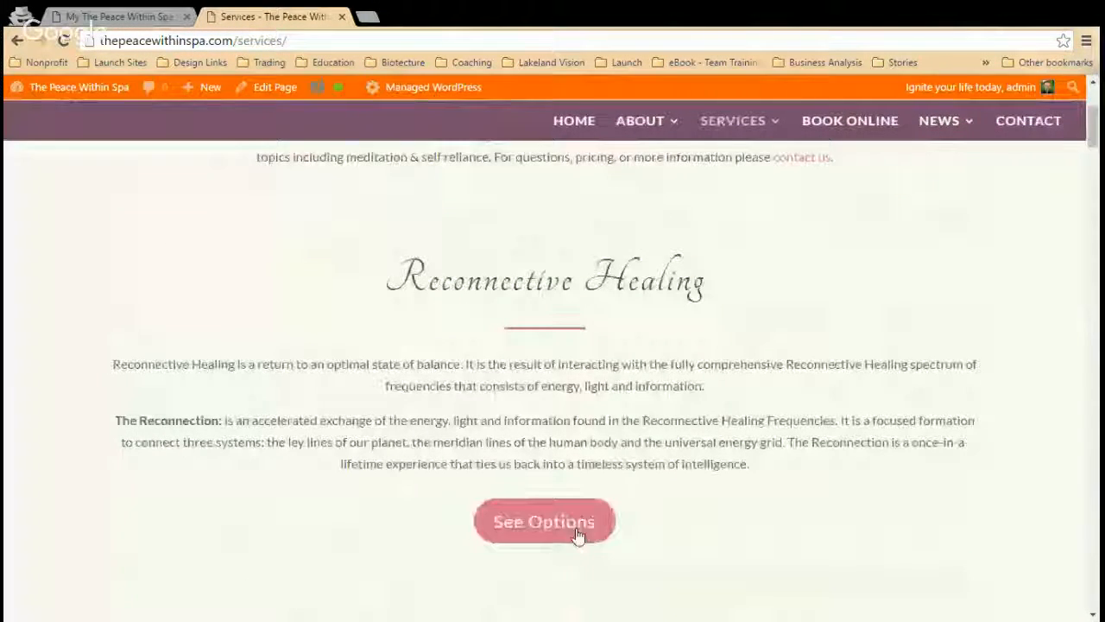
left_click_drag(708, 285, 427, 281)
left_click(449, 283)
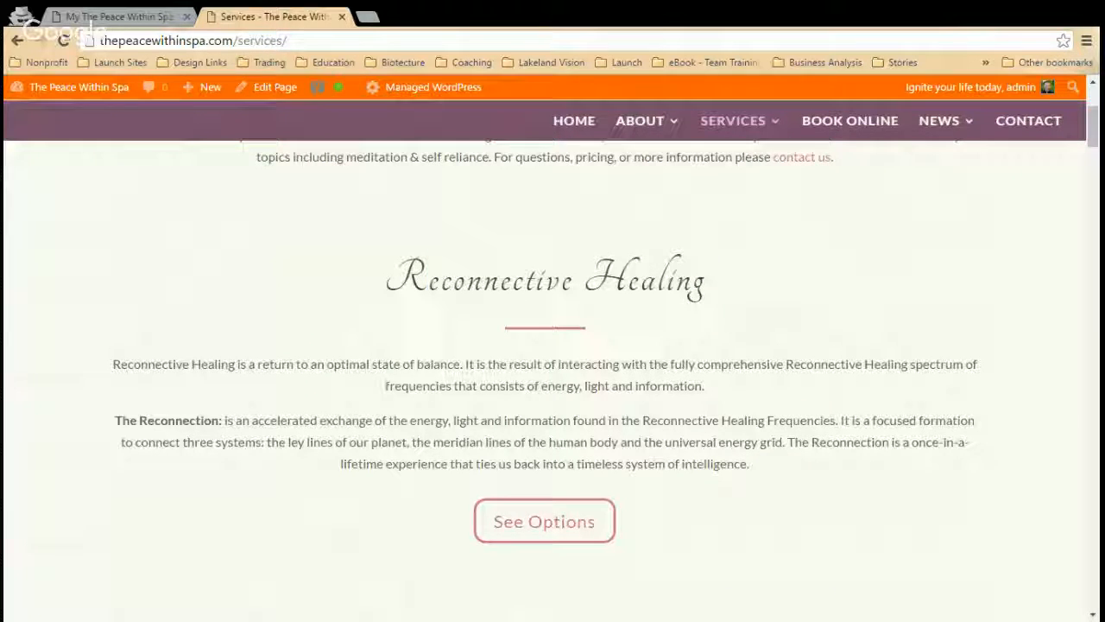
left_click(553, 522)
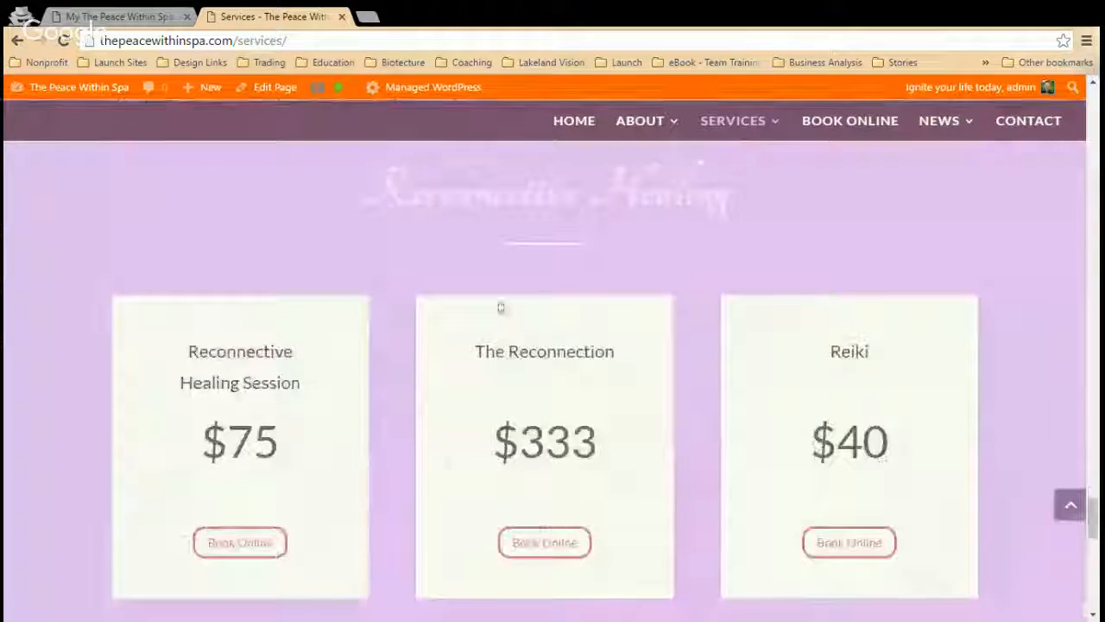
left_click_drag(735, 194, 299, 190)
left_click(398, 273)
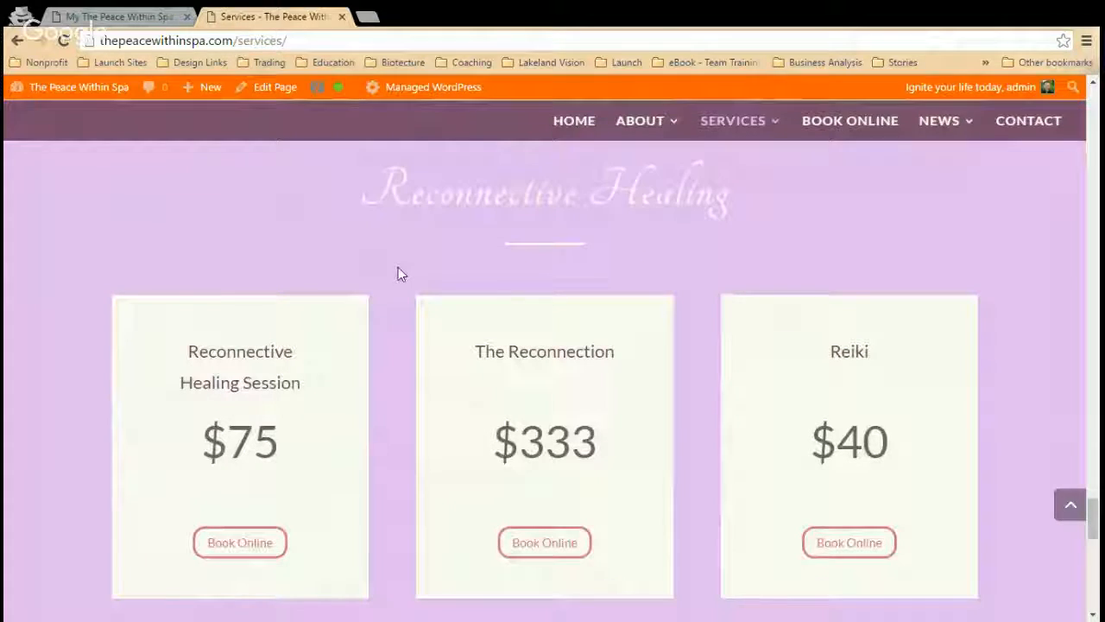
Step: Review the live page's service descriptions and pricing cards, from Massage and Meditation classes back up to Reconnective Healing
scroll(398, 273, "down", 10)
scroll(398, 276, "up", 2)
scroll(397, 276, "down", 15)
scroll(392, 283, "up", 8)
scroll(392, 283, "up", 5)
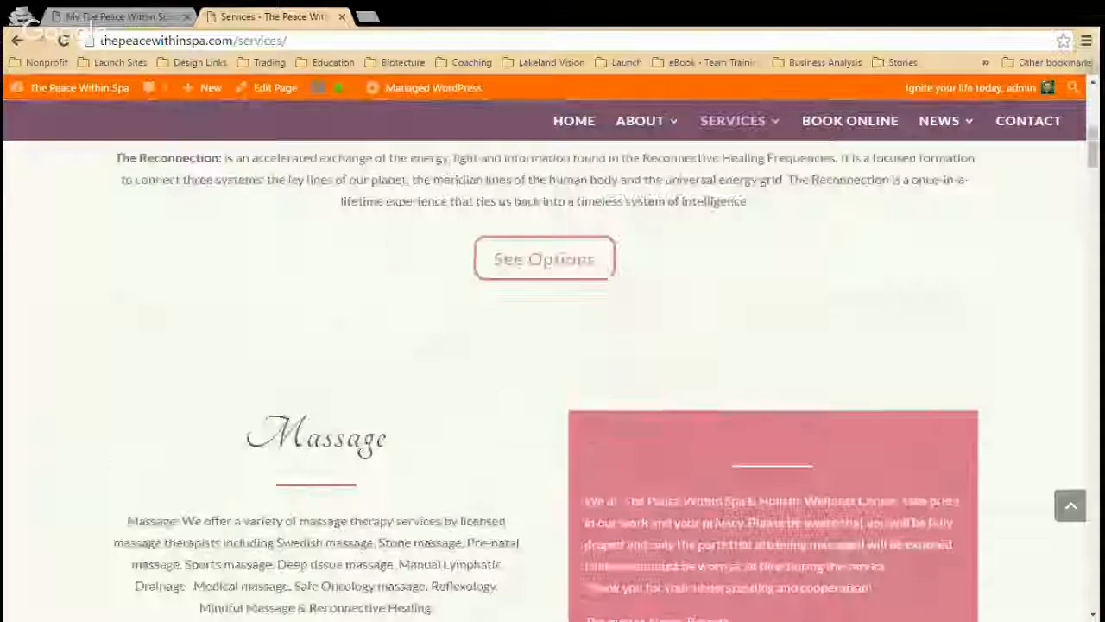
scroll(392, 283, "down", 5)
scroll(390, 415, "down", 2)
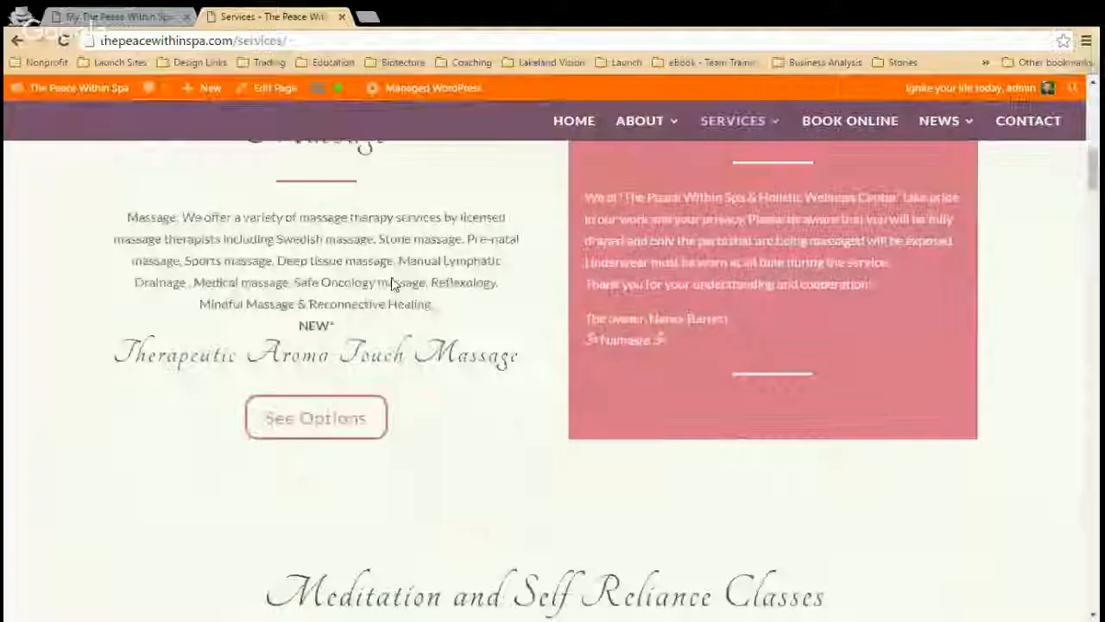
scroll(340, 420, "down", 8)
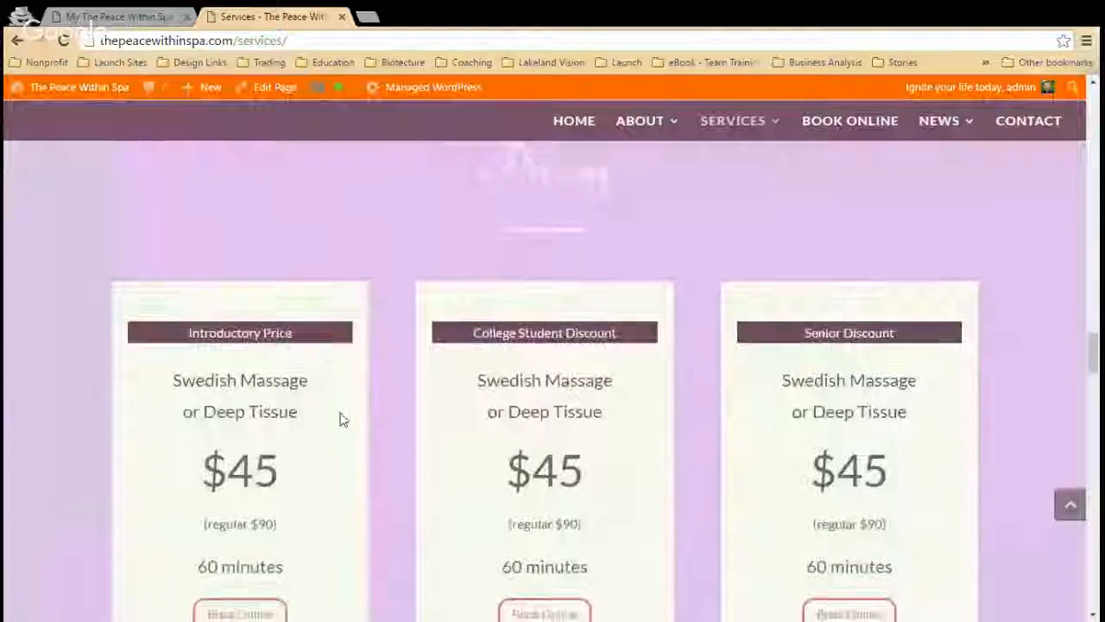
scroll(345, 418, "down", 10)
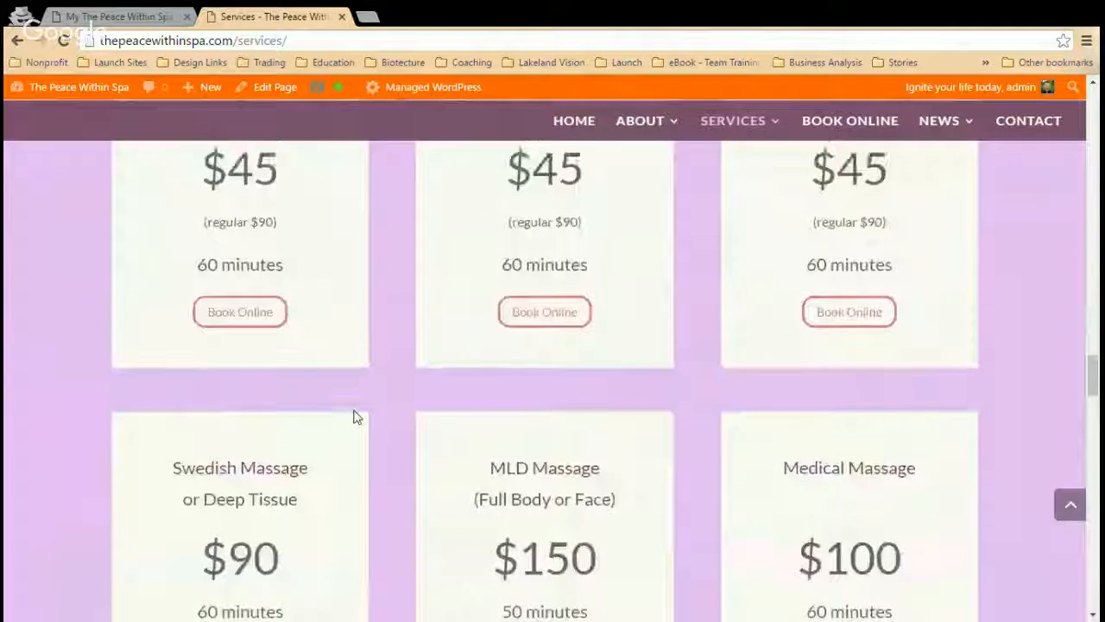
scroll(346, 432, "up", 10)
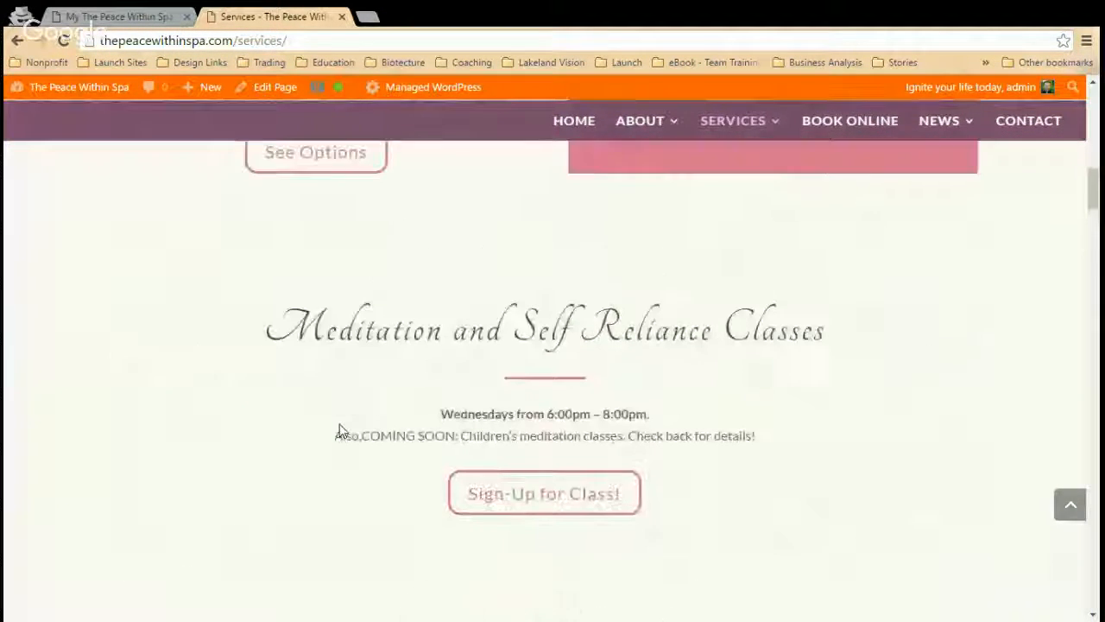
scroll(343, 432, "up", 3)
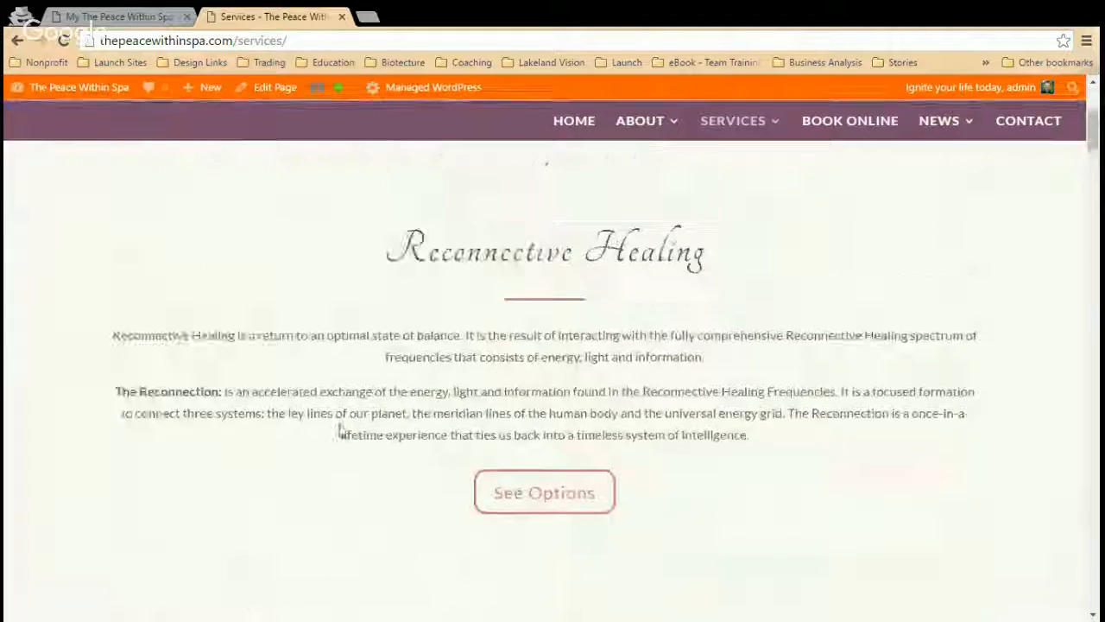
scroll(340, 429, "down", 1)
Step: In the page builder, duplicate the whole Reconnective Healing section that describes the service
left_click(69, 15)
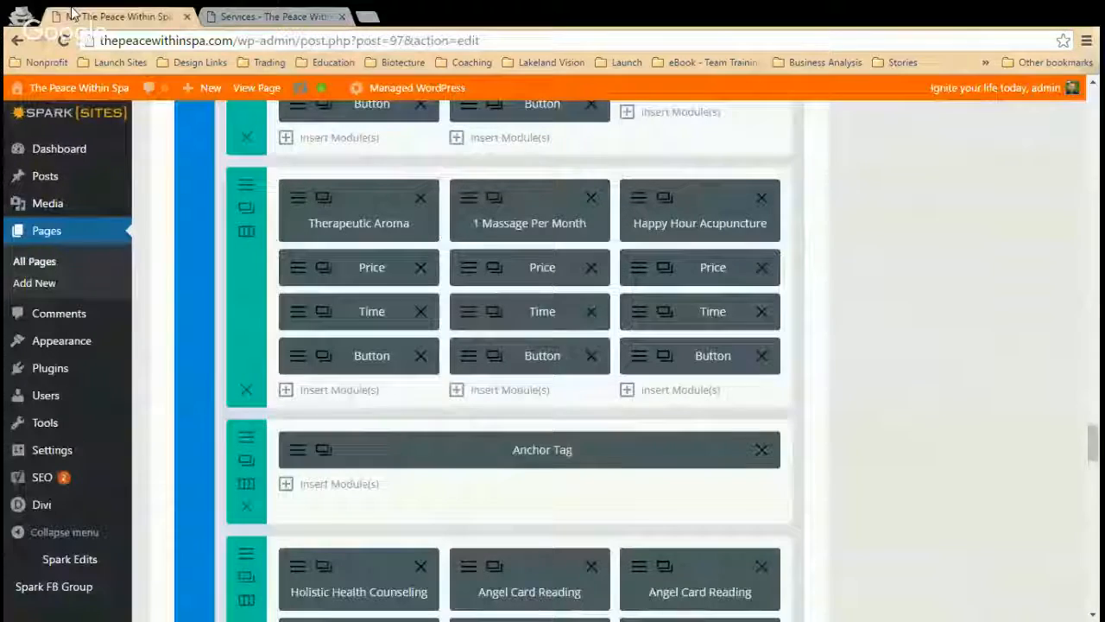
scroll(475, 411, "up", 15)
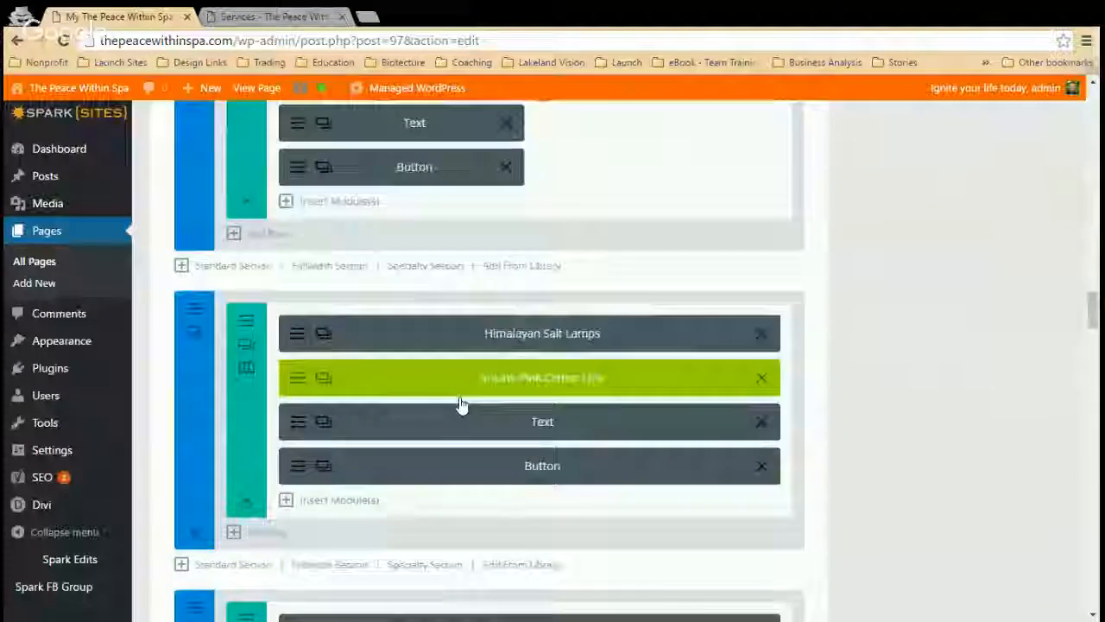
scroll(753, 406, "up", 12)
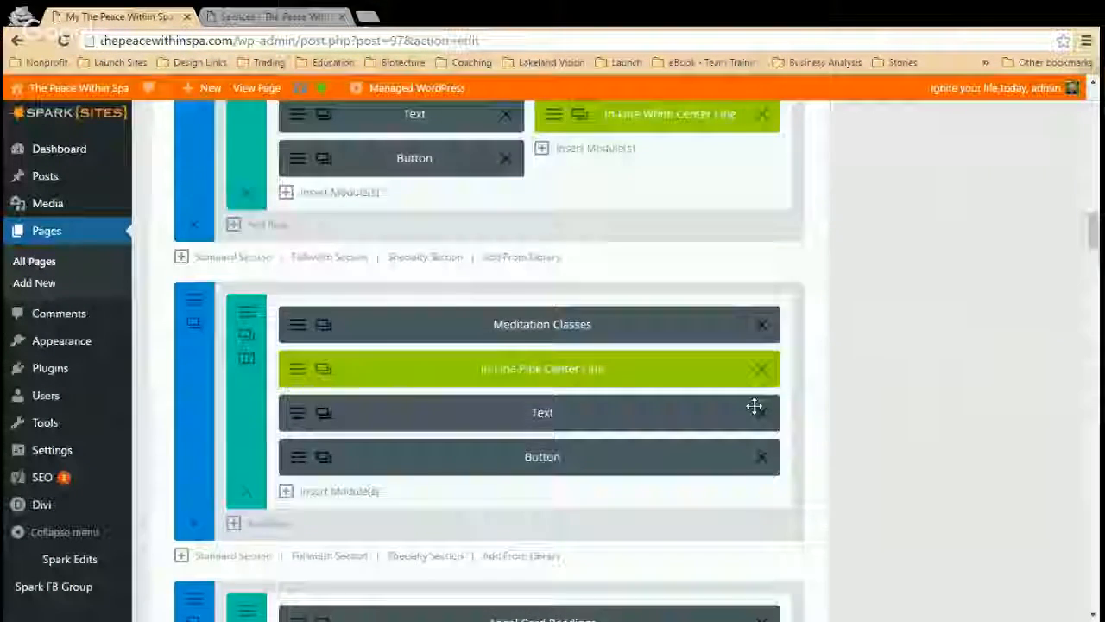
scroll(737, 390, "up", 5)
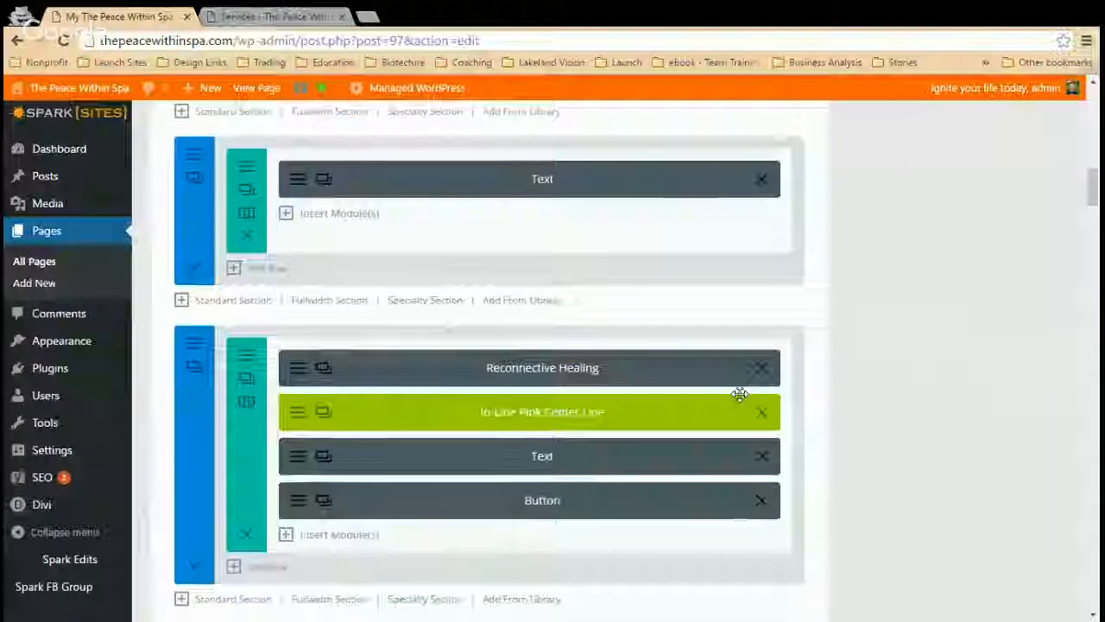
scroll(539, 376, "down", 5)
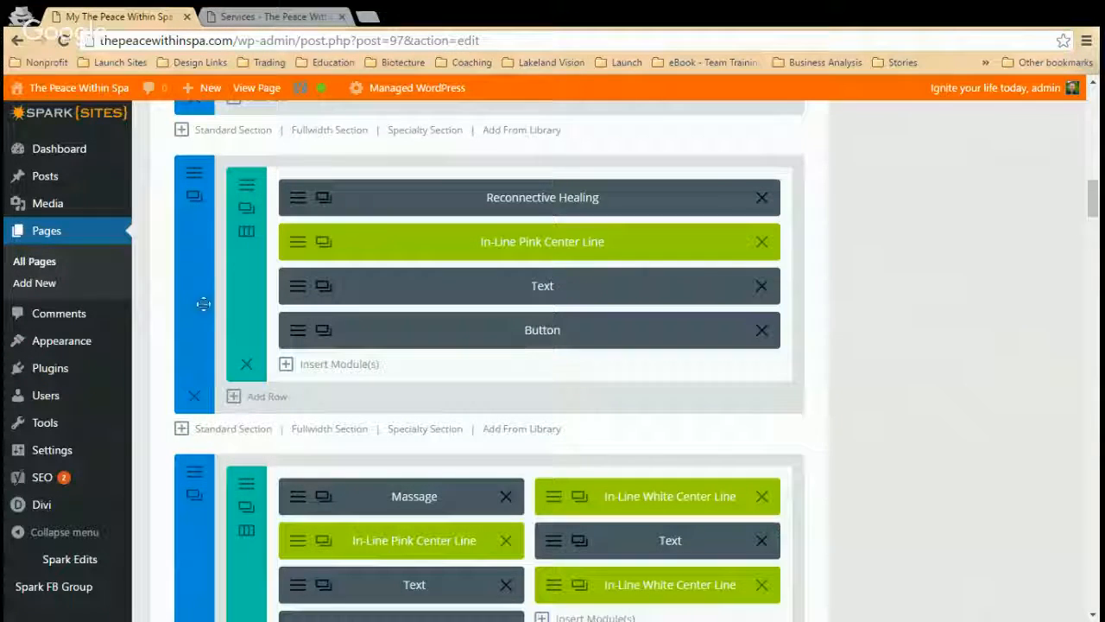
left_click(194, 199)
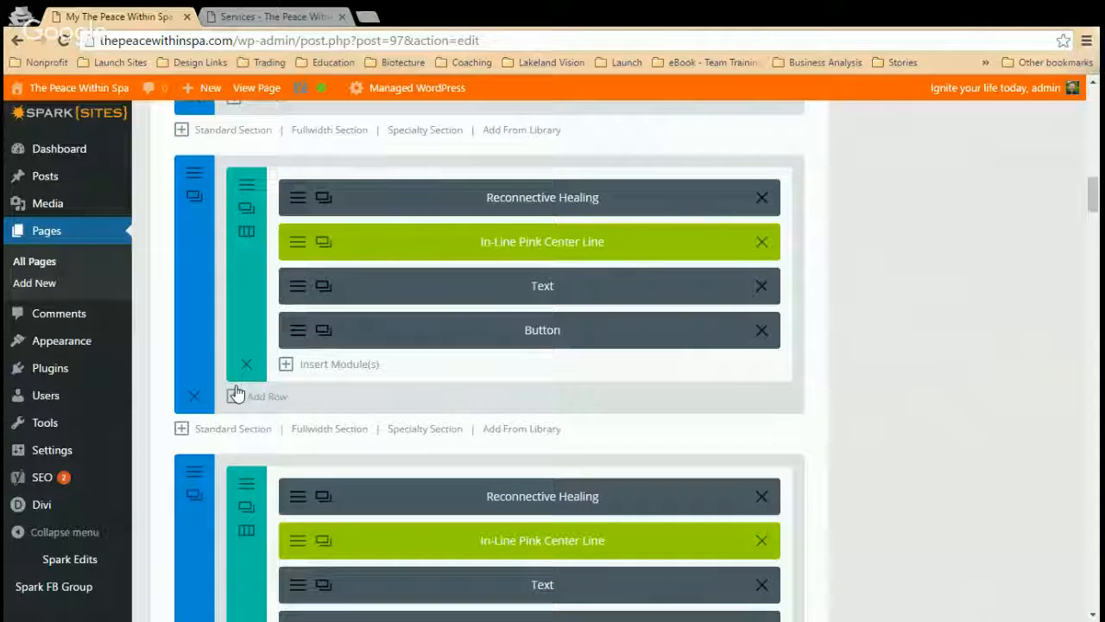
Step: Examine the heading, divider, text and button that make up the live page's Reconnective Healing section
left_click(249, 14)
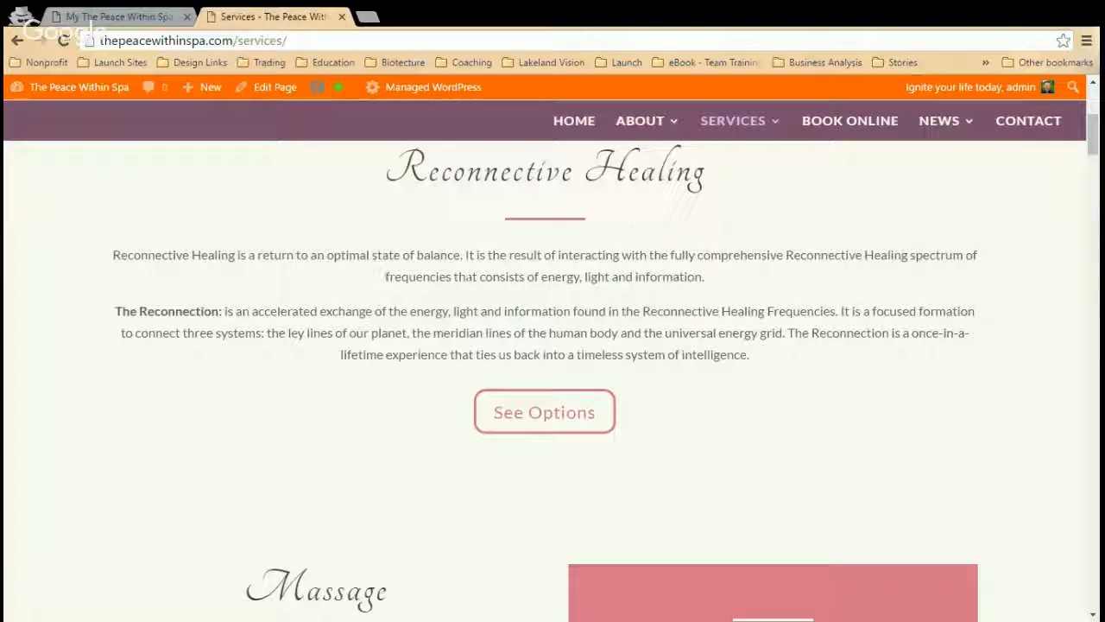
mouse_move(596, 413)
left_mouse_down()
mouse_move(538, 412)
mouse_move(420, 333)
mouse_move(384, 164)
left_mouse_up()
left_click(534, 480)
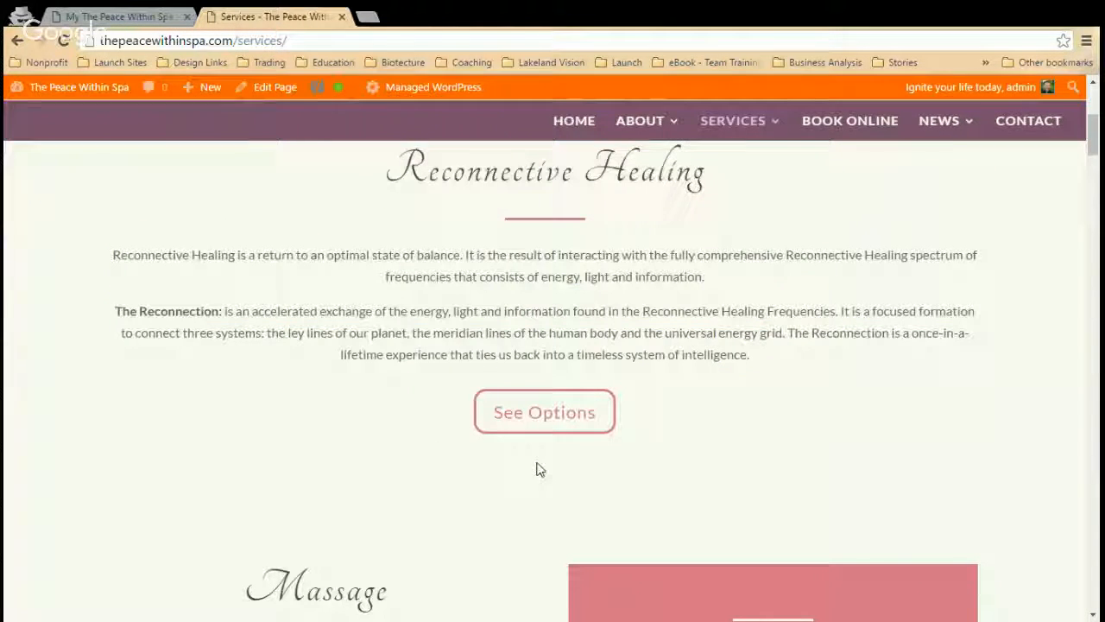
scroll(639, 459, "up", 3)
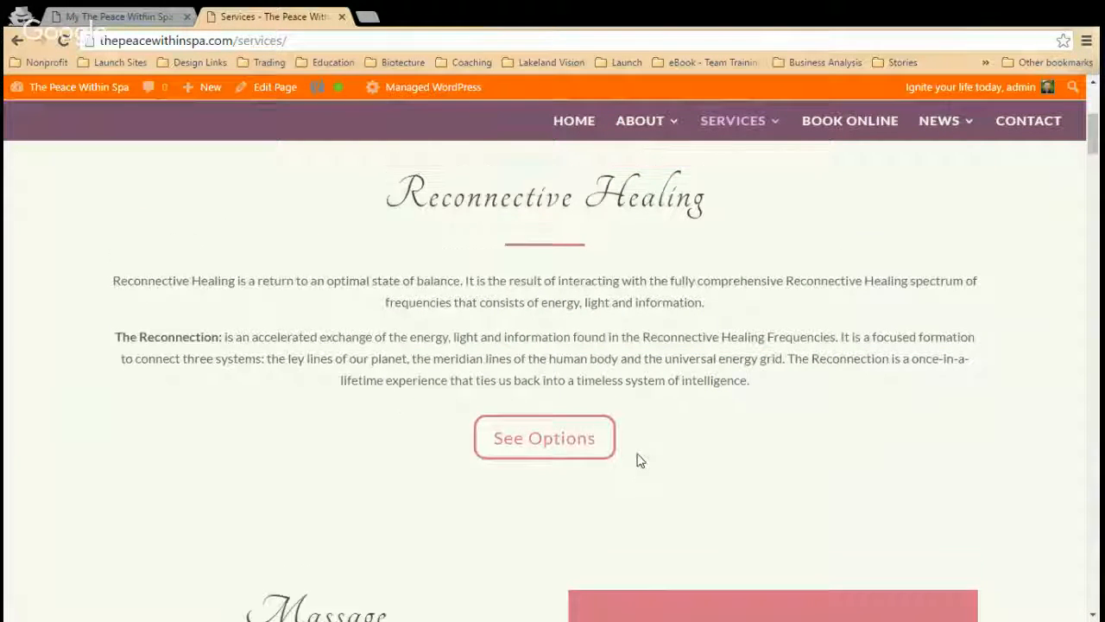
Step: Look through the duplicated Reconnective Healing section's general and custom CSS settings in the builder, then close them unchanged
key("ctrl+Tab")
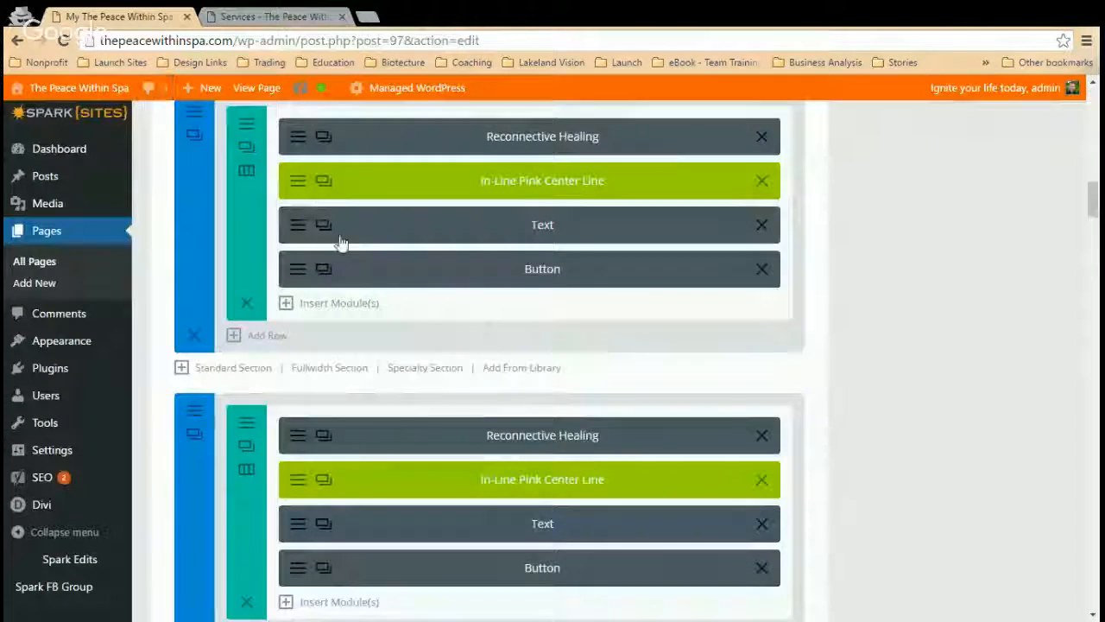
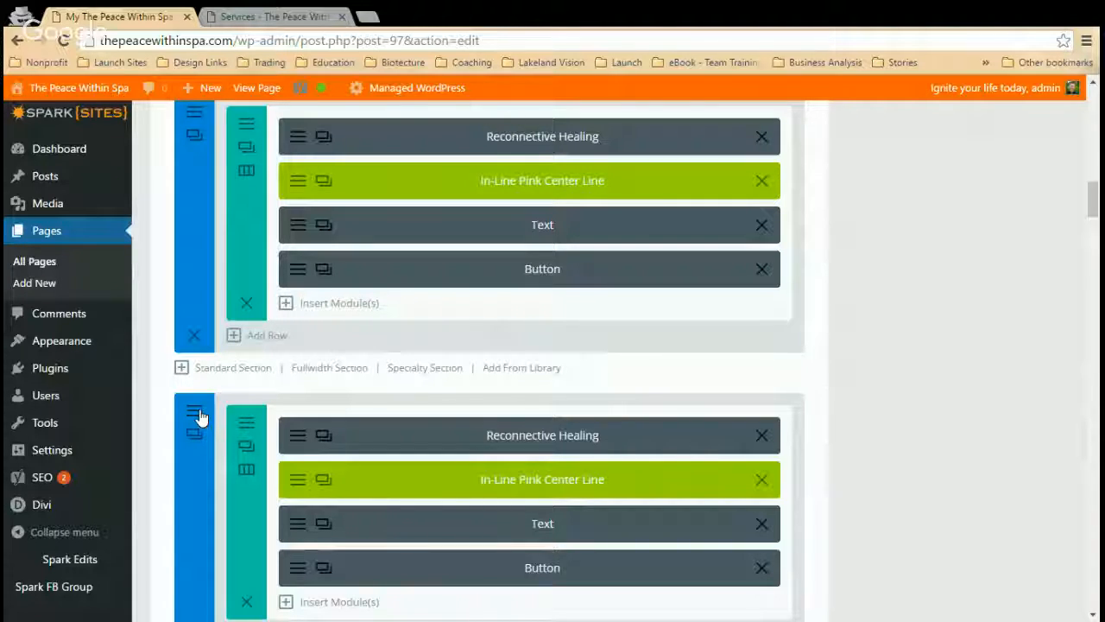
scroll(199, 417, "down", 1)
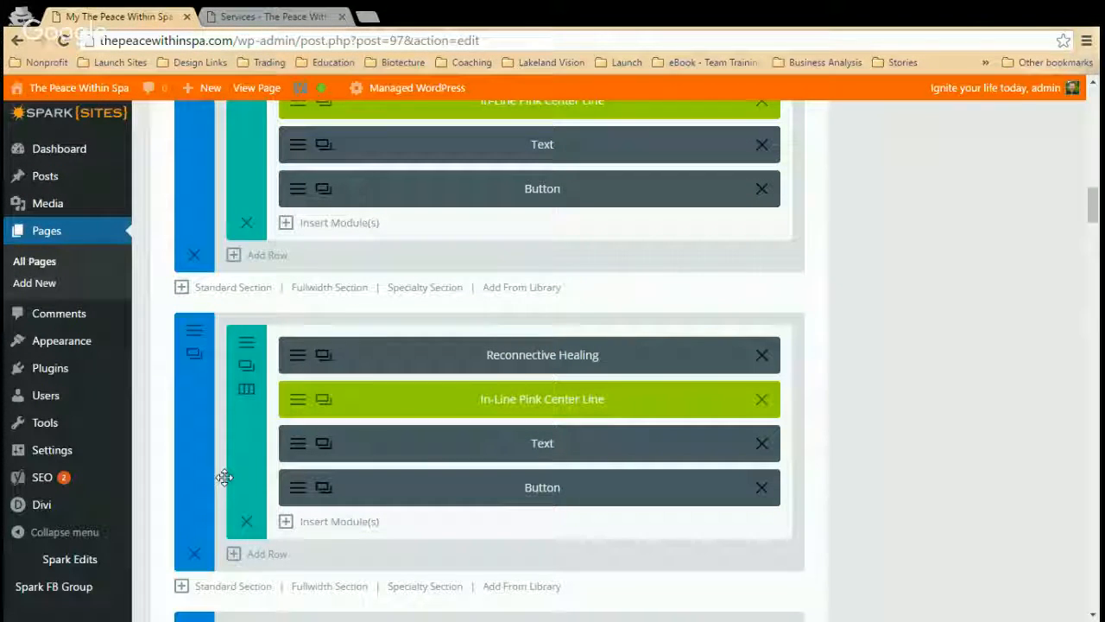
left_click(200, 330)
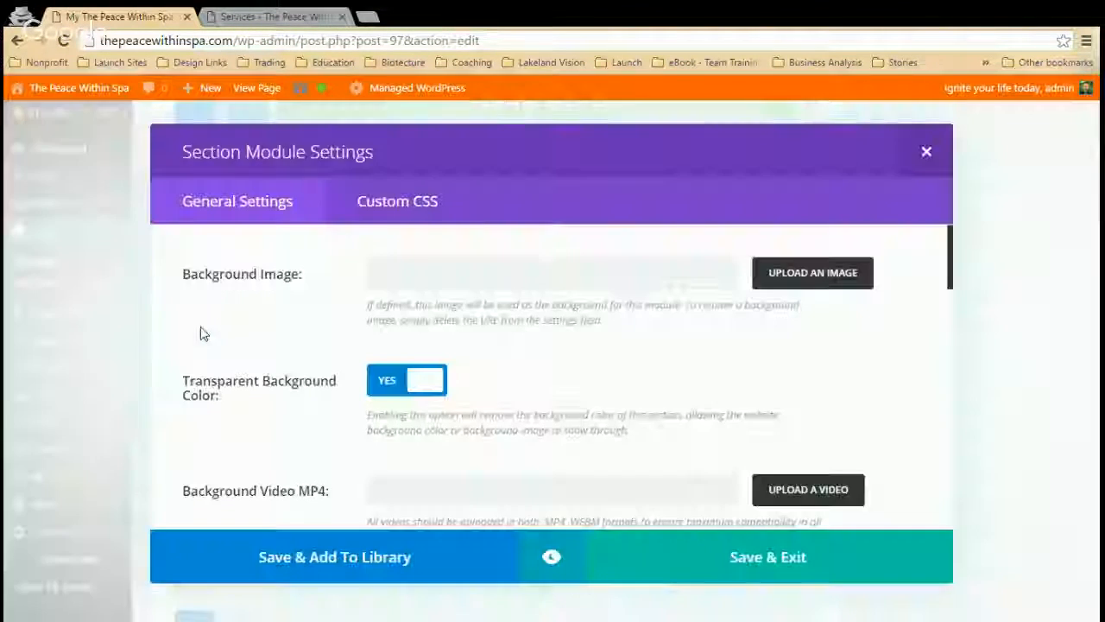
scroll(316, 389, "down", 2)
scroll(316, 391, "down", 15)
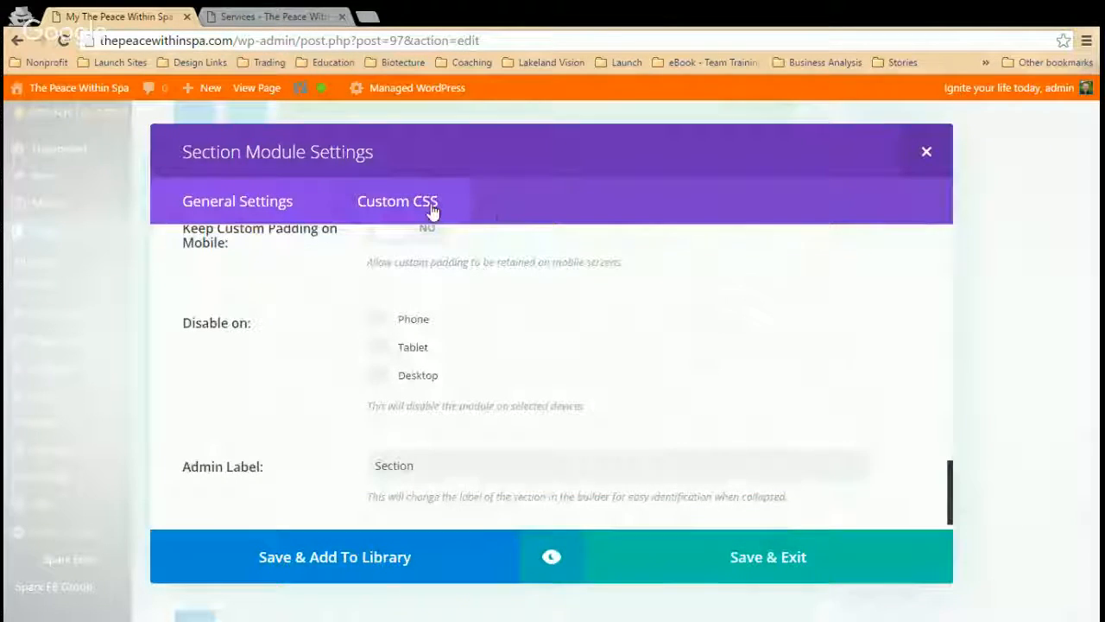
left_click(397, 200)
left_click(926, 145)
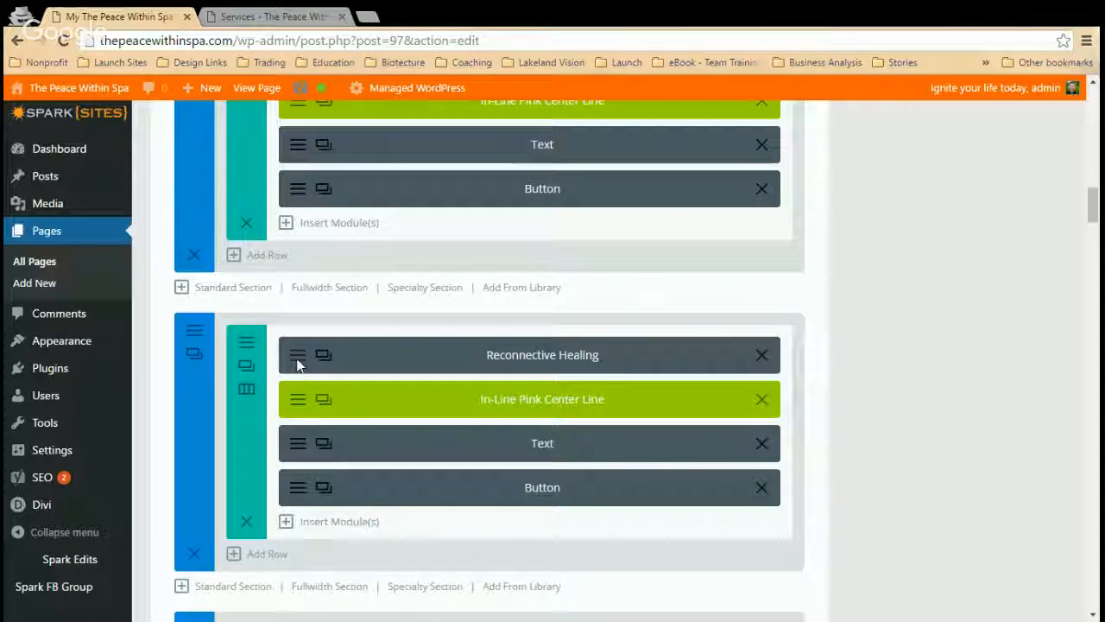
Step: Replace the heading text in the duplicated section's Reconnective Healing text module with "Thermography"
left_click(301, 364)
scroll(308, 365, "down", 3)
scroll(323, 340, "down", 2)
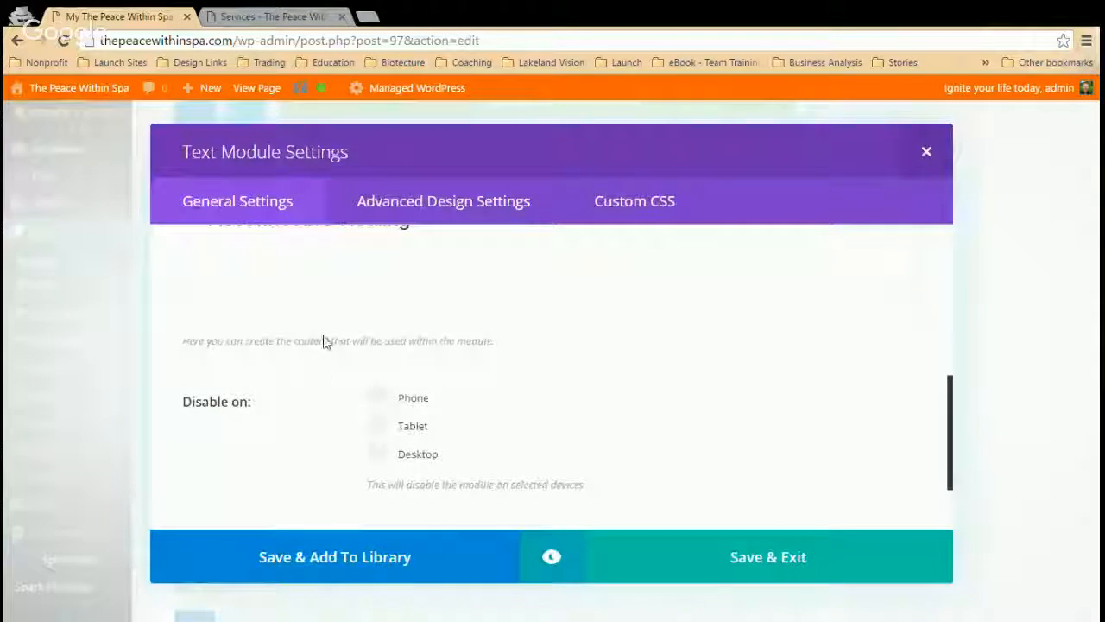
scroll(323, 340, "up", 3)
left_click(411, 379)
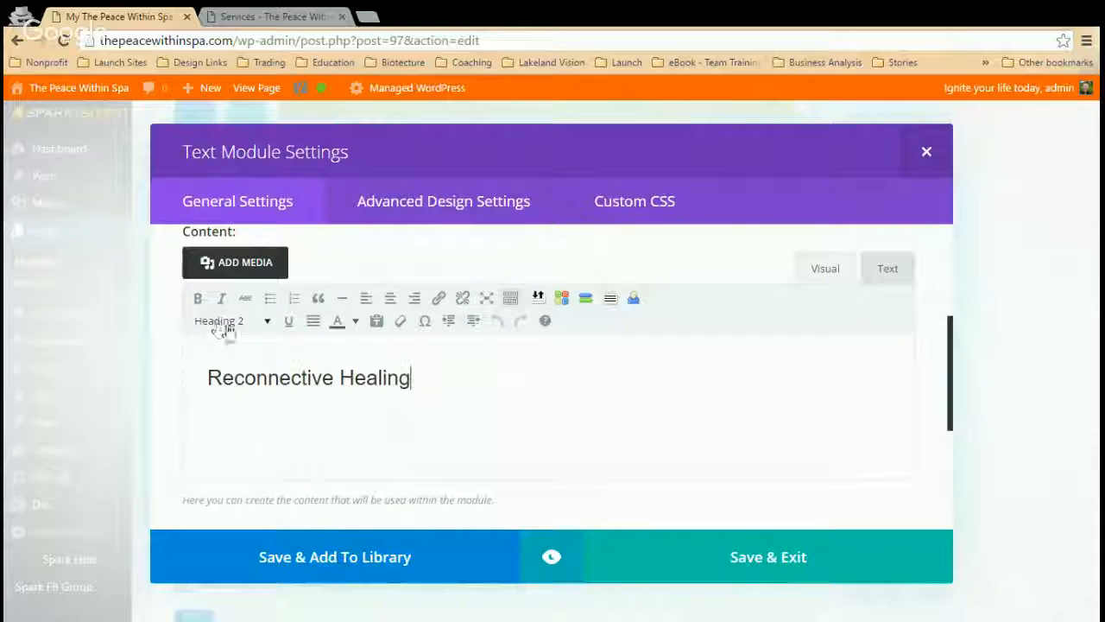
left_click_drag(410, 379, 221, 379)
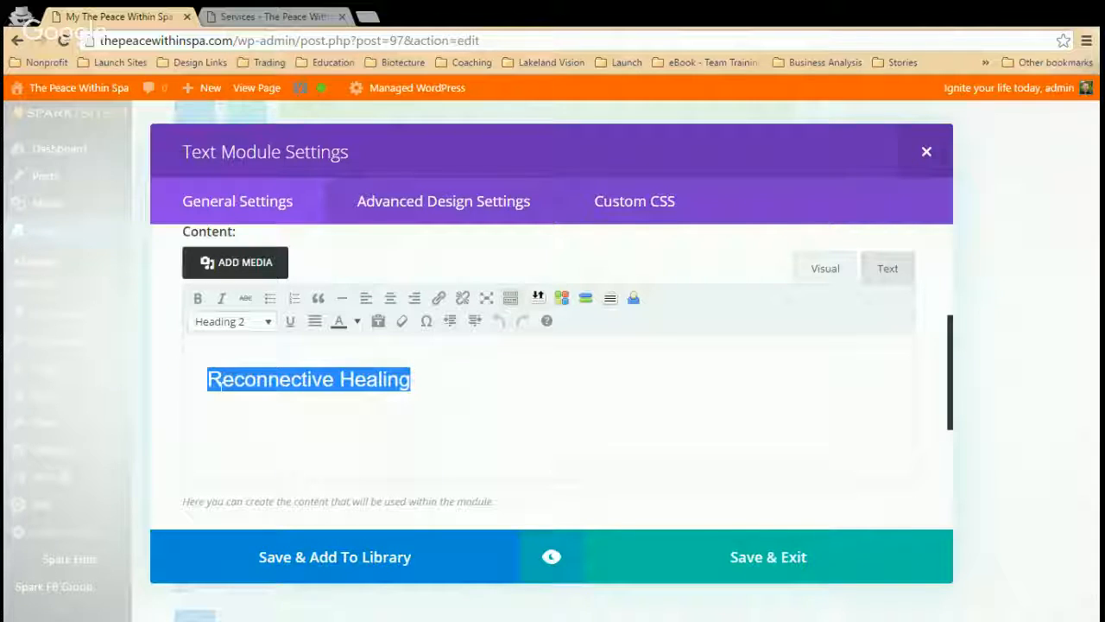
type("Thermography")
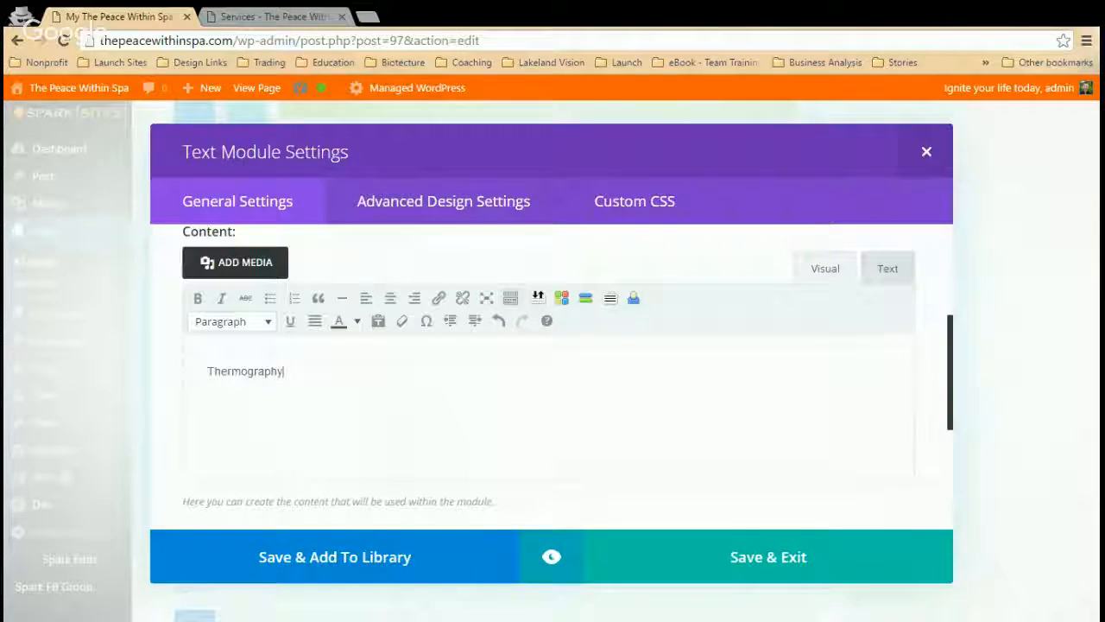
Step: Format the Thermography text as Heading 2
key("shift+Home")
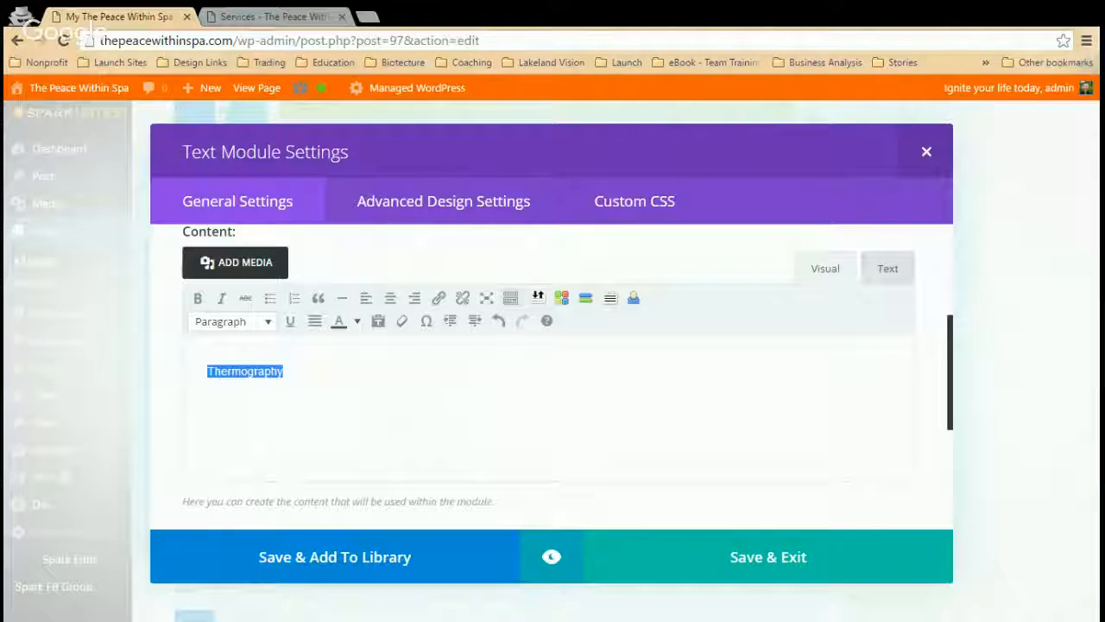
left_click(234, 322)
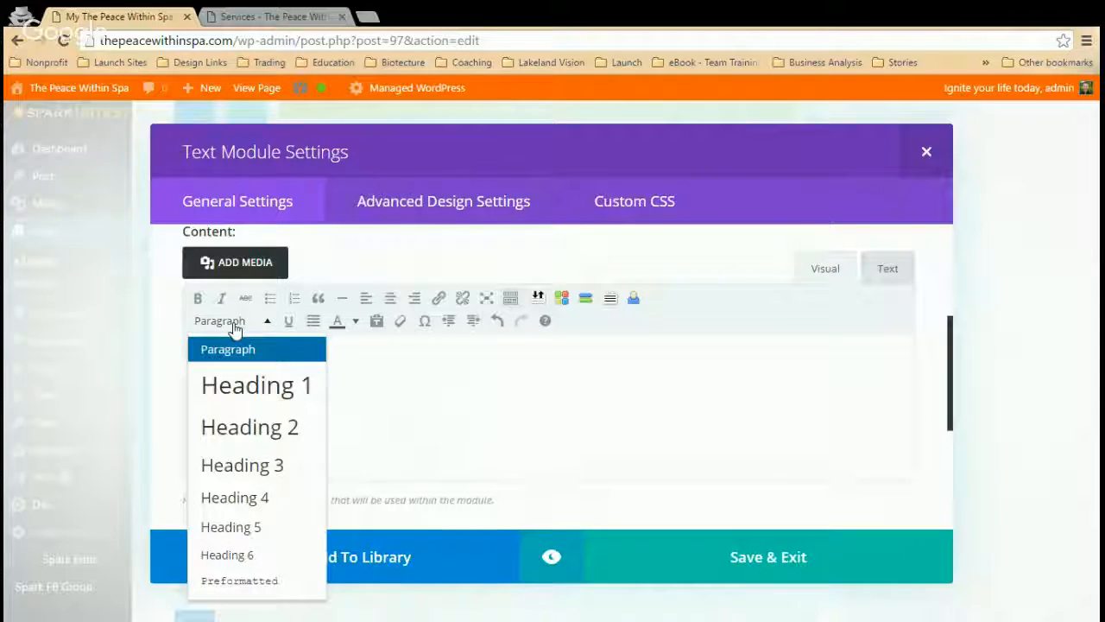
left_click(259, 426)
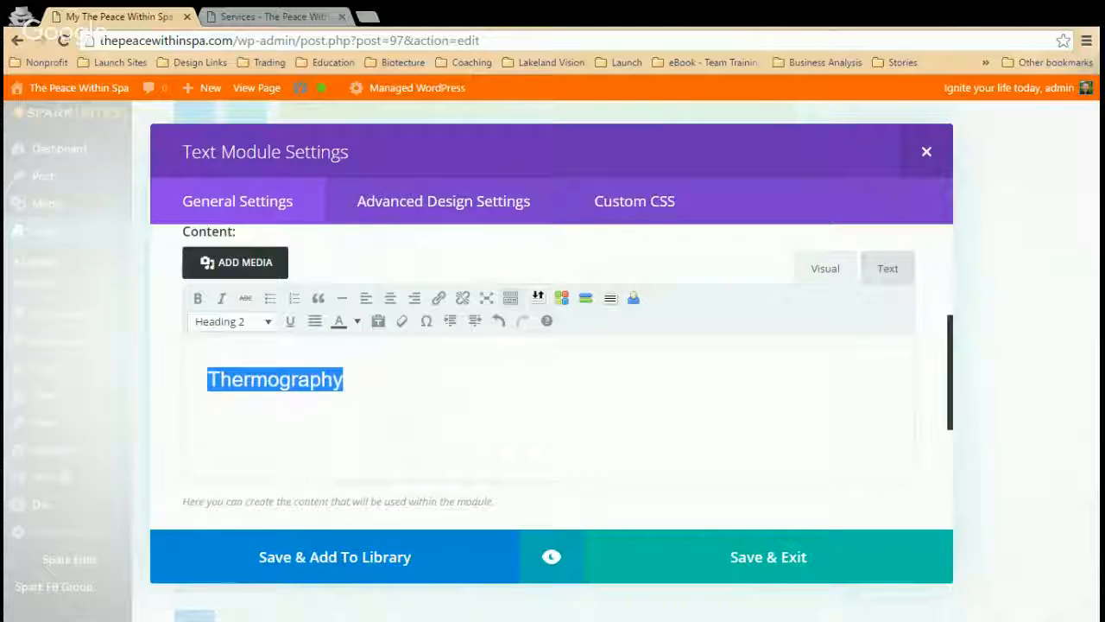
left_click(322, 379)
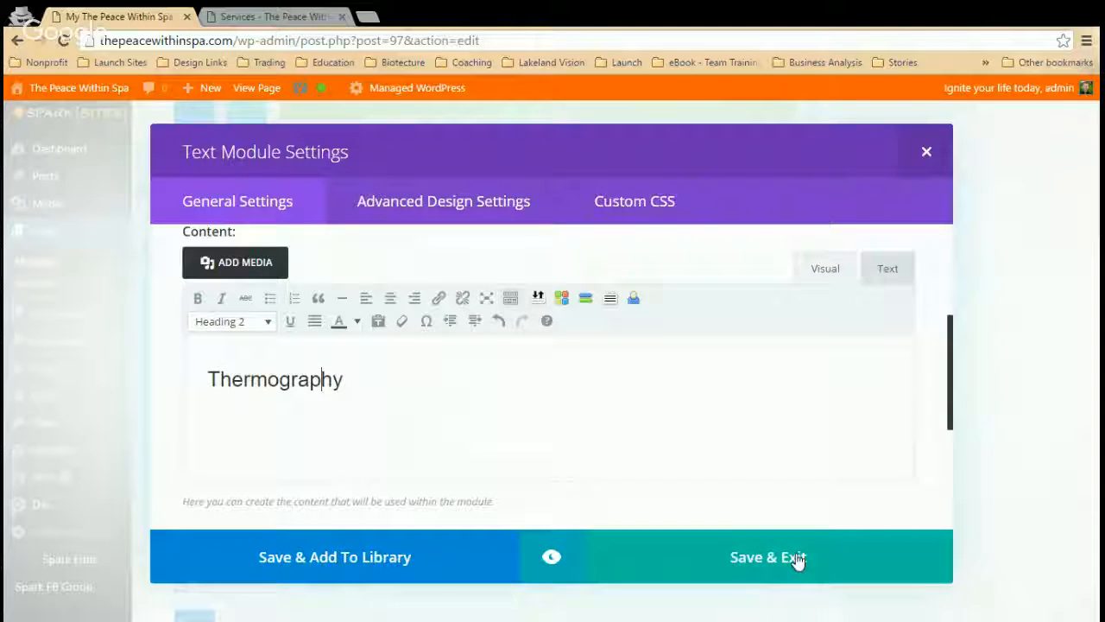
Step: Set the admin label of the duplicated section's heading text module to "Thermography" and save the module
scroll(549, 430, "down", 3)
left_click_drag(489, 439, 241, 447)
type("Thermography")
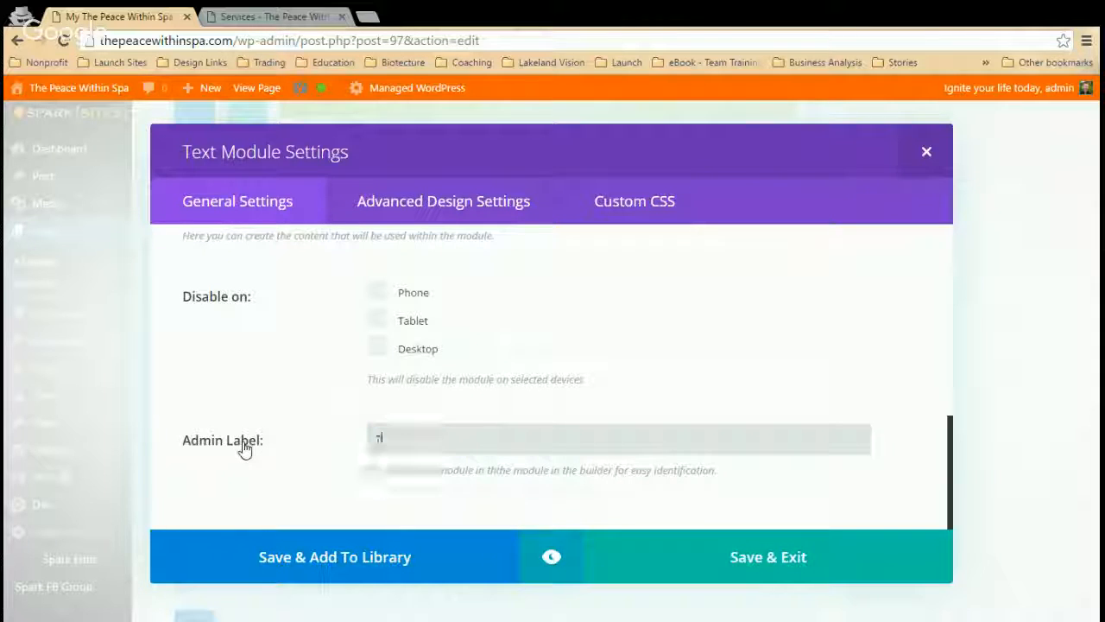
left_click(809, 562)
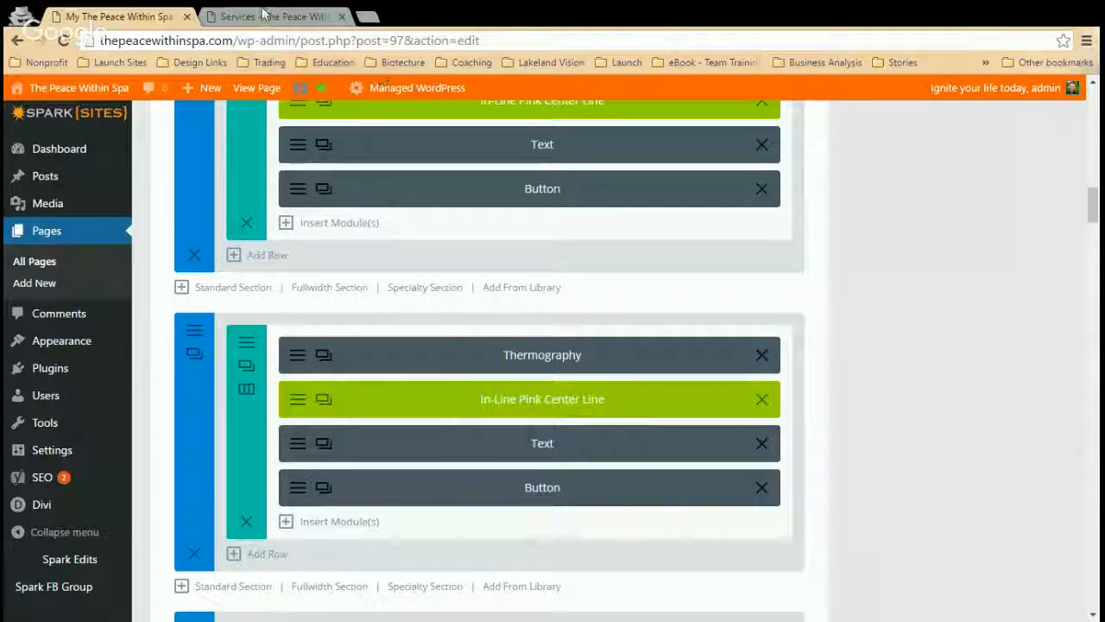
Step: Set the admin label of the body text module in the Thermography section to "Thermography Text"
key("ctrl+Tab")
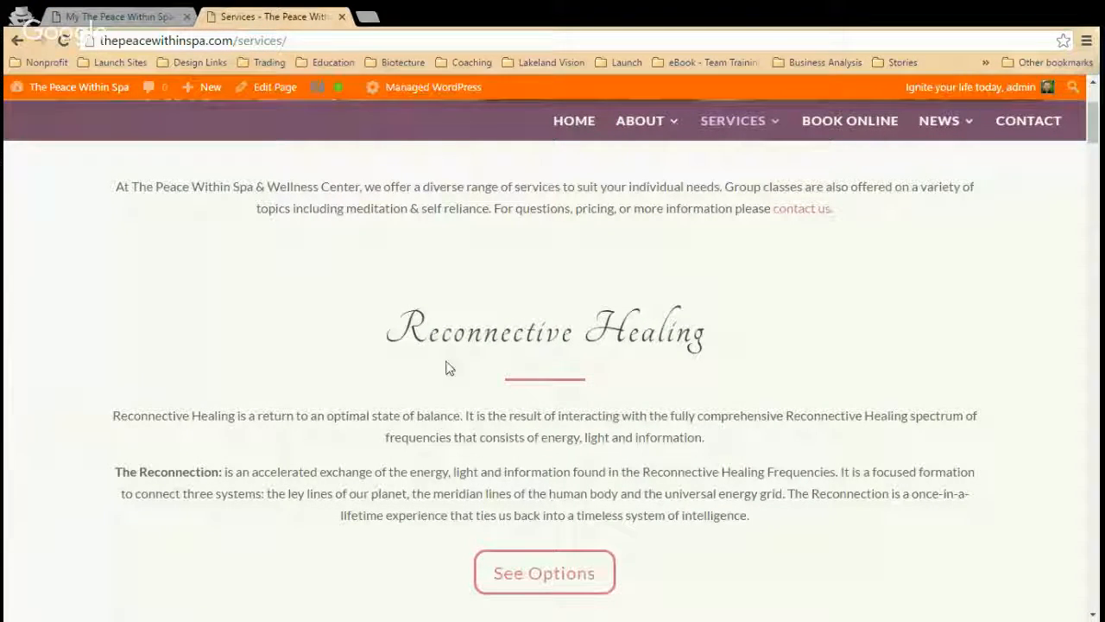
key("ctrl+Tab")
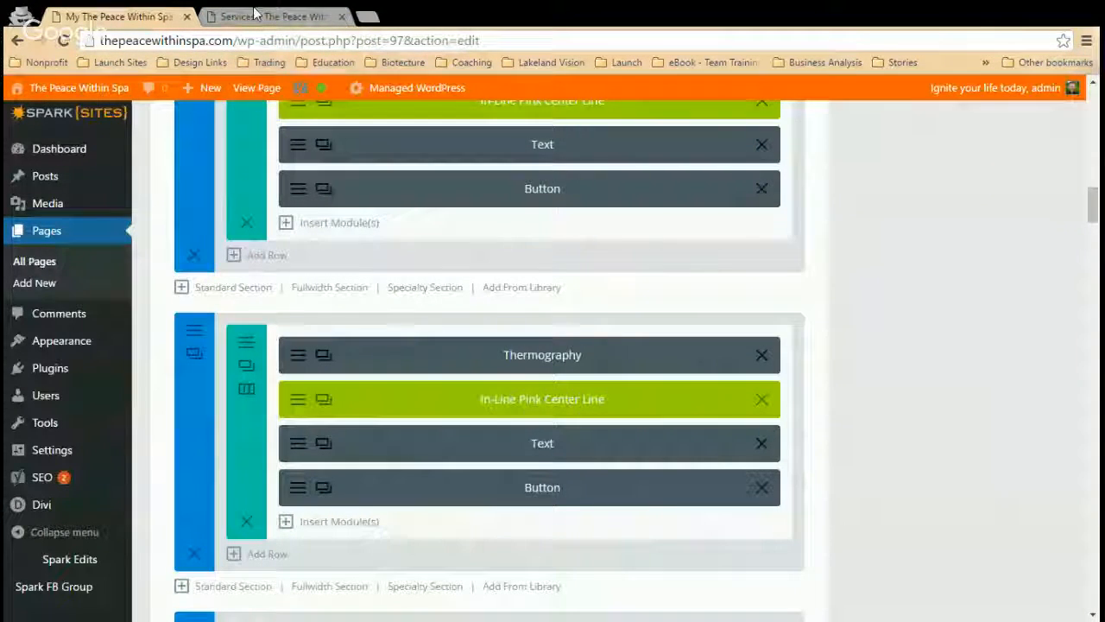
left_click(298, 443)
scroll(317, 425, "down", 10)
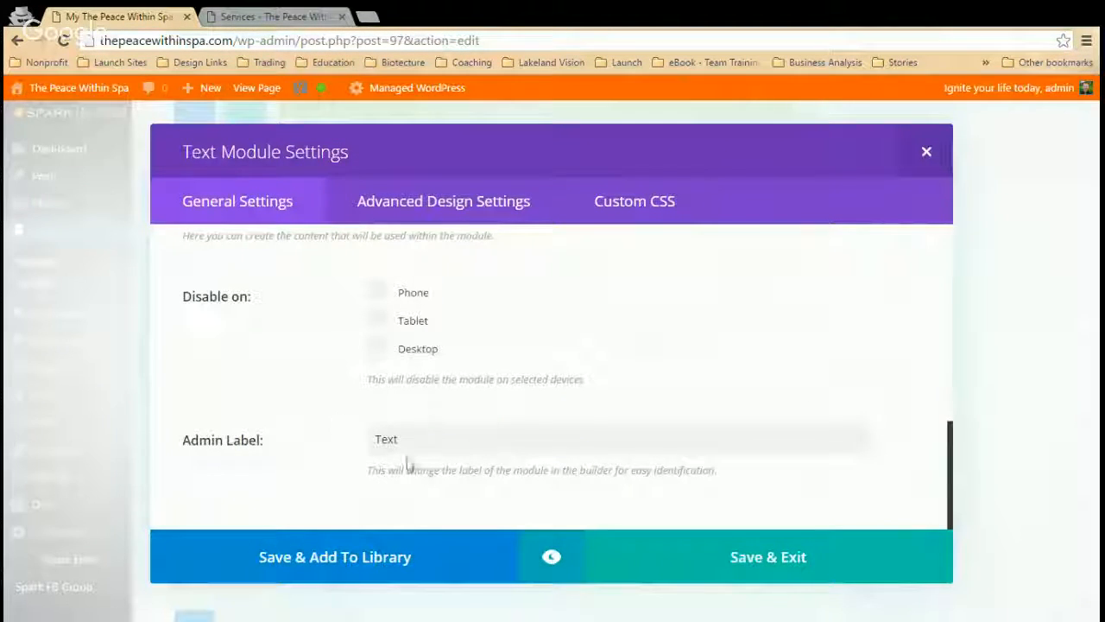
left_click(376, 439)
type("Thermography")
scroll(551, 371, "up", 3)
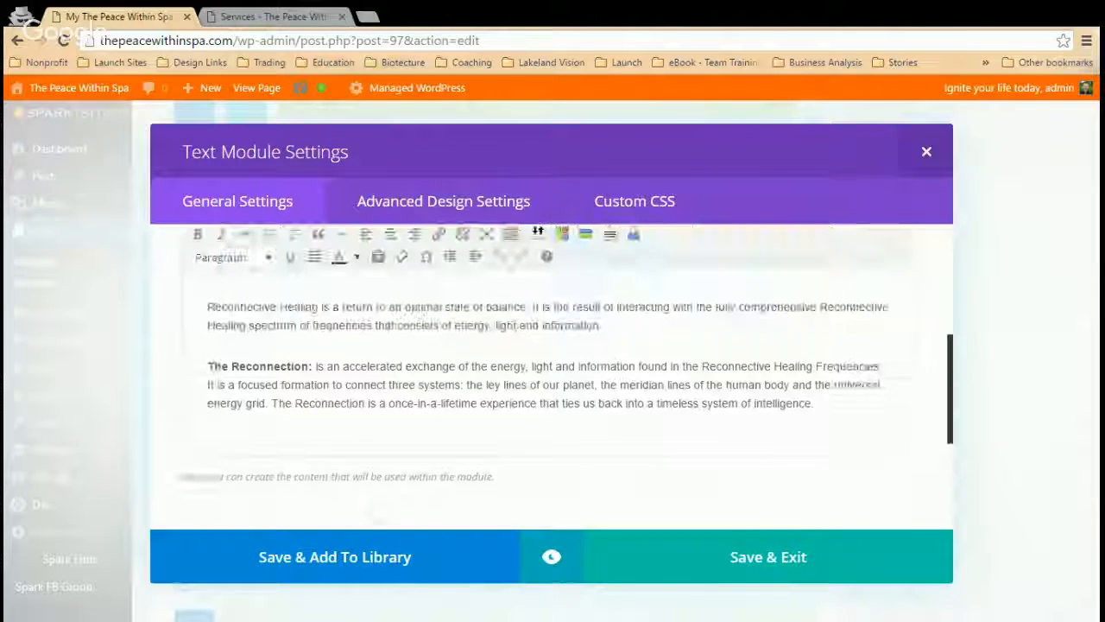
Step: Replace both Reconnective Healing paragraphs in the body text module with the placeholder "[INSERT THERMO]" and save the module
left_click_drag(603, 324, 265, 308)
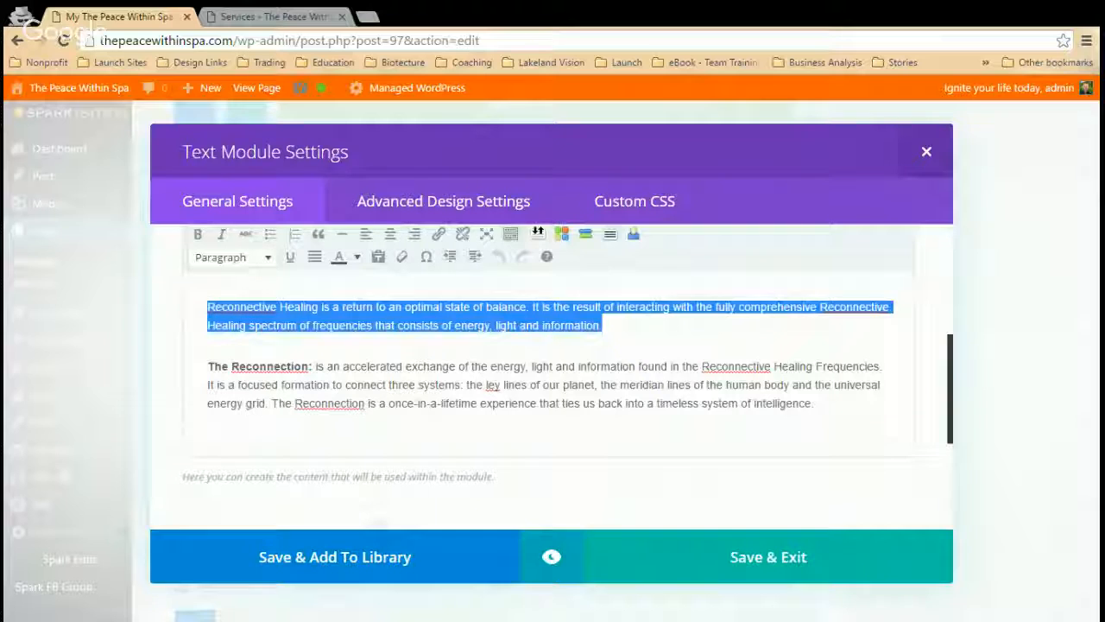
key("Delete")
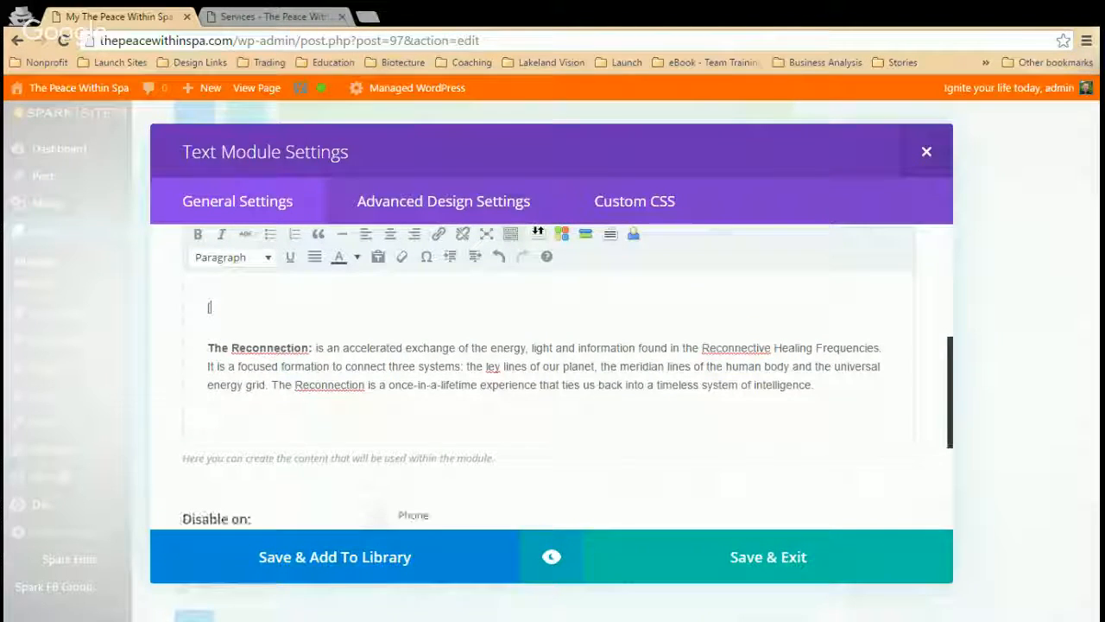
type("[INSERT]THERMO")
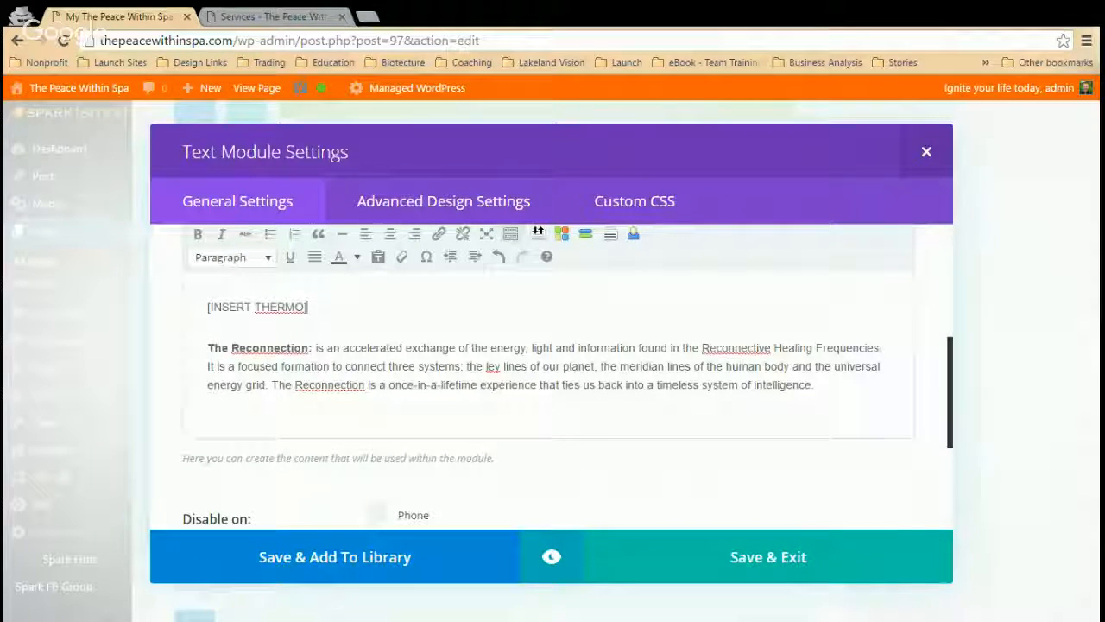
left_click_drag(815, 385, 230, 349)
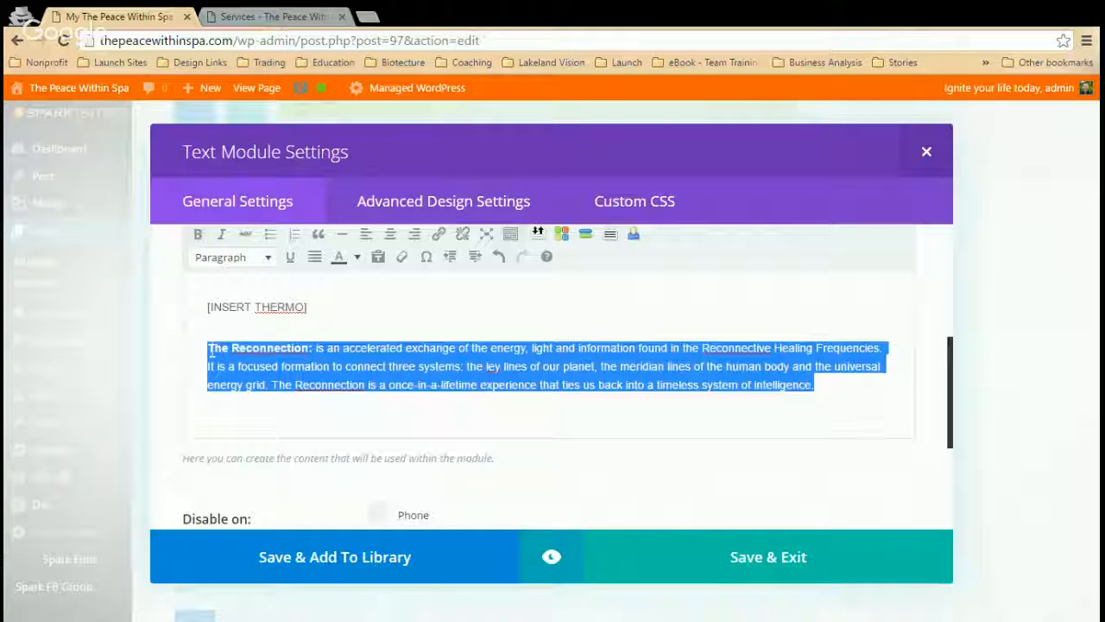
key("BackSpace")
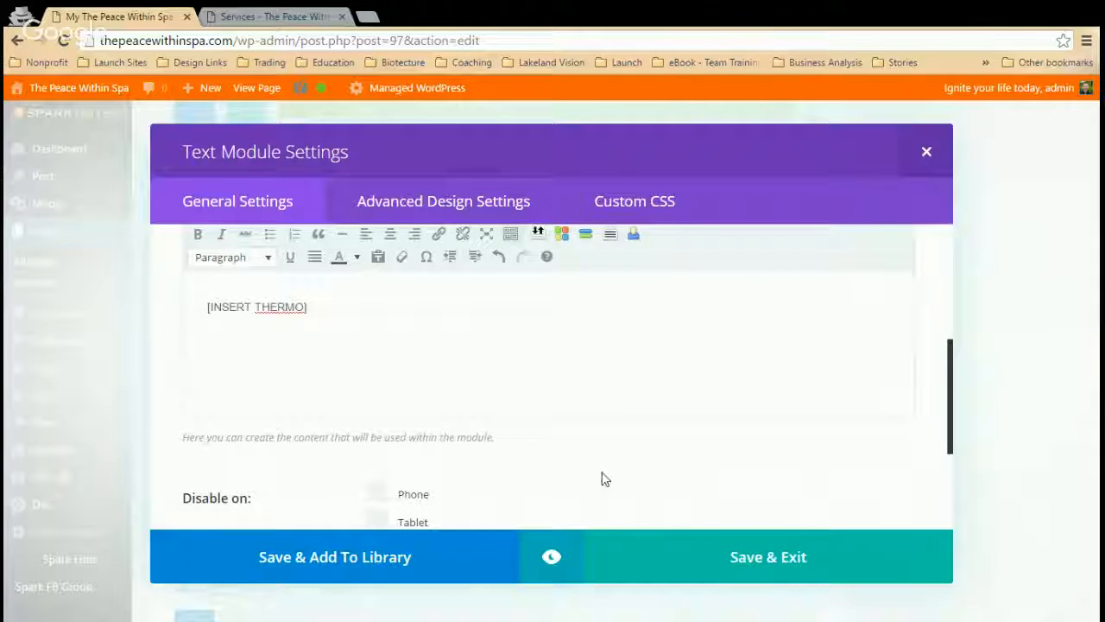
scroll(624, 489, "down", 3)
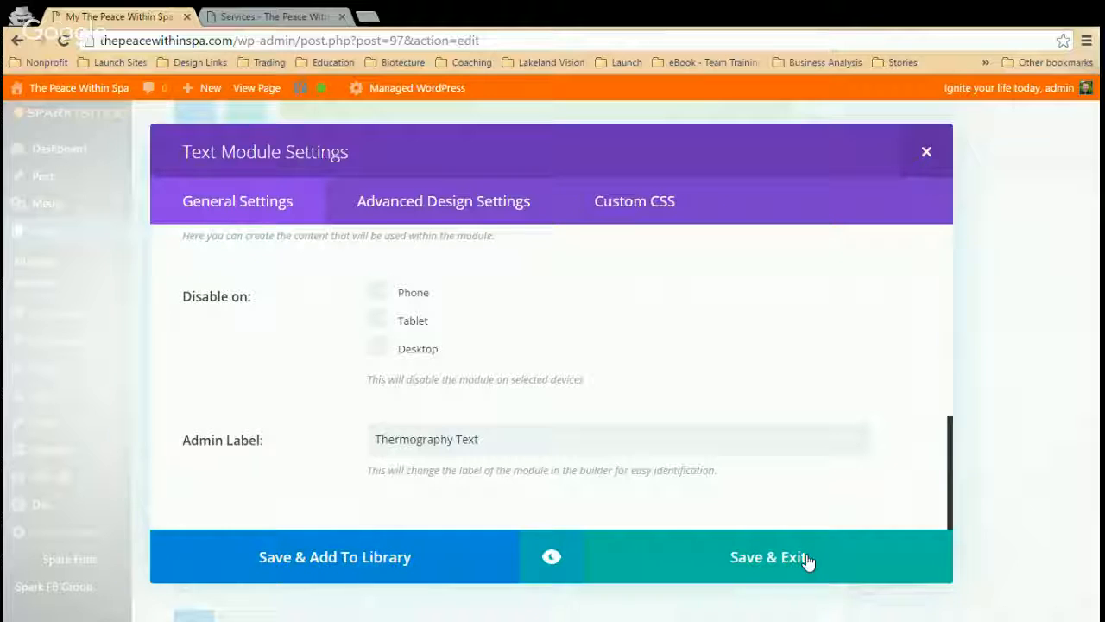
left_click(805, 560)
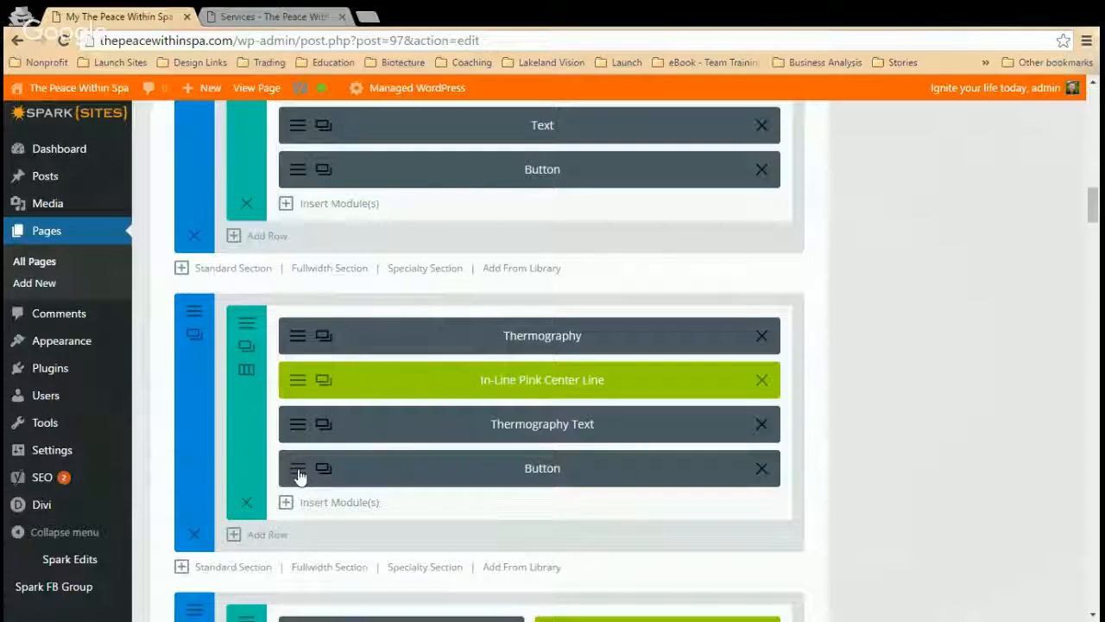
Step: Open the Thermography section's Button module settings and inspect the anchor used as its button URL
left_click(296, 474)
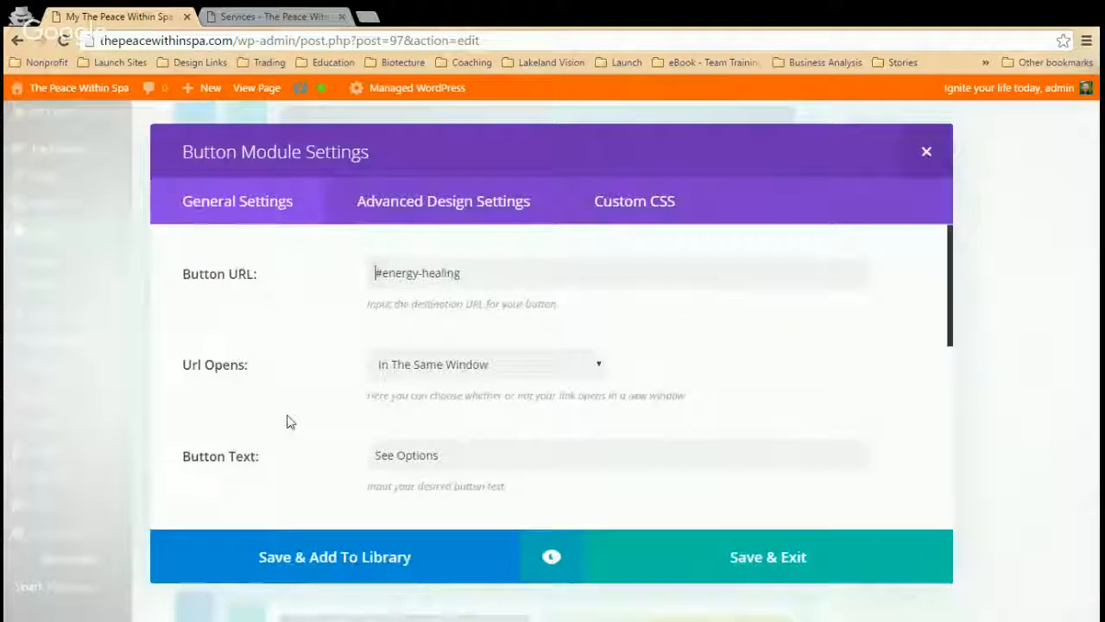
mouse_move(463, 273)
left_mouse_down()
mouse_move(375, 271)
mouse_move(380, 279)
left_mouse_up()
left_click(383, 379)
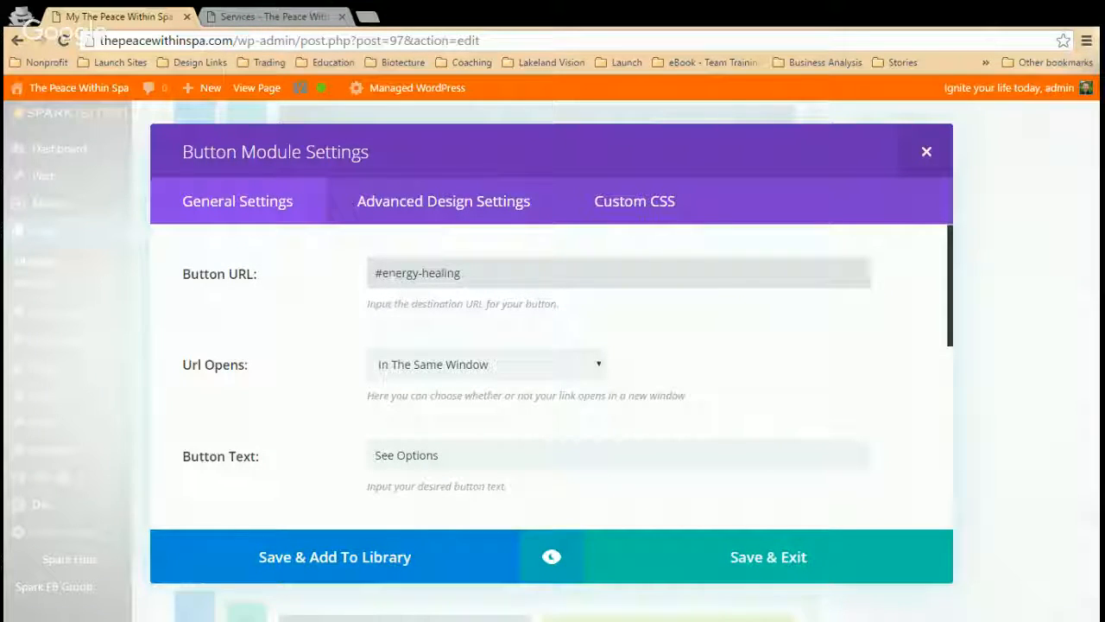
left_click_drag(462, 274, 367, 273)
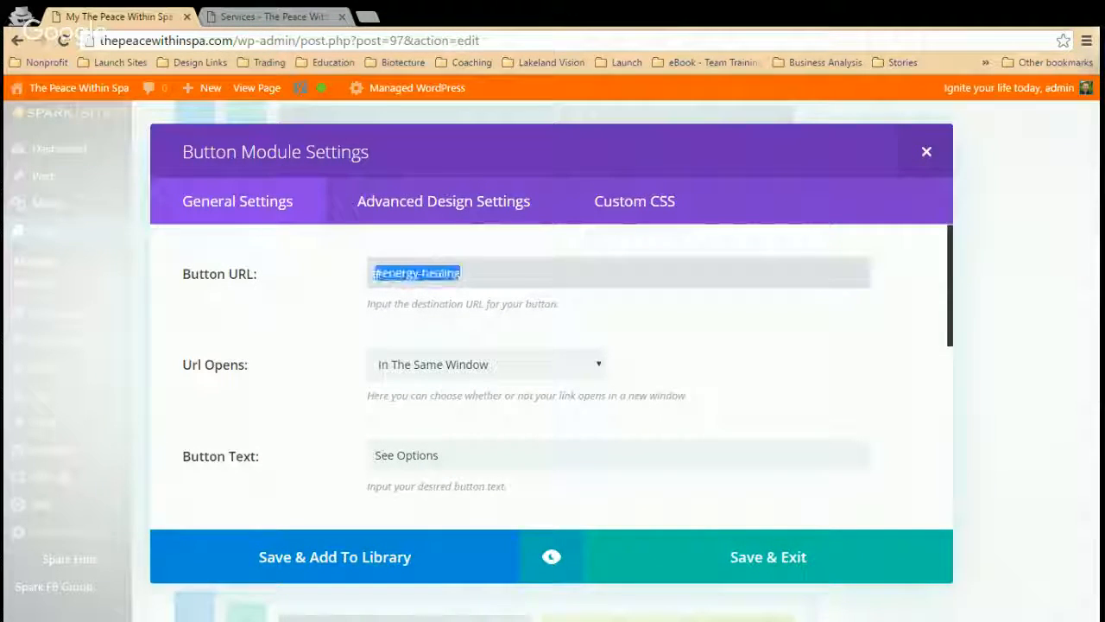
Step: Look through the live Services page for the Reconnective Healing pricing section that the See Options button links to
left_click(208, 16)
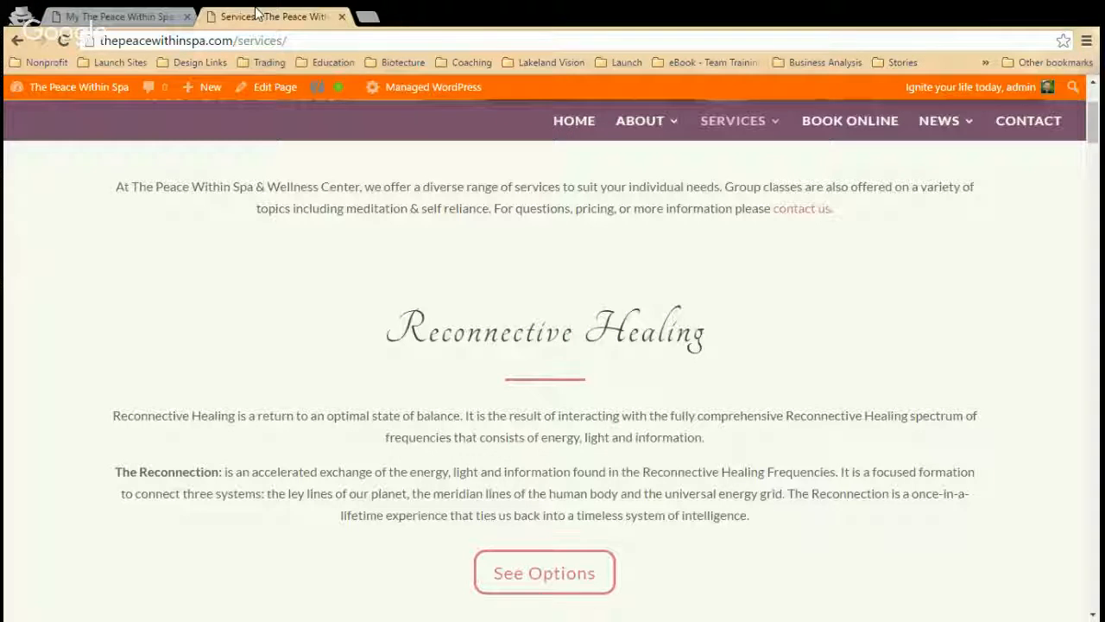
scroll(416, 374, "down", 5)
scroll(417, 374, "down", 15)
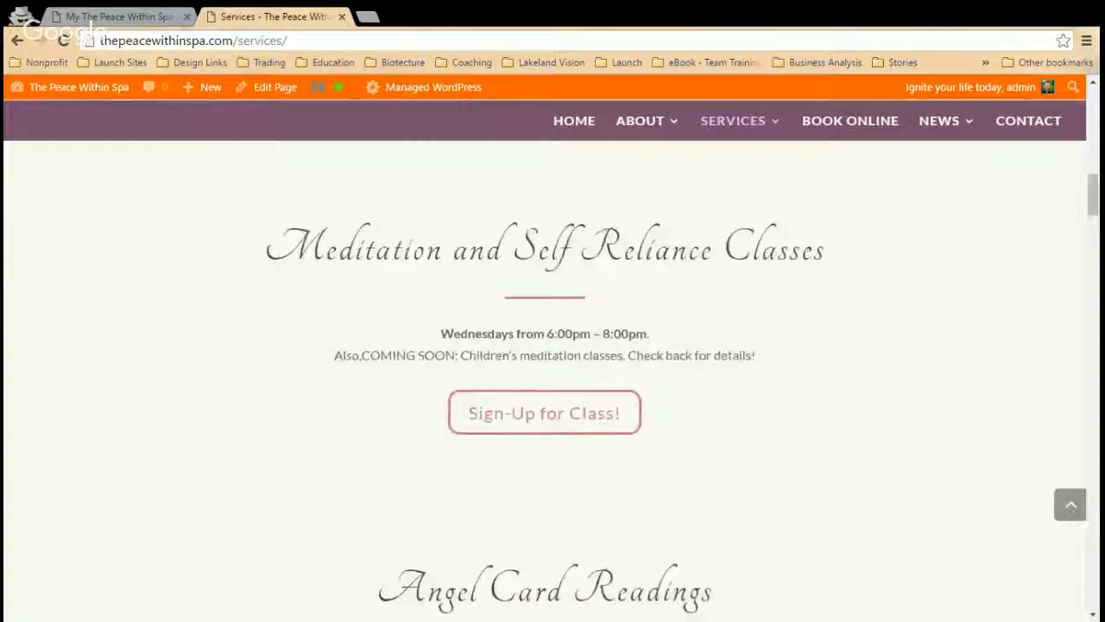
scroll(412, 368, "down", 10)
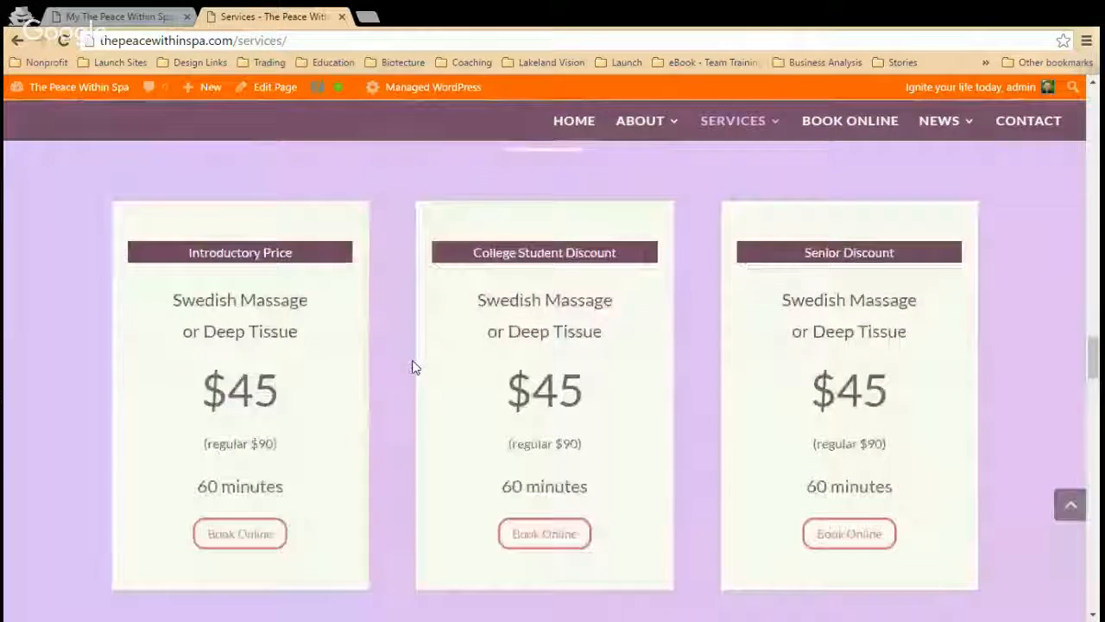
scroll(406, 368, "up", 3)
scroll(478, 316, "down", 9)
scroll(396, 357, "down", 15)
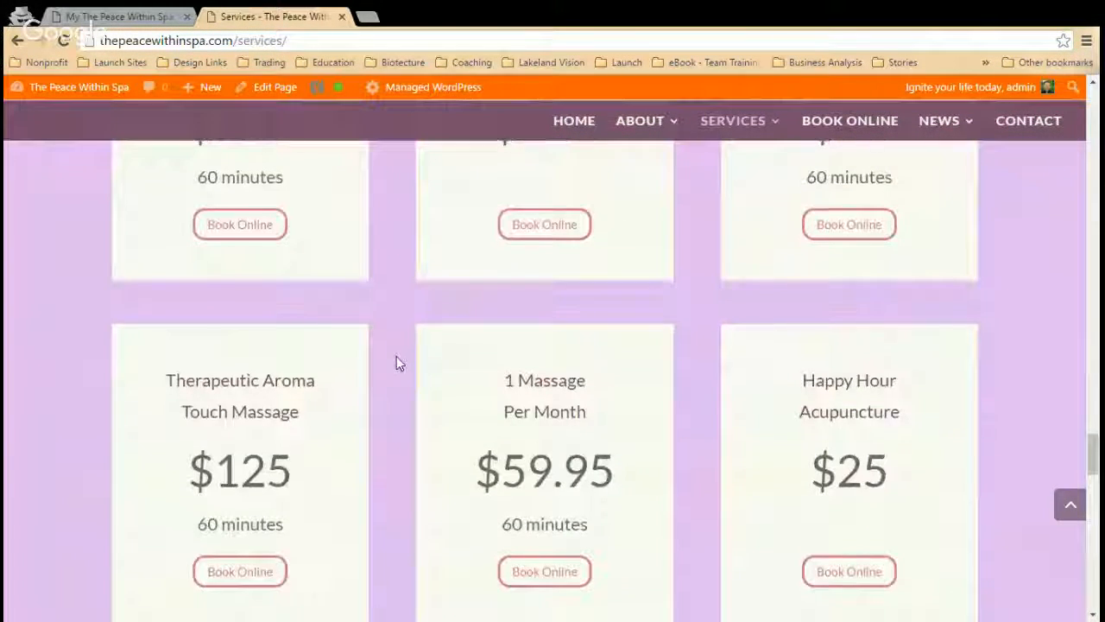
scroll(396, 362, "up", 3)
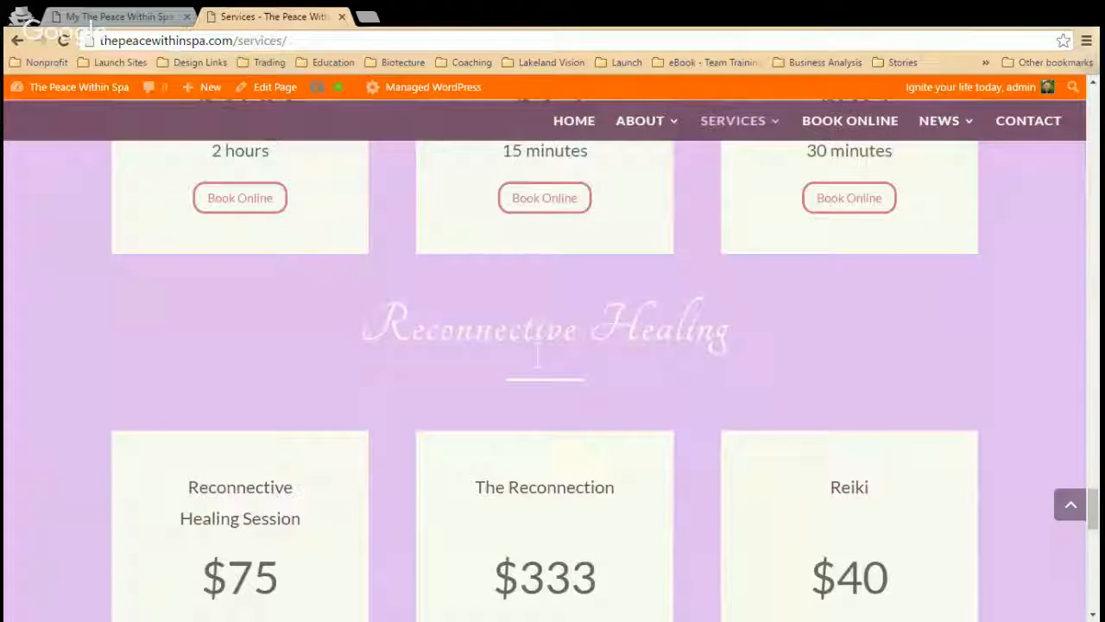
left_click_drag(757, 328, 342, 366)
left_click(345, 352)
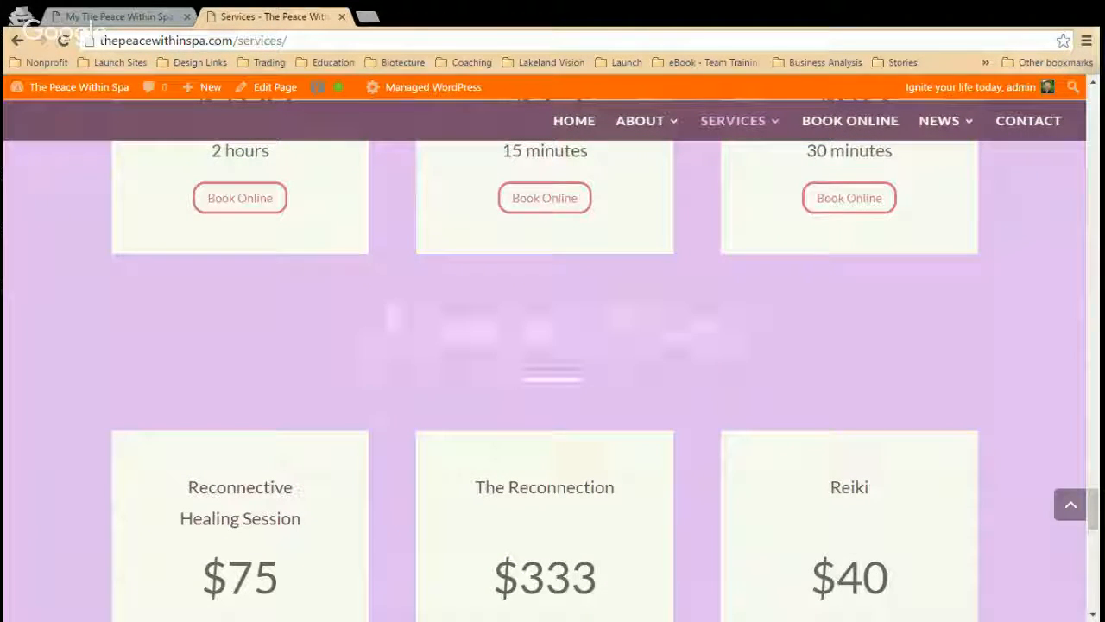
scroll(598, 351, "up", 10)
scroll(598, 351, "up", 15)
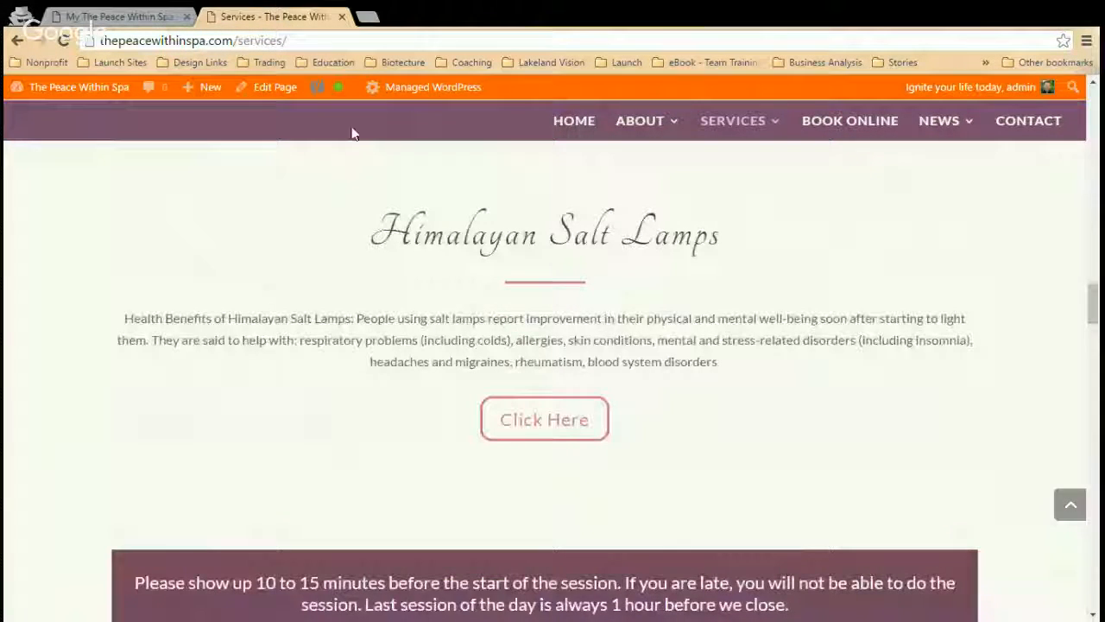
Step: Return to the page builder and close the Button module settings without changing anything
left_click(121, 16)
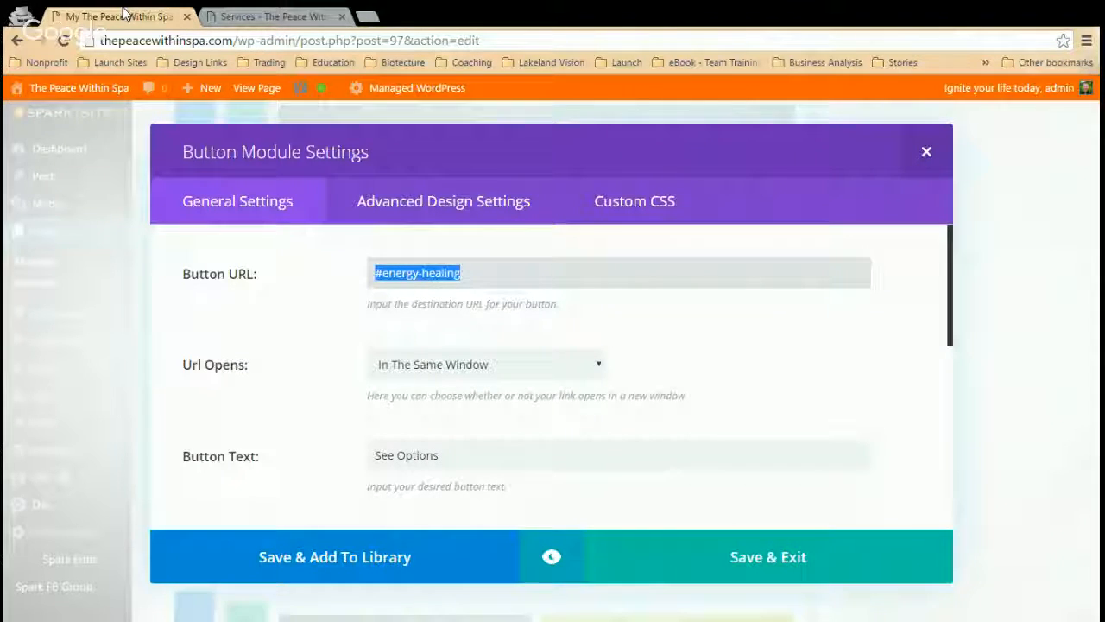
left_click(257, 13)
key("ctrl+shift+Tab")
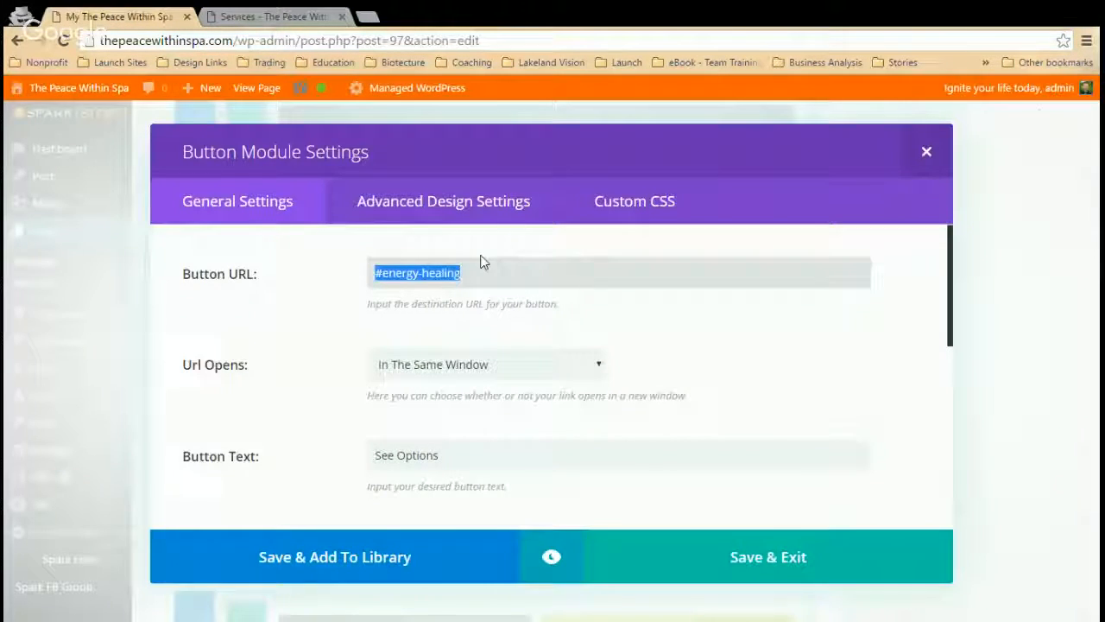
left_click(927, 154)
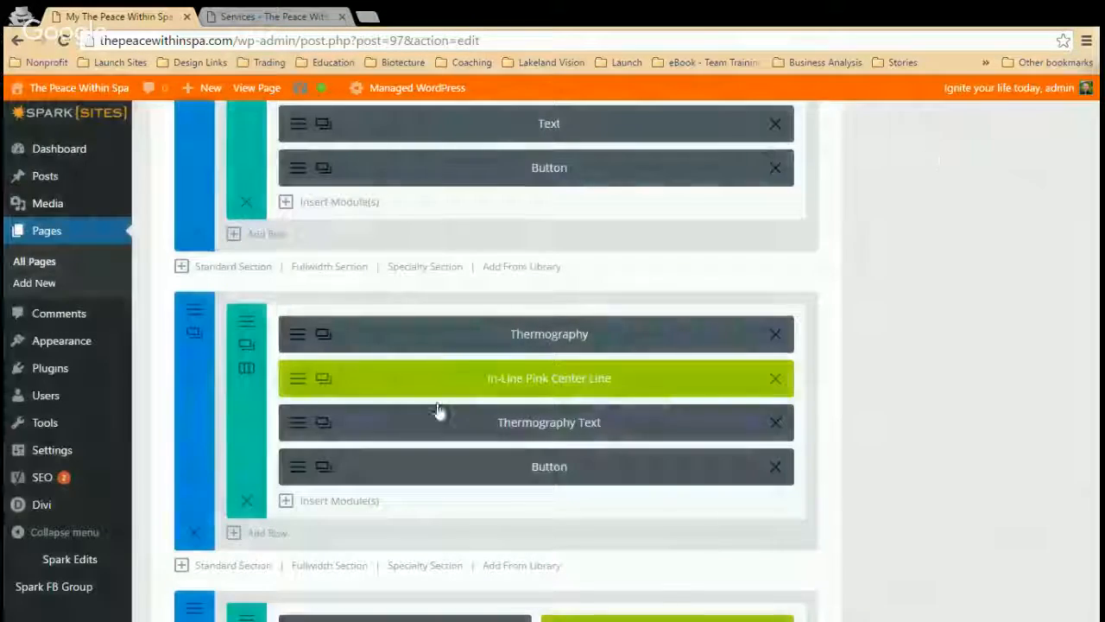
scroll(387, 471, "down", 1)
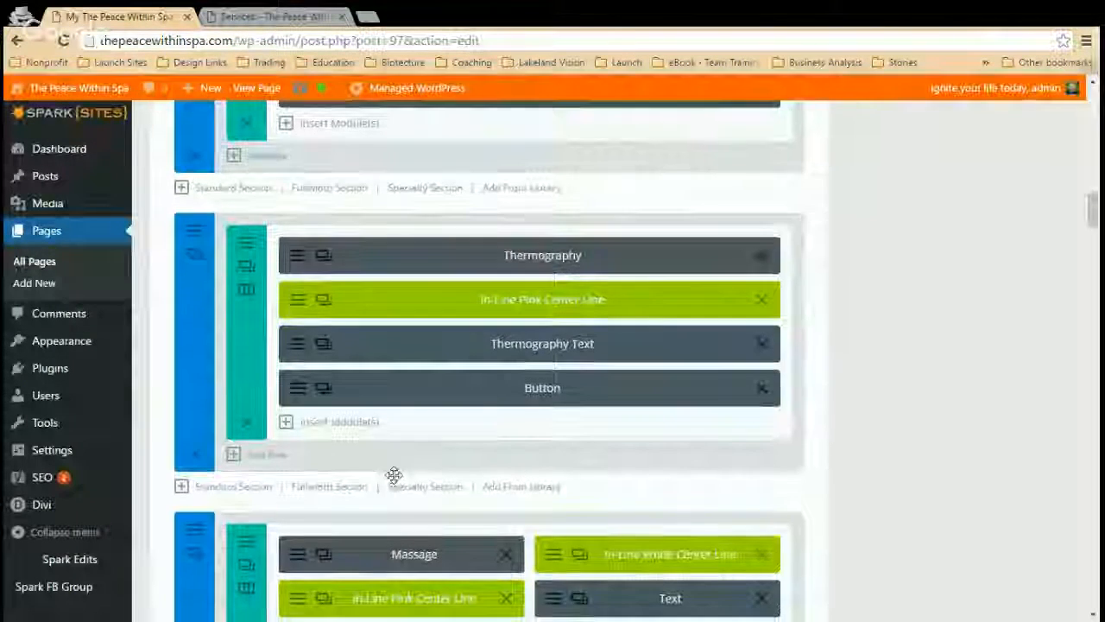
left_click(300, 255)
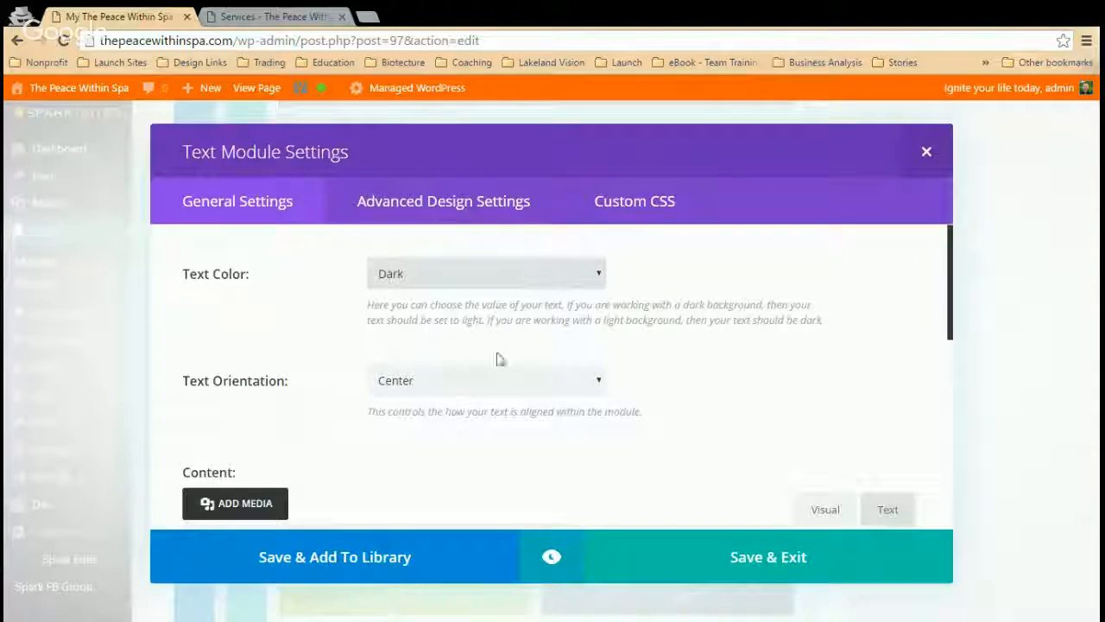
left_click(926, 151)
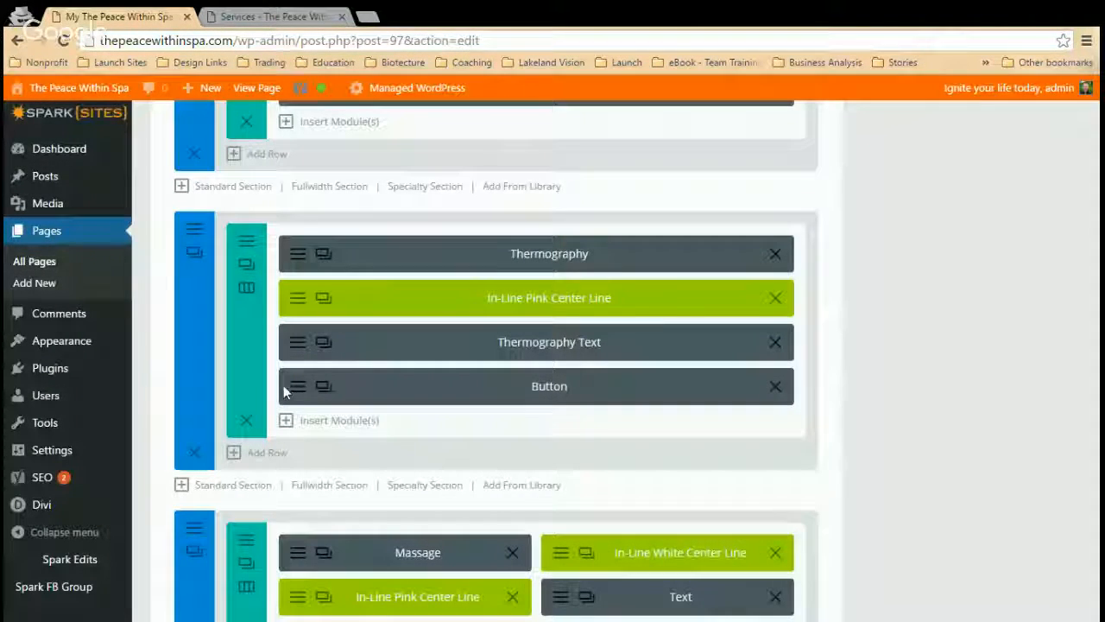
left_click(297, 395)
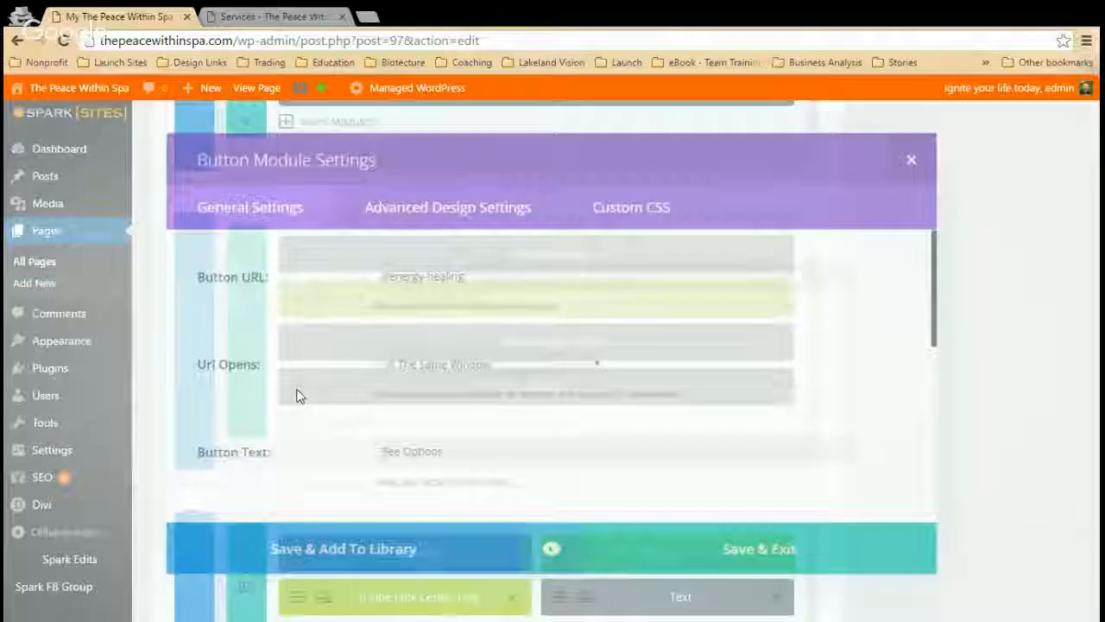
key("shift+Right")
left_click(381, 273)
type("http://thepeacewithinspa.c")
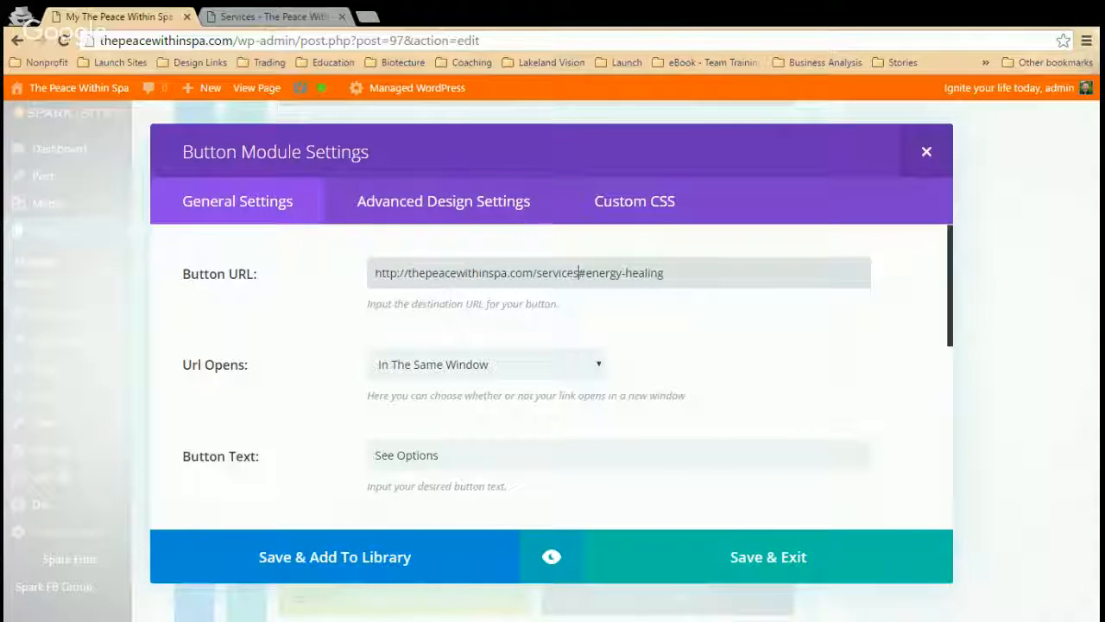
Step: Remove the page address from the button URL, keeping only the #energy-healing anchor
left_click_drag(664, 273, 375, 273)
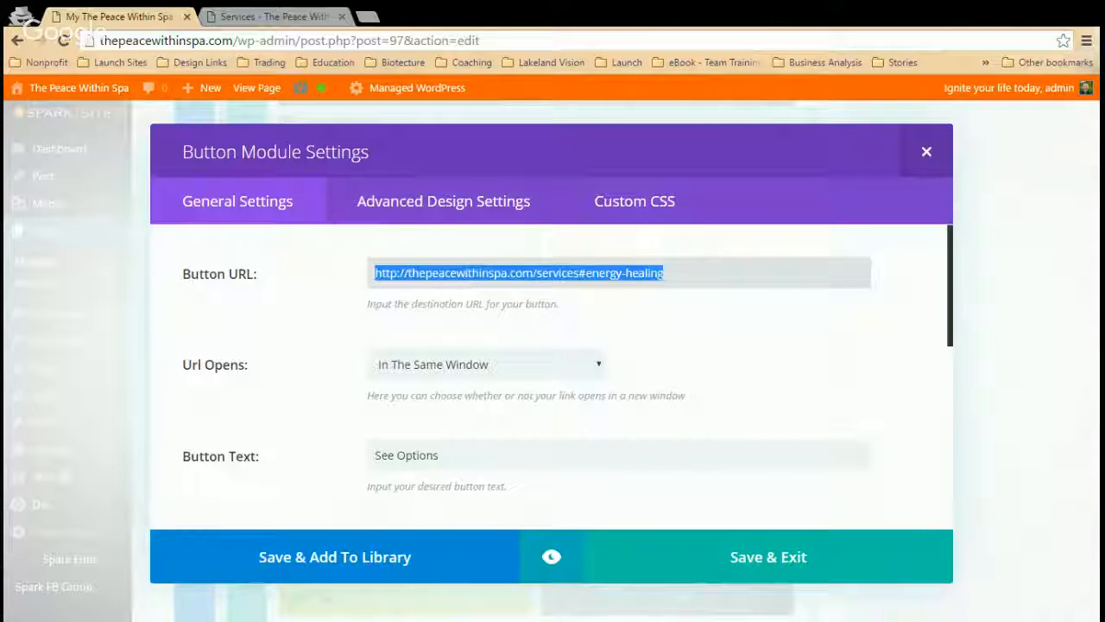
left_click(488, 272)
left_click_drag(605, 273, 663, 273)
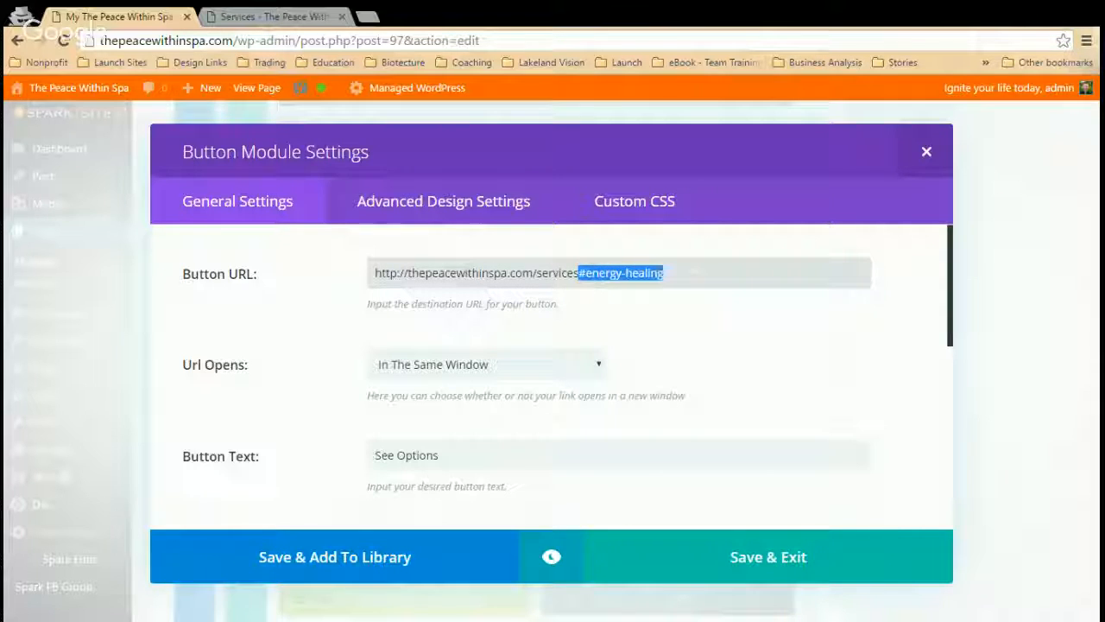
left_click(579, 273)
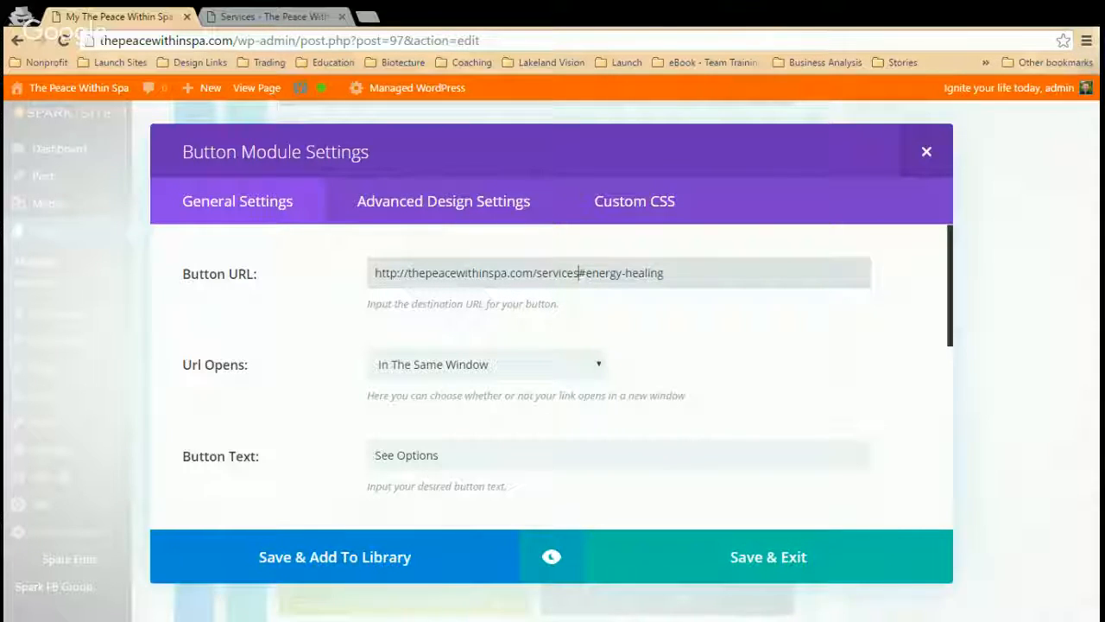
key("BackSpace")
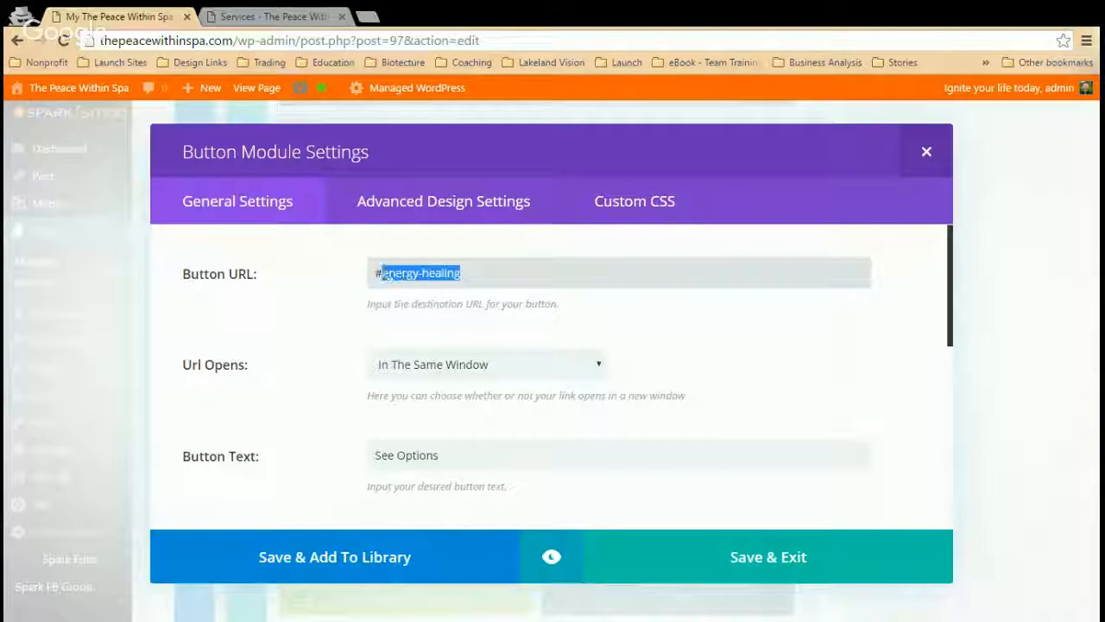
Step: Close the Thermography Button module settings without saving and look through the builder's pricing section down to the massage rows
left_click(834, 378)
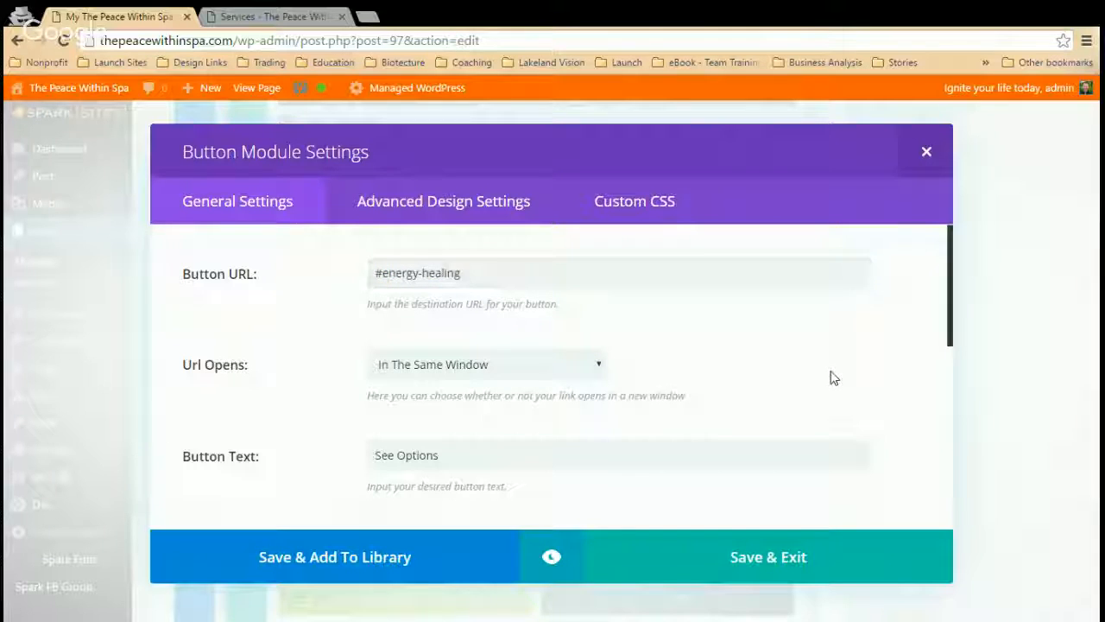
left_click(928, 159)
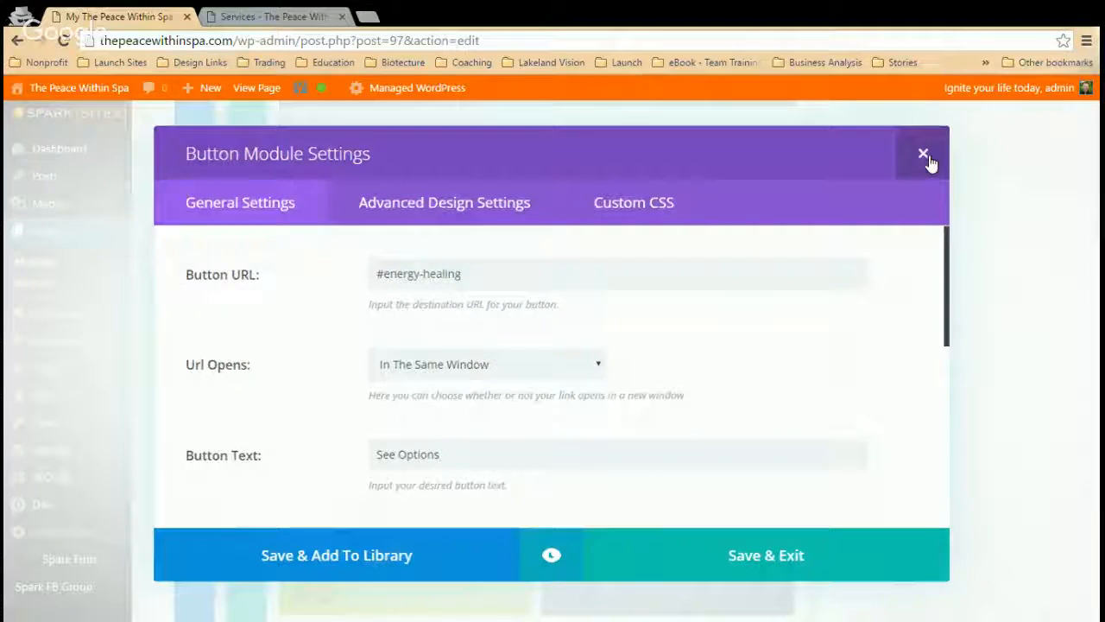
scroll(393, 455, "down", 4)
scroll(393, 454, "down", 11)
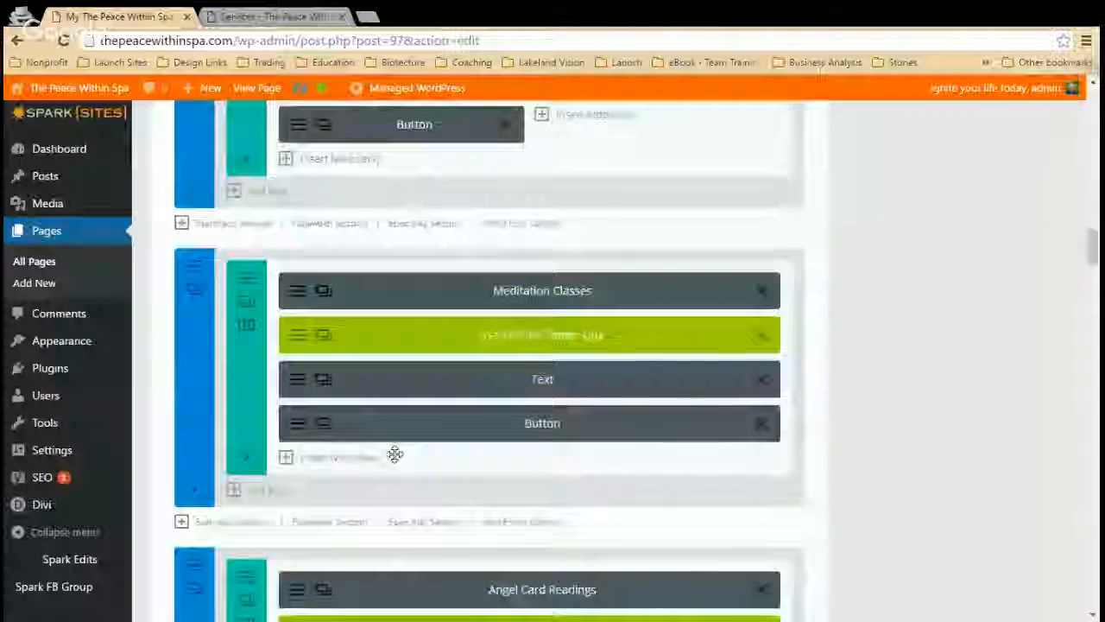
scroll(394, 454, "down", 11)
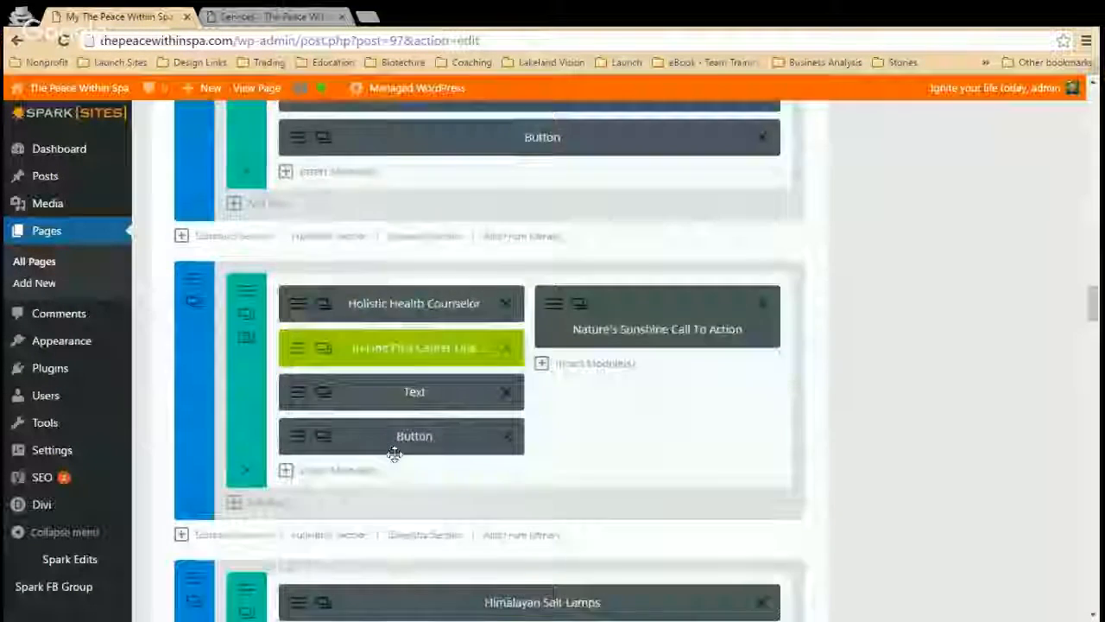
scroll(390, 453, "down", 1)
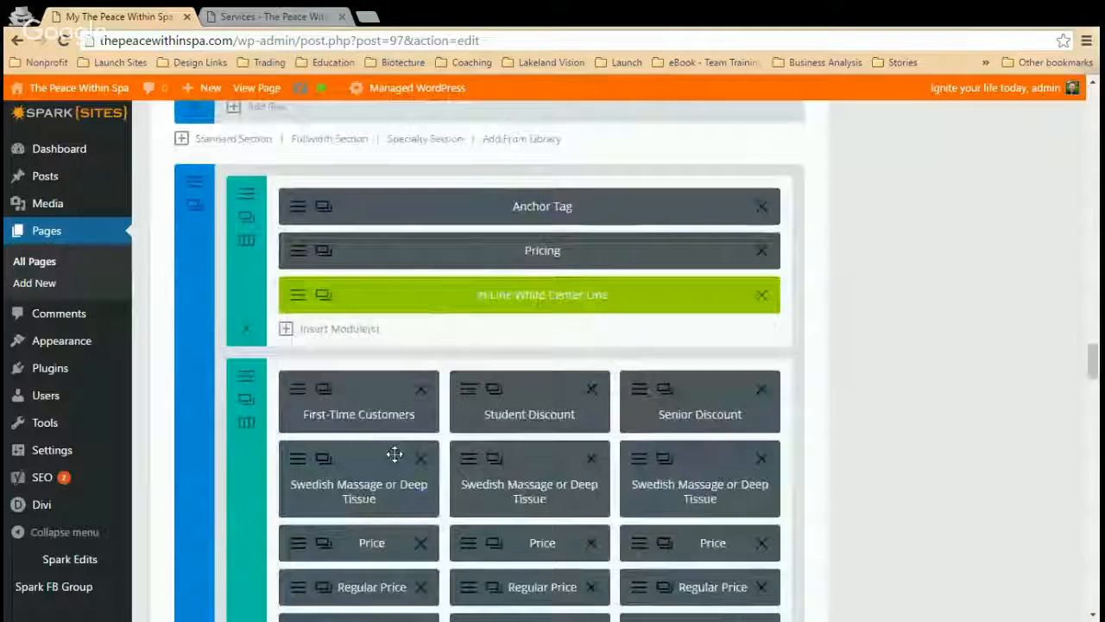
scroll(432, 346, "down", 1)
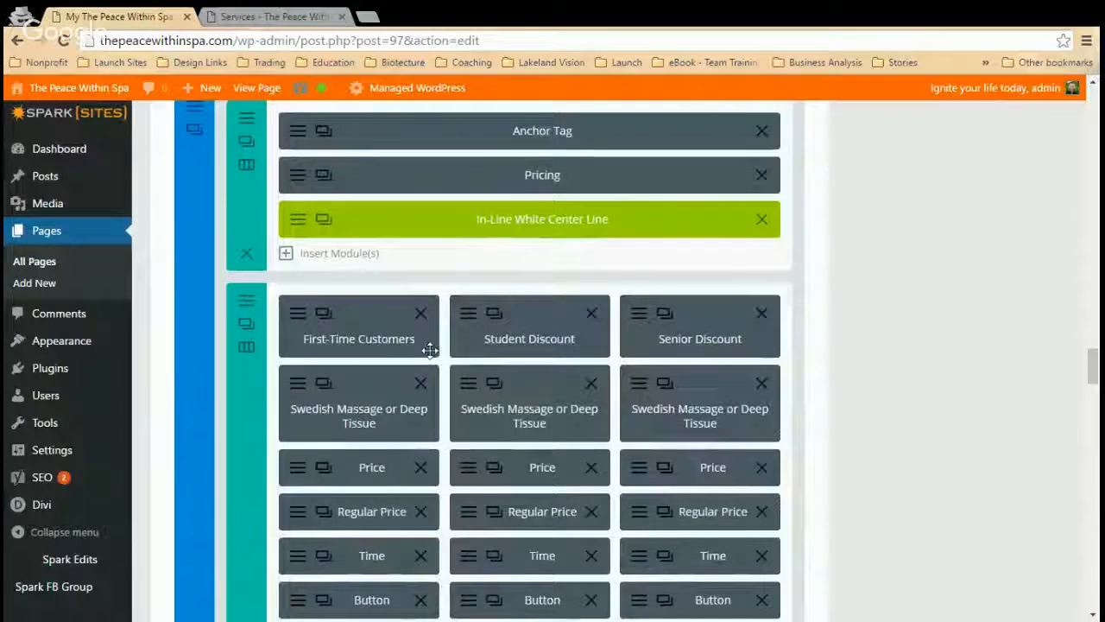
scroll(406, 335, "down", 3)
scroll(405, 337, "down", 4)
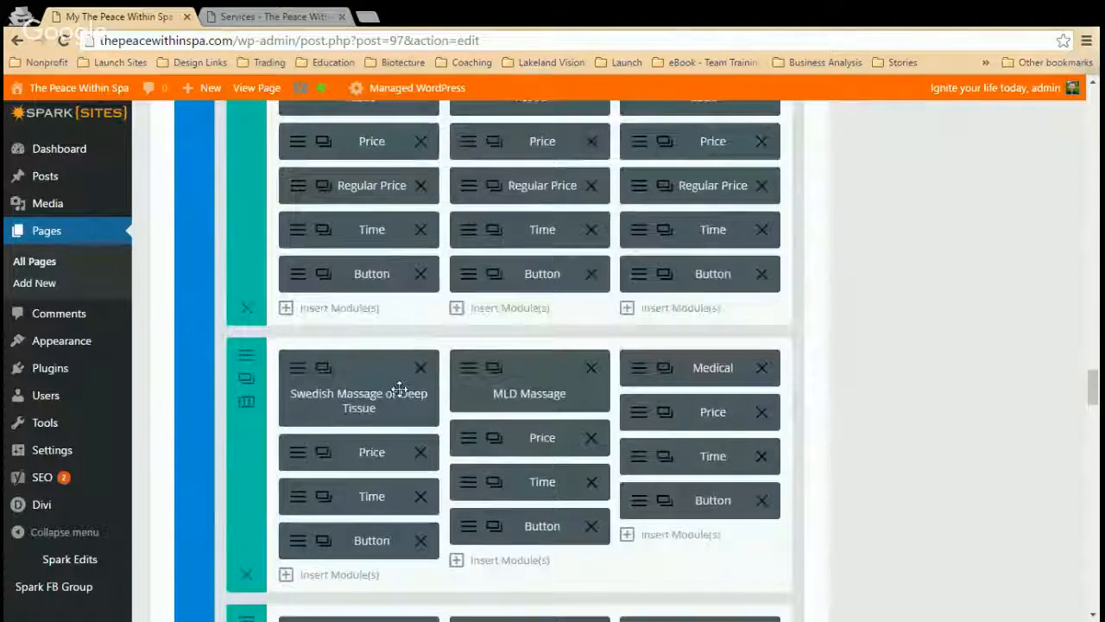
scroll(398, 389, "down", 3)
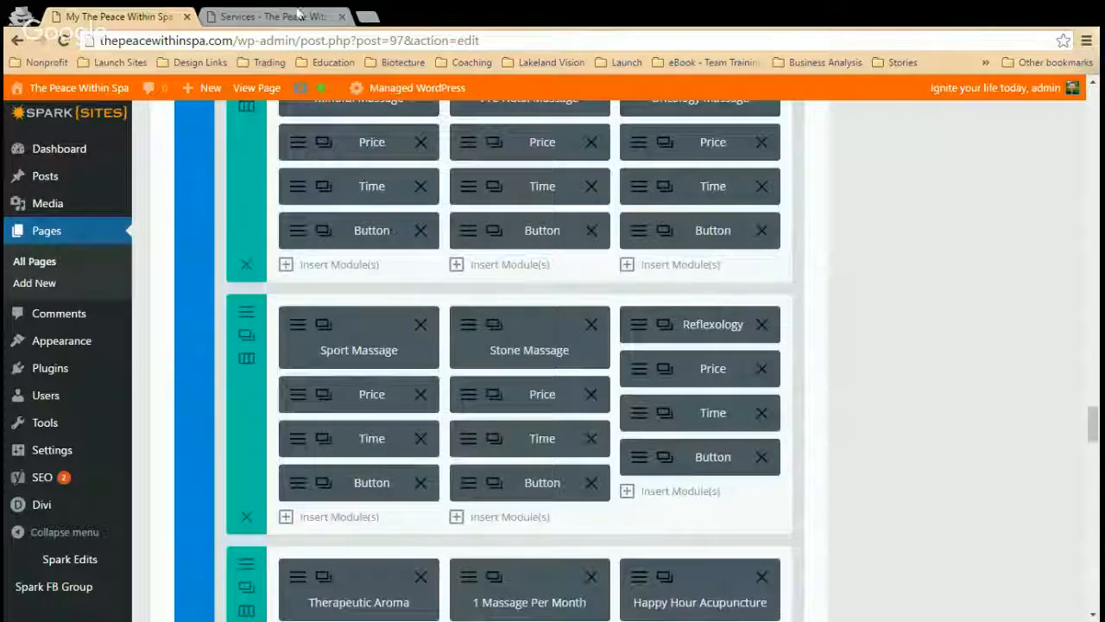
Step: Switch to the live Services page and look through the price cards down to the Reconnective Healing pricing
left_click(267, 16)
scroll(740, 374, "down", 5)
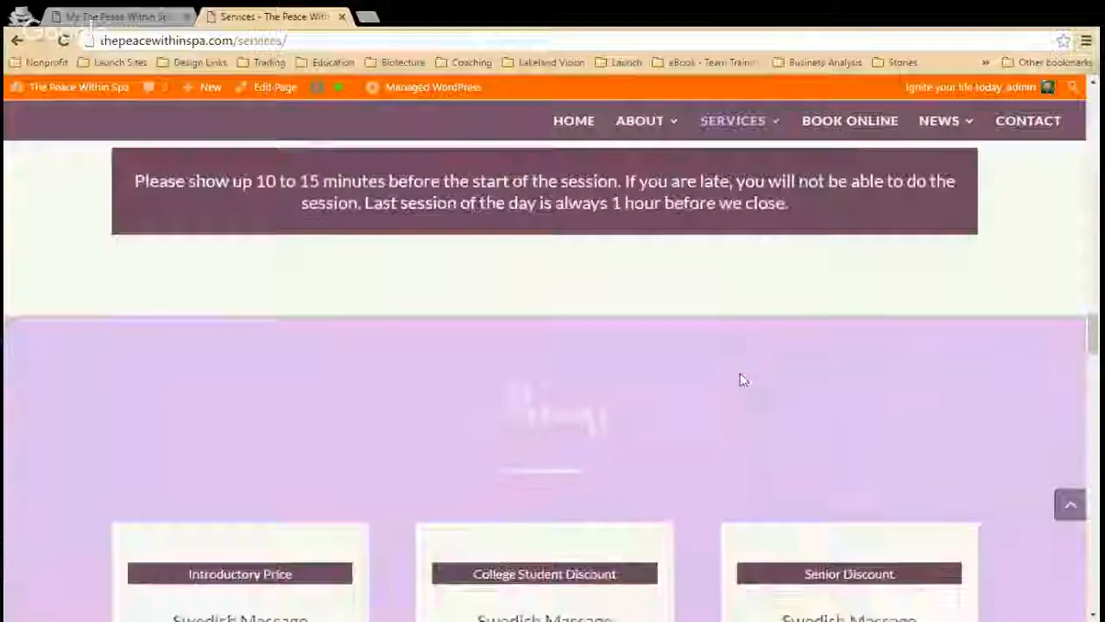
scroll(402, 341, "down", 7)
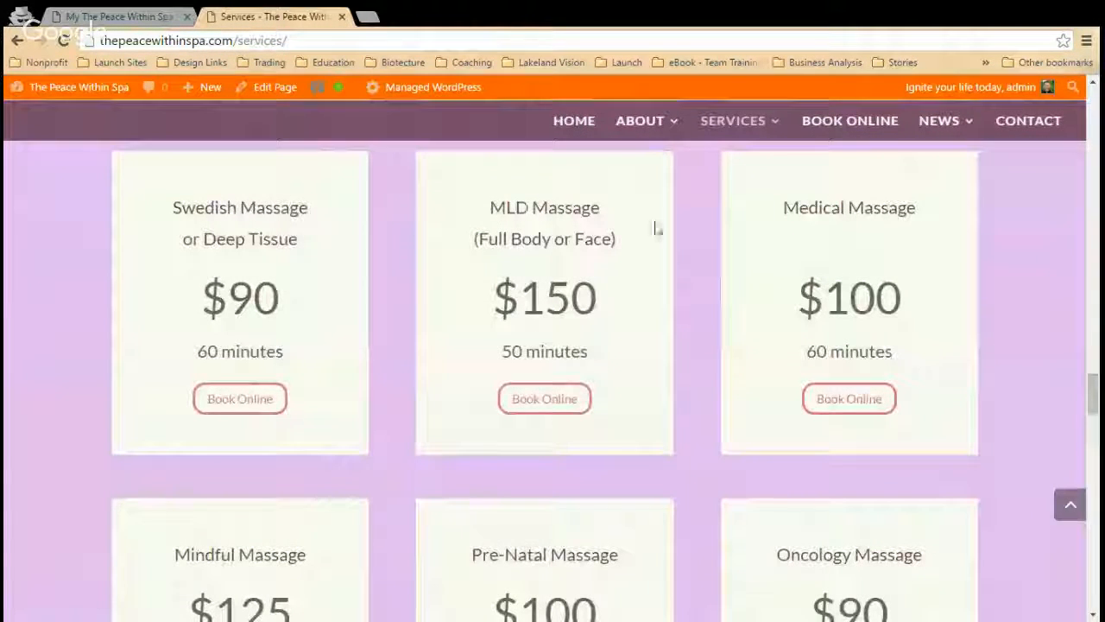
scroll(703, 337, "down", 5)
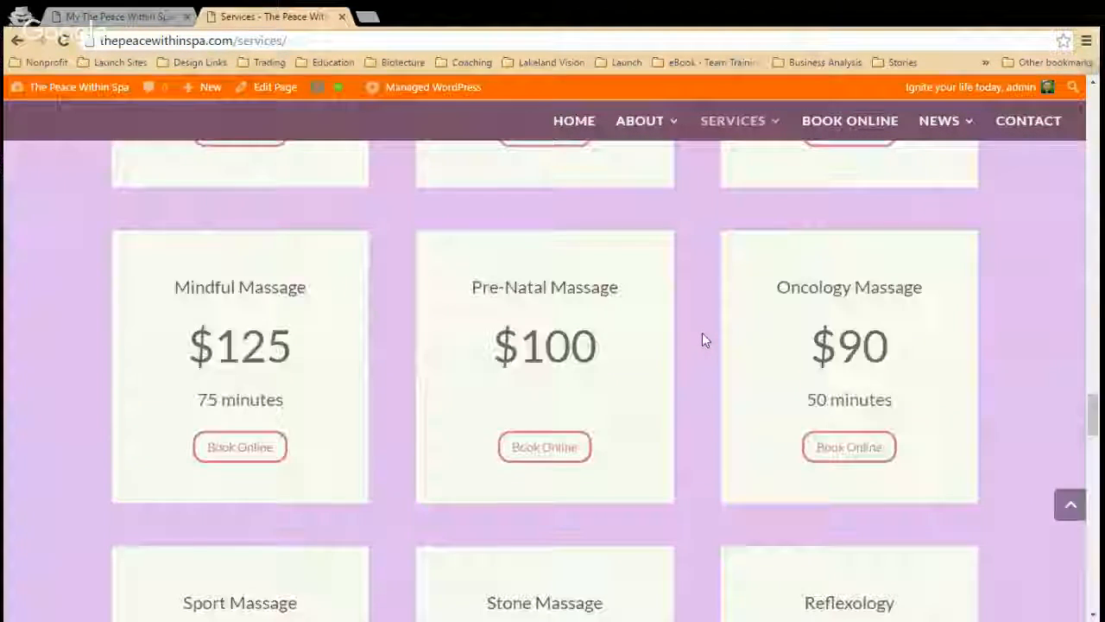
scroll(701, 340, "down", 7)
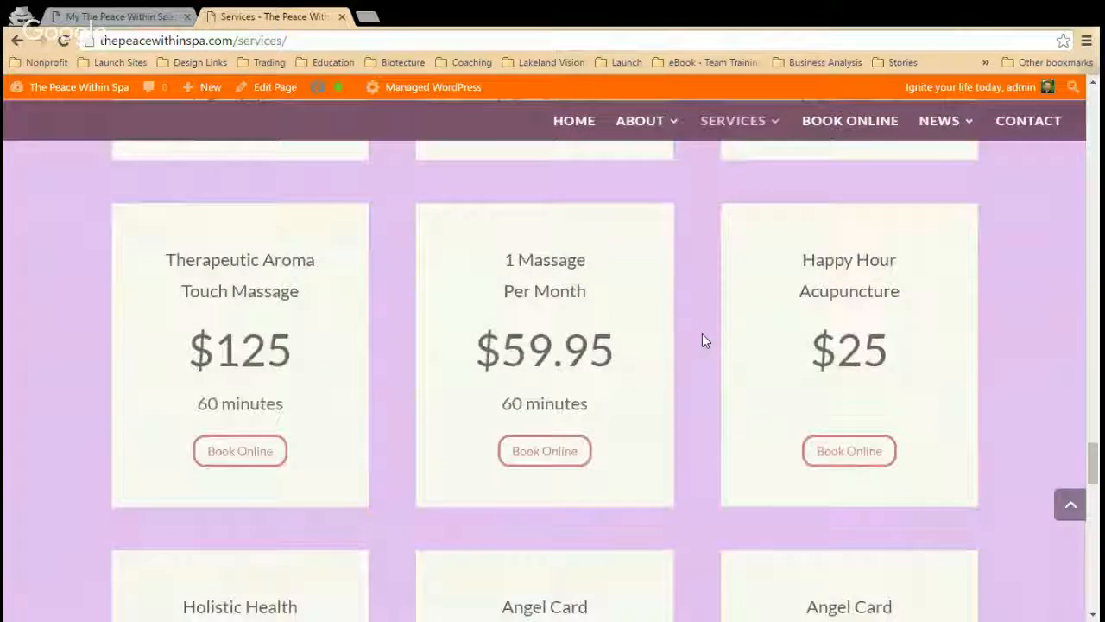
scroll(702, 340, "down", 1)
scroll(701, 339, "up", 3)
scroll(702, 339, "down", 2)
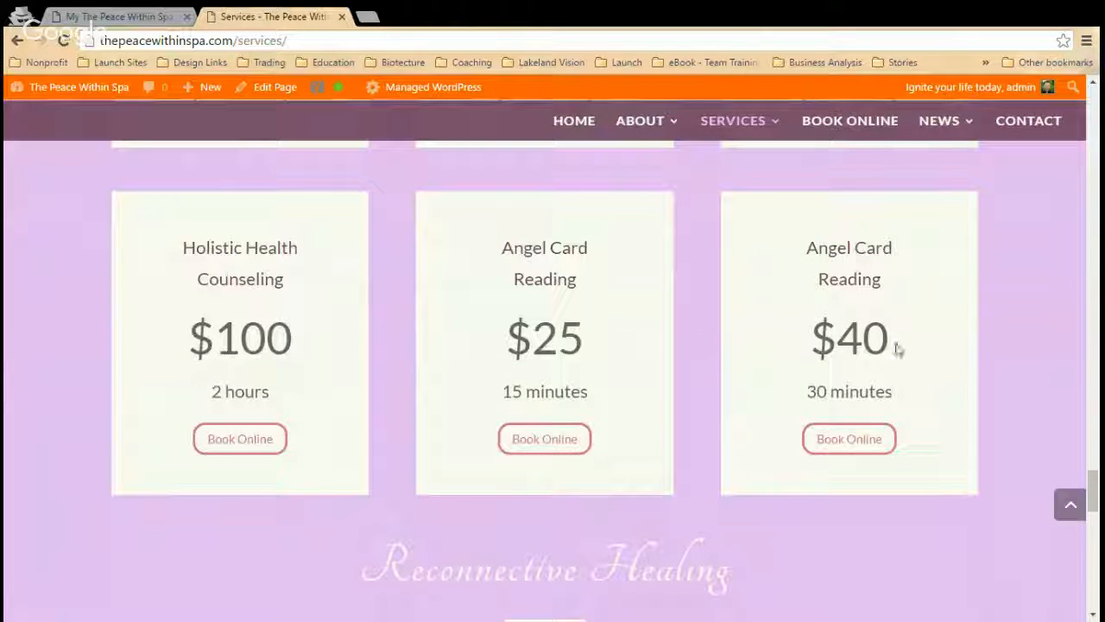
scroll(612, 293, "down", 4)
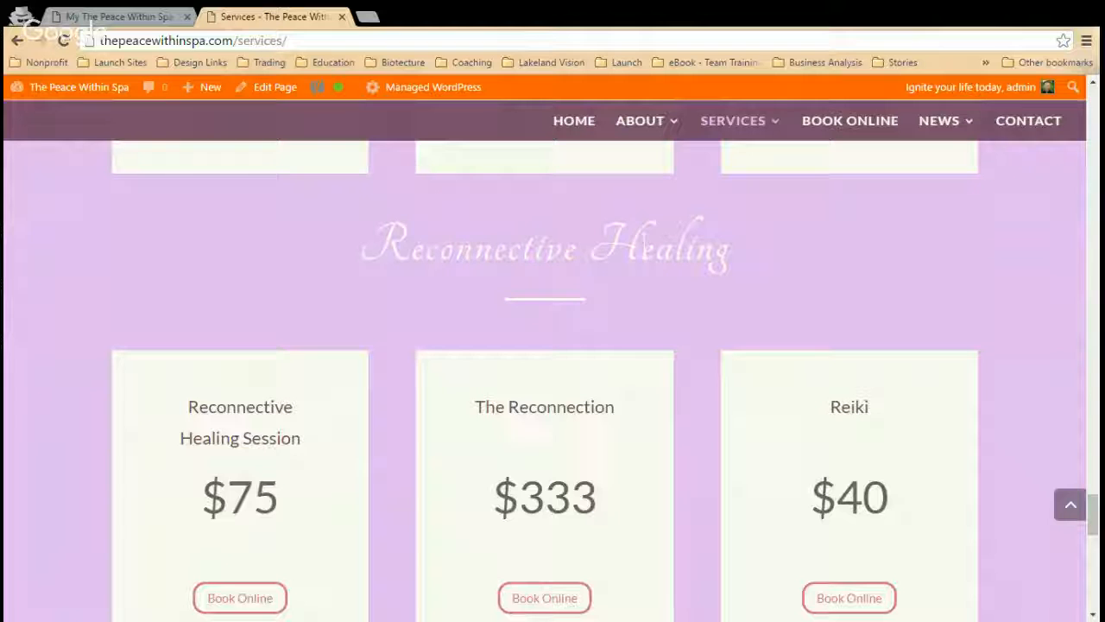
Step: Examine the Reconnective Healing heading and the Pricing heading that introduce the two price groups on the live page
left_click_drag(734, 252, 529, 259)
scroll(356, 249, "up", 10)
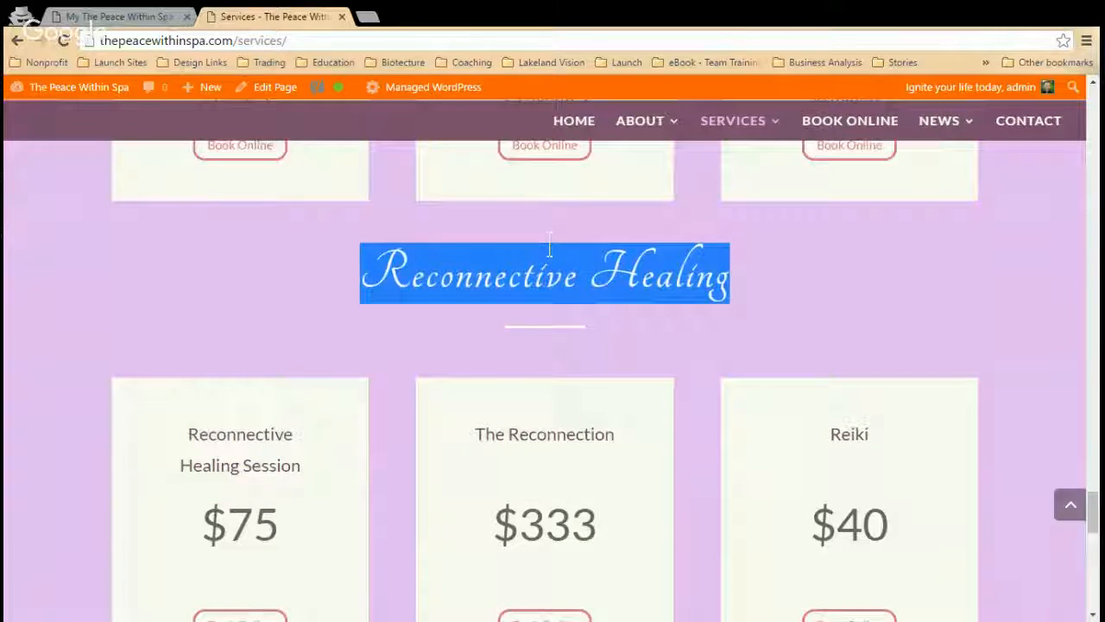
scroll(594, 259, "up", 15)
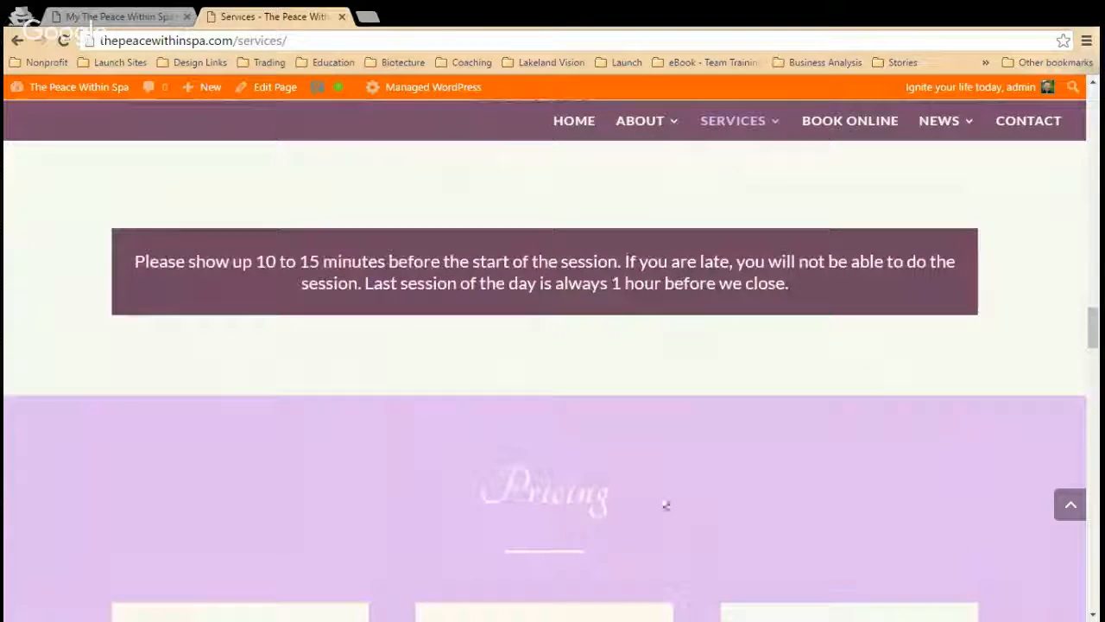
left_click_drag(666, 505, 470, 494)
left_click(510, 511)
scroll(510, 511, "down", 1)
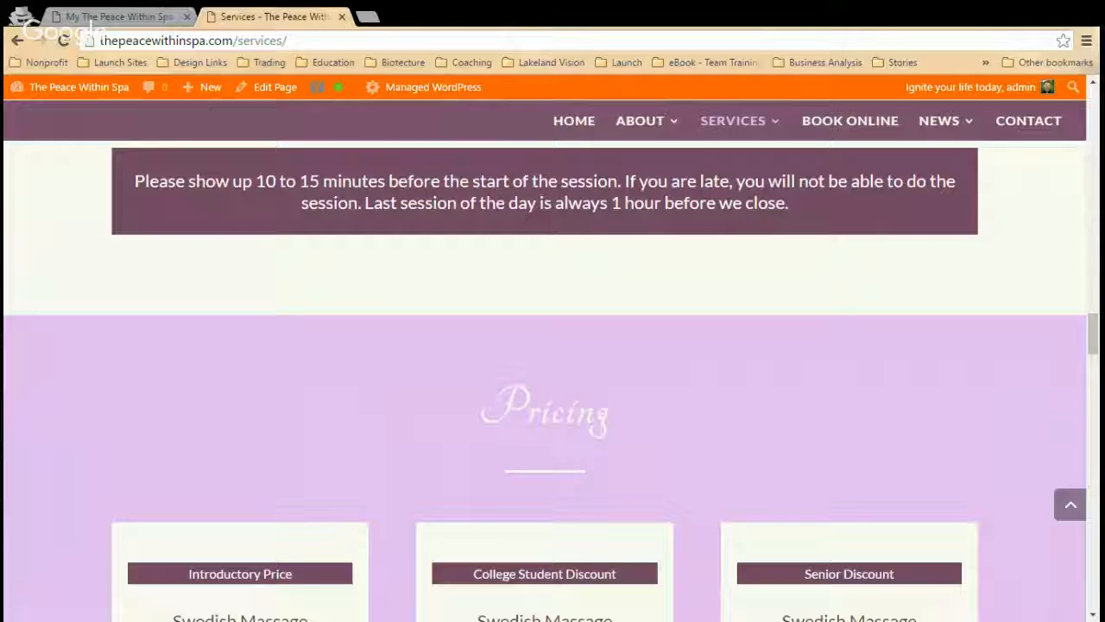
scroll(614, 415, "down", 2)
left_click_drag(613, 252, 463, 263)
left_click(575, 269)
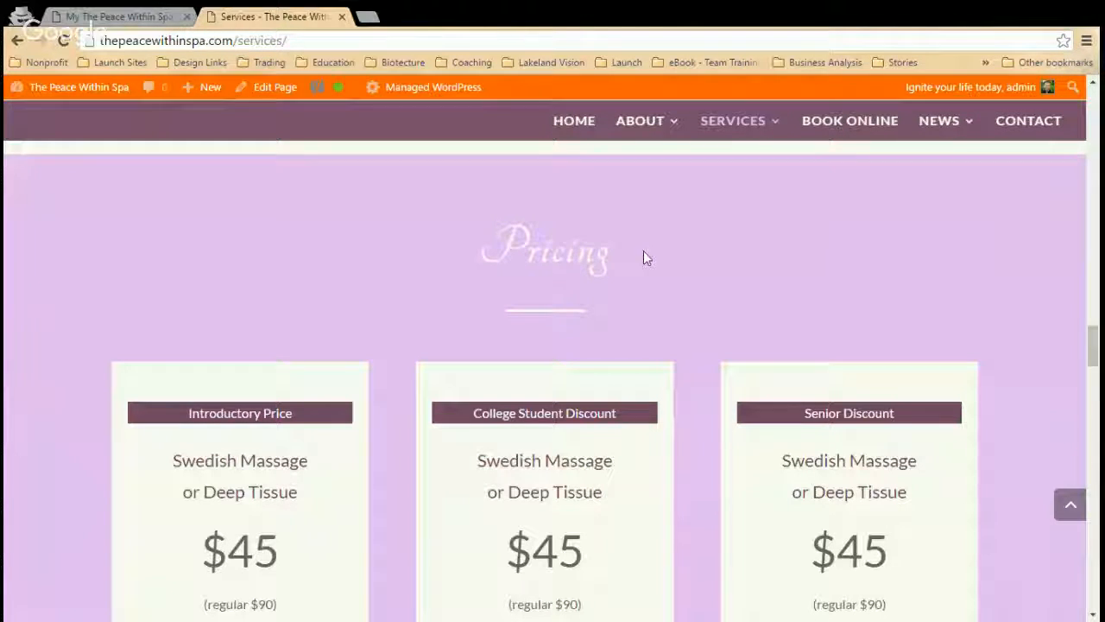
Step: Go back to the Reconnective Healing heading and examine it together with its three price cards
scroll(696, 306, "down", 10)
scroll(696, 303, "down", 5)
scroll(697, 303, "up", 2)
left_click_drag(730, 259, 360, 255)
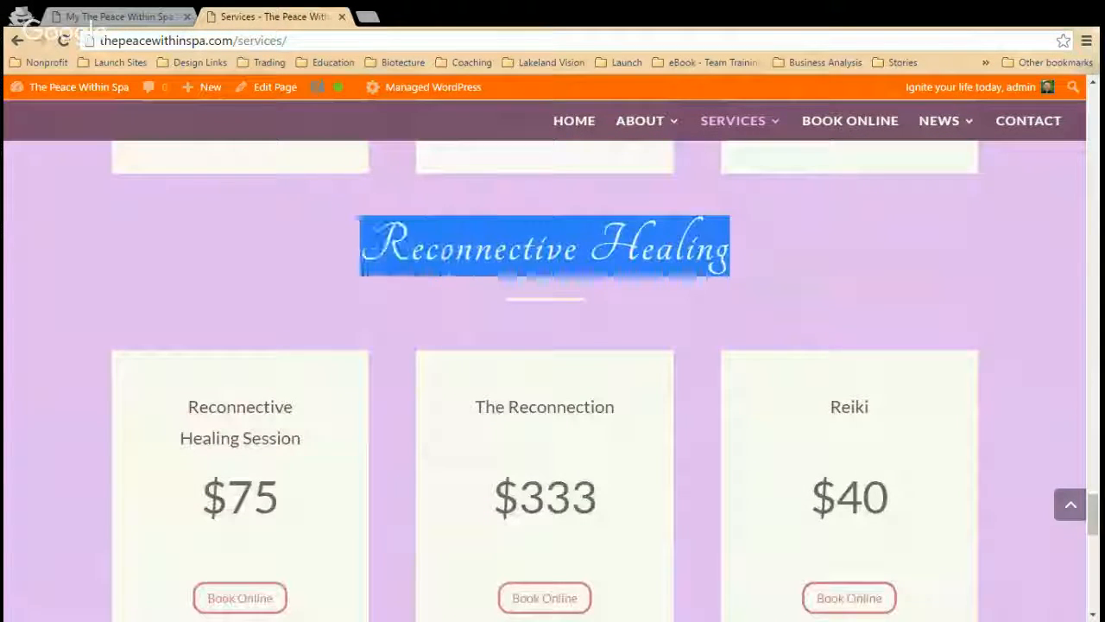
left_click(704, 317)
left_click_drag(742, 276, 359, 259)
left_click(769, 284)
scroll(693, 322, "down", 1)
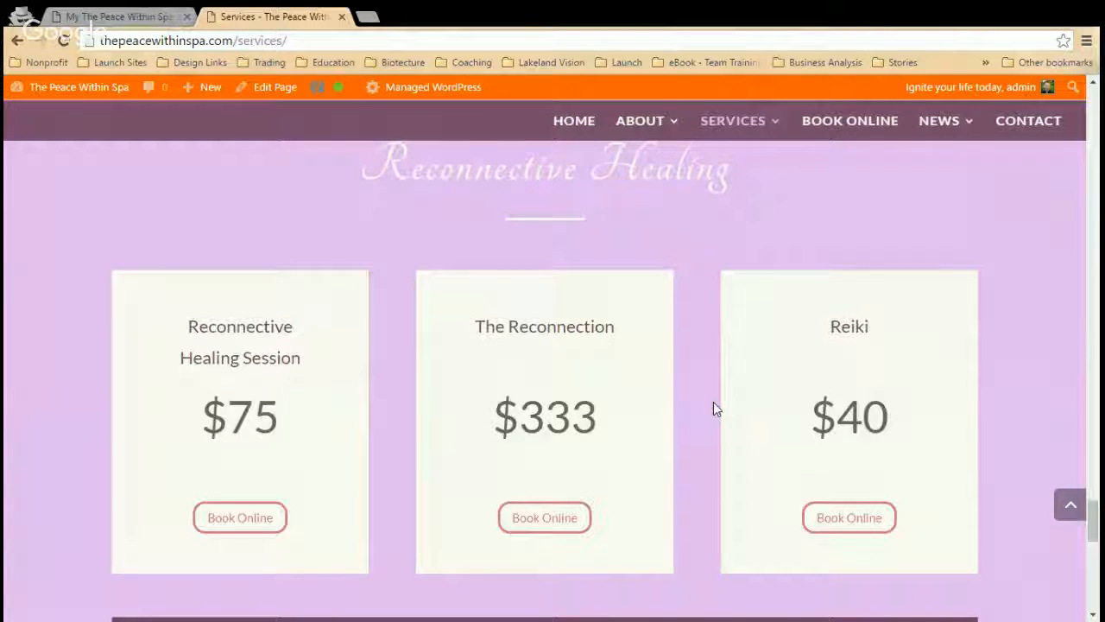
Step: Review the price cards between the Pricing and Reconnective Healing headings once more, checking both headings as link destinations
scroll(713, 401, "up", 2)
scroll(720, 387, "up", 6)
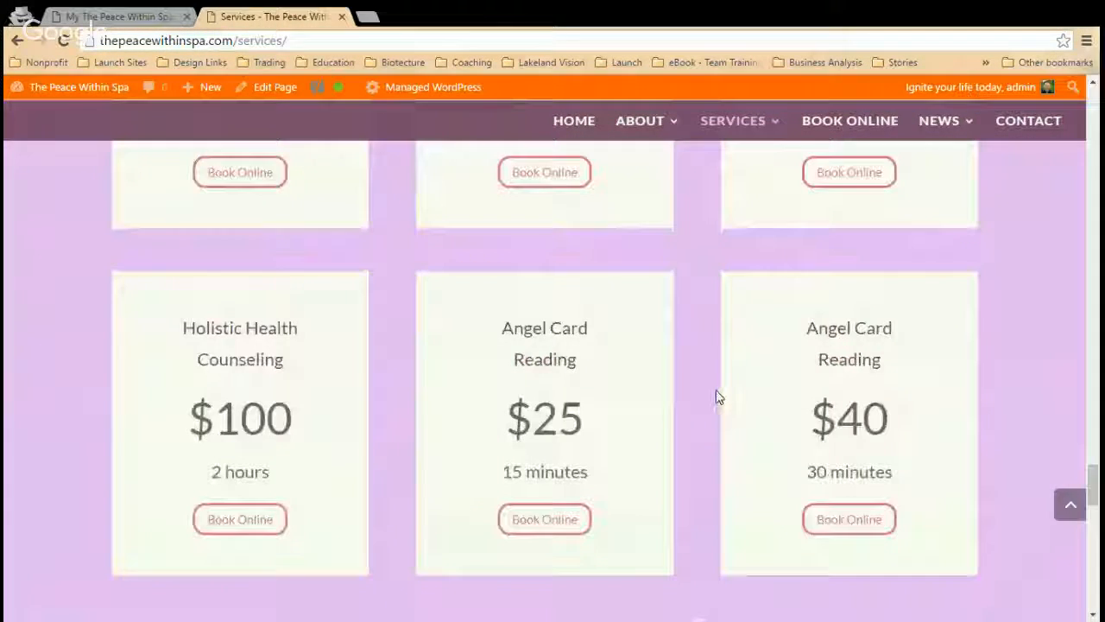
scroll(713, 399, "up", 12)
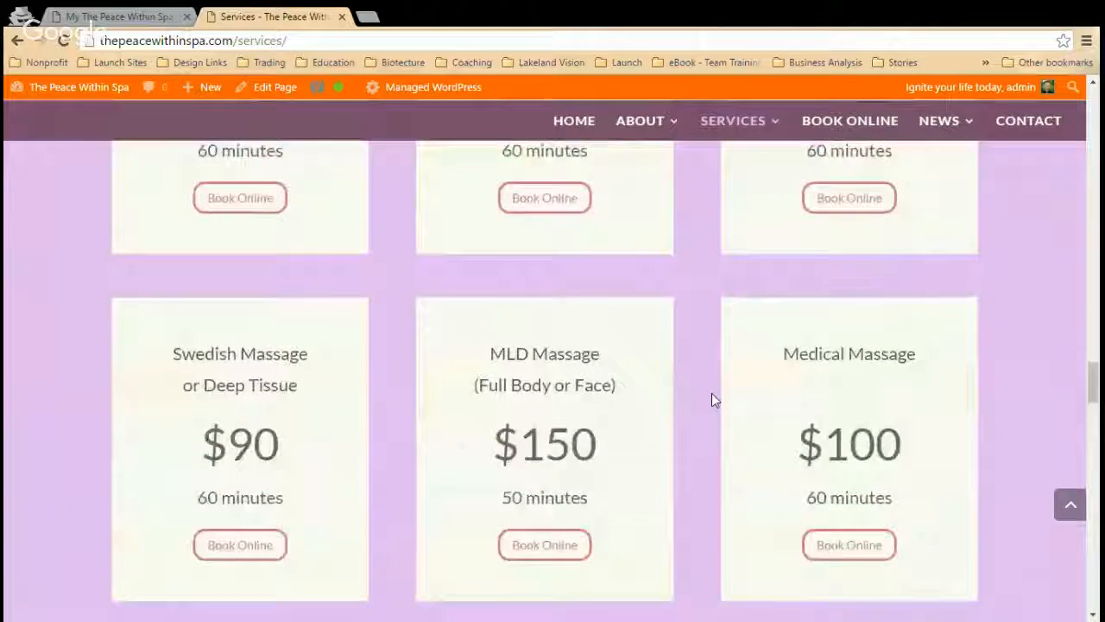
scroll(711, 392, "up", 4)
triple_click(639, 363)
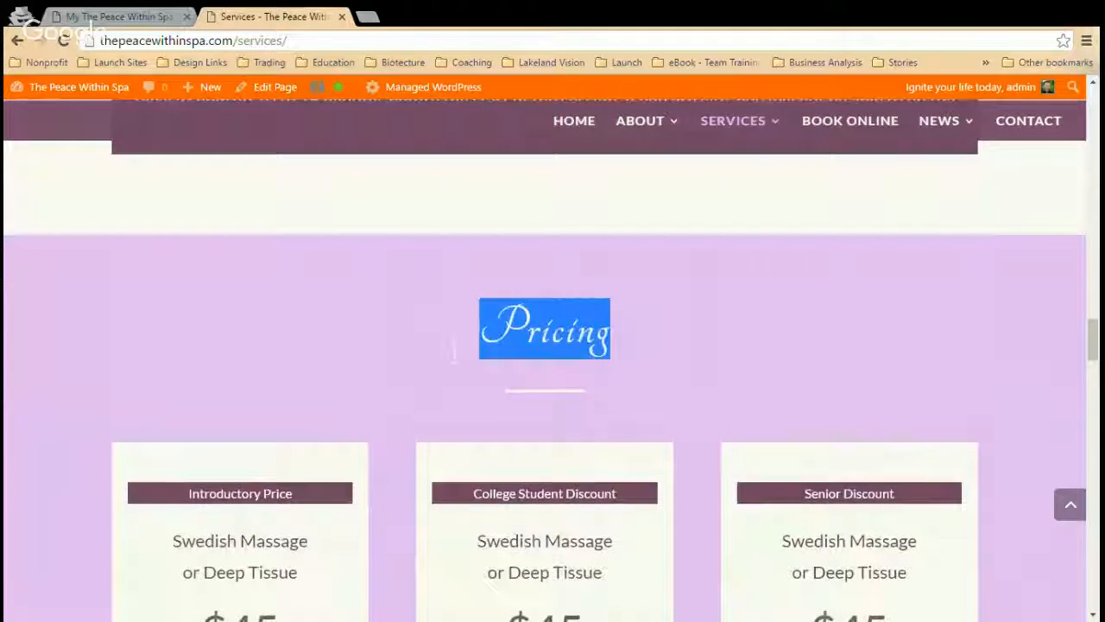
scroll(682, 370, "down", 15)
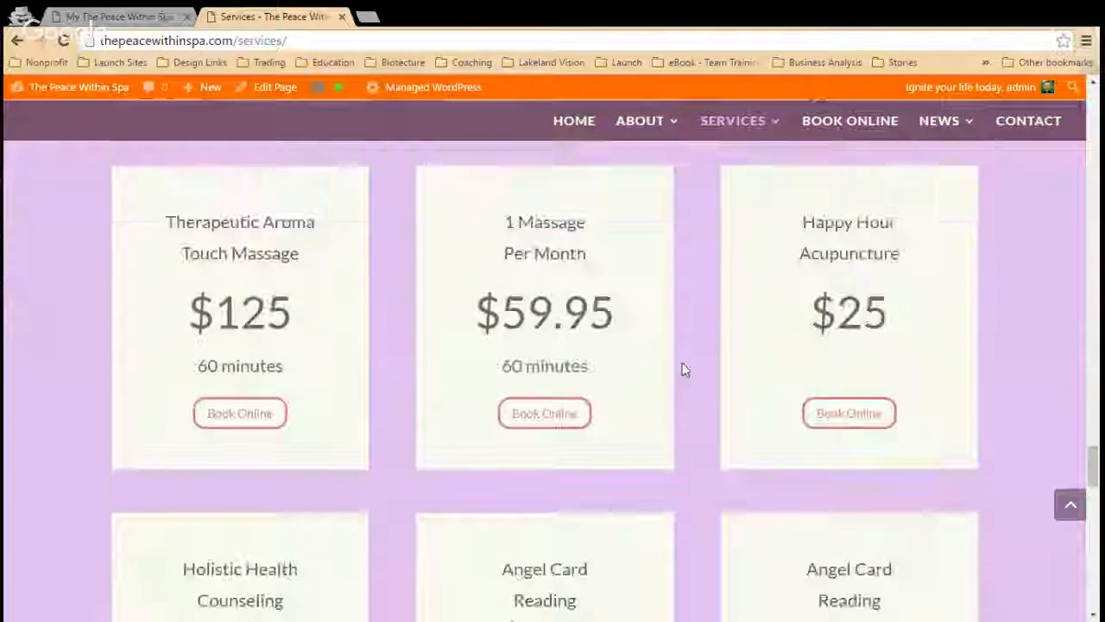
scroll(682, 370, "down", 4)
mouse_move(732, 410)
left_mouse_down()
mouse_move(469, 413)
mouse_move(497, 425)
left_mouse_up()
left_click(759, 451)
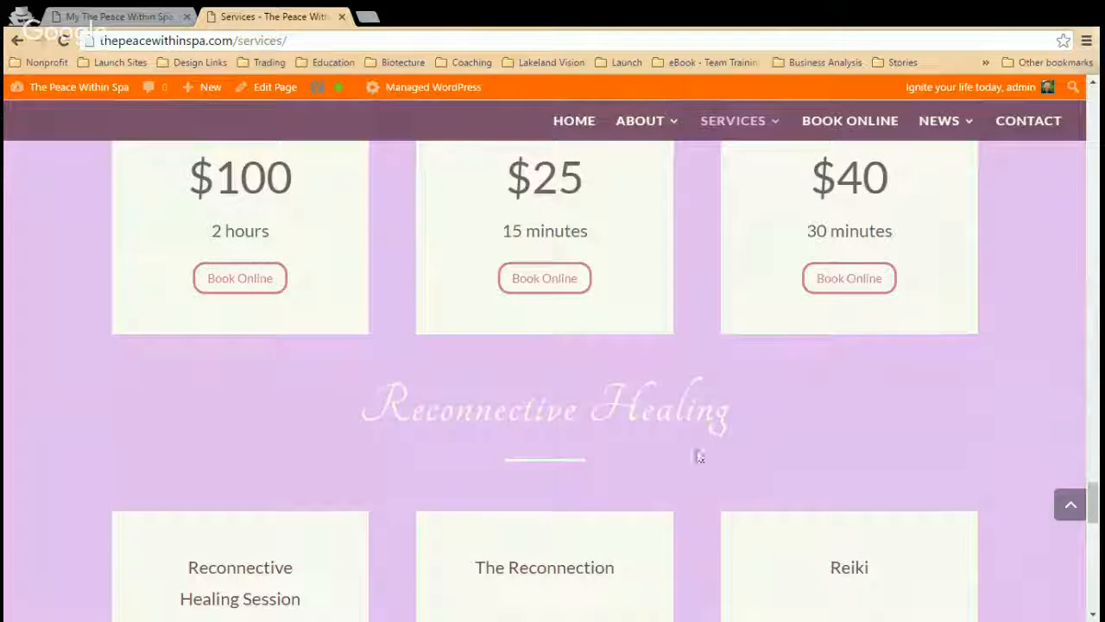
scroll(694, 456, "down", 2)
scroll(695, 457, "up", 5)
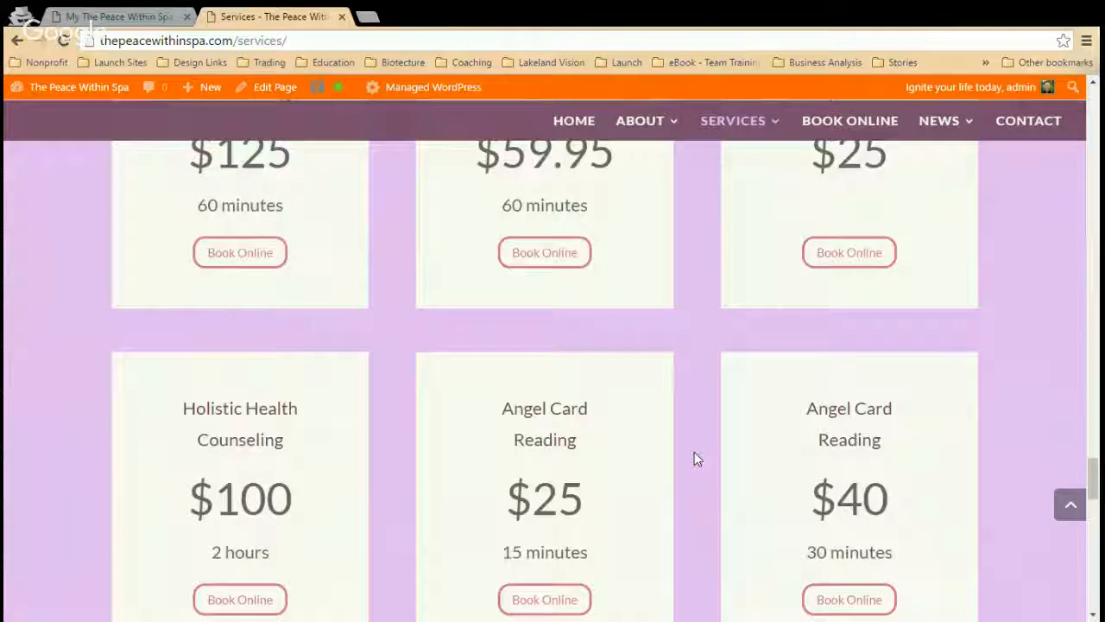
scroll(696, 457, "up", 5)
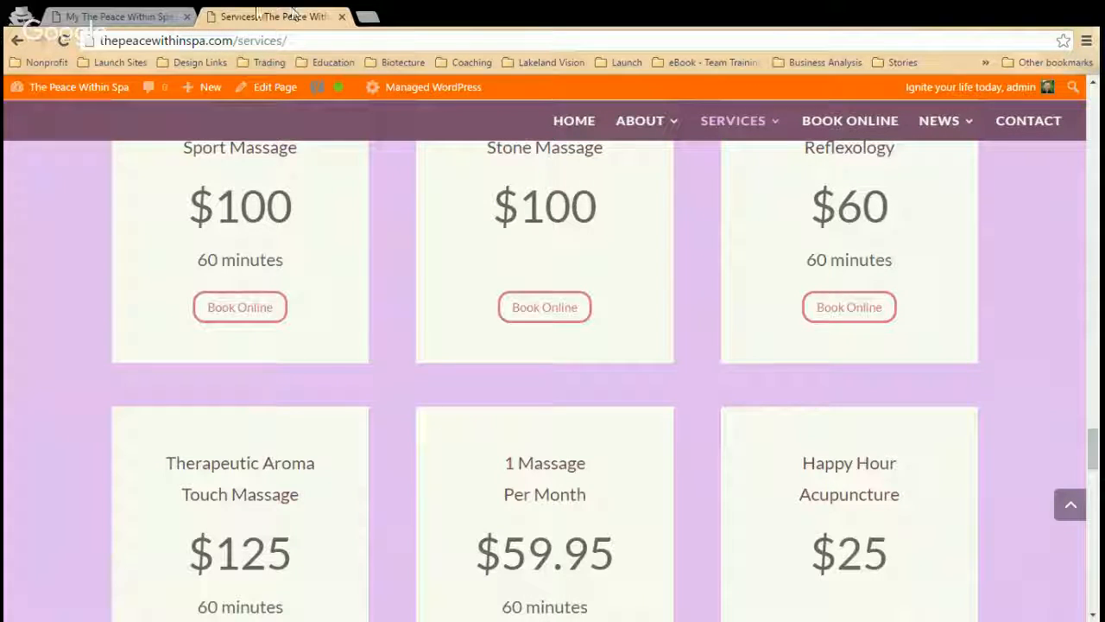
Step: Return to the page builder and locate the Thermography section
left_click(121, 16)
scroll(858, 340, "up", 10)
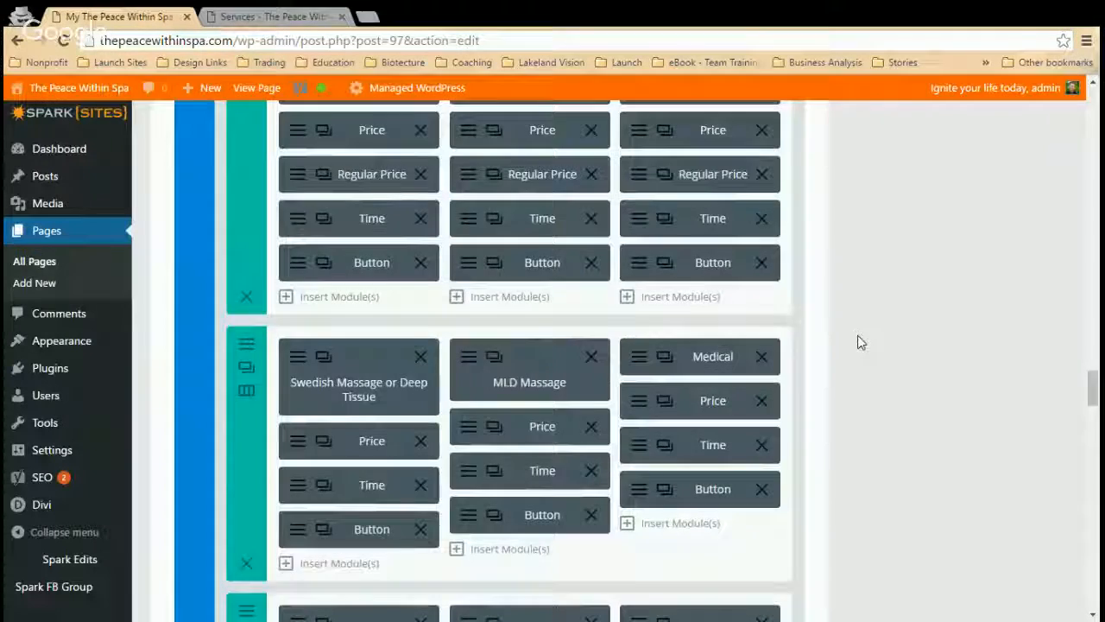
scroll(849, 333, "up", 1)
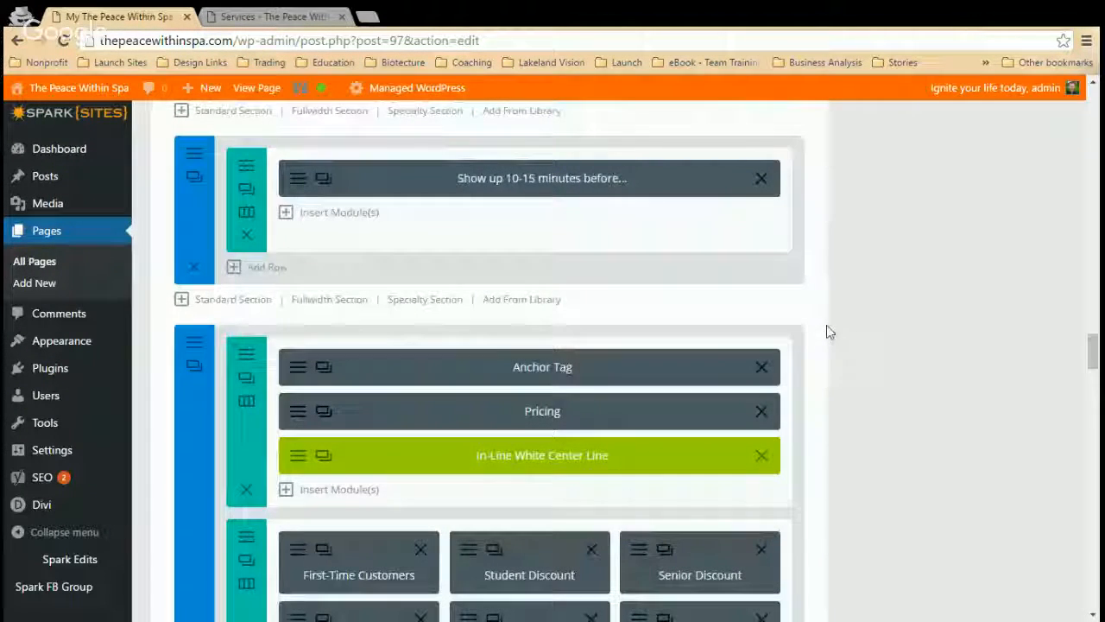
scroll(835, 322, "up", 1)
scroll(835, 322, "up", 10)
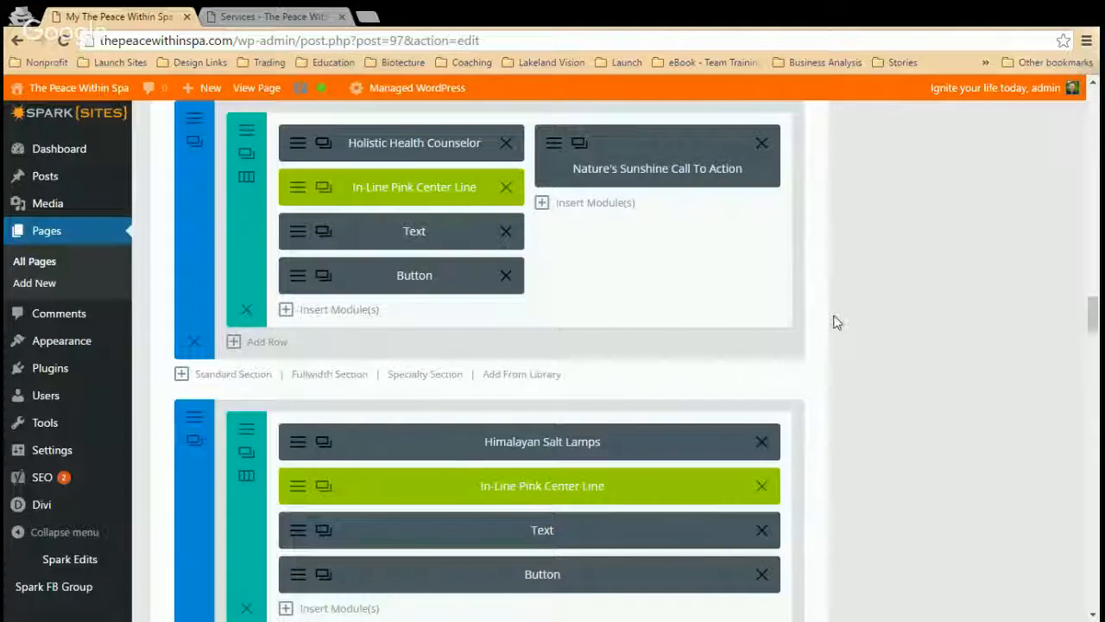
scroll(835, 322, "up", 4)
scroll(835, 322, "up", 10)
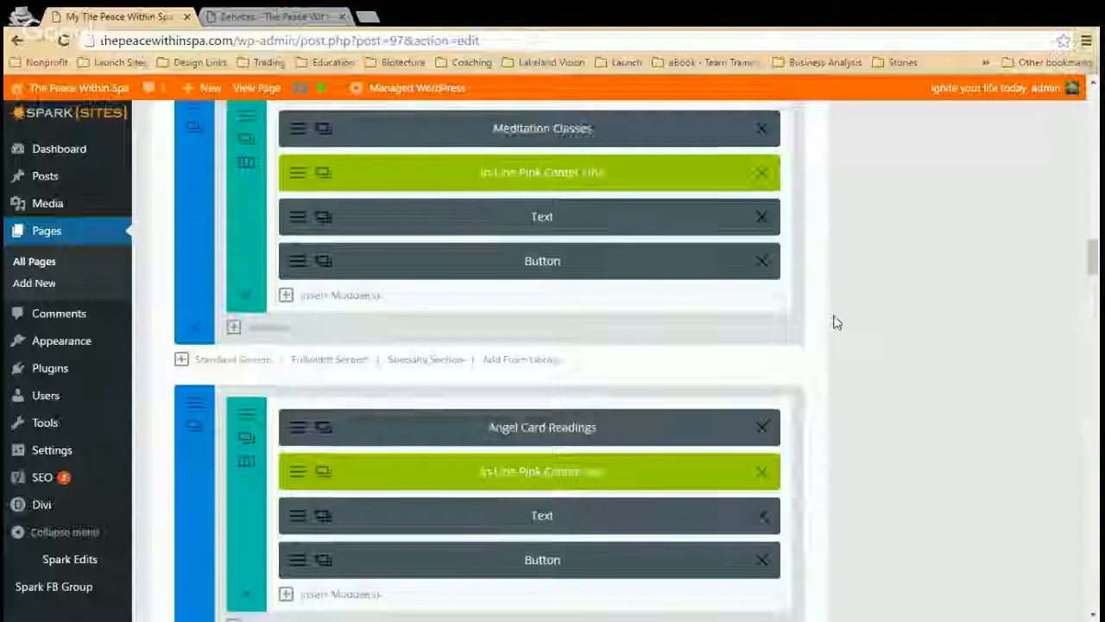
scroll(836, 322, "up", 10)
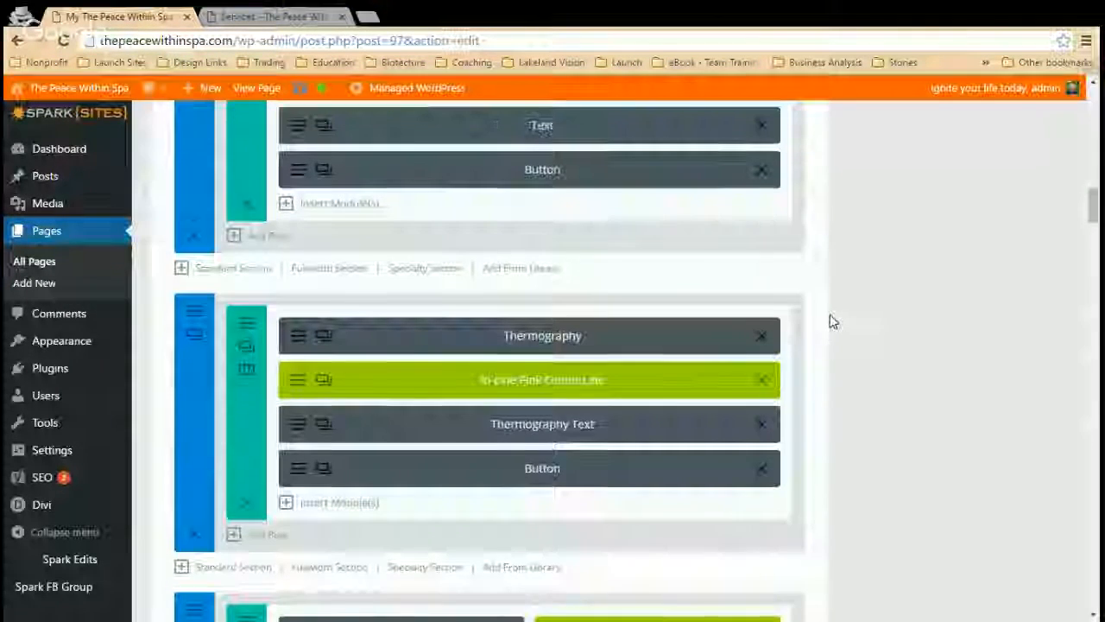
Step: Open lisasthermographyandwellness.com in a new tab and look through its home page down to the Contact Us form
left_click(366, 18)
type("lisasthermographyandwellness.com")
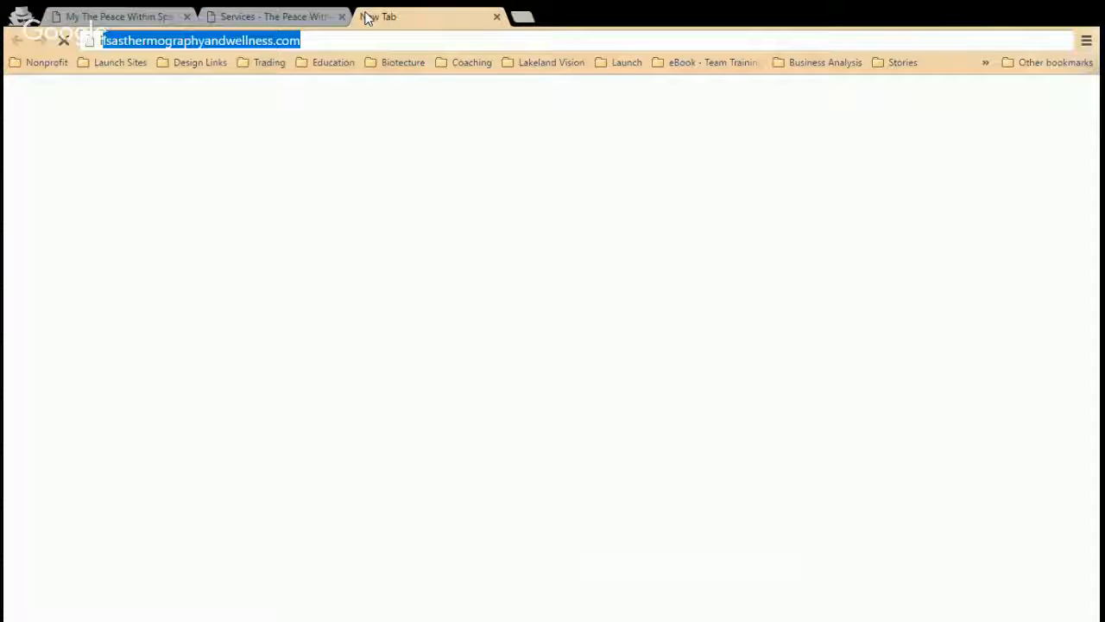
key("Return")
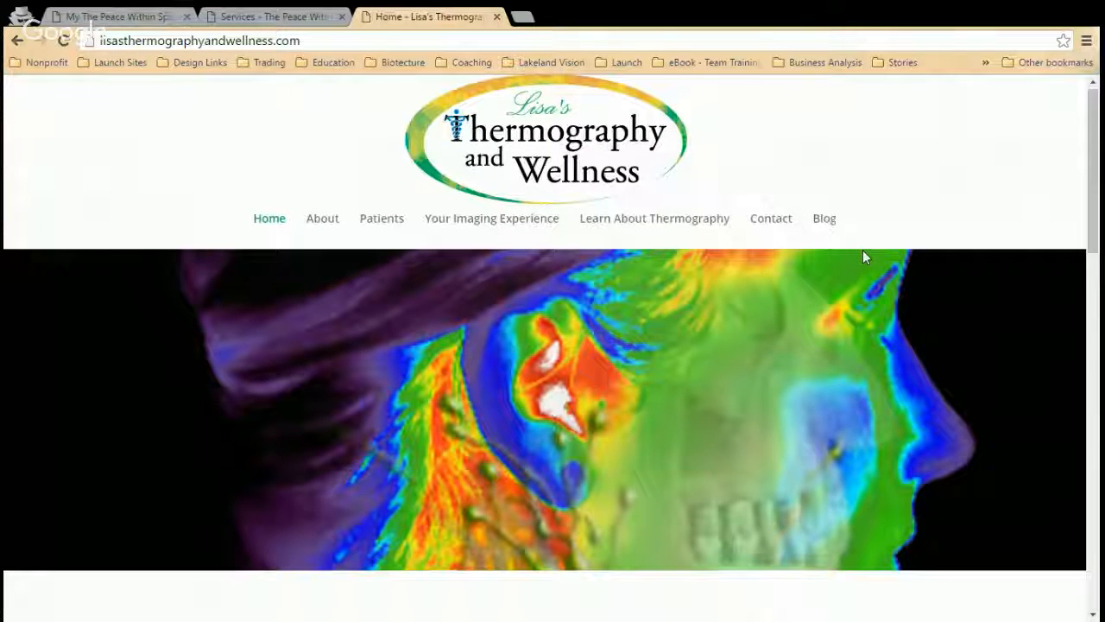
scroll(863, 250, "down", 8)
scroll(713, 154, "down", 5)
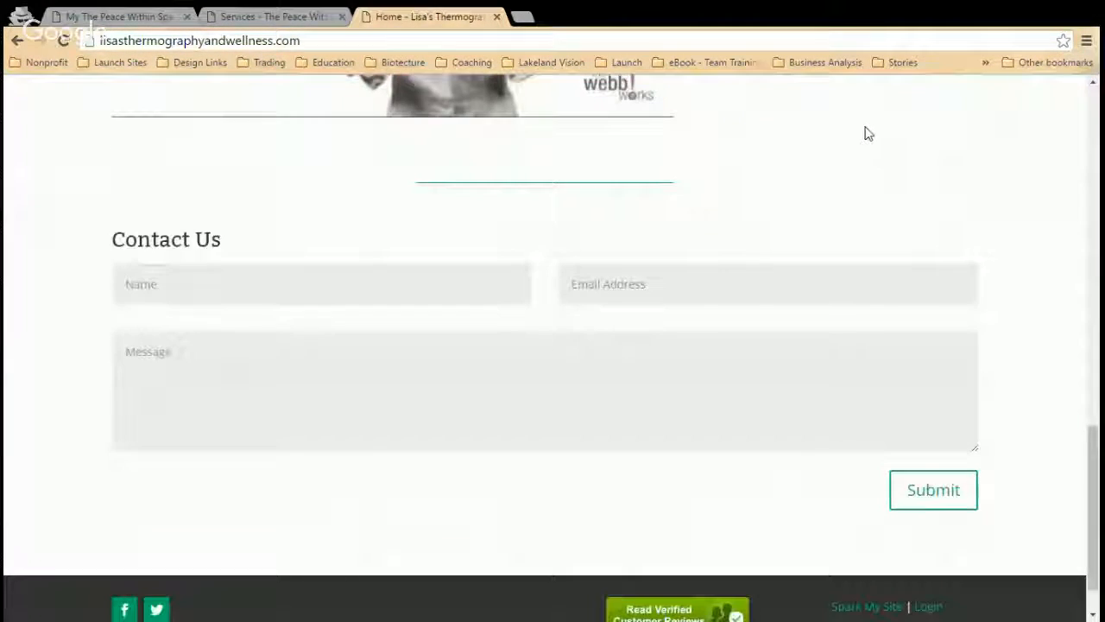
Step: Open the Contact page of lisasthermographyandwellness.com and copy its web address
scroll(829, 152, "up", 15)
left_click(777, 228)
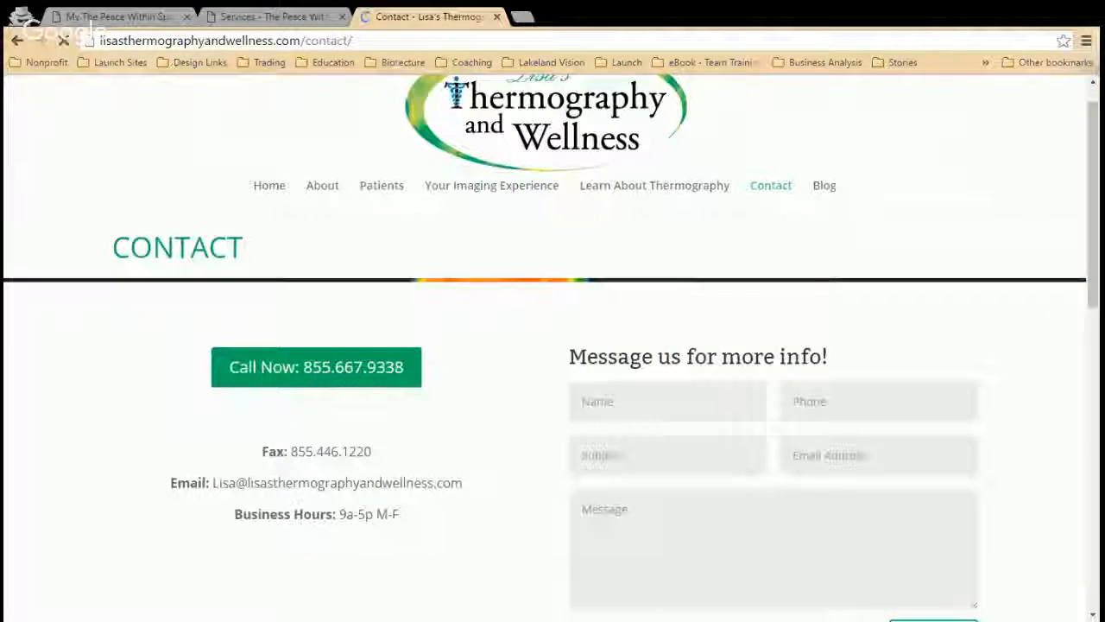
left_click(353, 41)
key("ctrl+c")
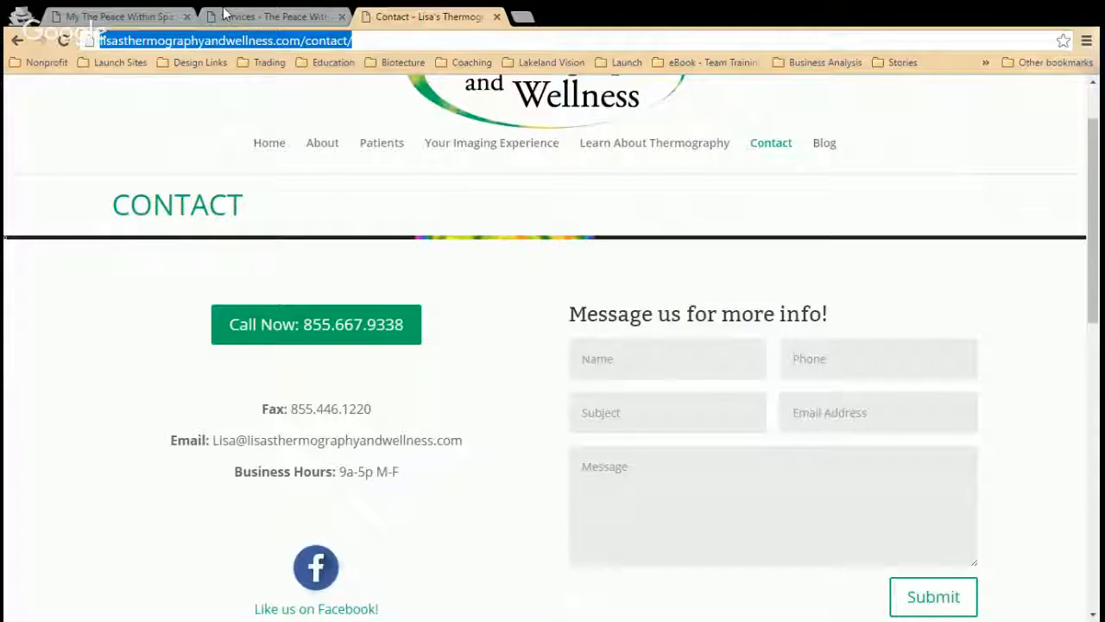
left_click(132, 14)
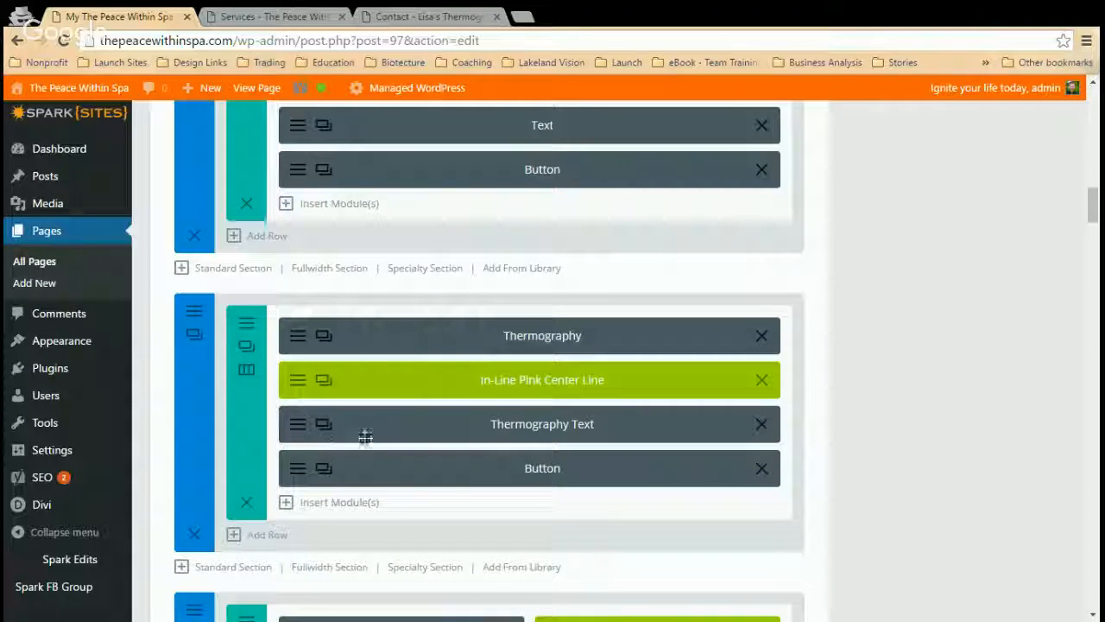
left_click(303, 471)
mouse_move(384, 273)
left_mouse_down()
mouse_move(463, 275)
mouse_move(346, 278)
left_mouse_up()
key("ctrl+v")
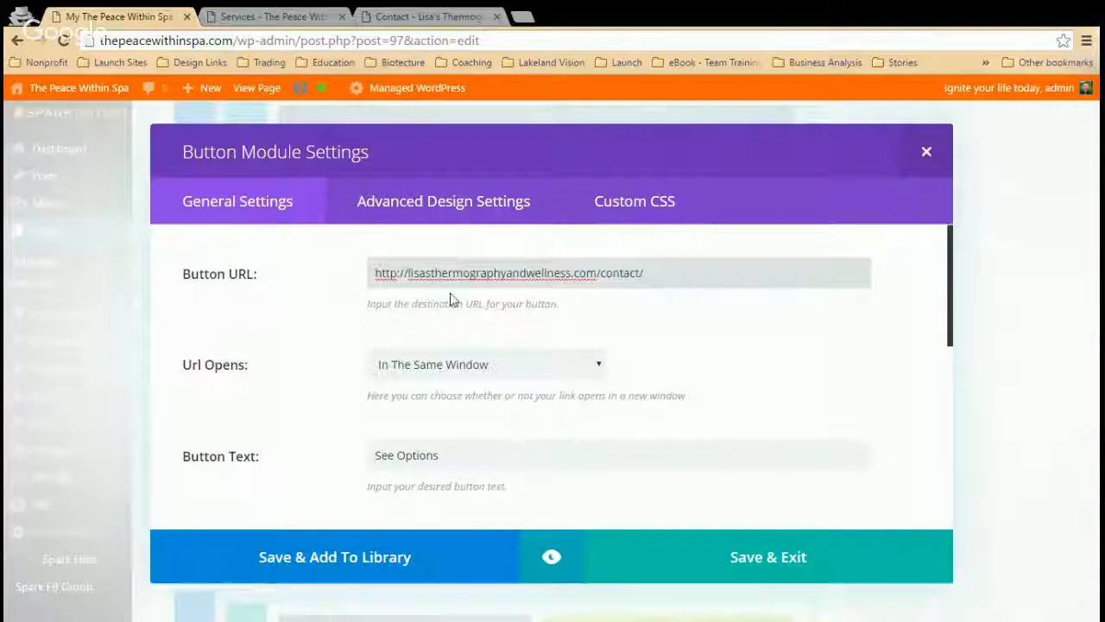
key("ctrl+shift+Left")
key("ctrl+shift+Left")
key("ctrl+shift+Left")
key("ctrl+shift+Left")
key("ctrl+shift+Left")
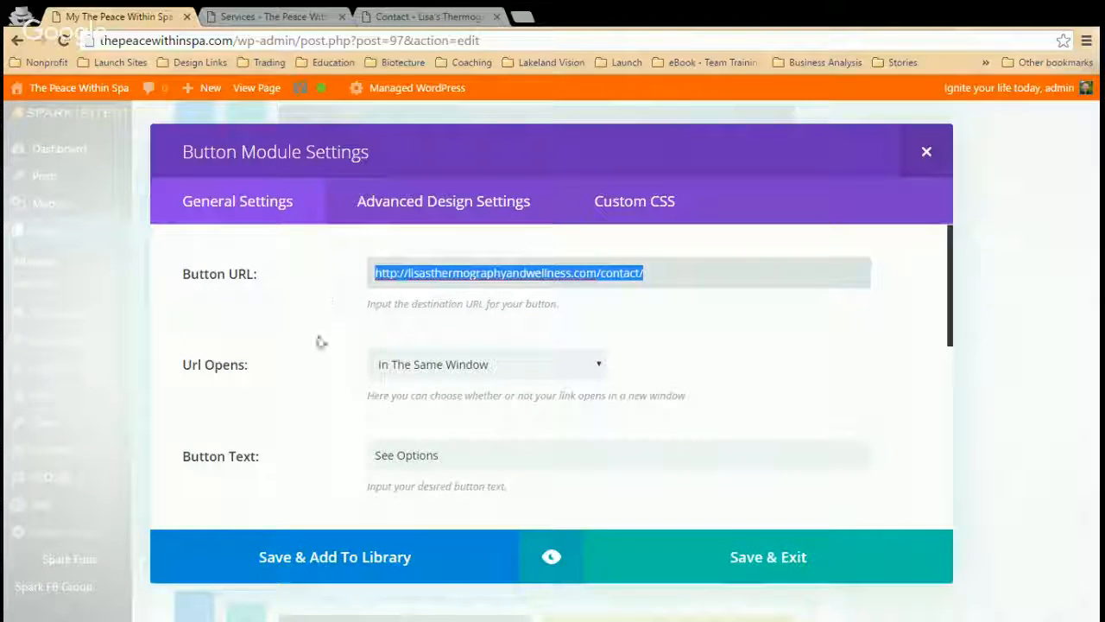
left_click(757, 342)
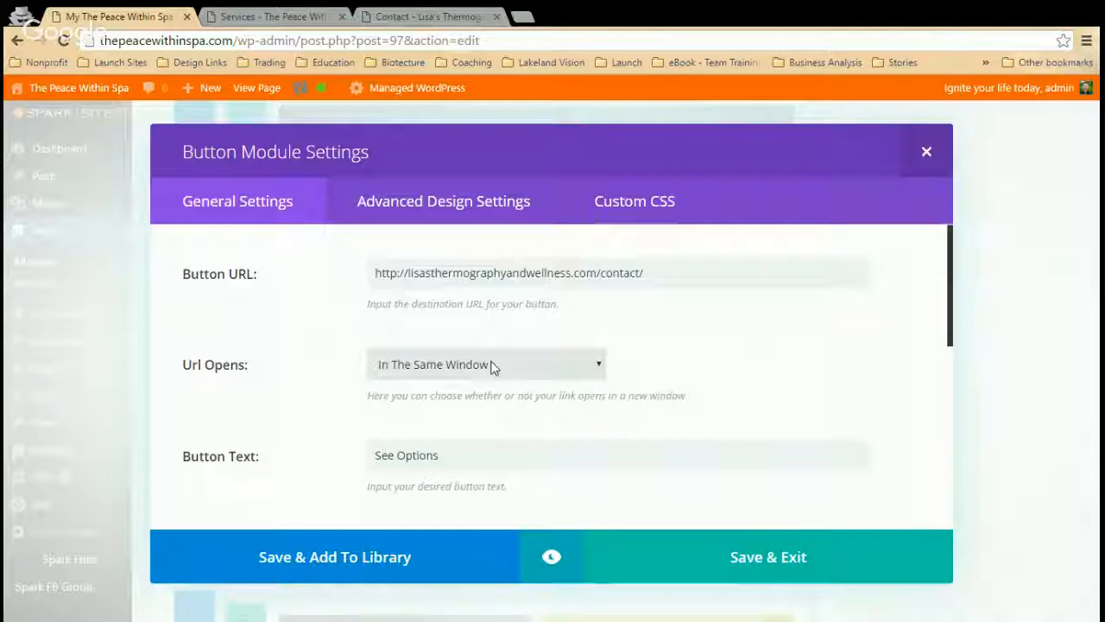
Step: Make the button's link open in the new tab and set the button text to "Call to Book"
left_click(459, 412)
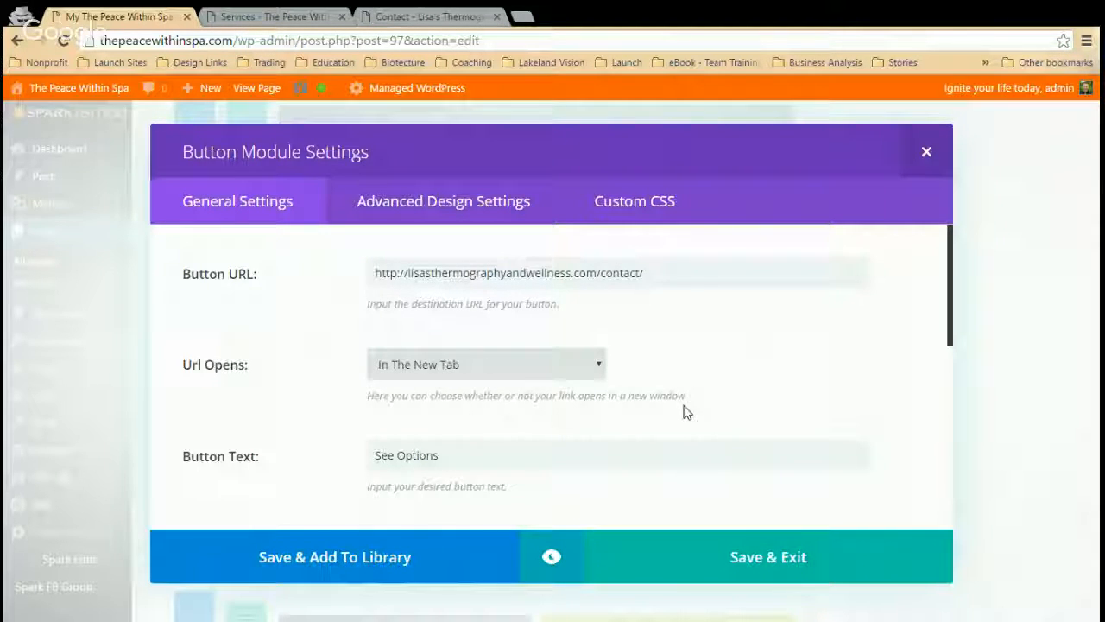
scroll(686, 393, "down", 1)
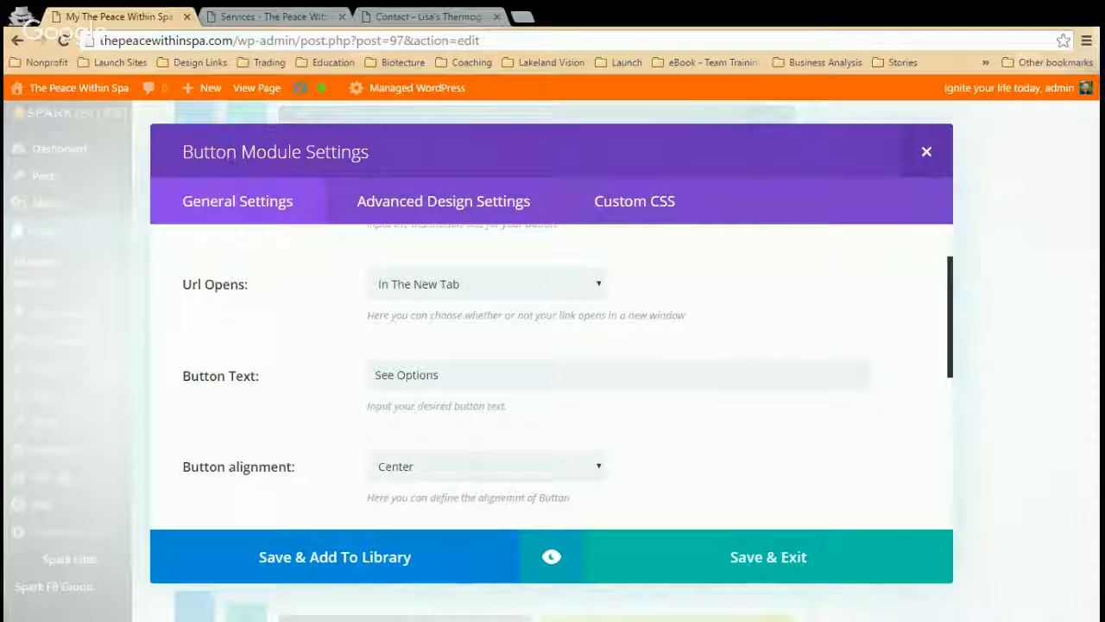
key("Tab")
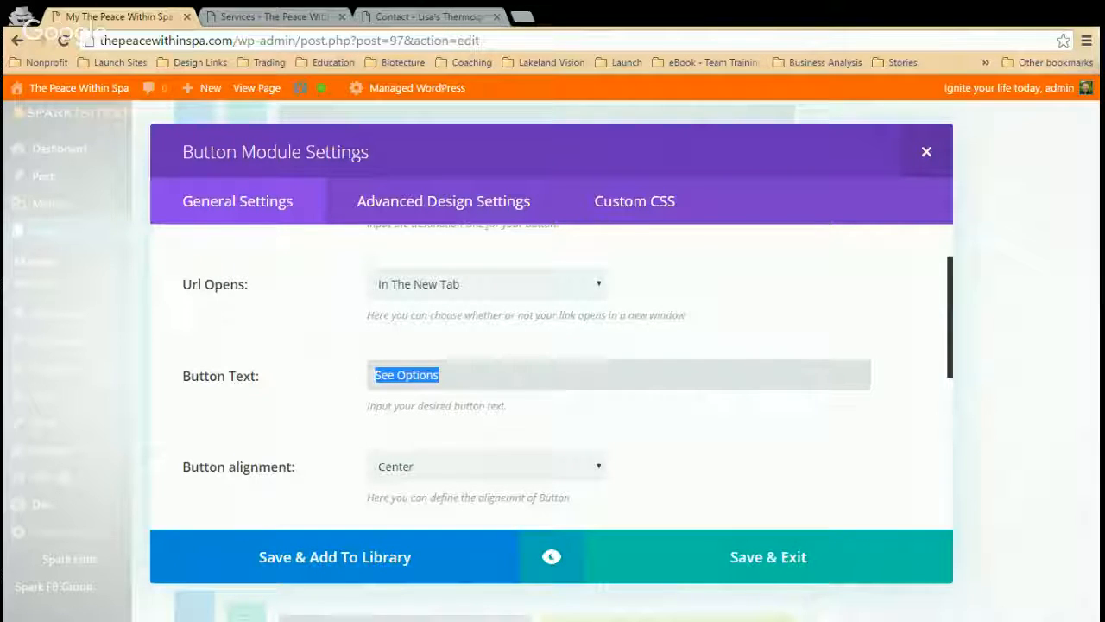
type("Call to Book")
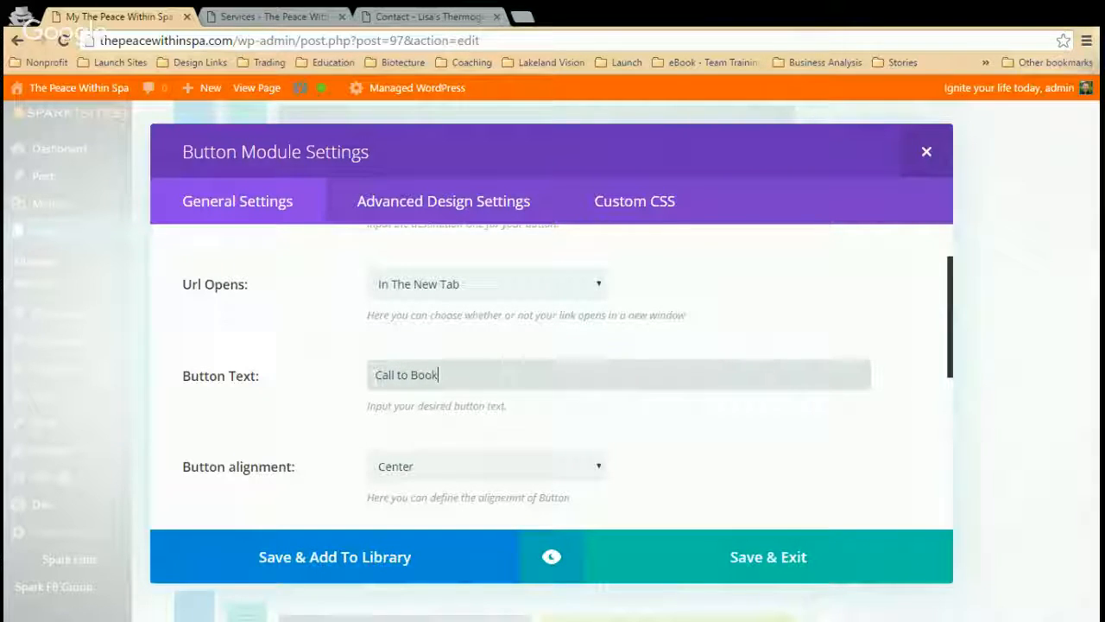
Step: Set the admin label to "Button to" followed by the practitioner's full name, and save the button module
scroll(351, 385, "down", 4)
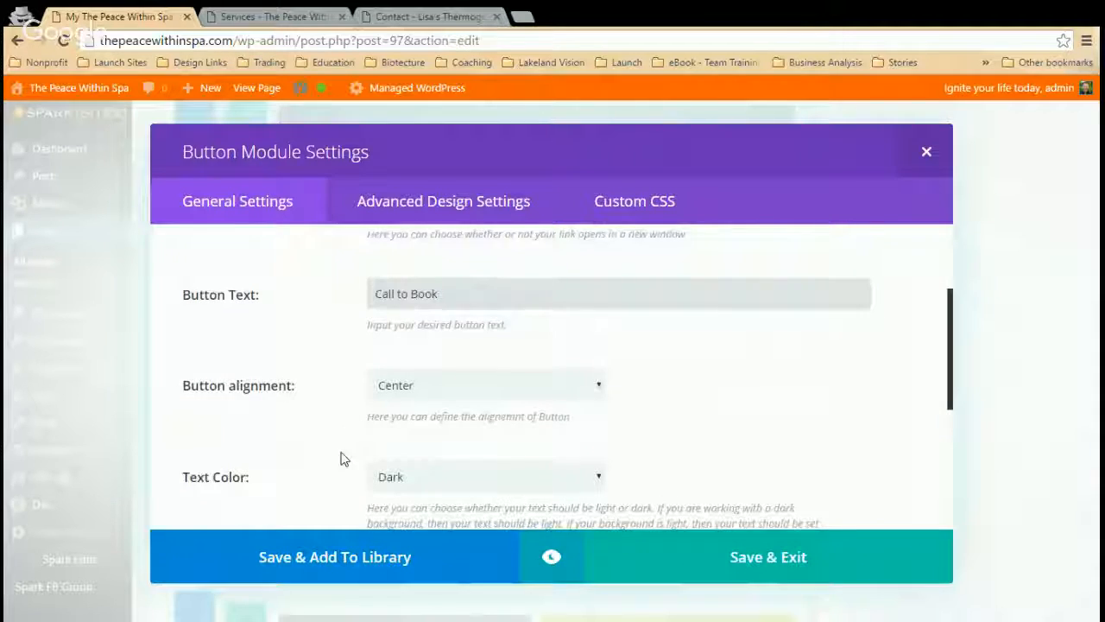
left_click(384, 440)
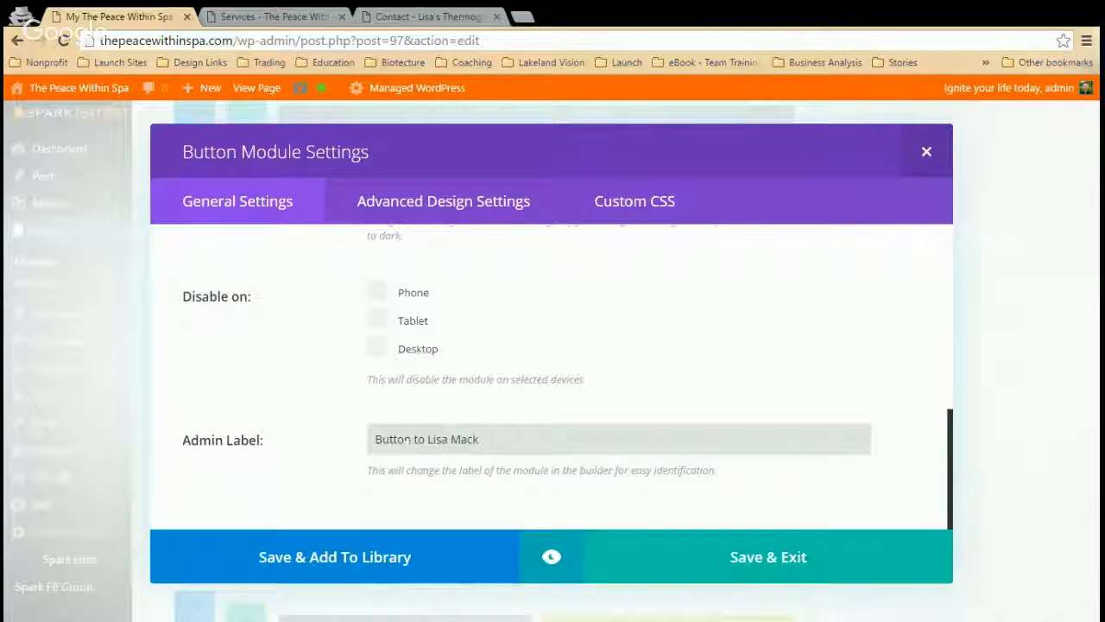
left_click(749, 559)
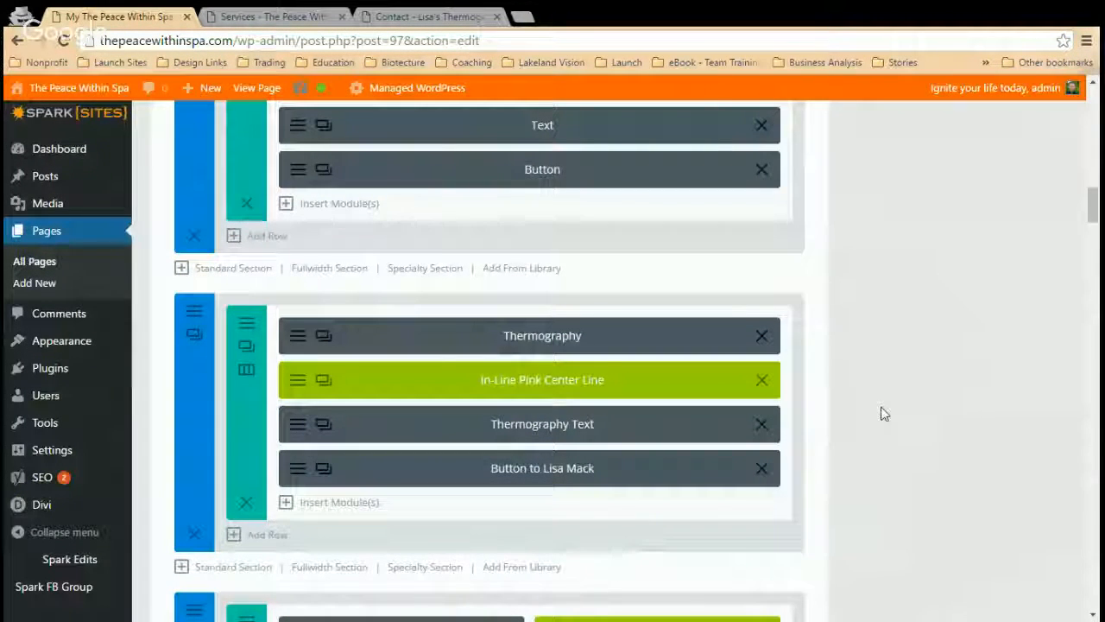
Step: Update the Services page and close the browser tab showing the thermography site's Contact page
scroll(930, 393, "up", 15)
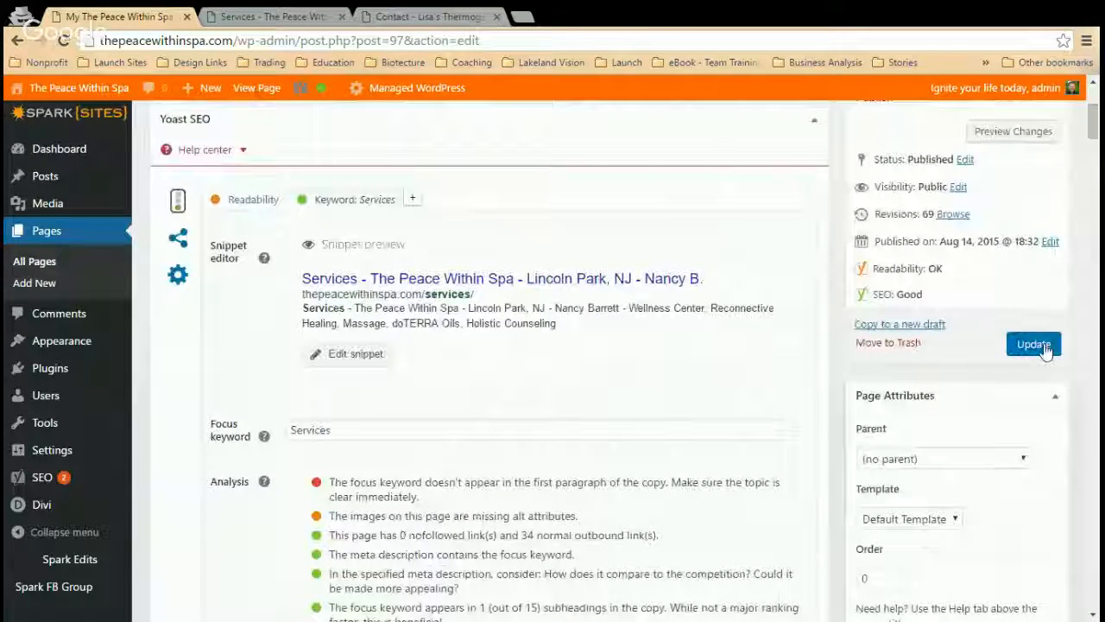
left_click(431, 15)
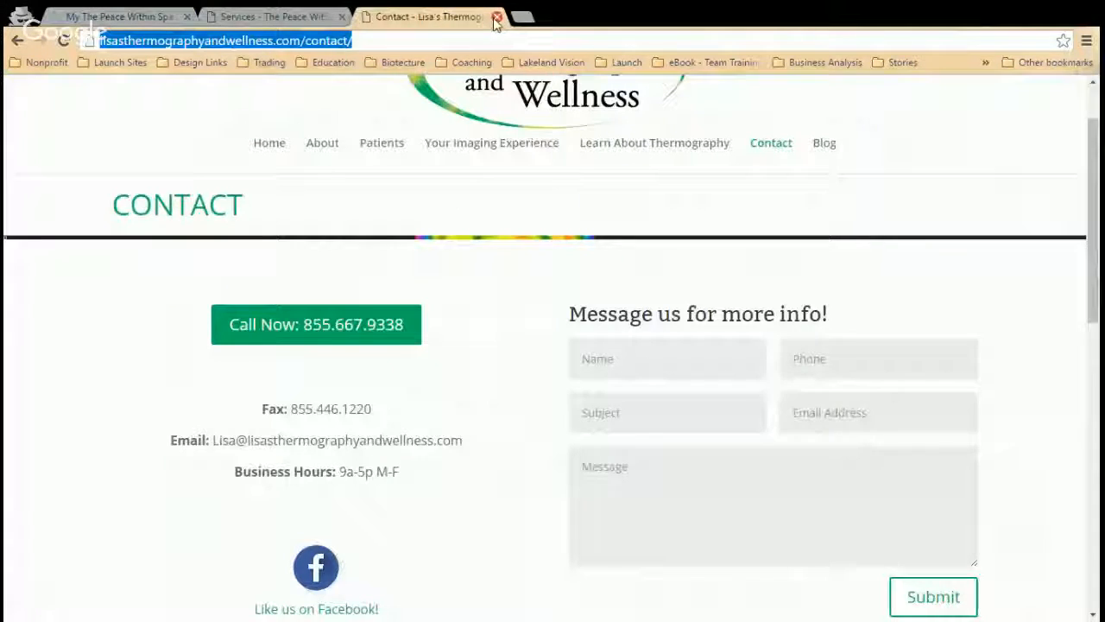
left_click(496, 18)
left_click(151, 13)
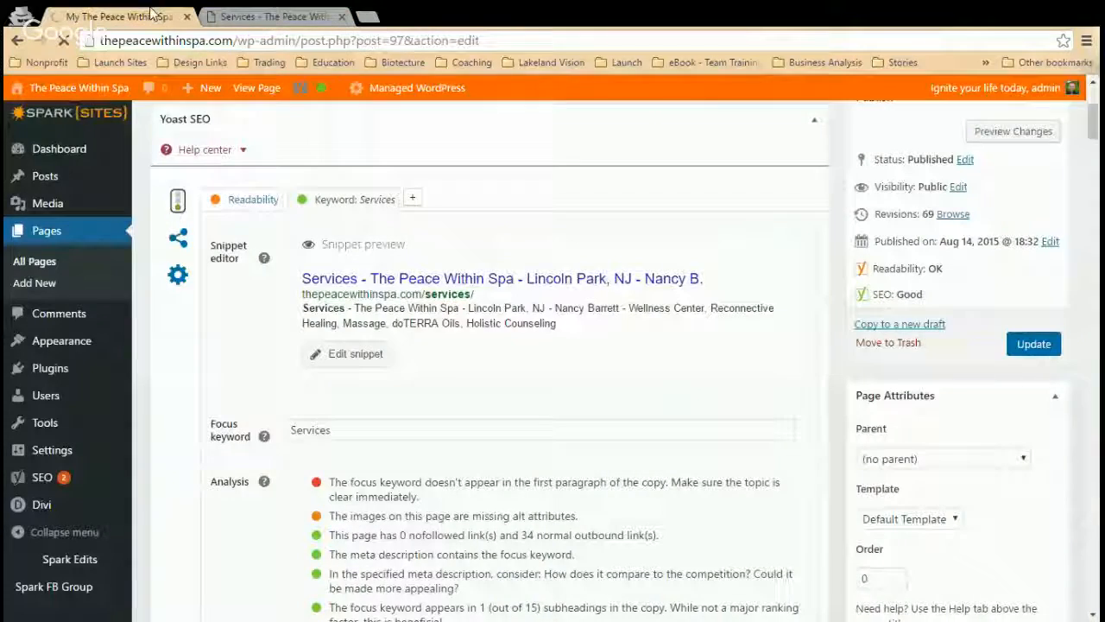
Step: Reload the live Services page and locate the new Thermography section below Reconnective Healing
left_click(271, 17)
scroll(750, 424, "up", 5)
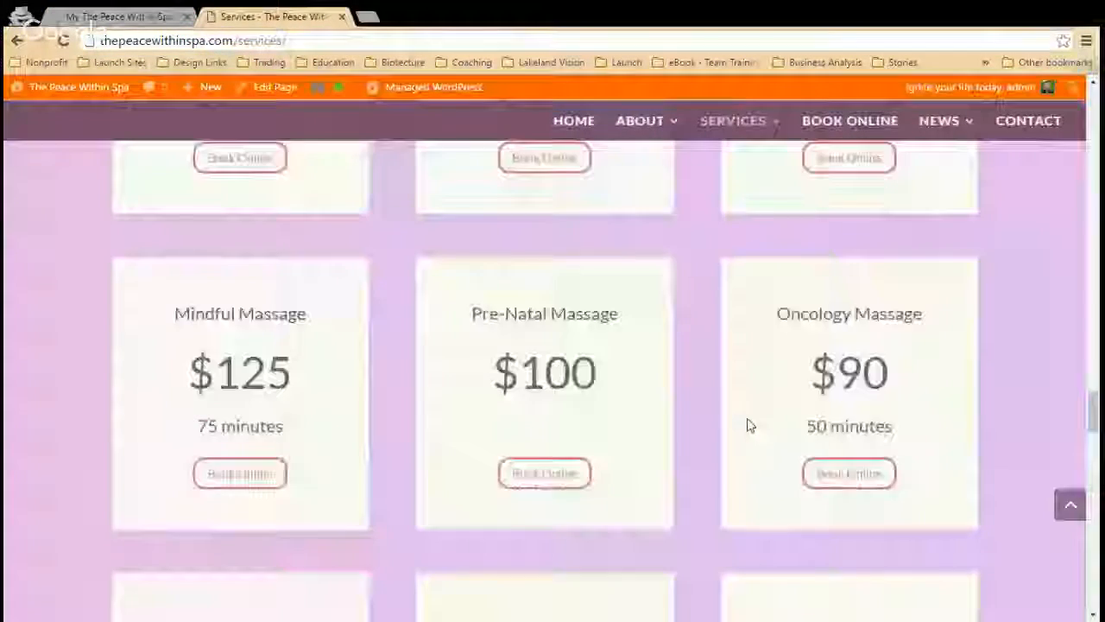
scroll(750, 424, "up", 15)
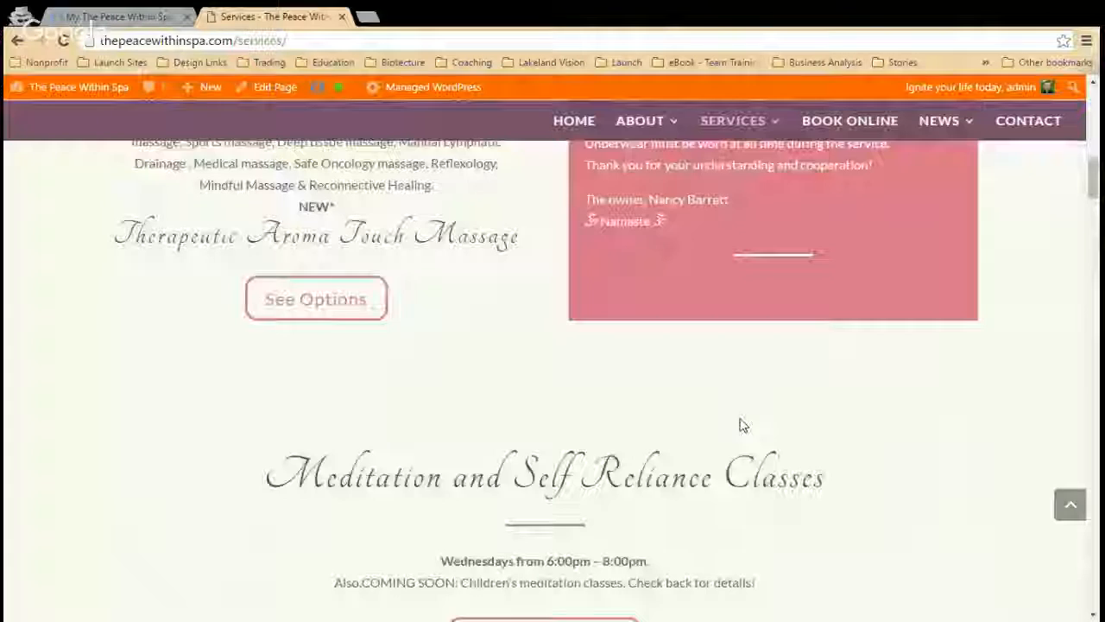
scroll(740, 424, "up", 10)
scroll(735, 418, "down", 2)
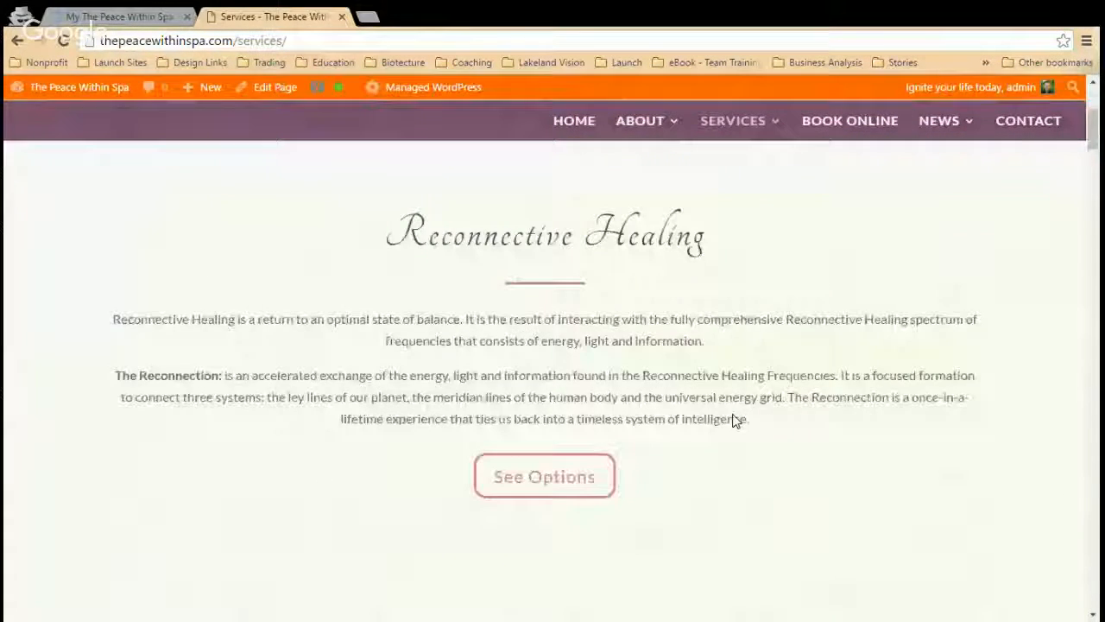
scroll(733, 421, "down", 2)
scroll(733, 419, "up", 1)
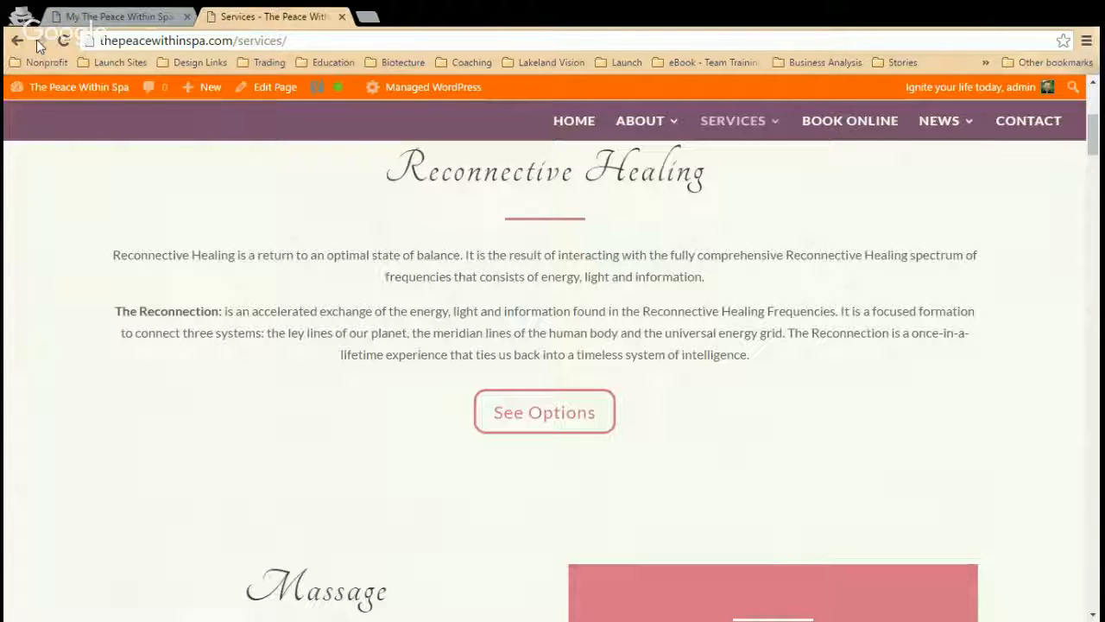
left_click(61, 40)
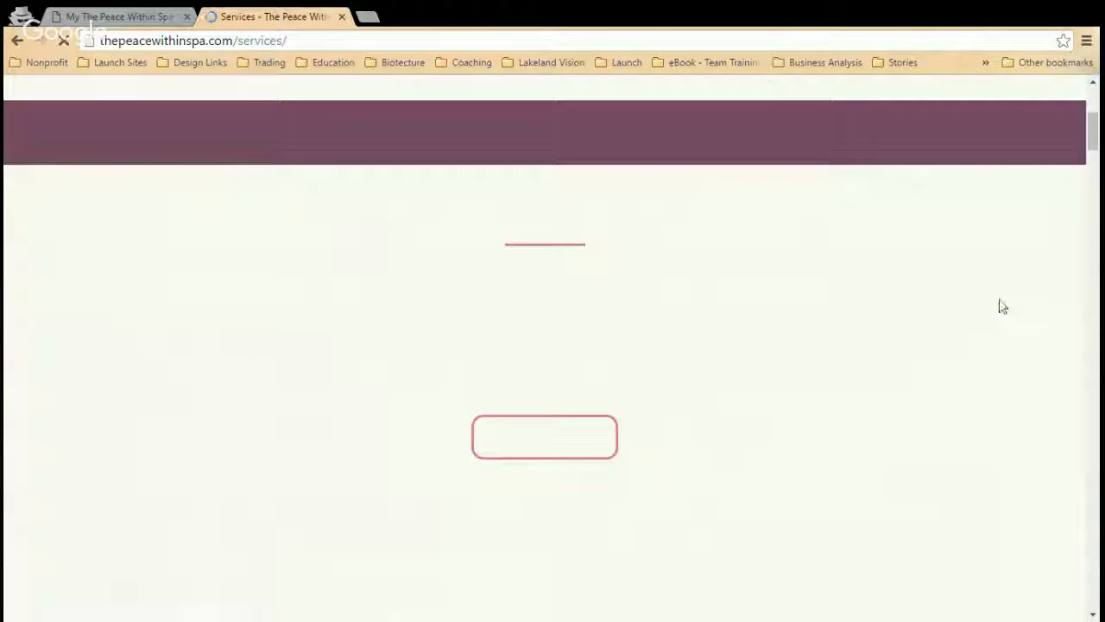
scroll(710, 385, "down", 1)
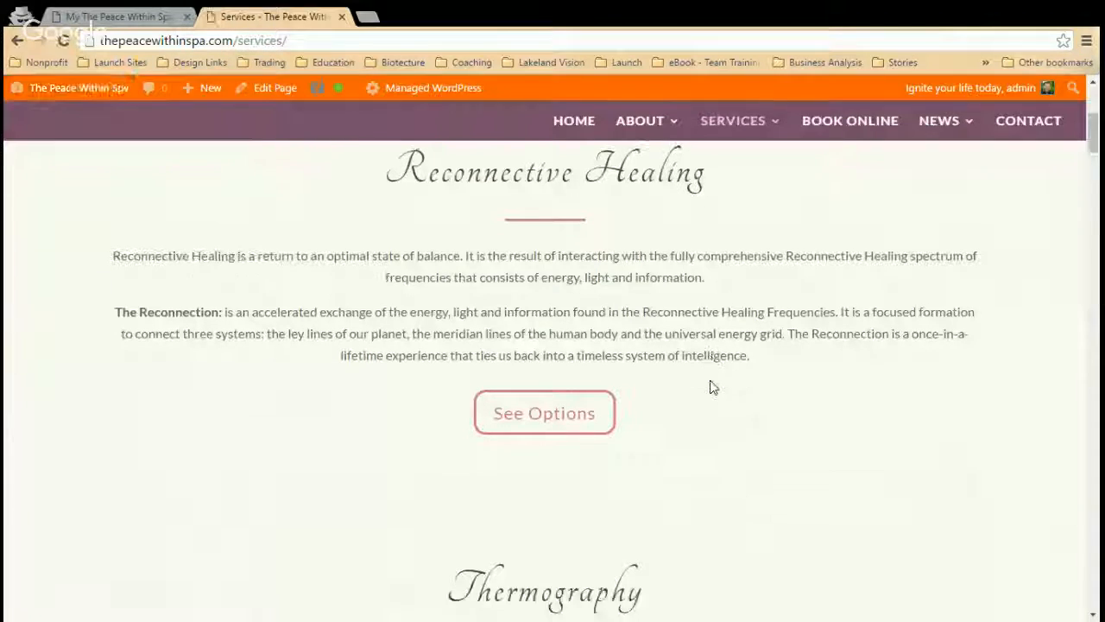
scroll(711, 385, "down", 3)
scroll(710, 385, "down", 1)
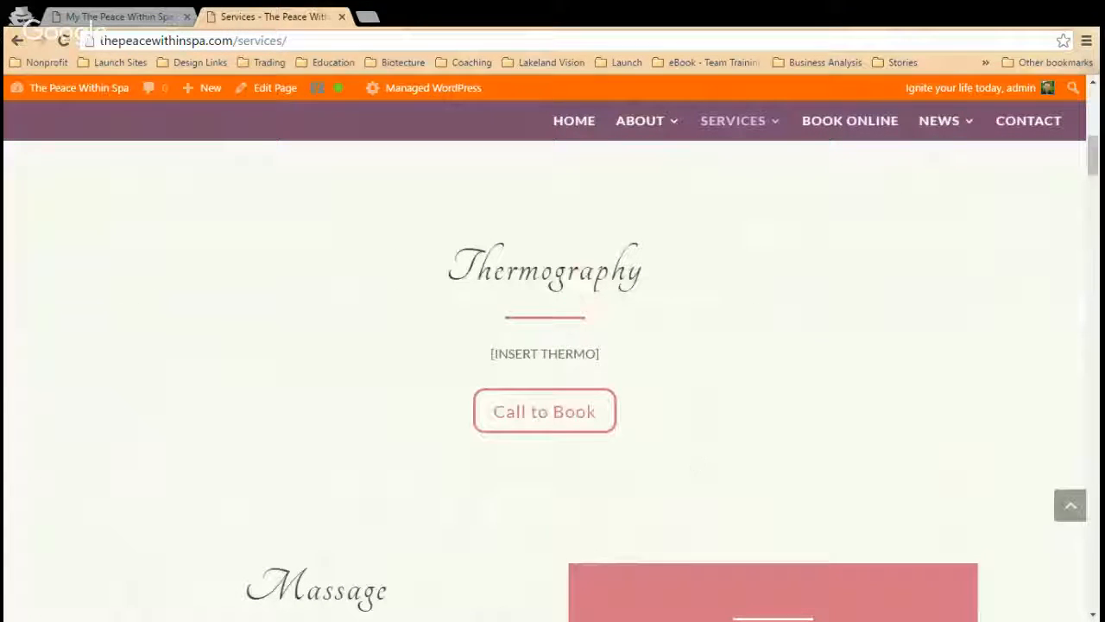
Step: Test the Thermography section's Call to Book button and close the tab that it opens
left_click_drag(604, 422, 466, 250)
left_click(668, 316)
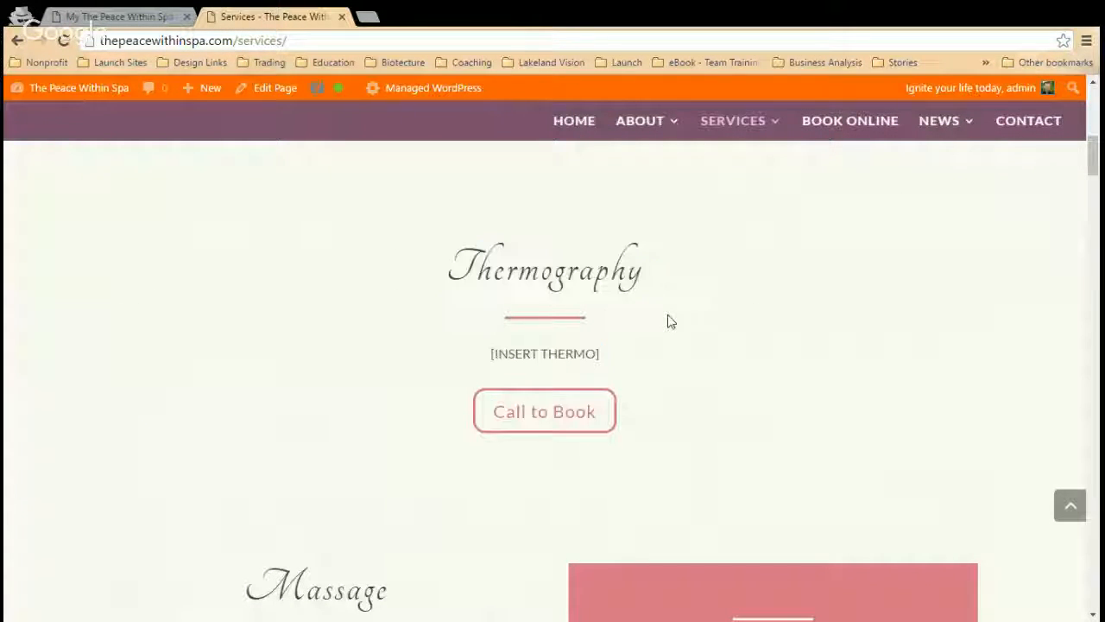
left_click(565, 423)
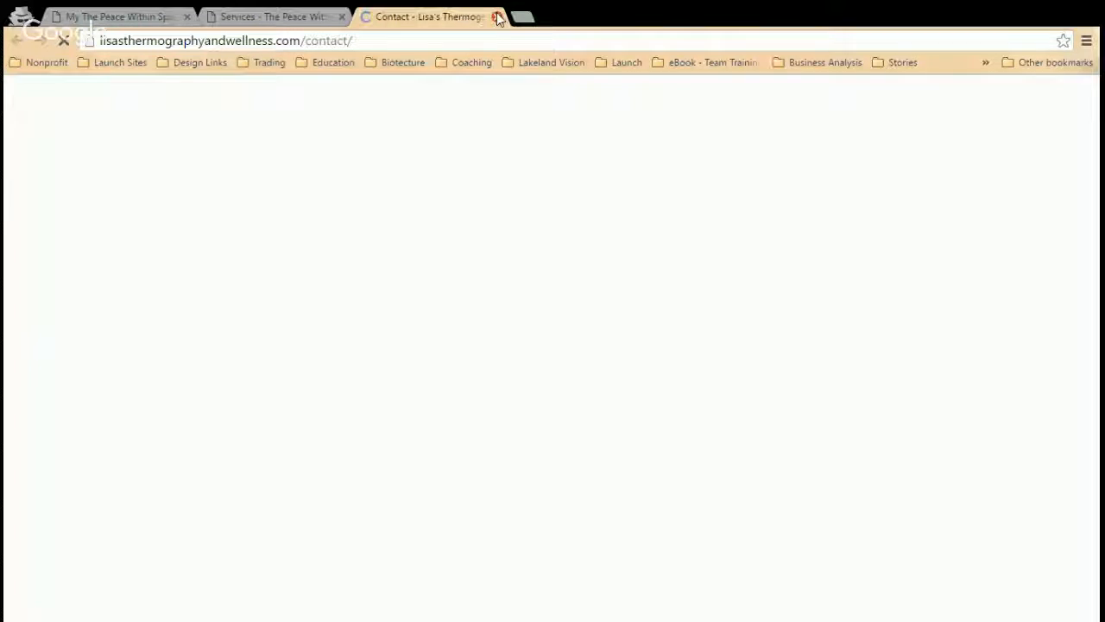
left_click(496, 16)
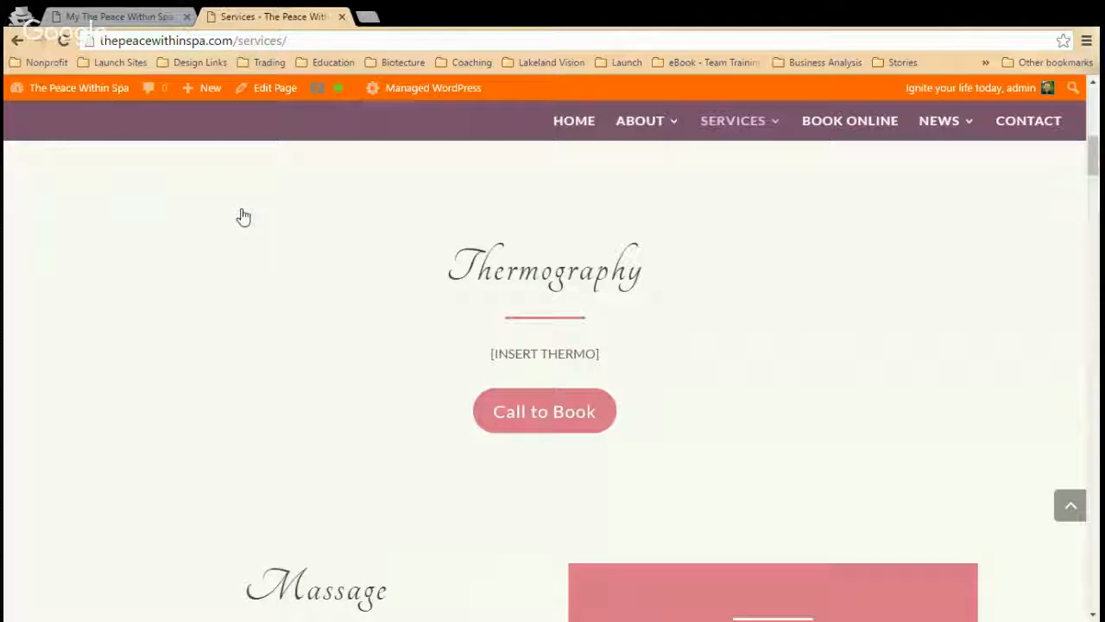
Step: Close the live Services page and return to the Reconnective Healing and Thermography sections in the page builder
left_click(164, 16)
left_click(264, 15)
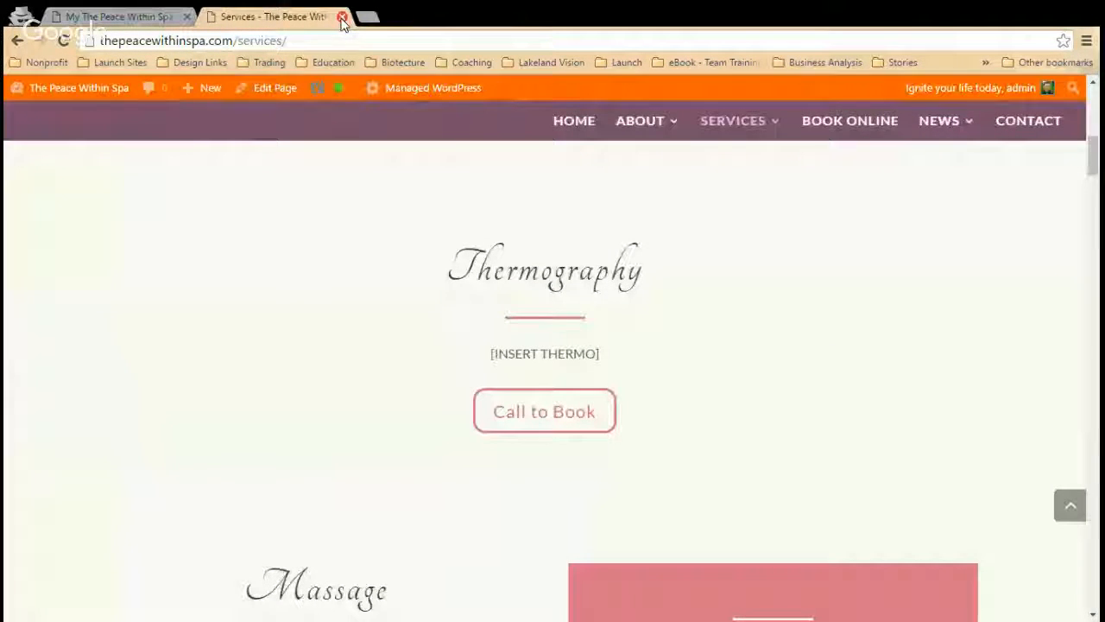
left_click(342, 17)
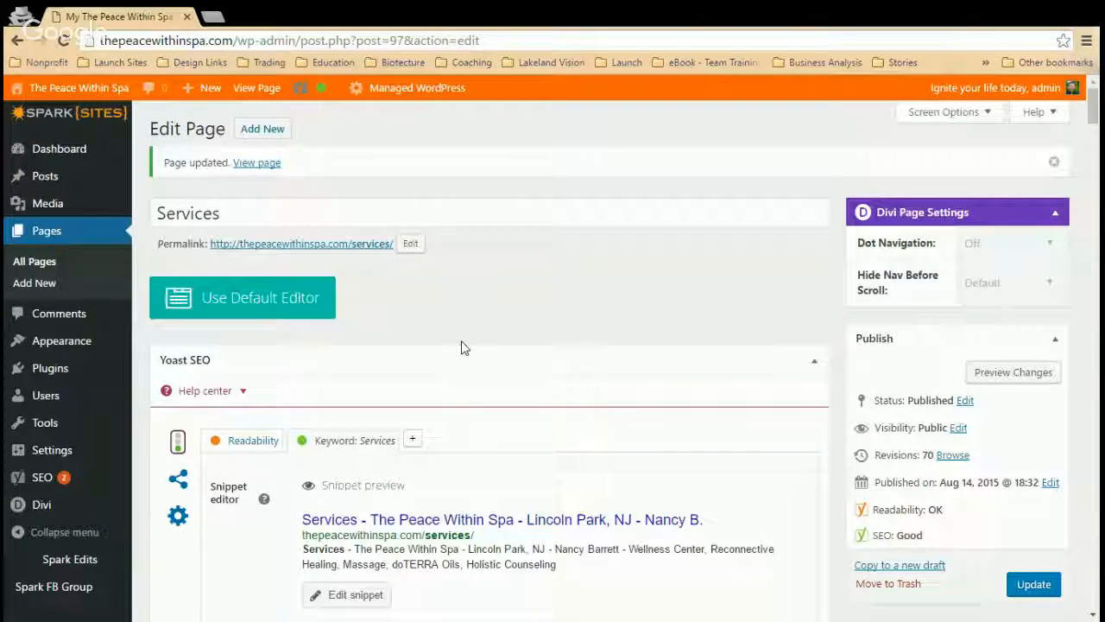
scroll(484, 376, "down", 3)
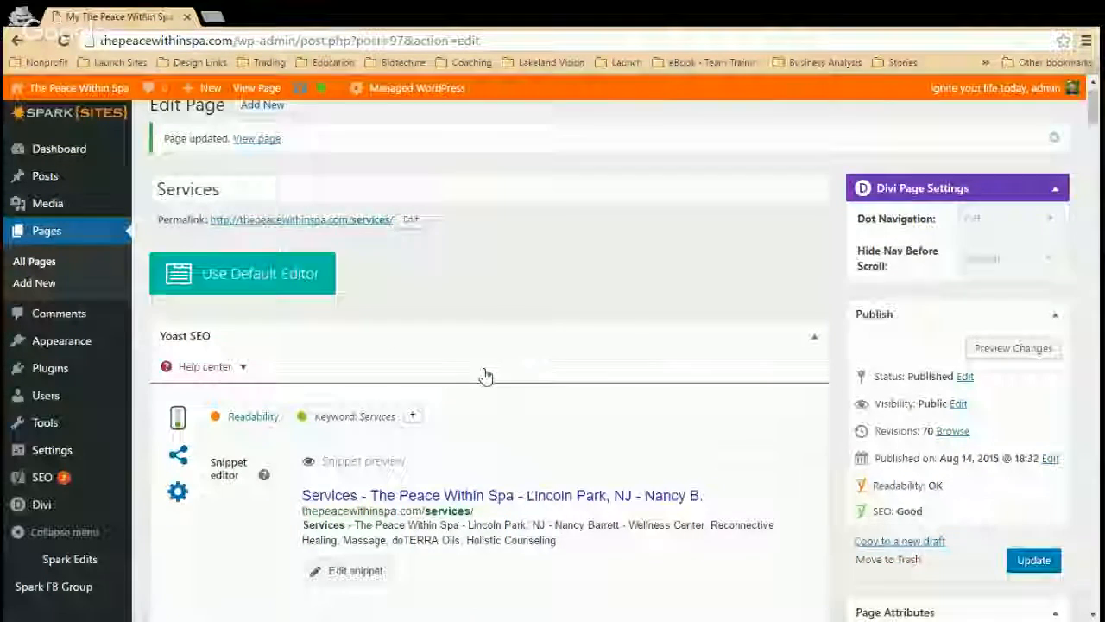
scroll(481, 375, "down", 5)
scroll(469, 372, "down", 5)
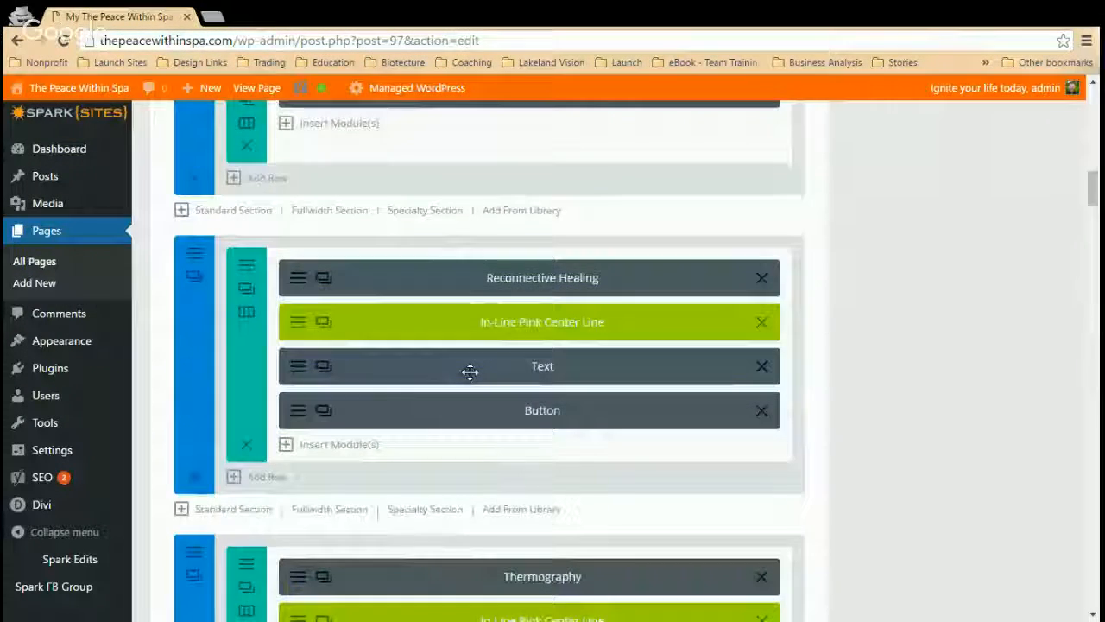
scroll(470, 372, "down", 1)
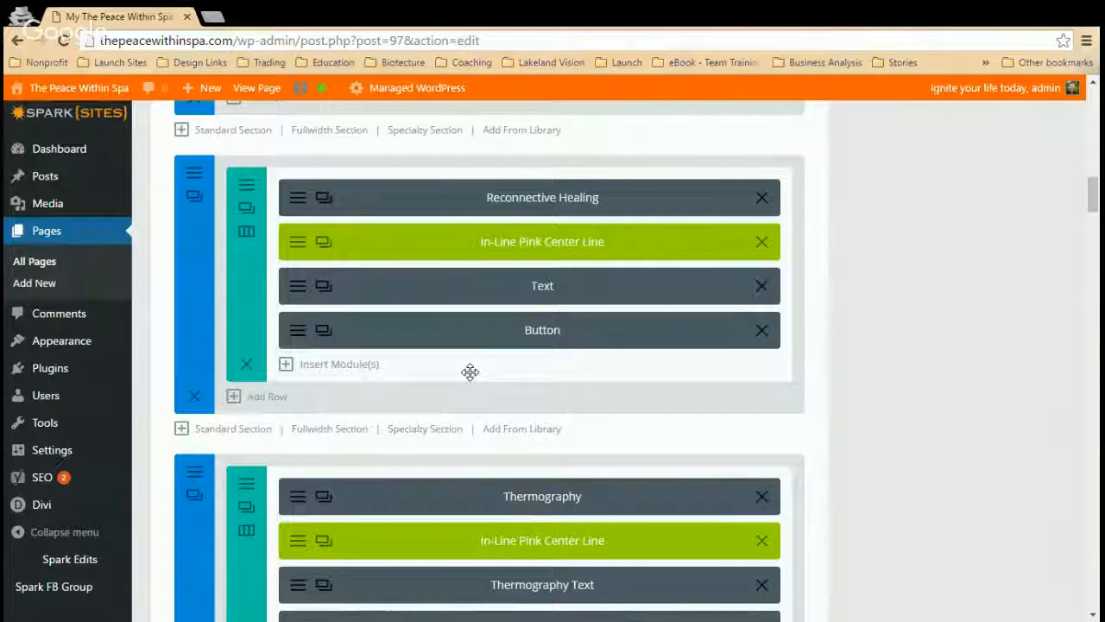
Step: Try to open purebalance.com in a new browser tab
left_click(212, 19)
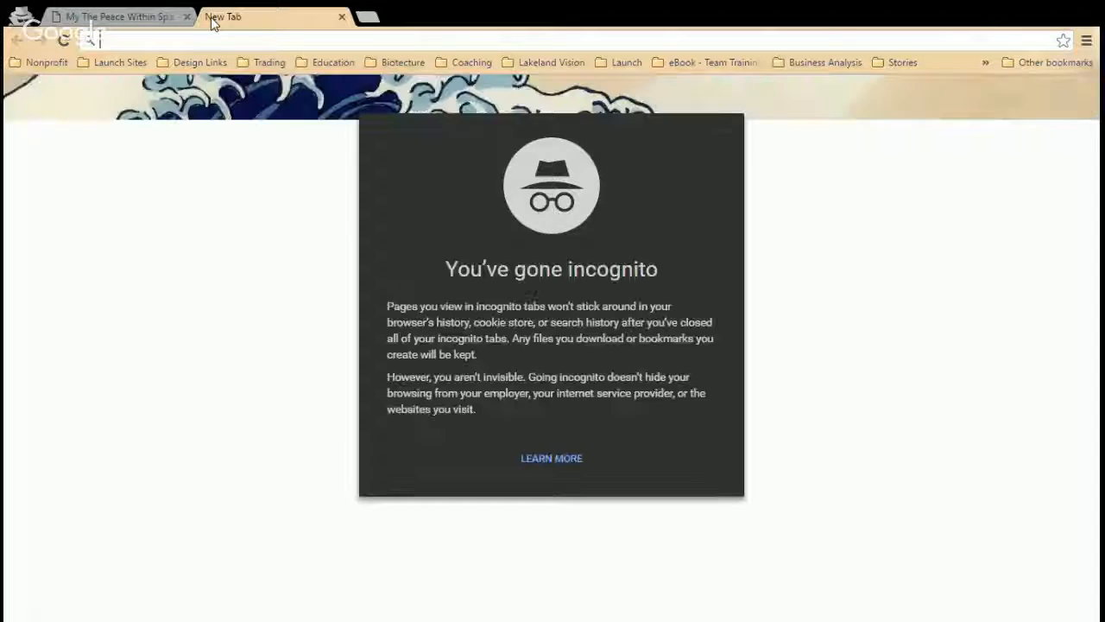
type("purebalance.com")
key("Return")
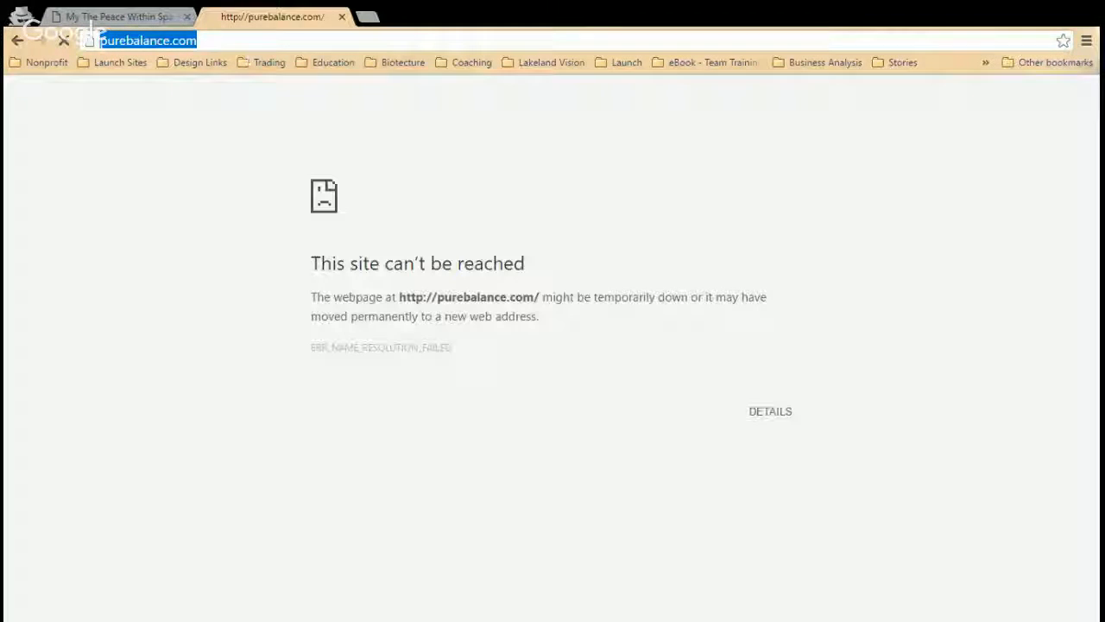
Step: Search Google for "pure balance" in the same tab
left_click(197, 40)
key("ctrl+a")
type("pure bb")
key("BackSpace")
type("alance")
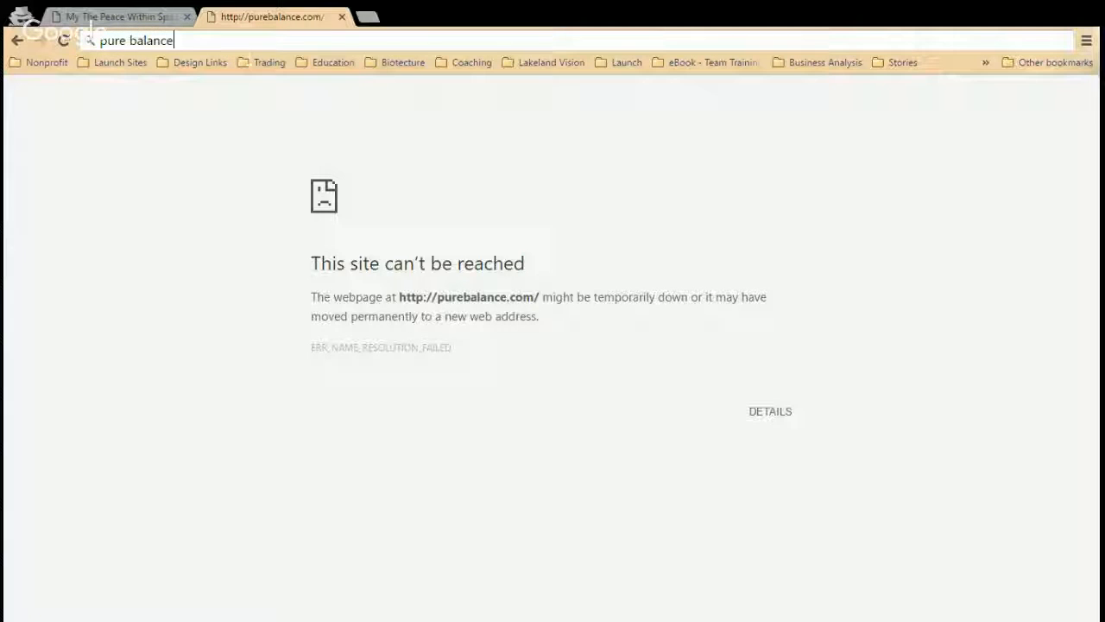
key("Return")
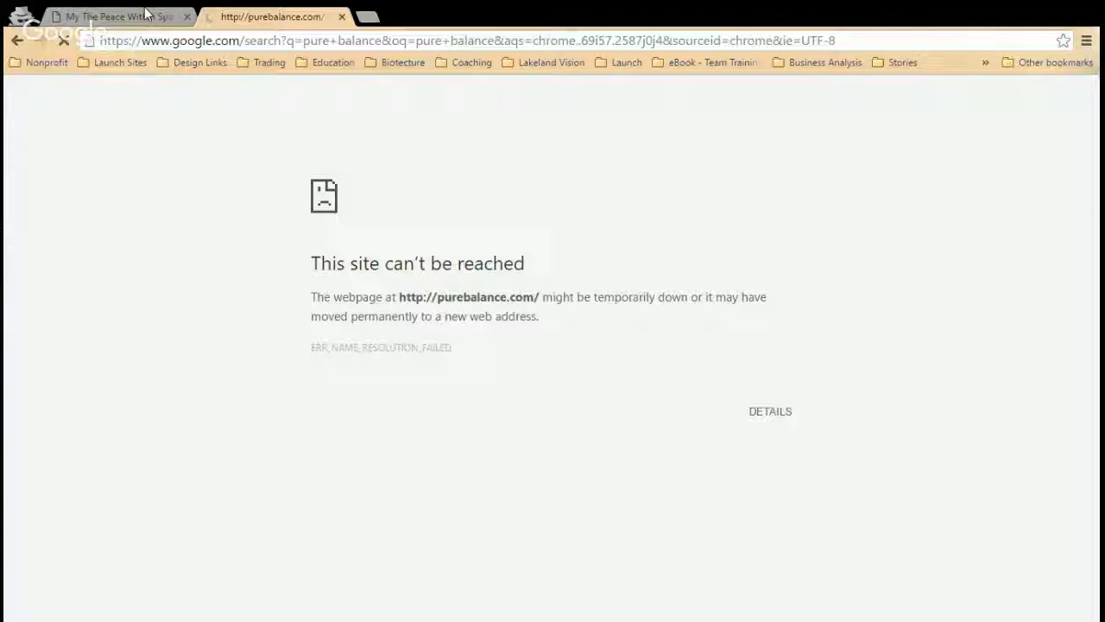
Step: Return to the Services page builder and duplicate the whole Thermography section
left_click(151, 15)
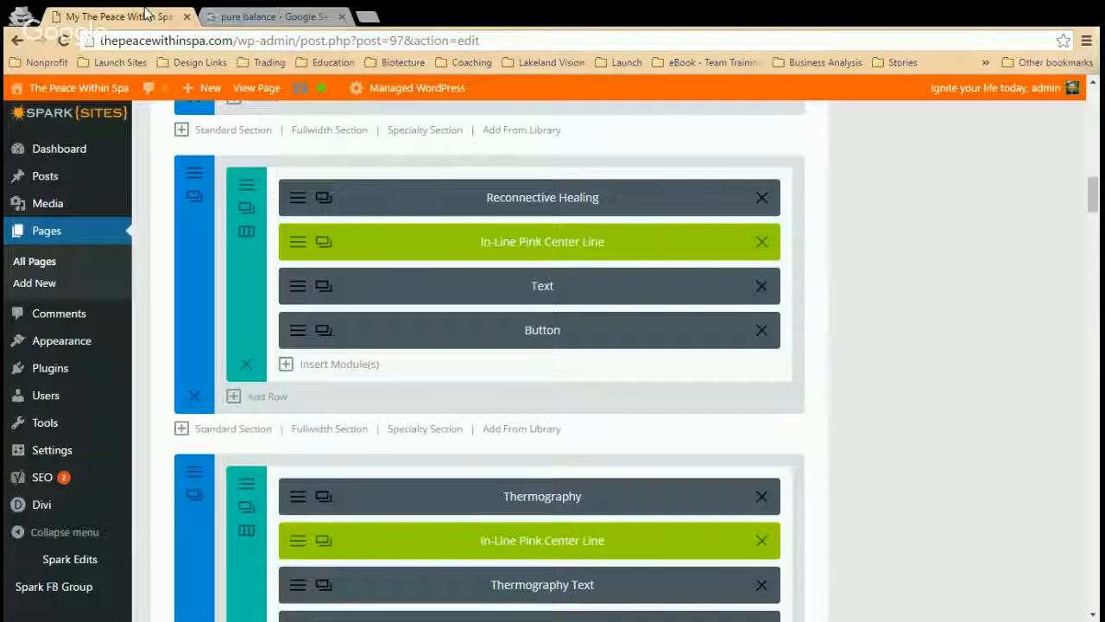
scroll(688, 440, "down", 1)
scroll(688, 440, "down", 1)
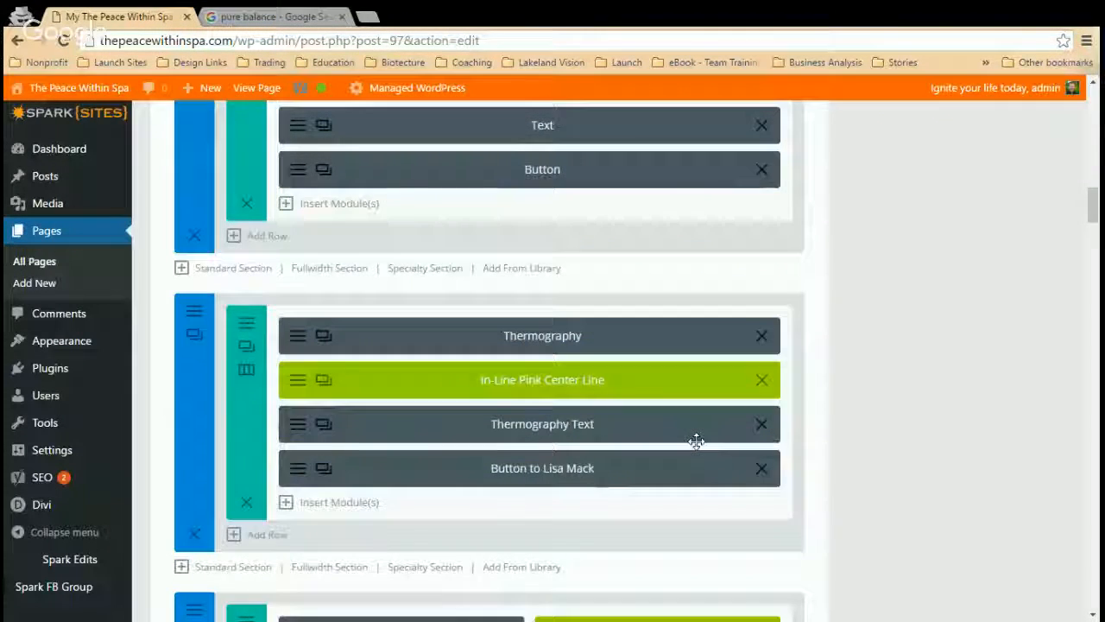
left_click(195, 335)
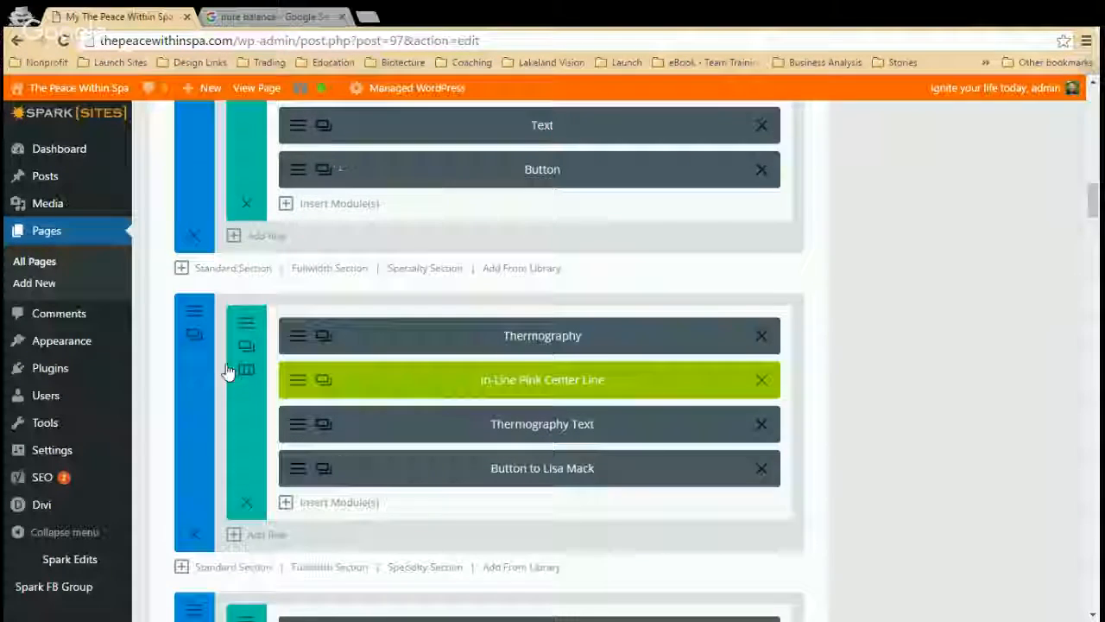
Step: Change the admin label of the button module in the copied Thermography section to "Button to pure"
scroll(346, 380, "down", 2)
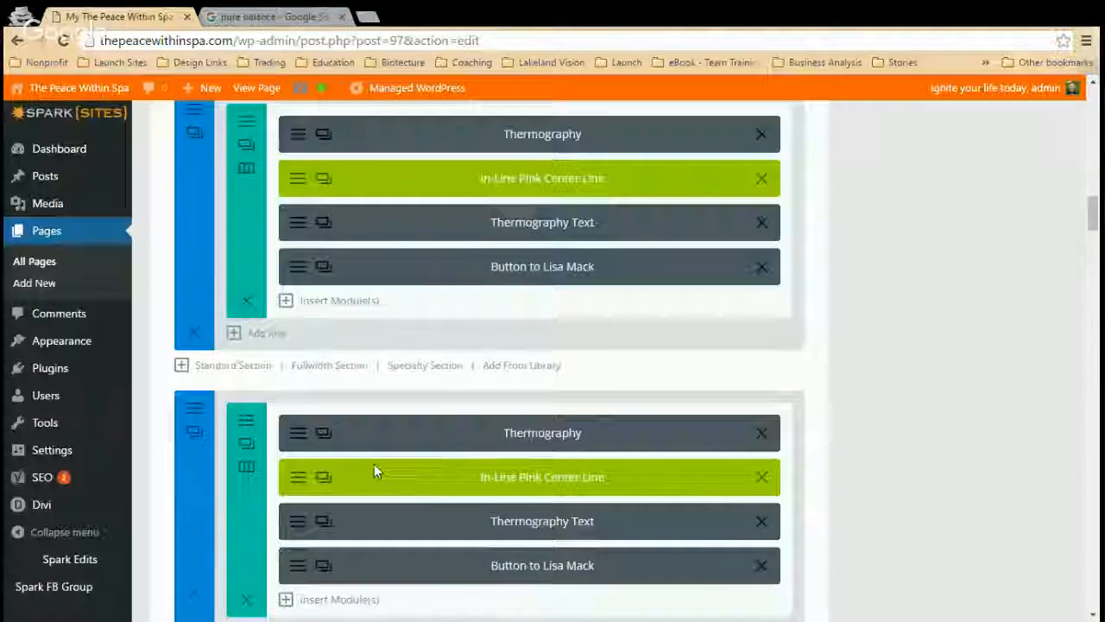
scroll(380, 466, "down", 1)
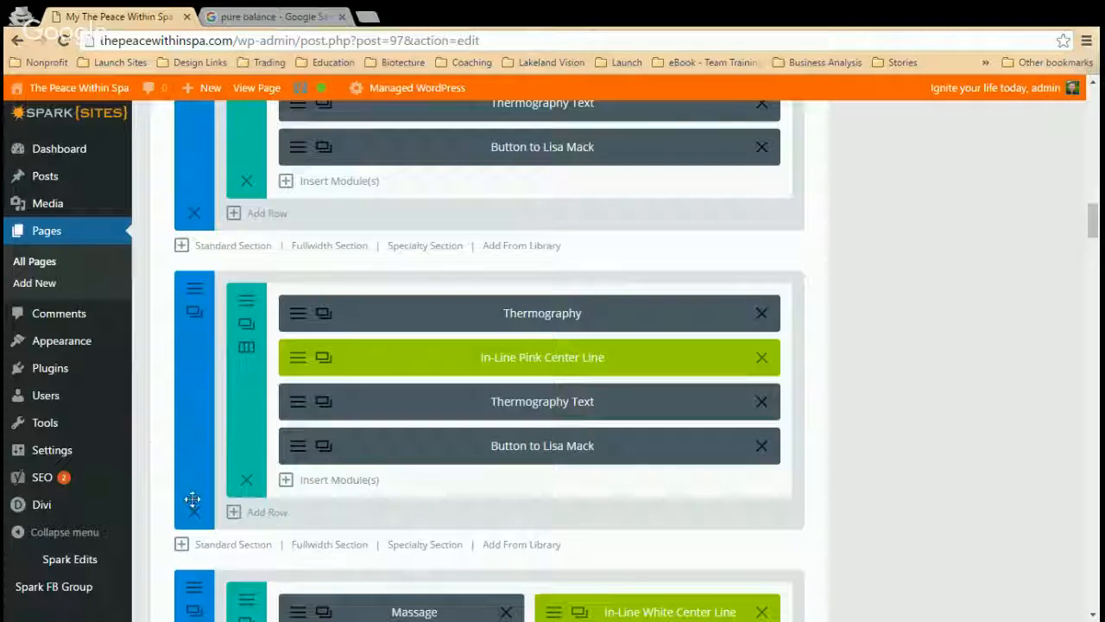
left_click(304, 454)
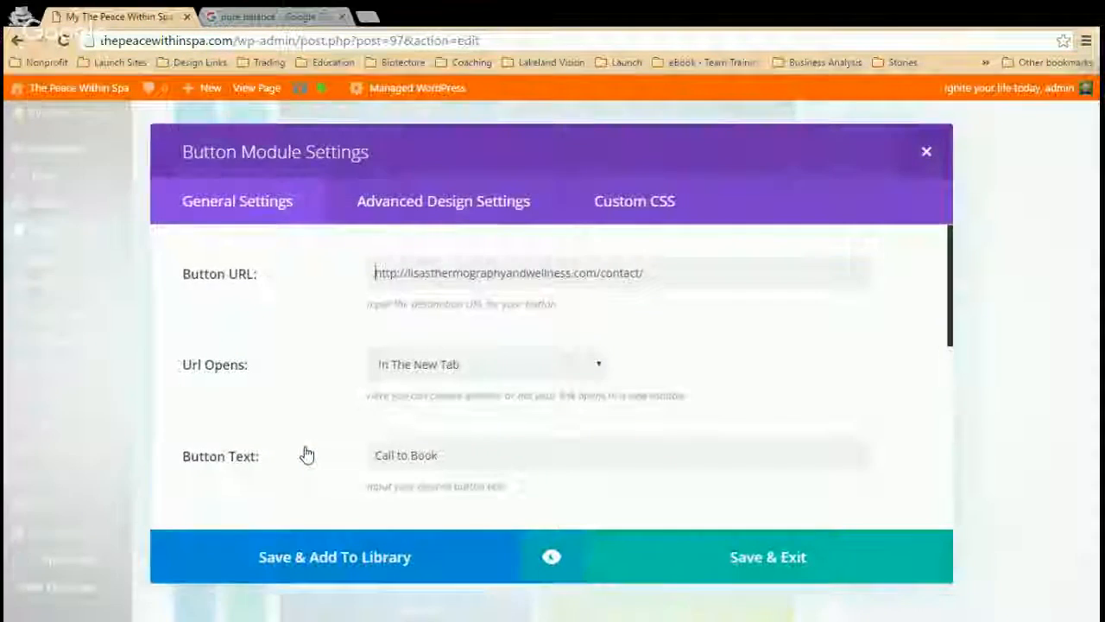
left_click(938, 163)
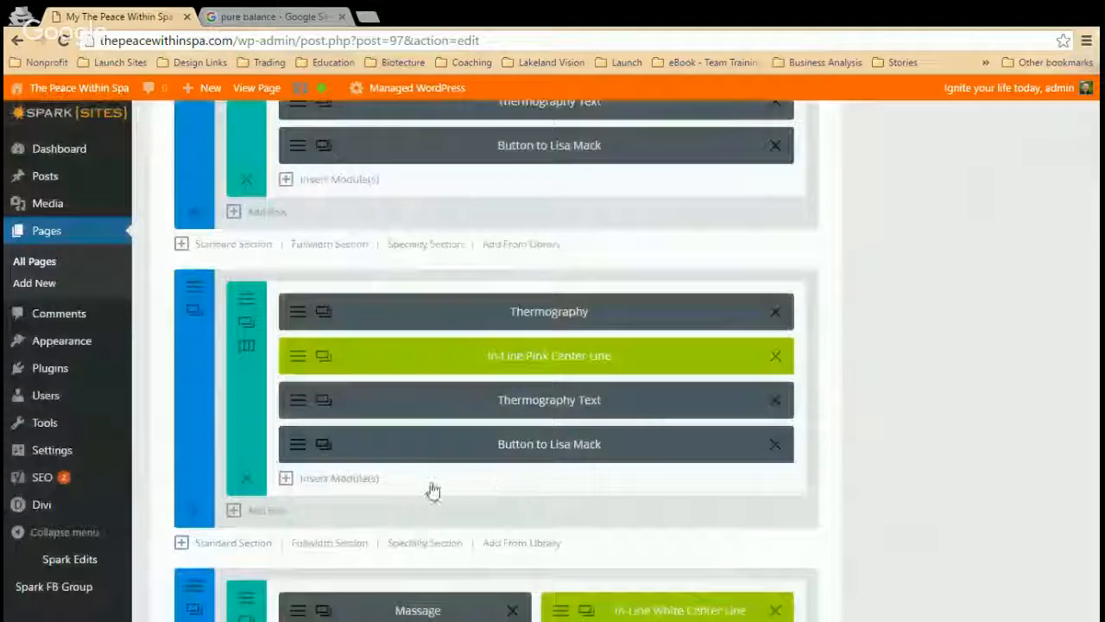
left_click(312, 444)
left_click_drag(649, 272, 340, 279)
left_click(328, 345)
scroll(333, 353, "down", 5)
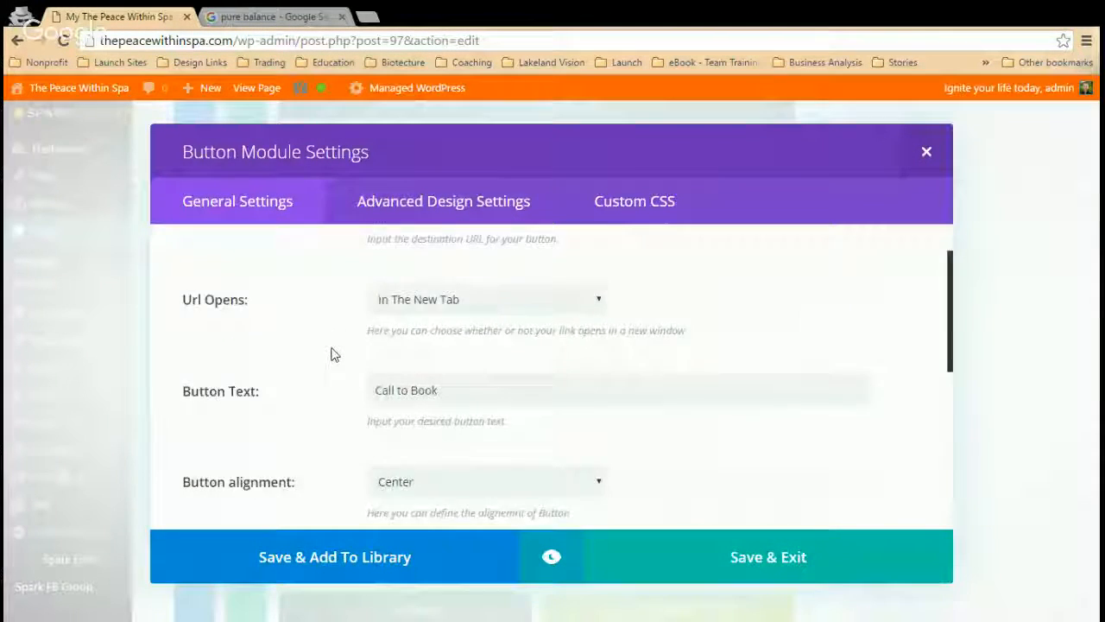
left_click_drag(479, 439, 429, 440)
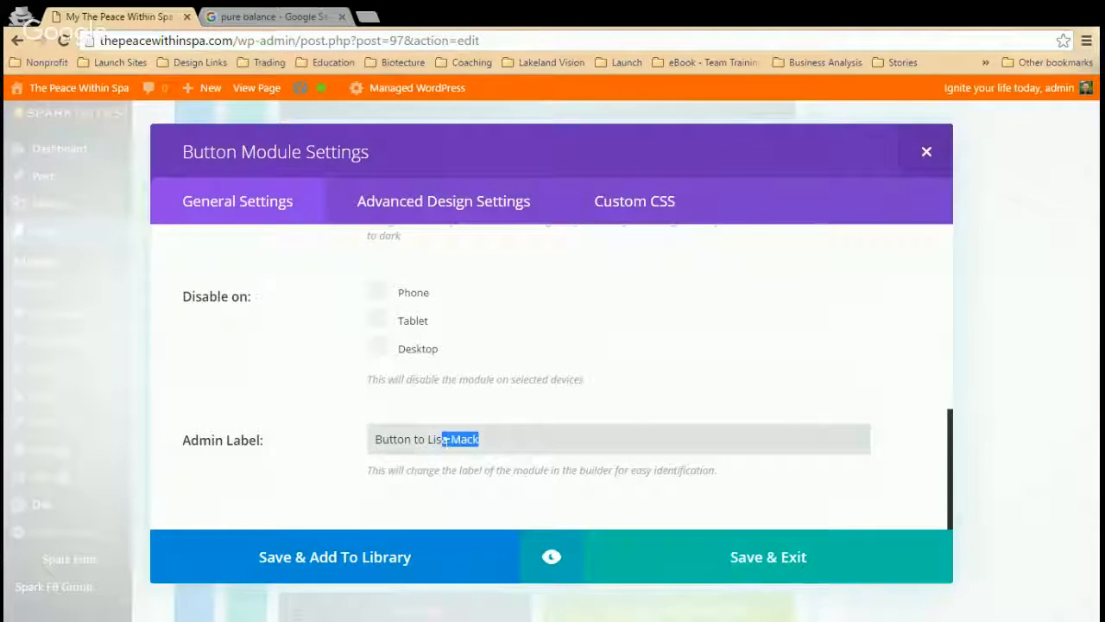
type("pure")
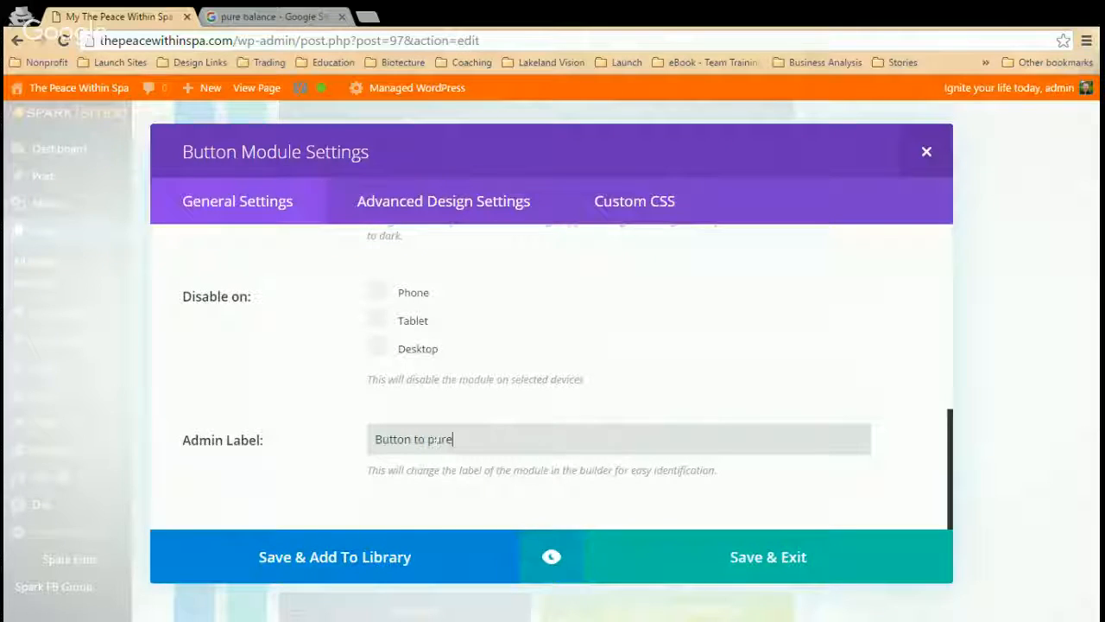